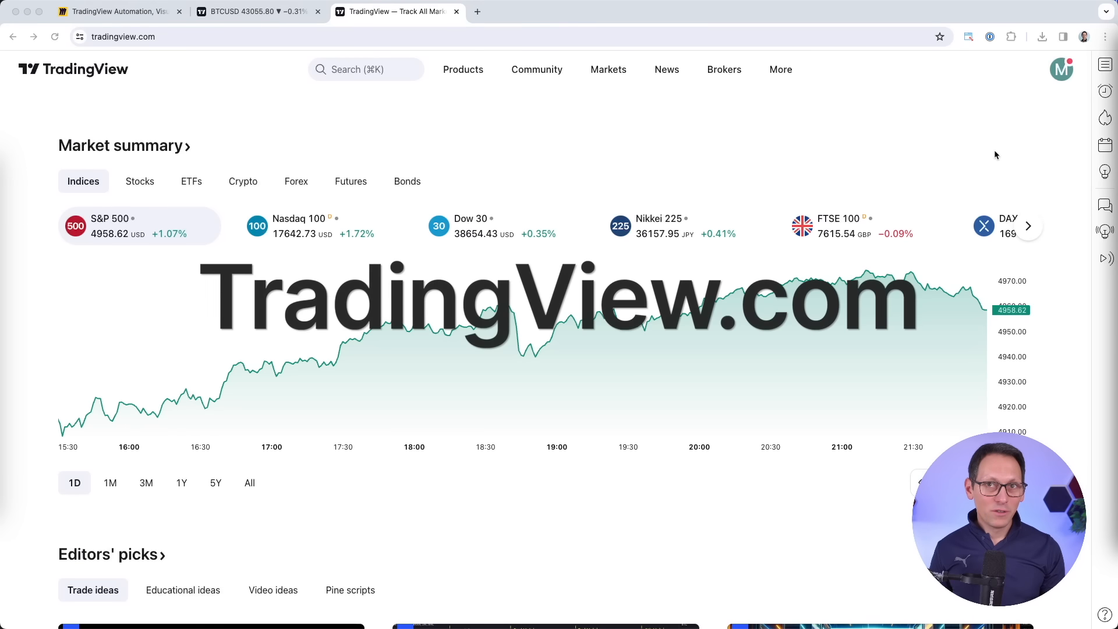
Launch Supercharts from the Products menu, which loads the S&P 500 daily chart.
left_click(536, 160)
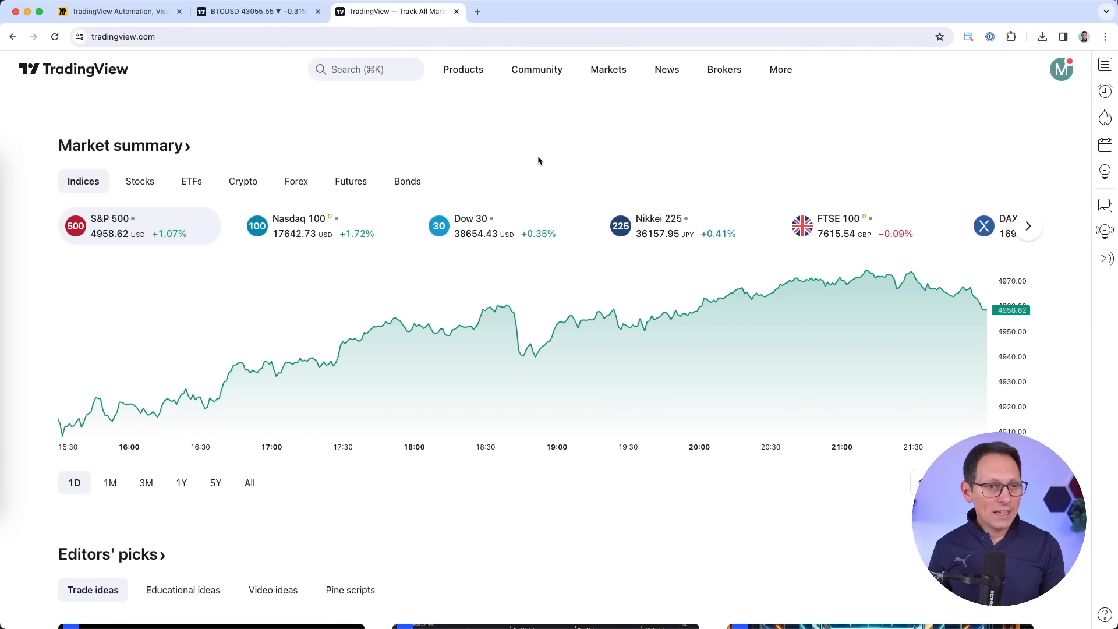
mouse_move(463, 70)
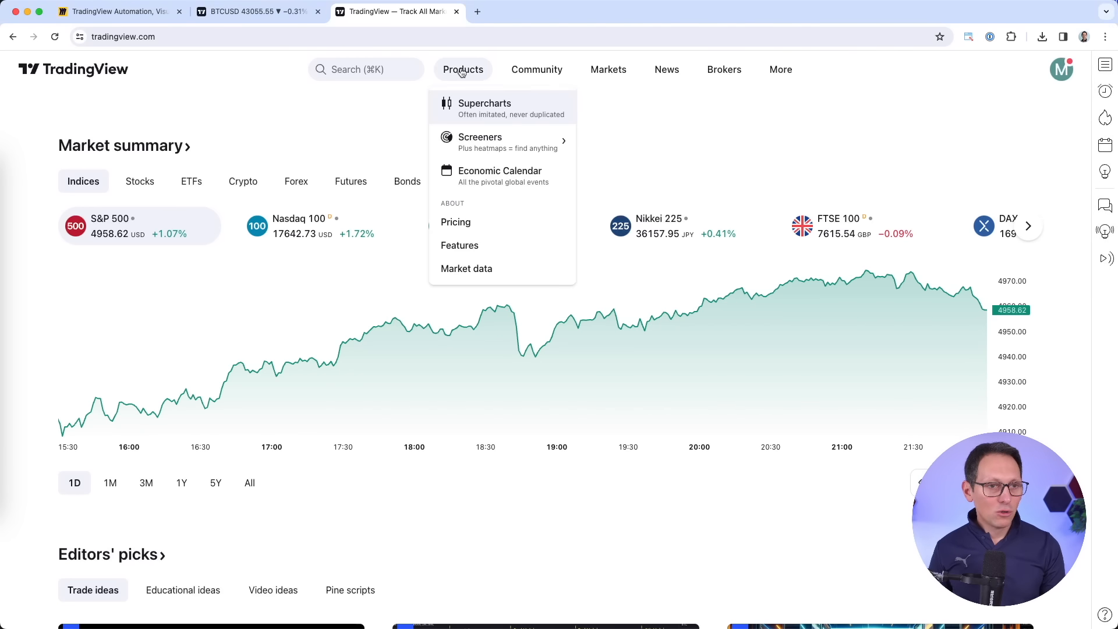
left_click(521, 108)
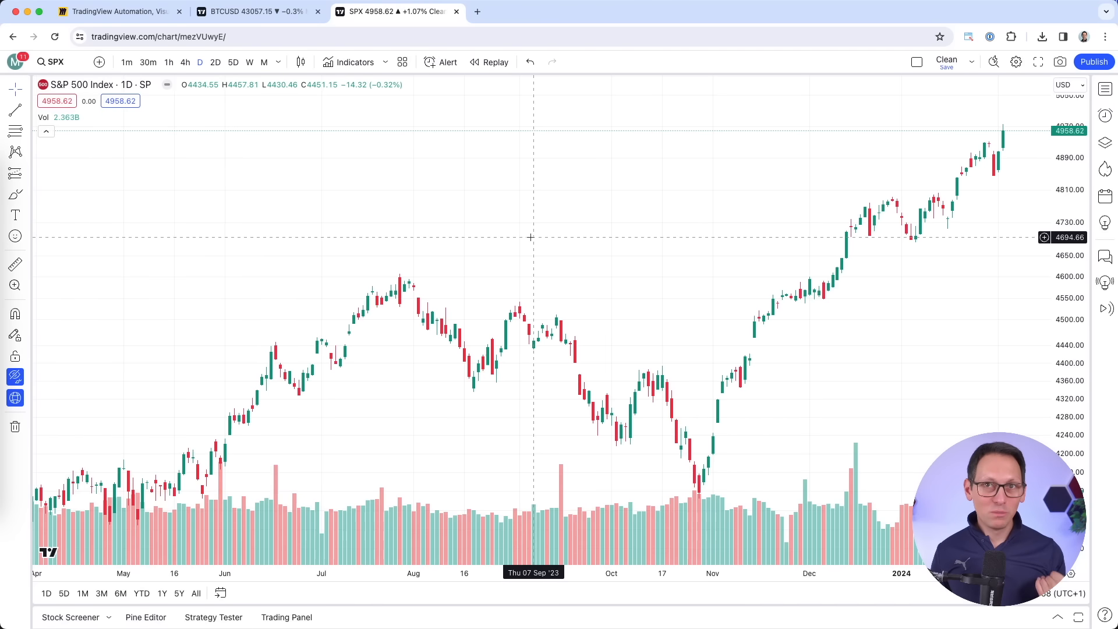
Search for BTCUSD and load the Bitcoin / U.S. Dollar index chart.
left_click(63, 64)
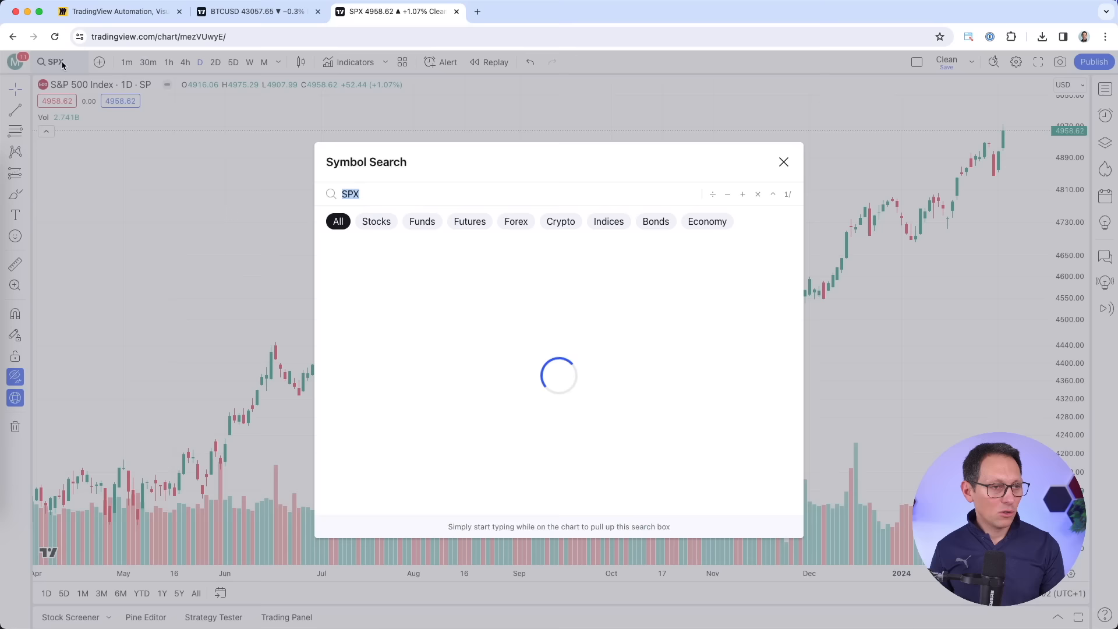
type("BTCUSD")
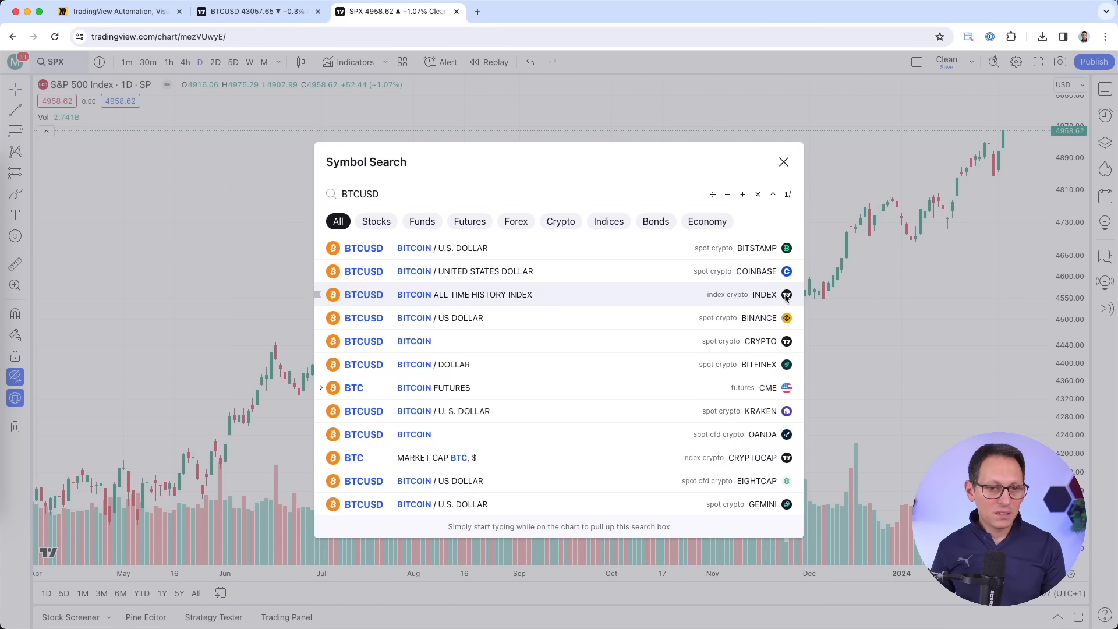
left_click(641, 296)
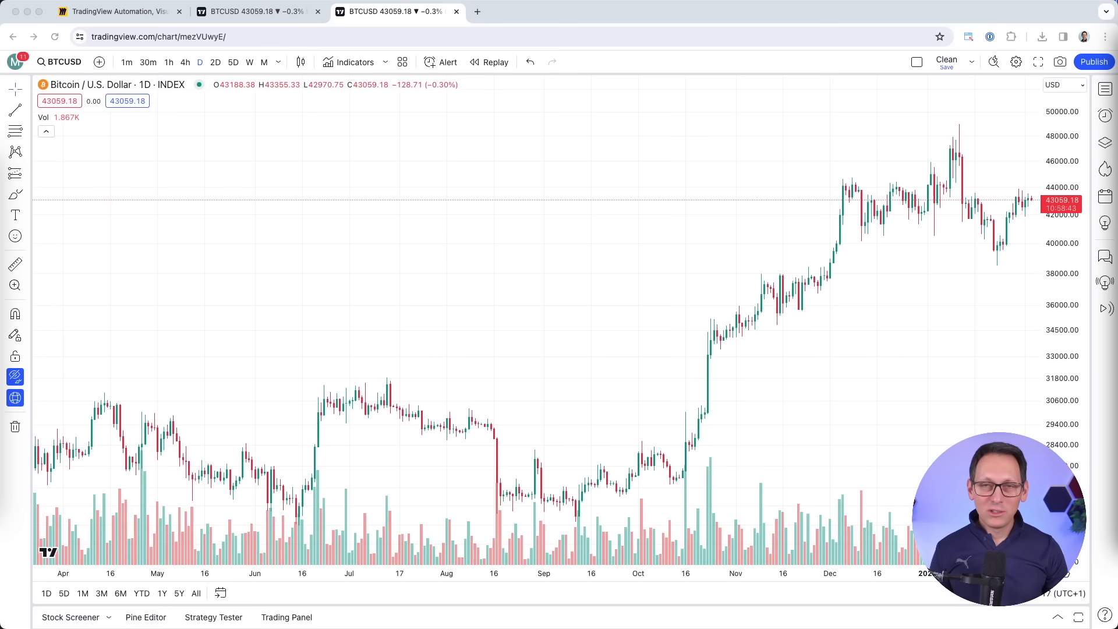
scroll(764, 268, "up", 3)
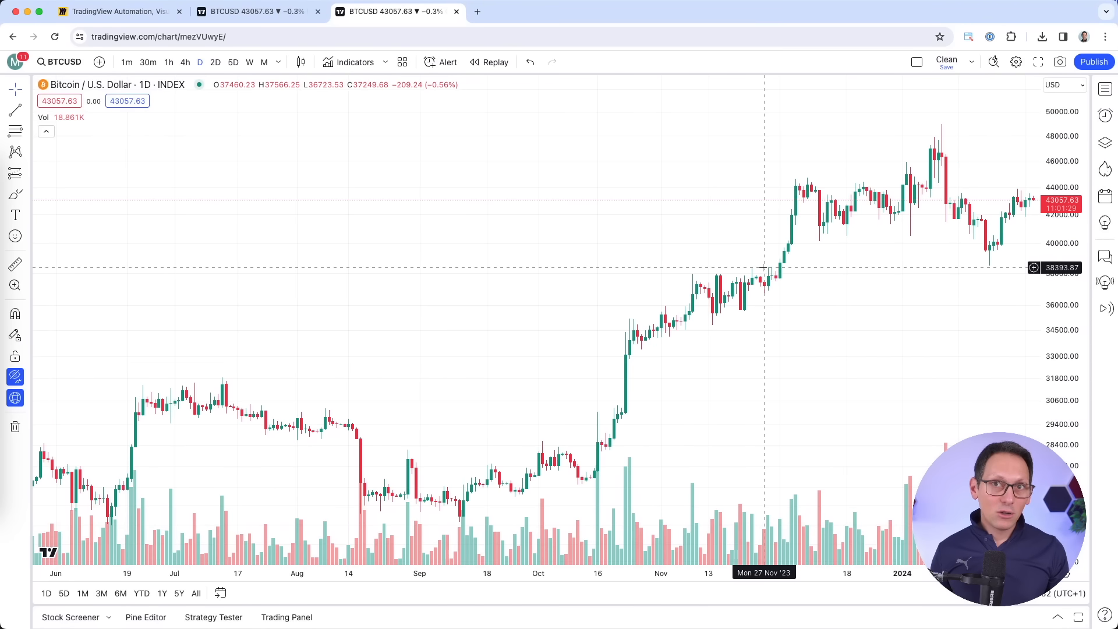
scroll(763, 267, "down", 15)
scroll(763, 267, "up", 15)
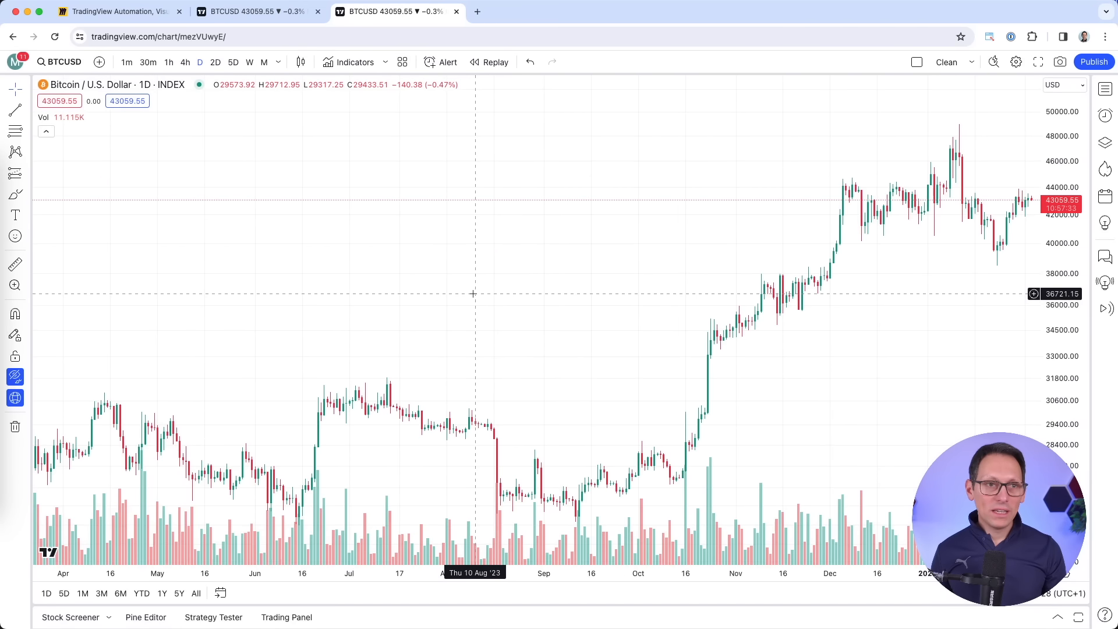
Set the chart interval to 1 day.
left_click(278, 62)
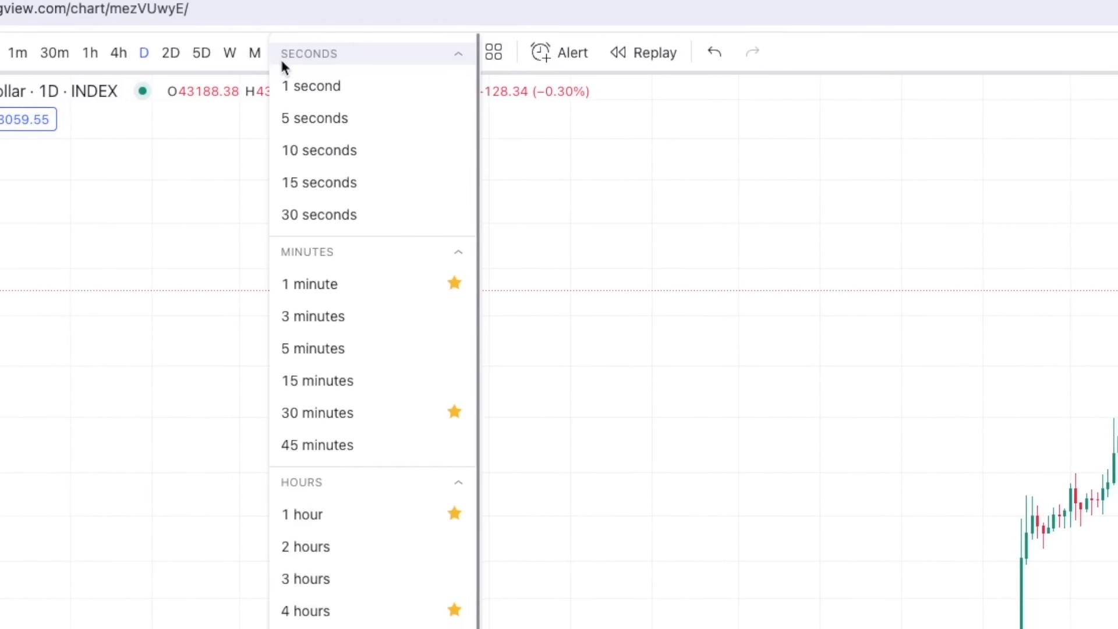
scroll(354, 579, "down", 3)
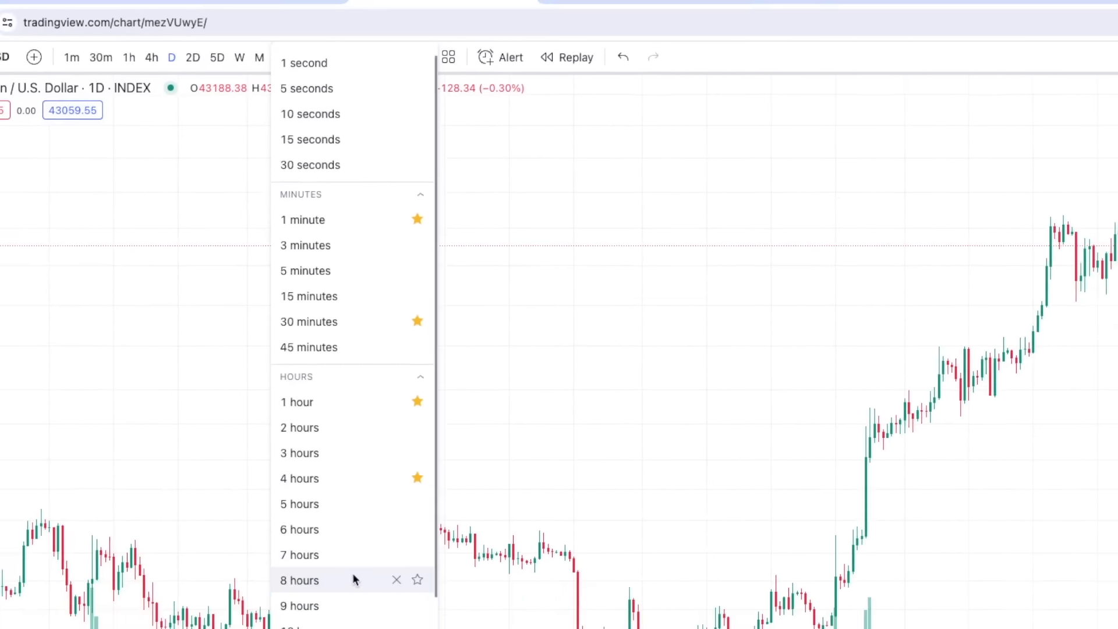
left_click(293, 441)
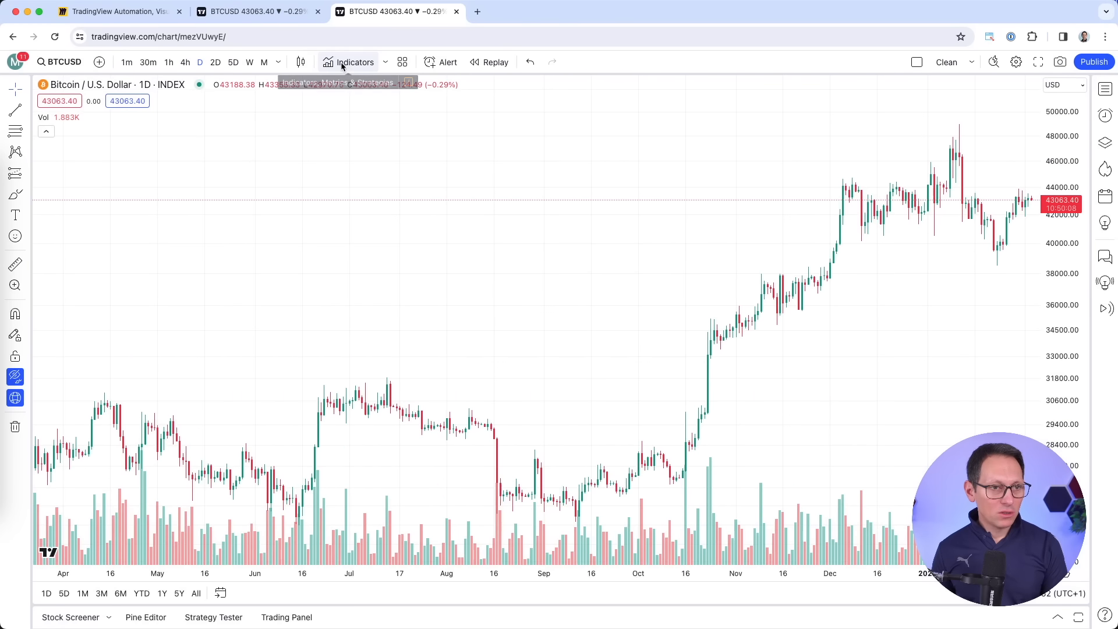
Search indicators for 'strategy' and add Supertrend Strategy, showing 95 trades and 6,408.76% net profit.
left_click(353, 63)
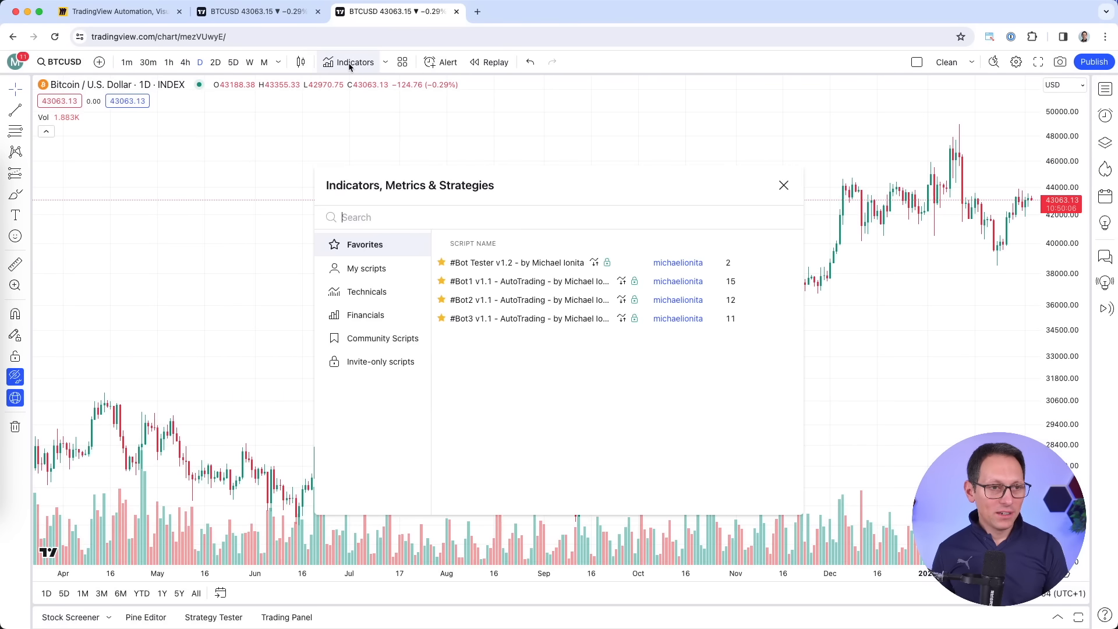
type("strategy")
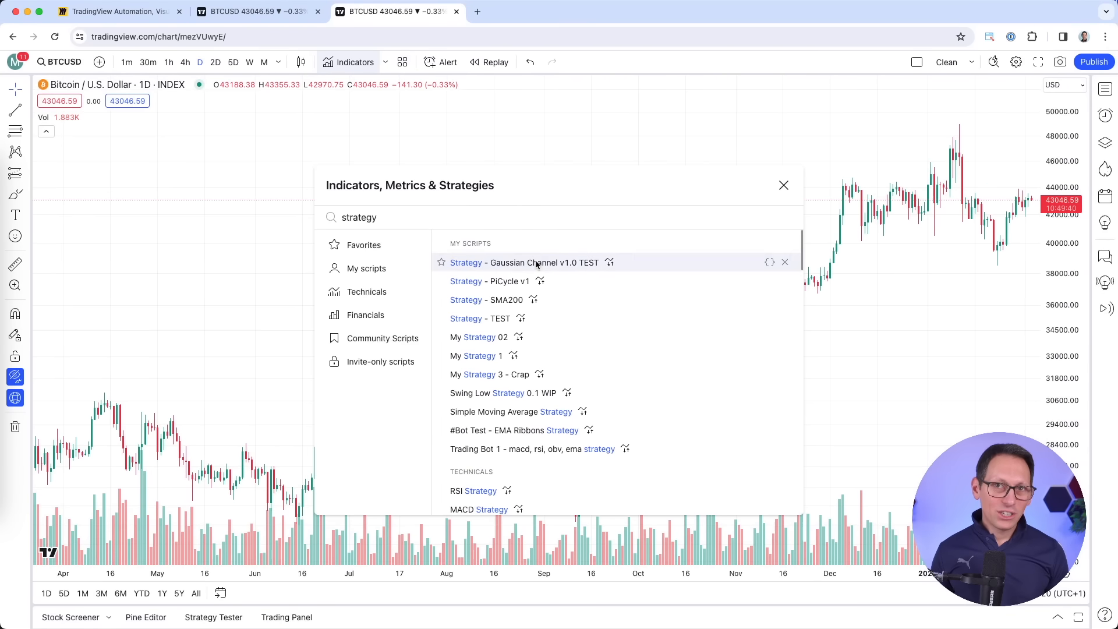
scroll(536, 266, "down", 3)
scroll(537, 267, "down", 2)
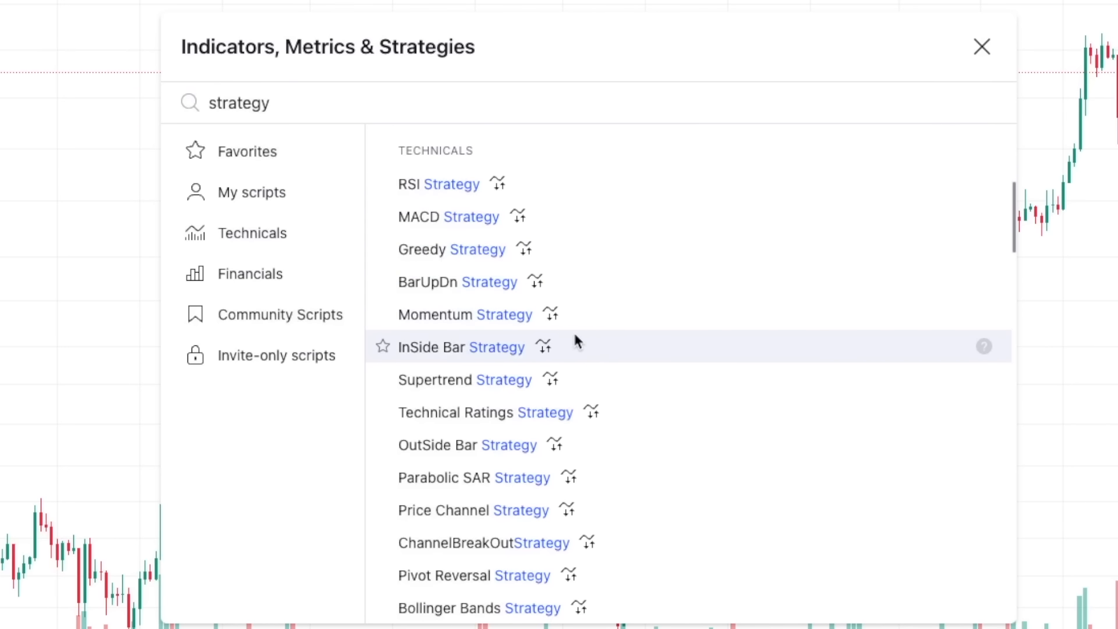
scroll(518, 512, "down", 3)
scroll(520, 516, "up", 1)
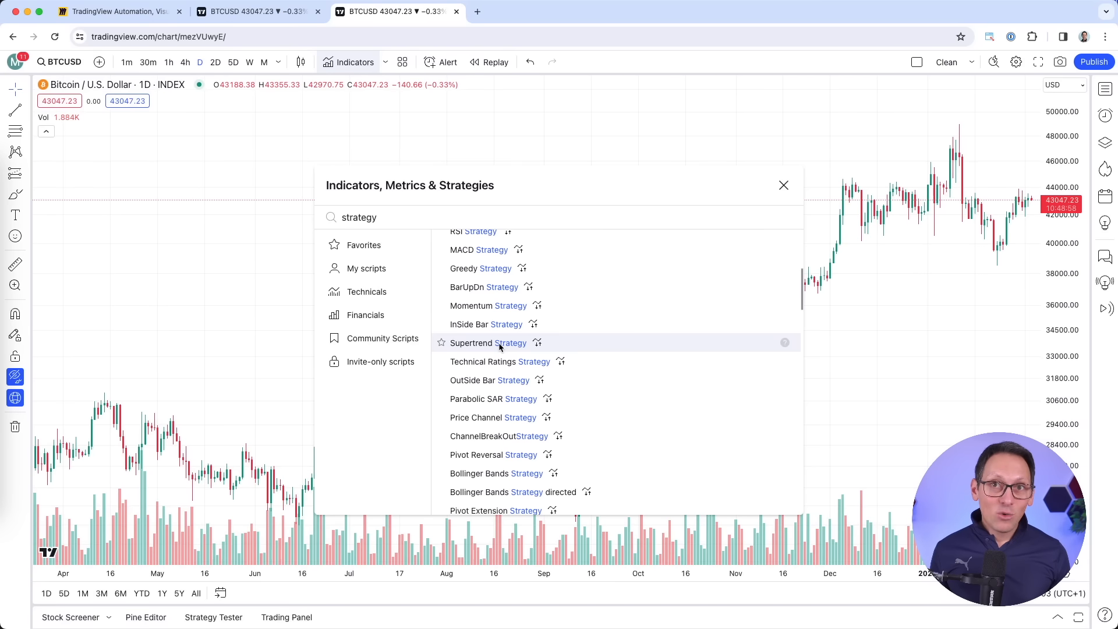
left_click(500, 344)
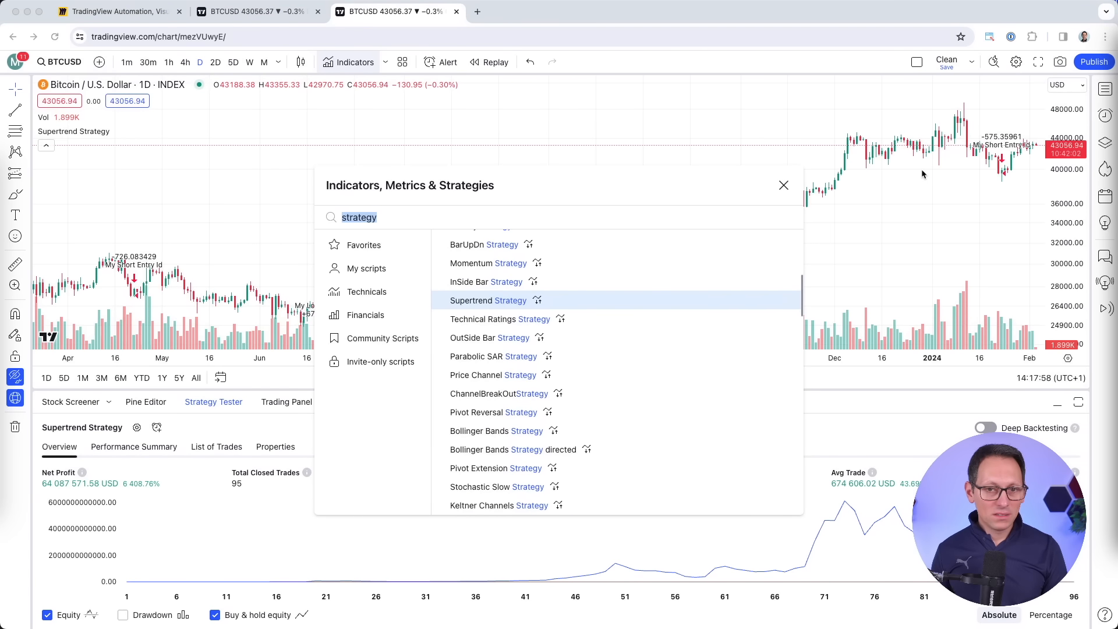
scroll(922, 173, "left", 2)
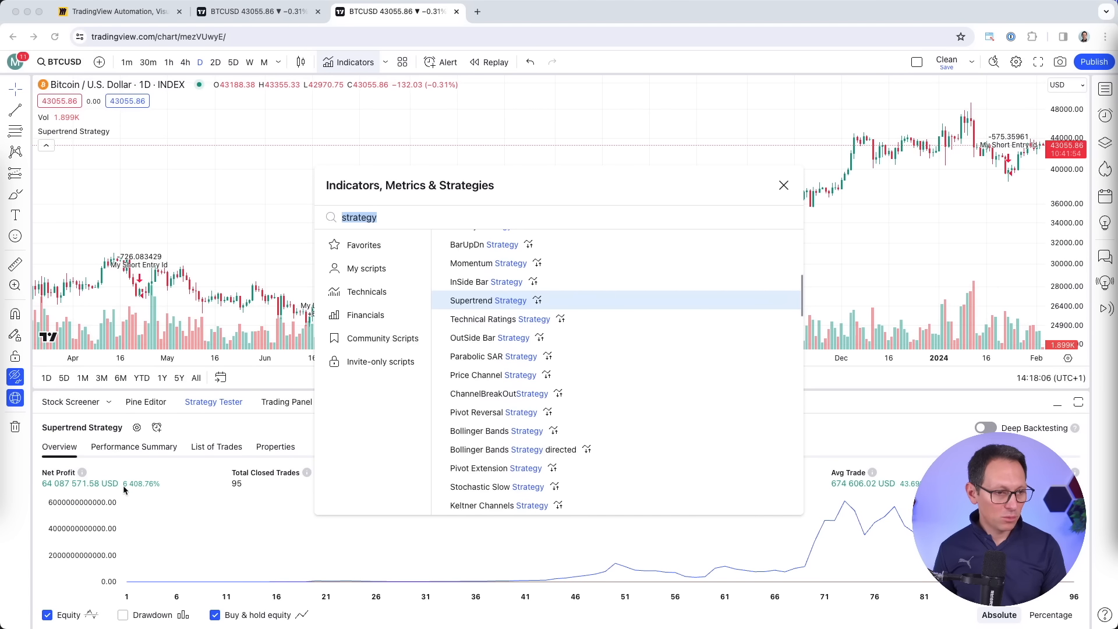
left_click(780, 189)
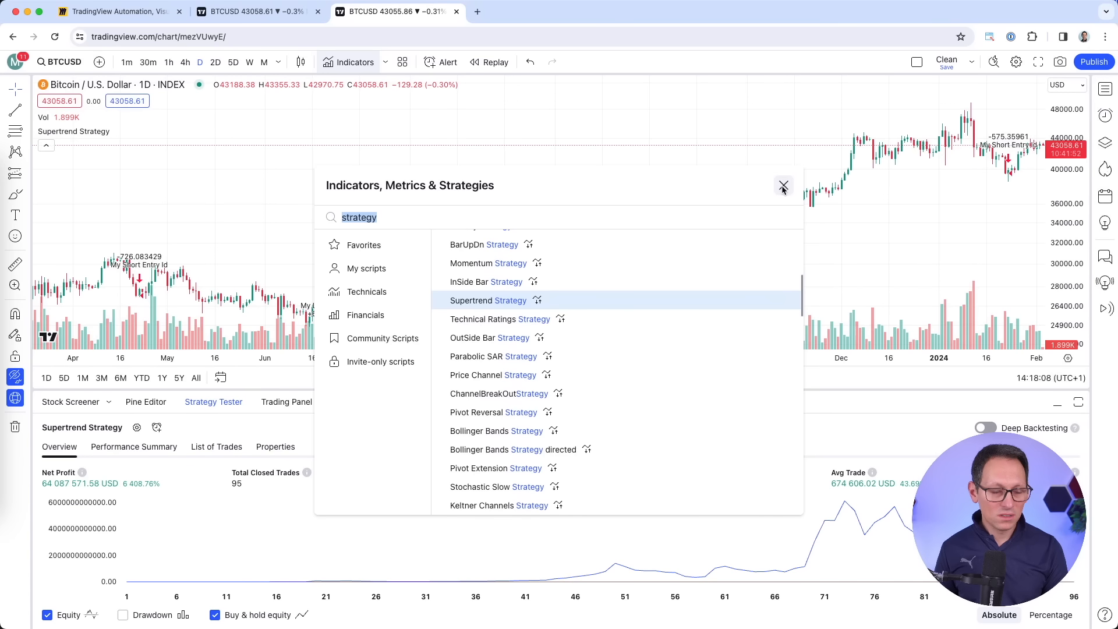
Untick Signal labels and Quantity on the Supertrend Strategy's Style tab and apply.
left_click(784, 186)
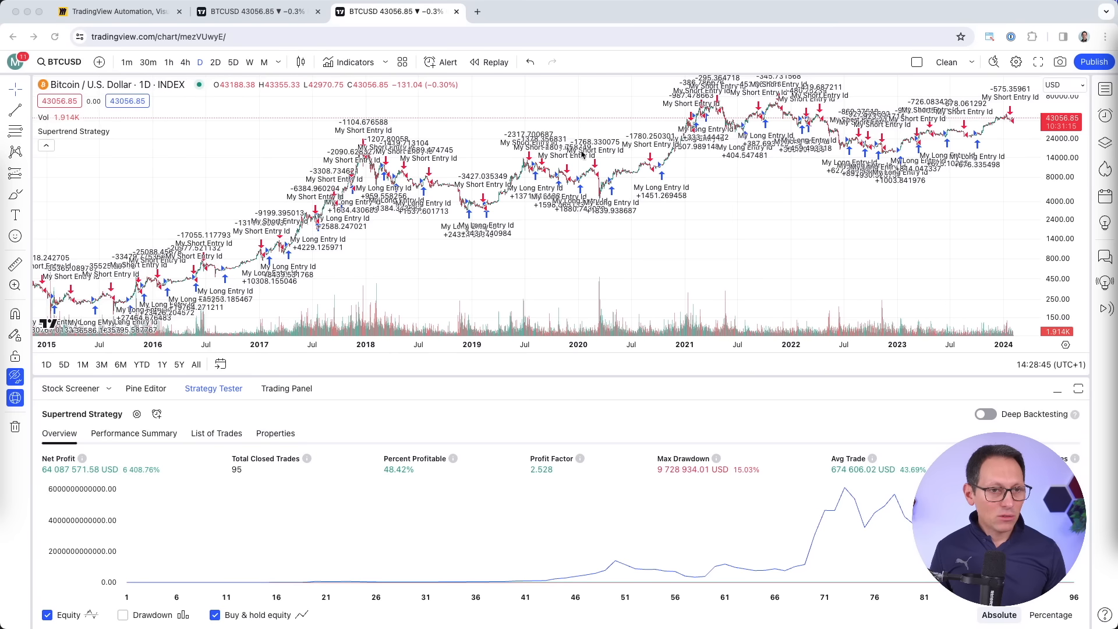
left_click(214, 418)
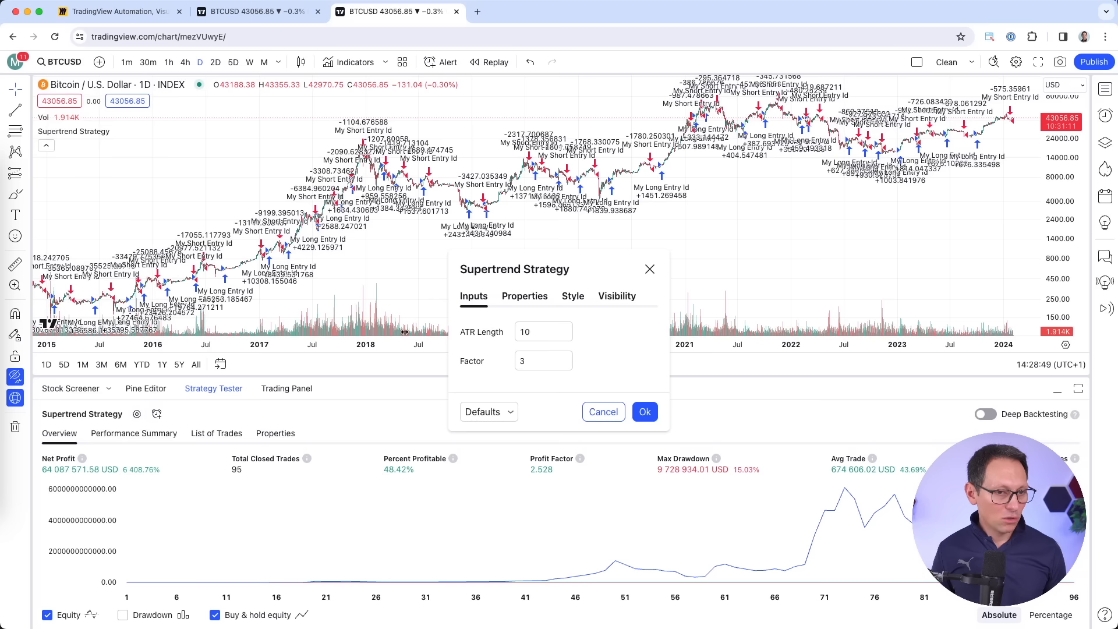
left_click(574, 297)
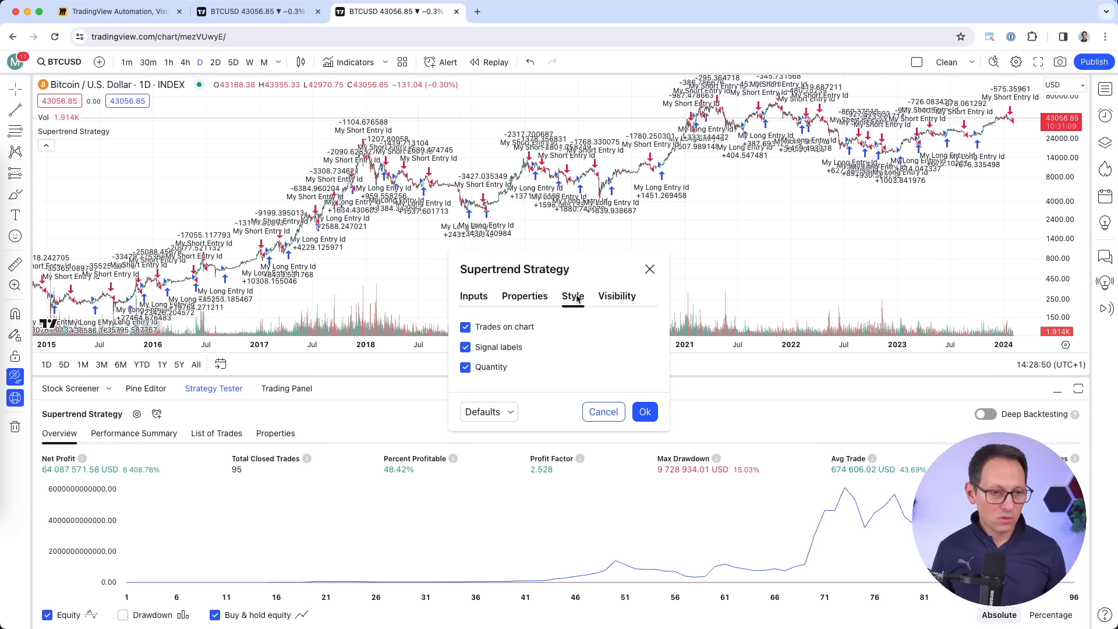
left_click(465, 348)
left_click(466, 368)
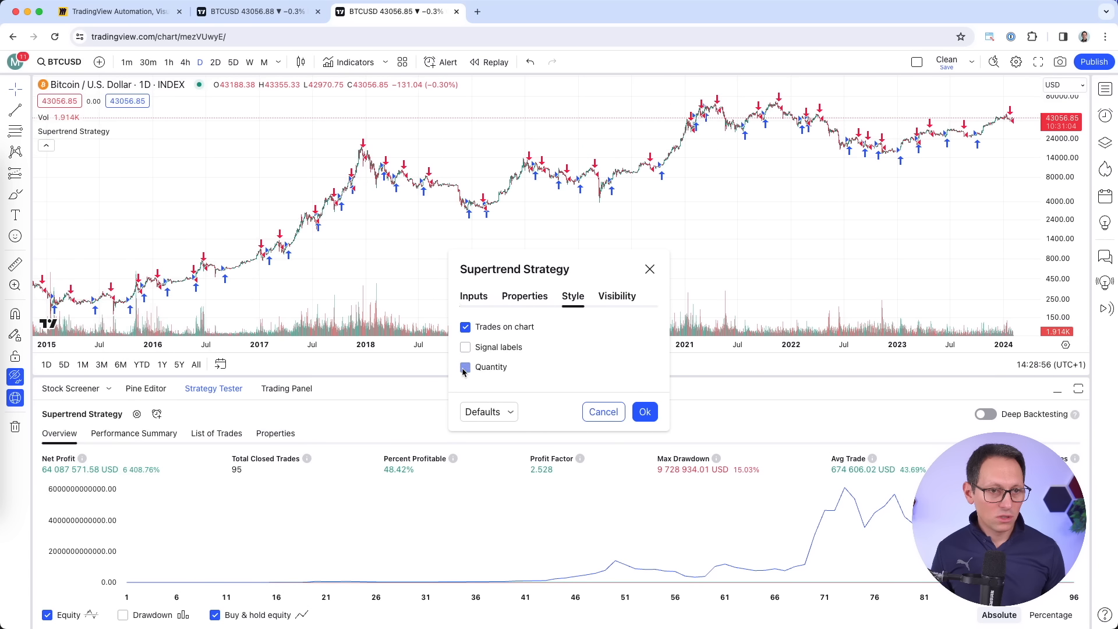
left_click(645, 412)
scroll(652, 225, "up", 5)
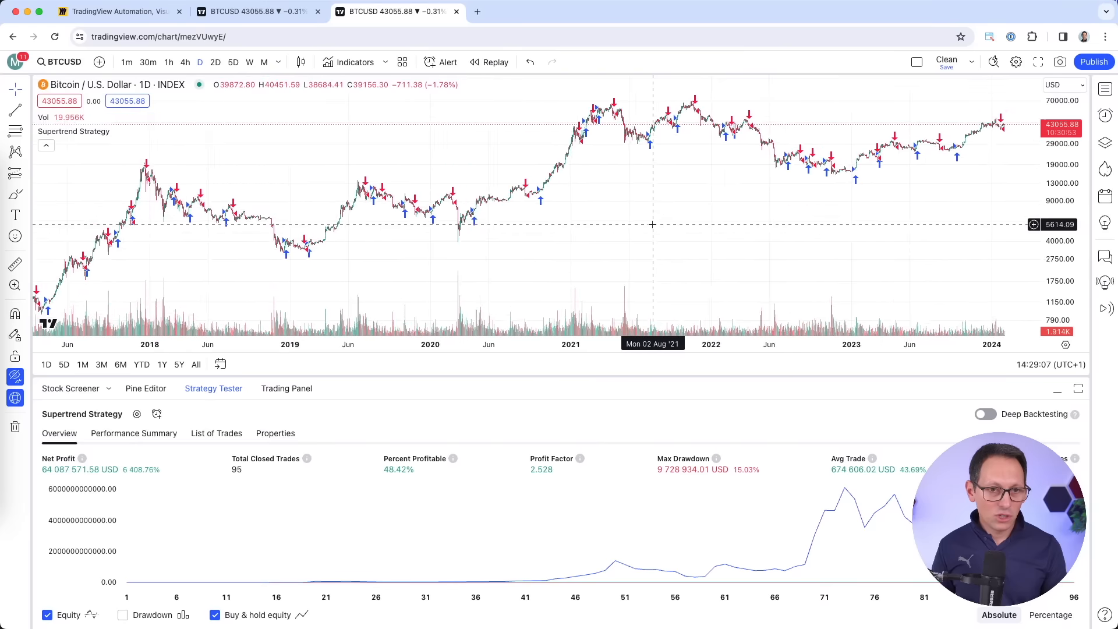
Zoom into the BTCUSD chart and take a trial price-swing measurement.
scroll(652, 225, "up", 5)
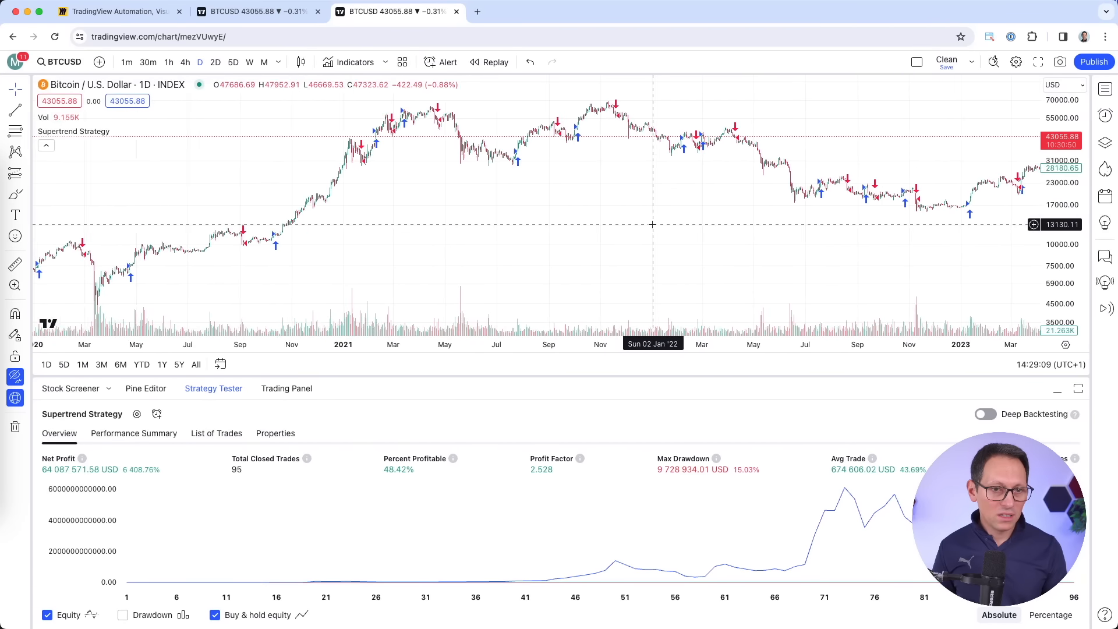
scroll(653, 227, "left", 5)
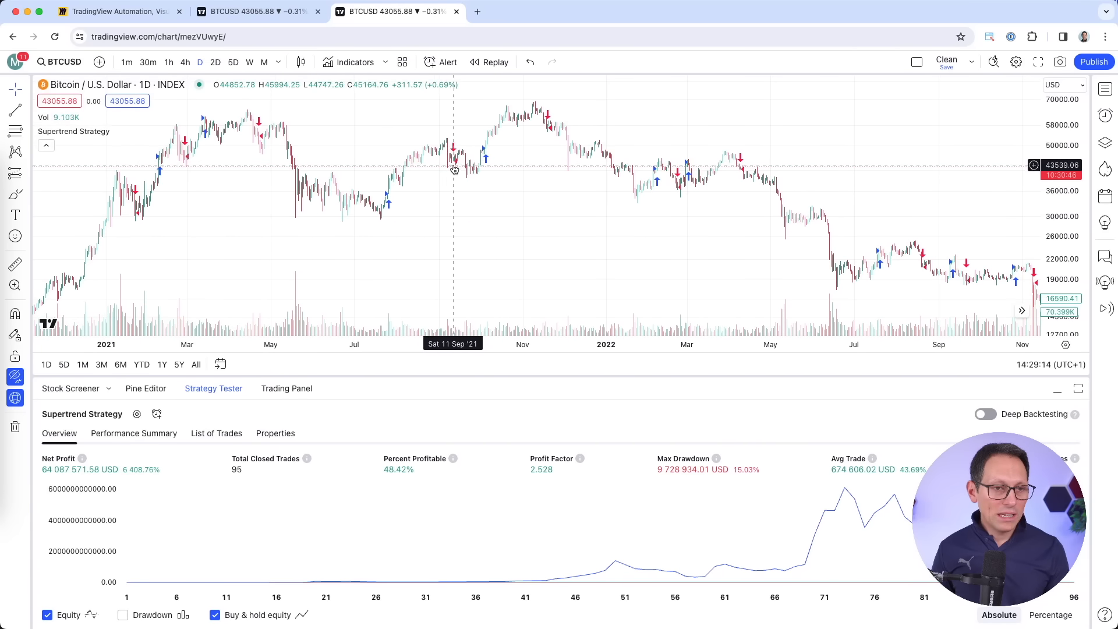
scroll(466, 175, "left", 10)
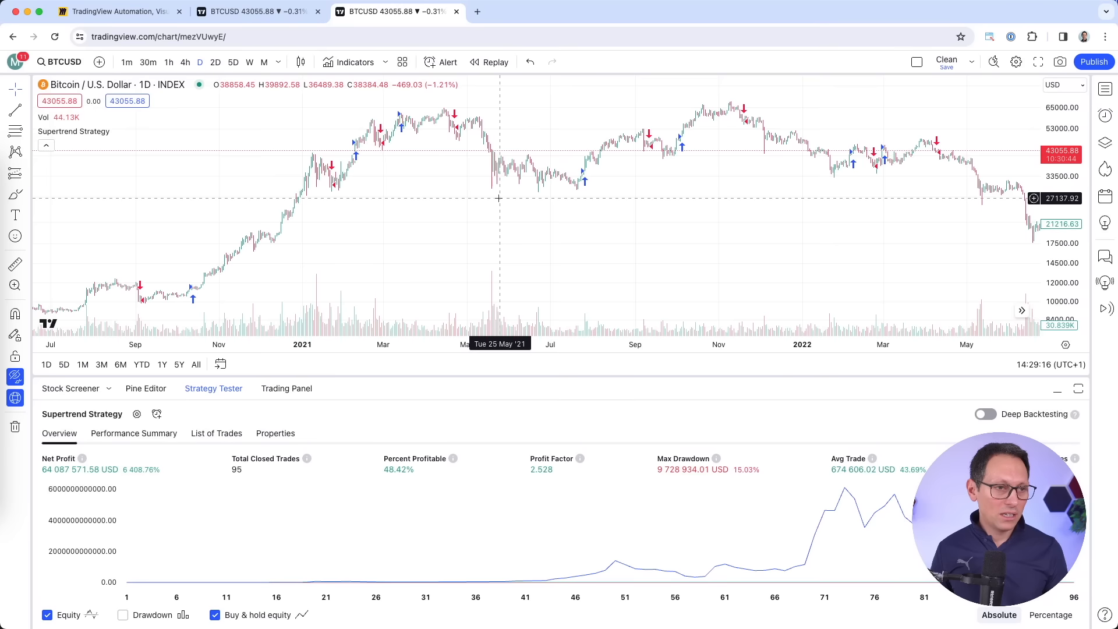
left_click_drag(376, 233, 502, 117)
left_click(522, 132, "shift")
left_click(547, 129)
left_click(564, 110, "shift")
left_click(614, 121)
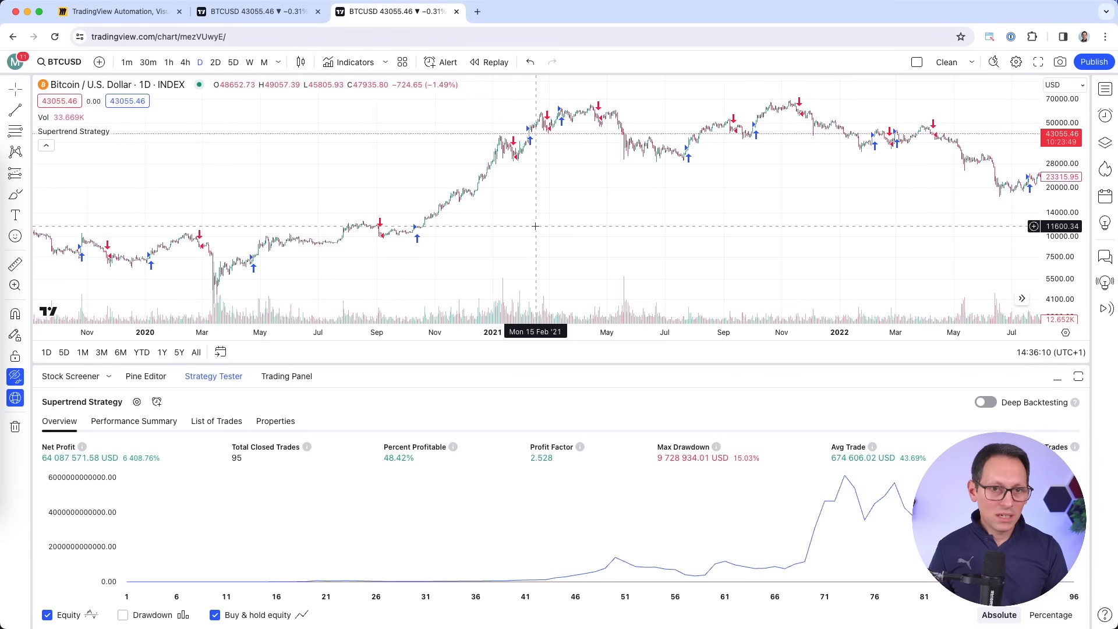
Measure the move from 02 Mar to 09 Apr '22, then clear it.
scroll(535, 226, "up", 5)
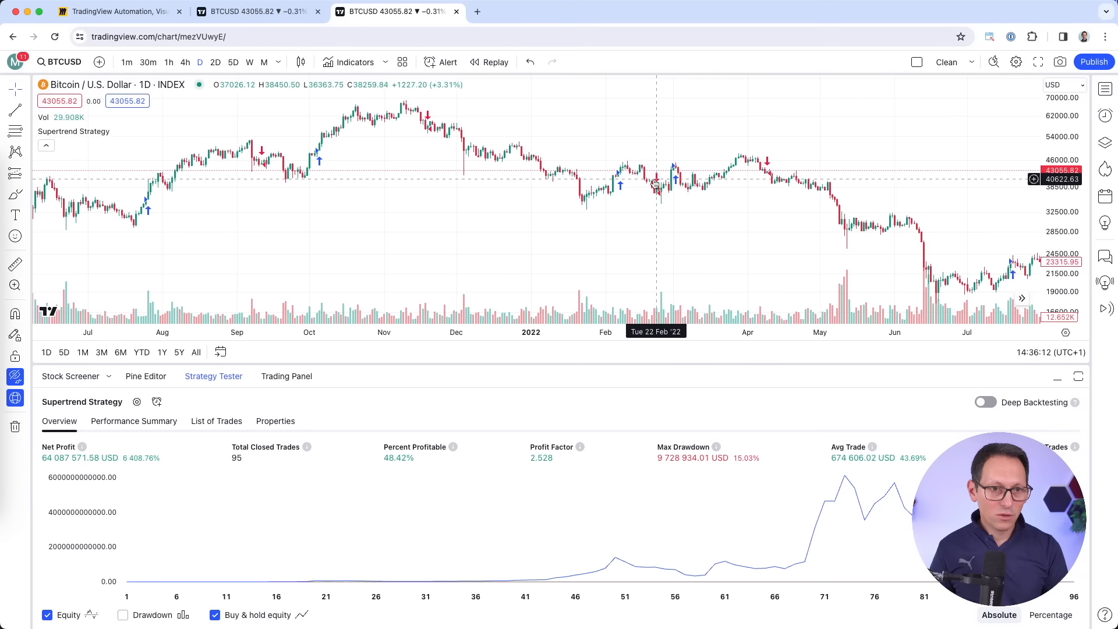
left_click(619, 172, "shift")
left_click(657, 192)
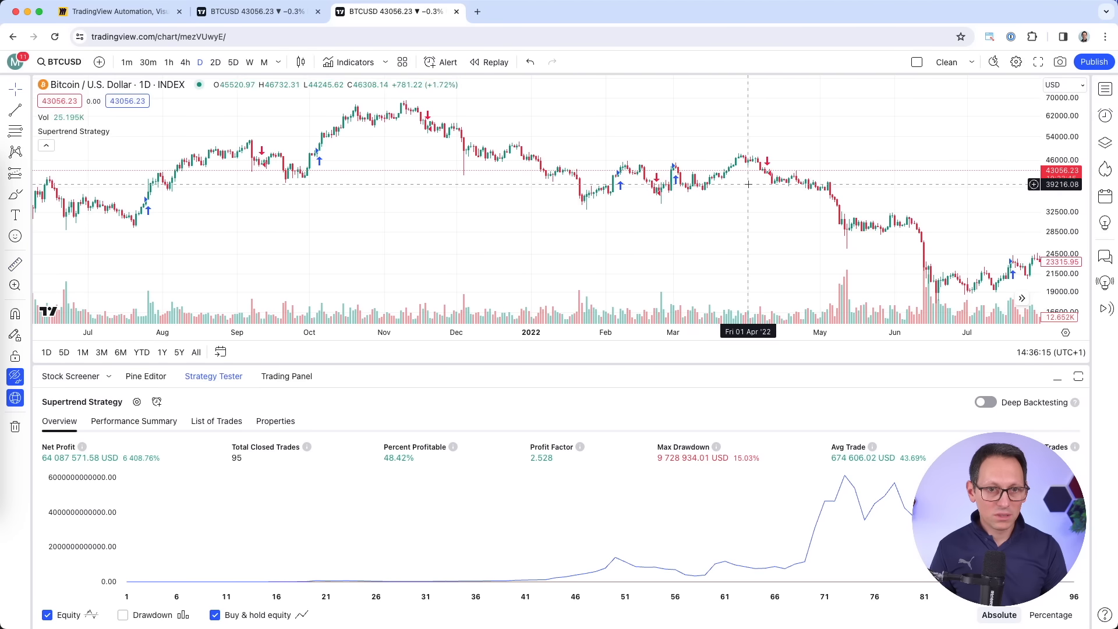
left_click(676, 167, "shift")
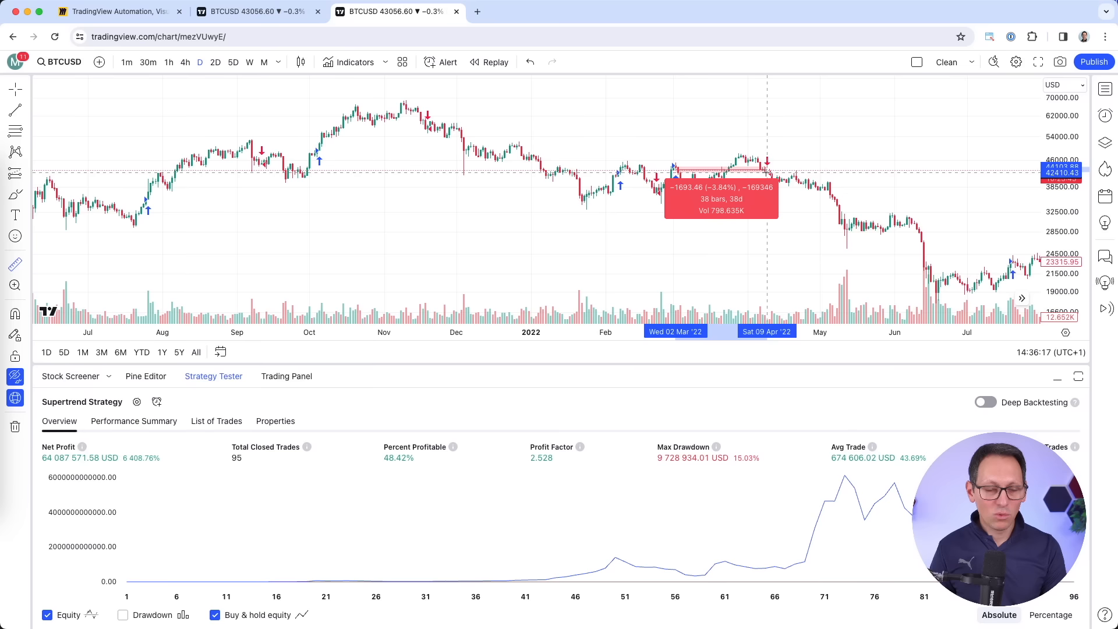
left_click(767, 173)
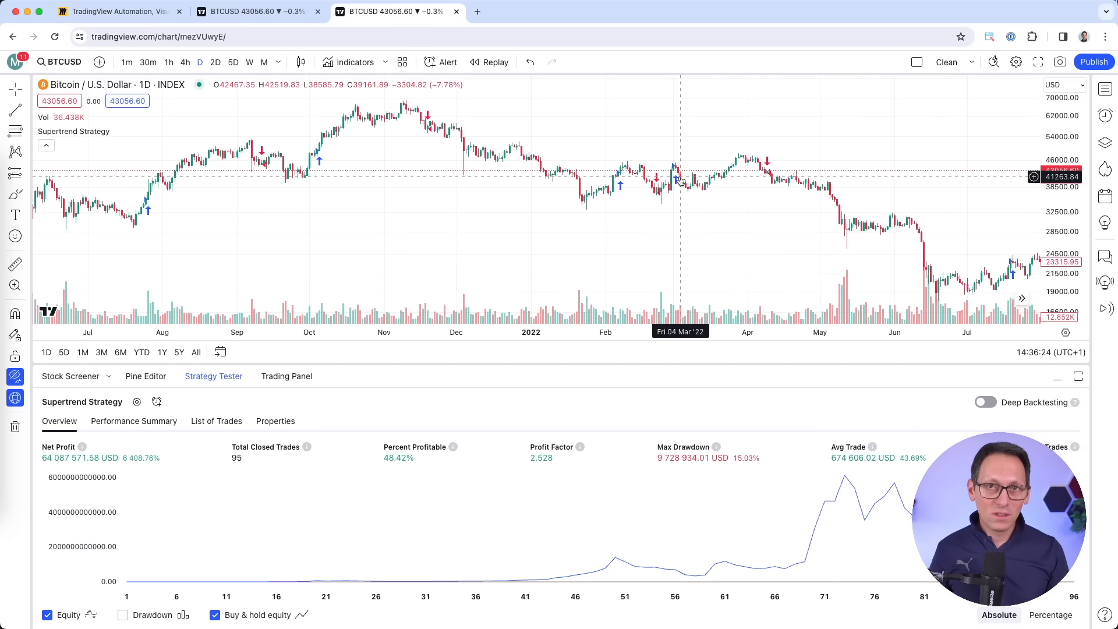
Measure the late-2021 peak to 2022 low: a −70.39% drop over 357 bars.
scroll(680, 178, "down", 10)
scroll(680, 177, "down", 3)
scroll(681, 176, "right", 4)
scroll(606, 187, "up", 1)
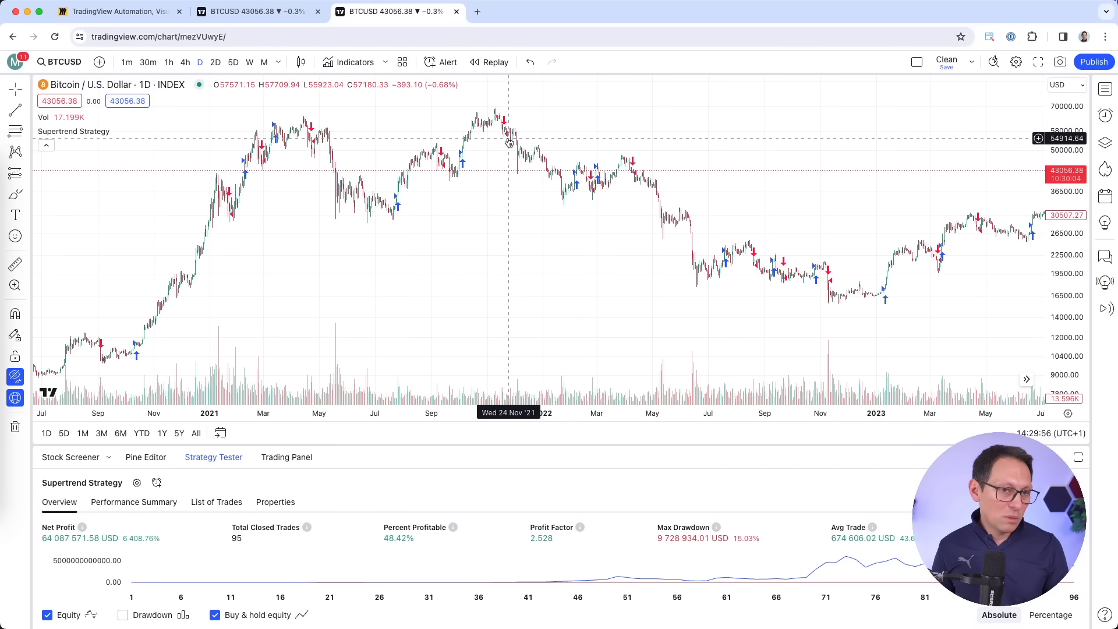
left_click(509, 136, "shift")
left_click(508, 134)
left_click(517, 143, "shift")
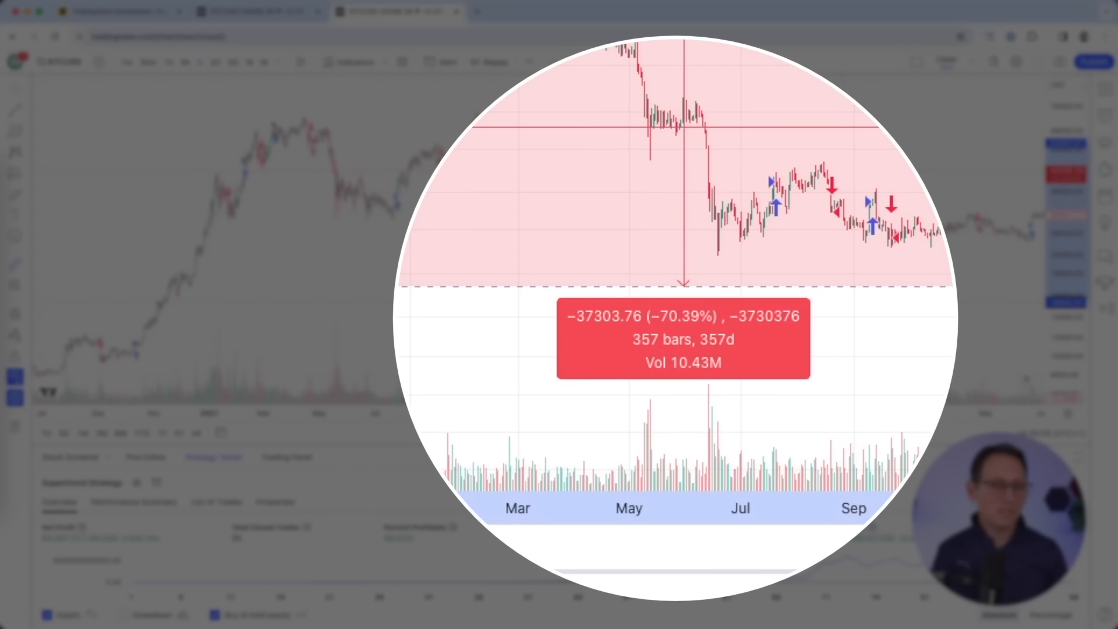
Drag the Strategy Tester divider up and scroll the chart to recent dates for the equity curve.
left_click_drag(794, 447, 794, 360)
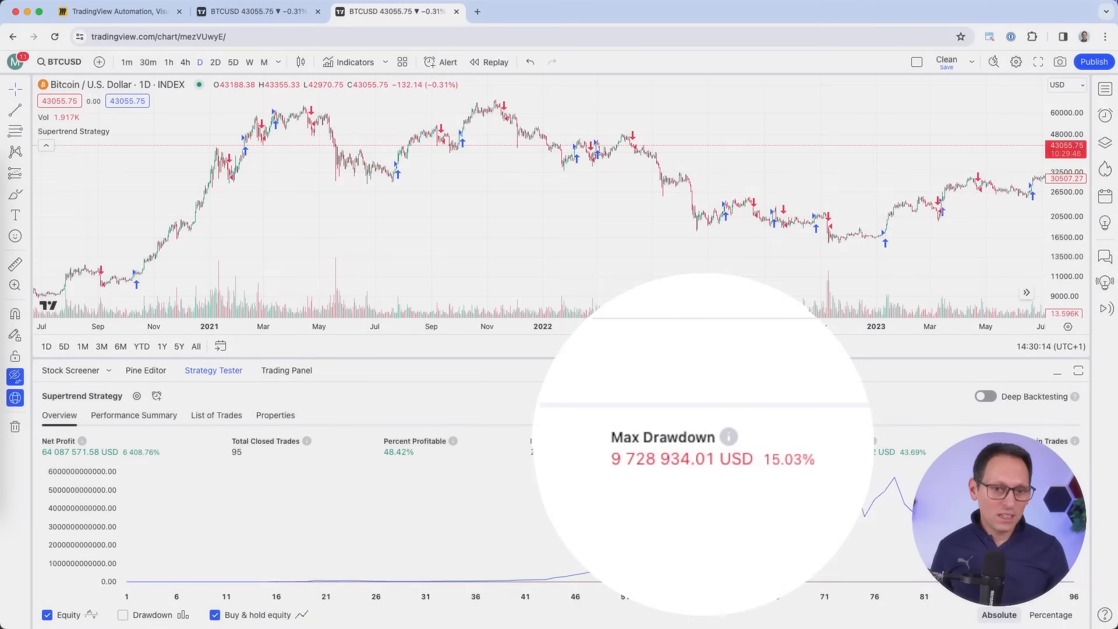
left_click_drag(782, 360, 784, 431)
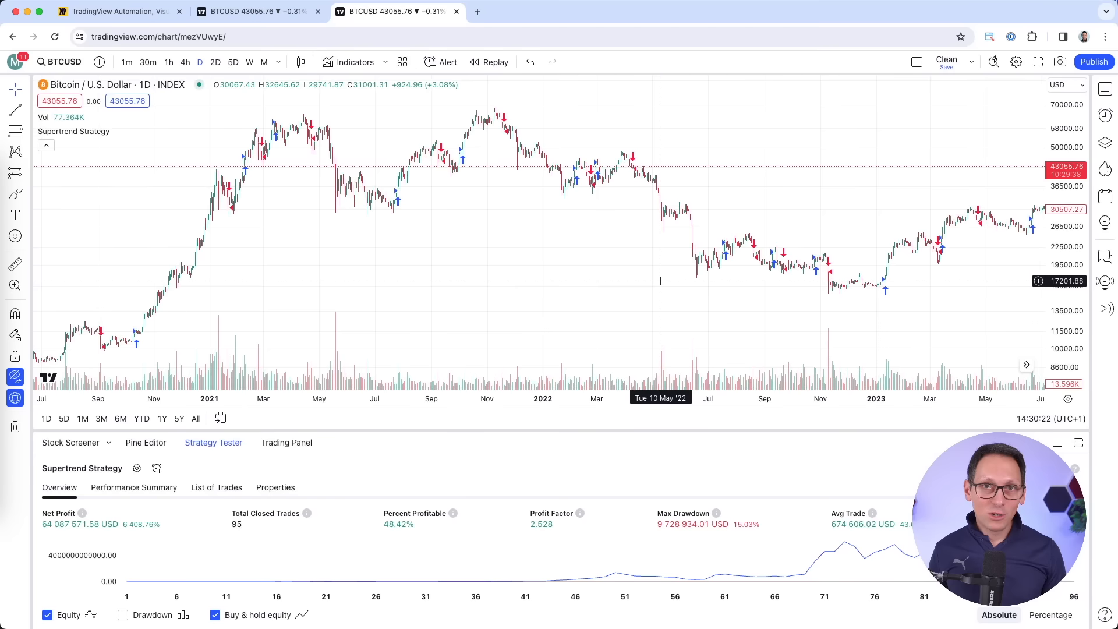
scroll(741, 297, "right", 3)
scroll(741, 296, "right", 5)
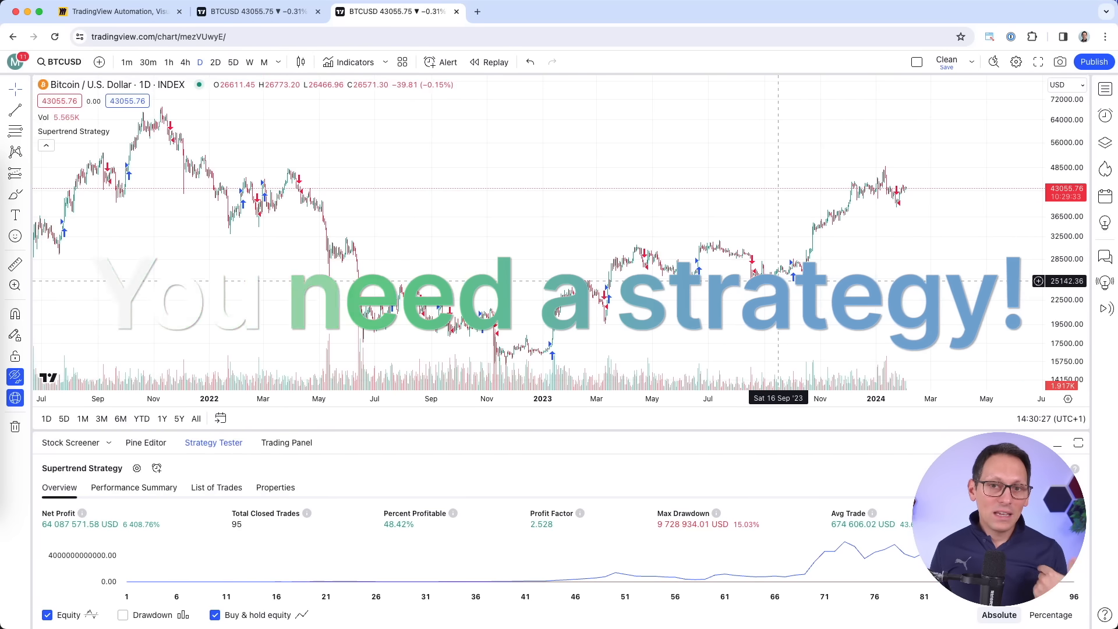
scroll(751, 291, "right", 5)
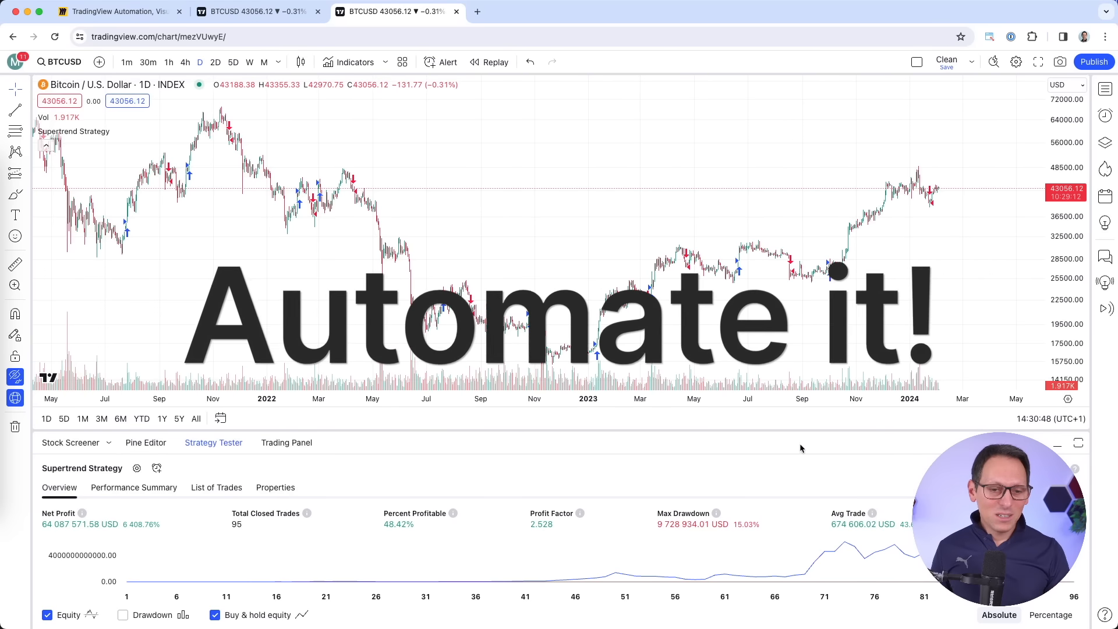
left_click_drag(805, 431, 807, 365)
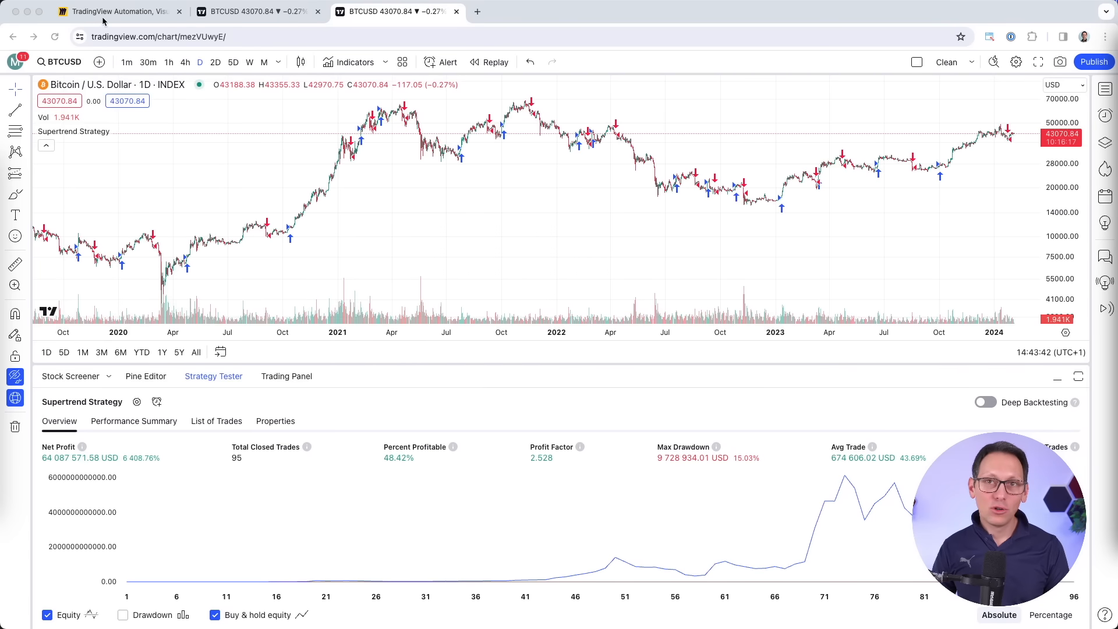
On the Miro automation board, circle the TradingView logo in red with the Pen.
left_click(102, 21)
scroll(644, 300, "down", 2)
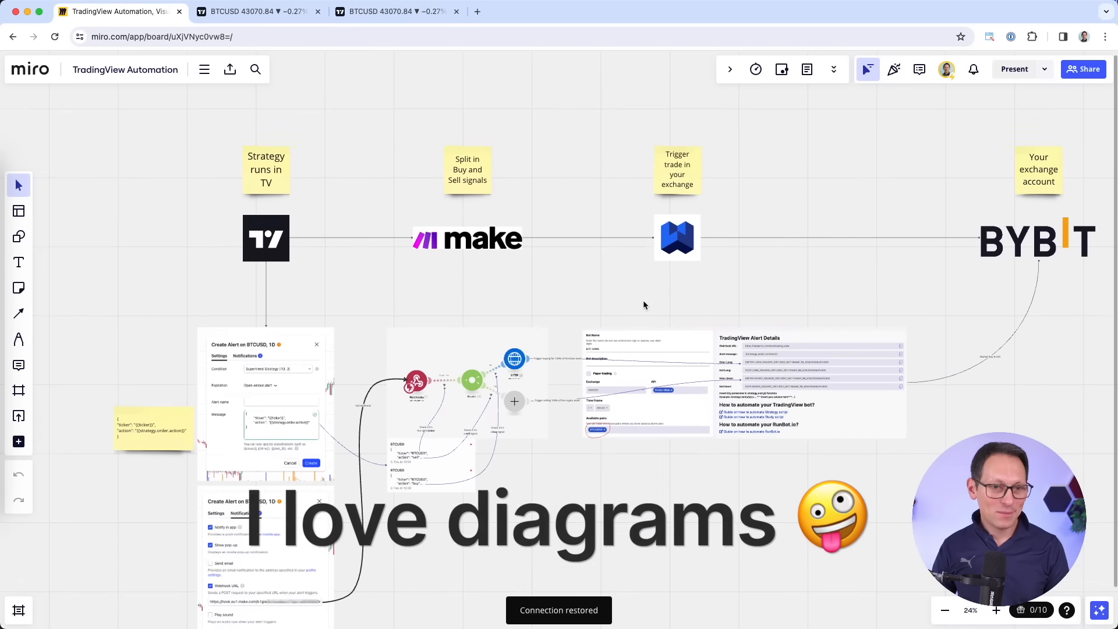
scroll(644, 301, "down", 2)
scroll(644, 305, "right", 1)
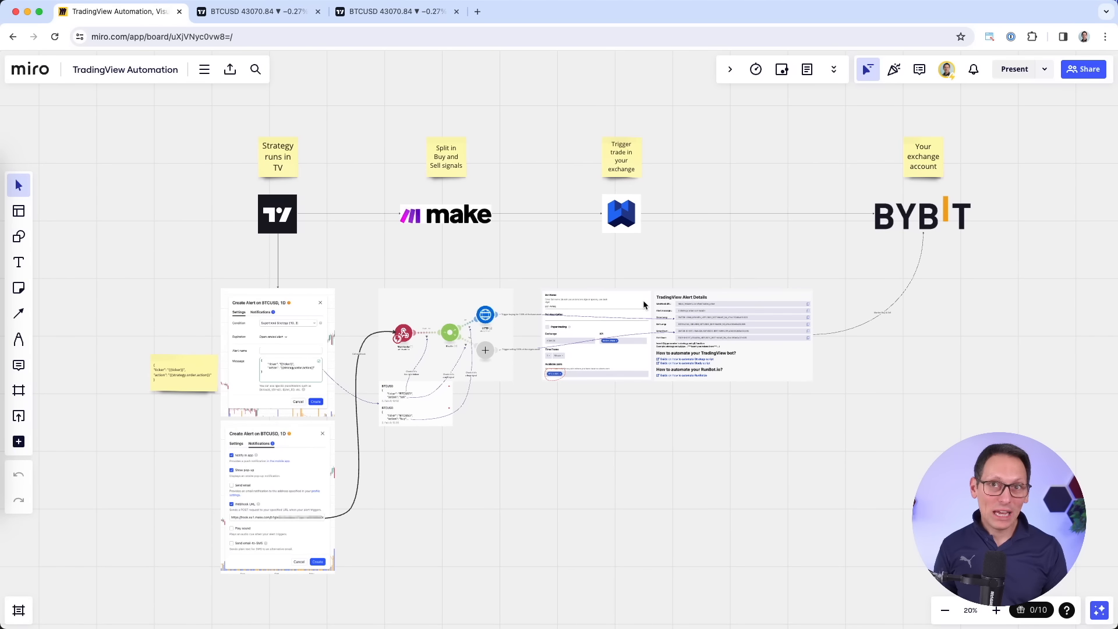
scroll(227, 211, "up", 5)
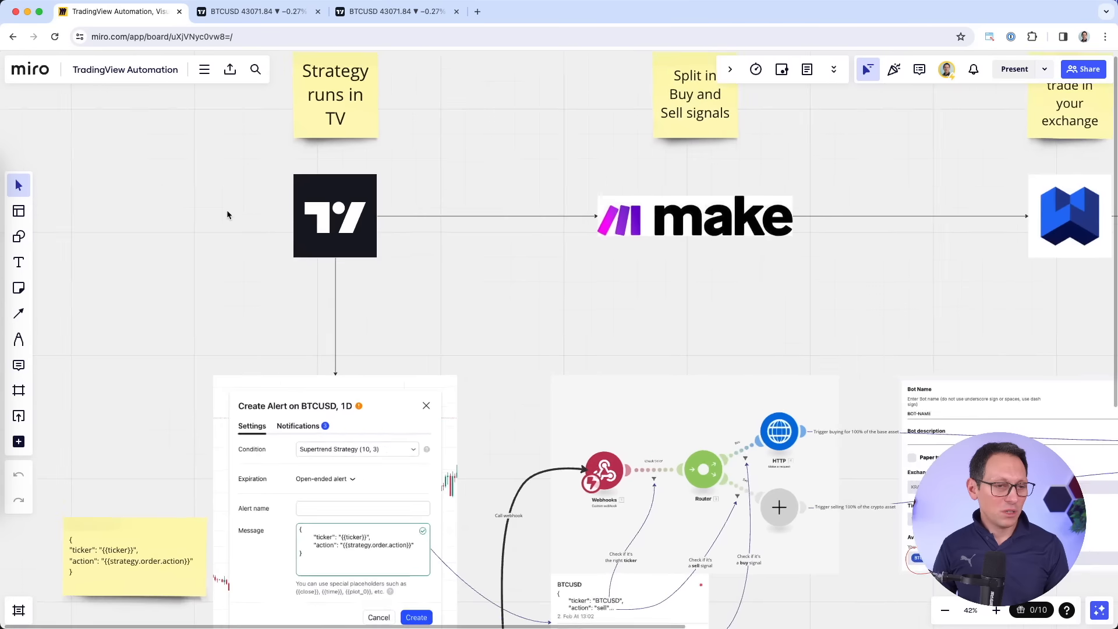
key("p")
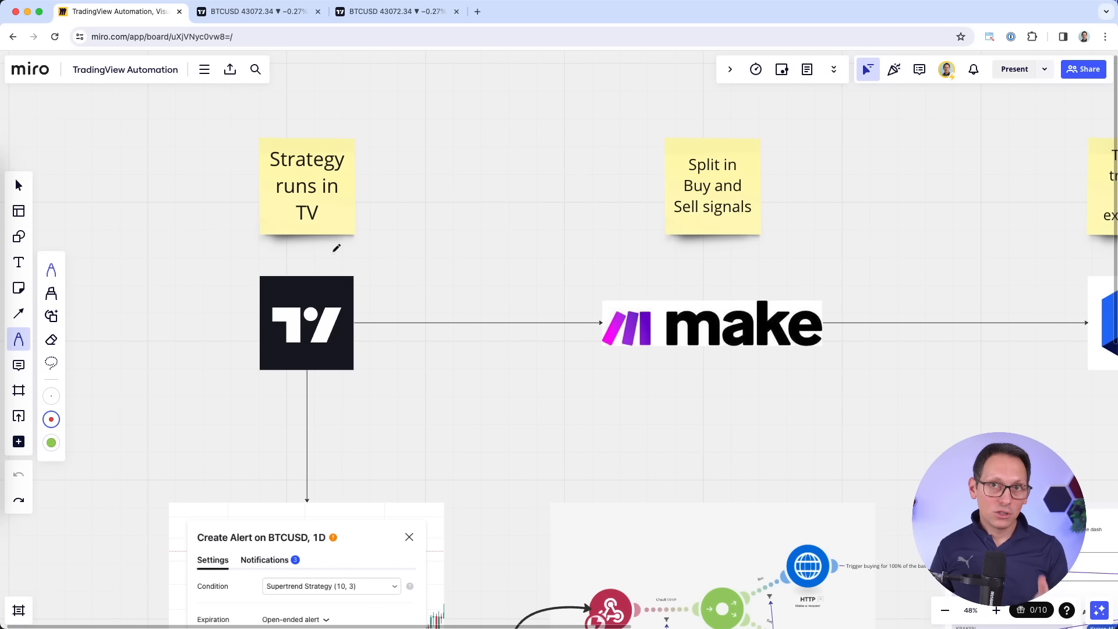
left_click_drag(343, 402, 322, 244)
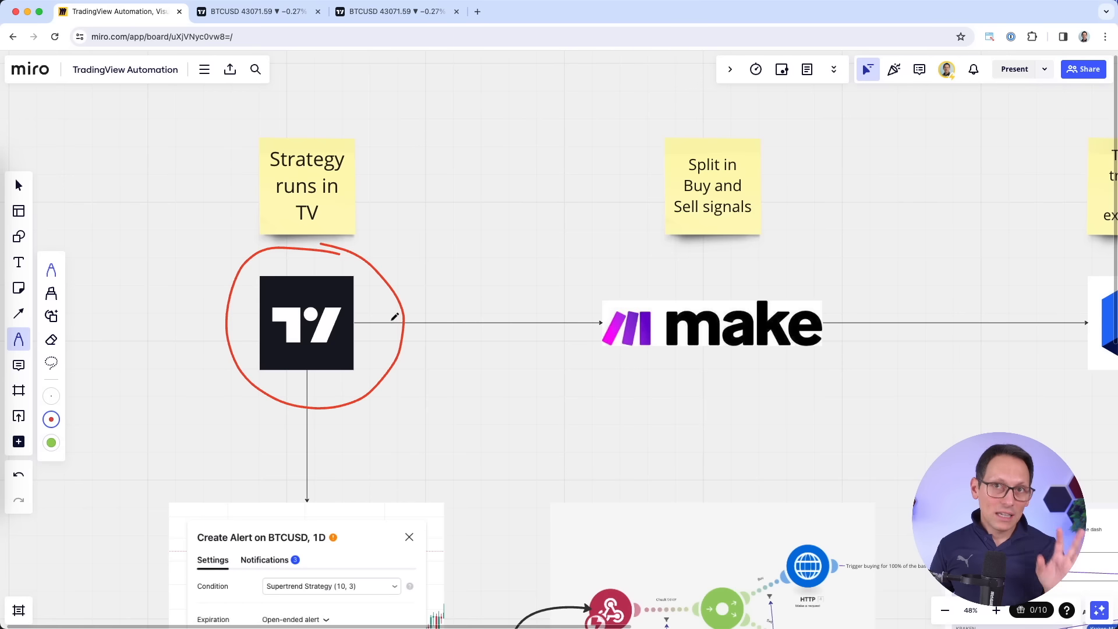
Draw a red arc from the TradingView logo to the BYBIT logo.
scroll(392, 315, "down", 4)
scroll(396, 318, "right", 4)
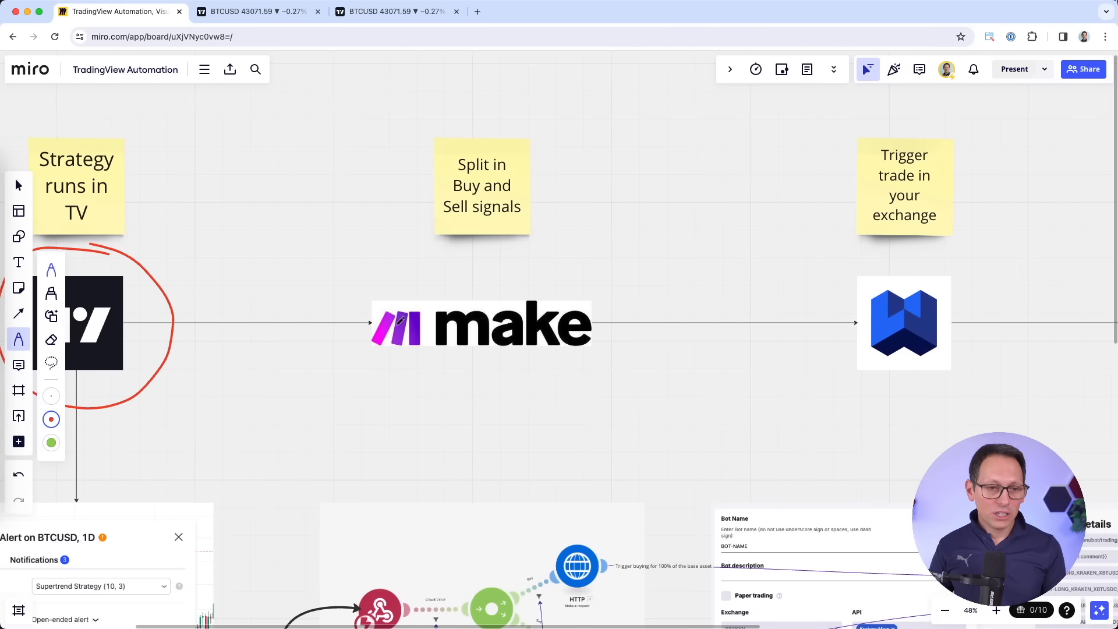
scroll(399, 319, "down", 4)
left_click_drag(185, 296, 696, 229)
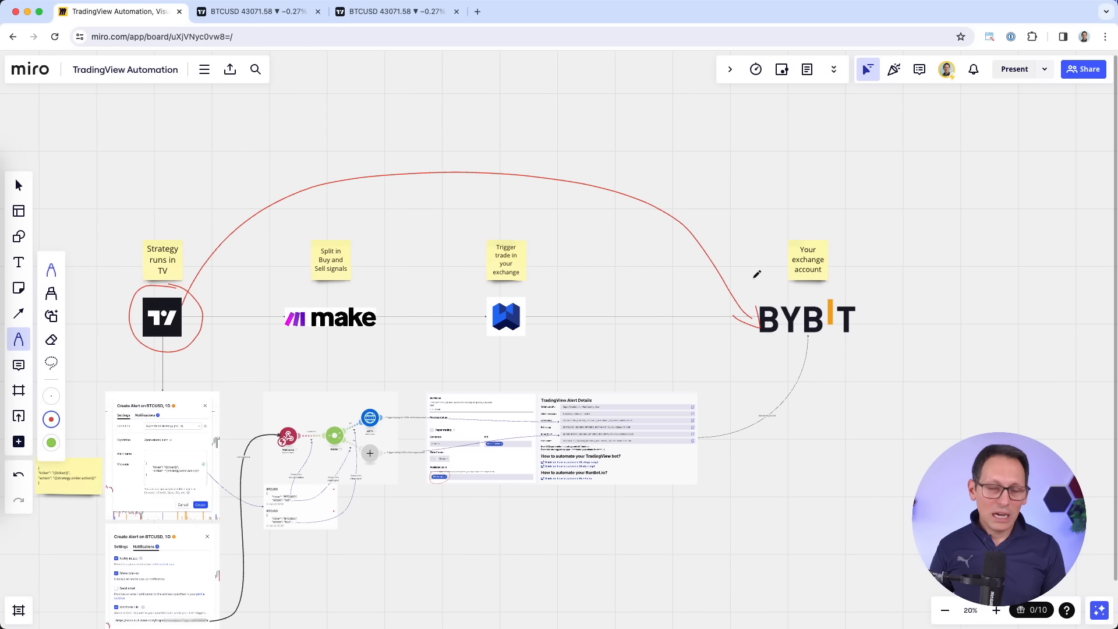
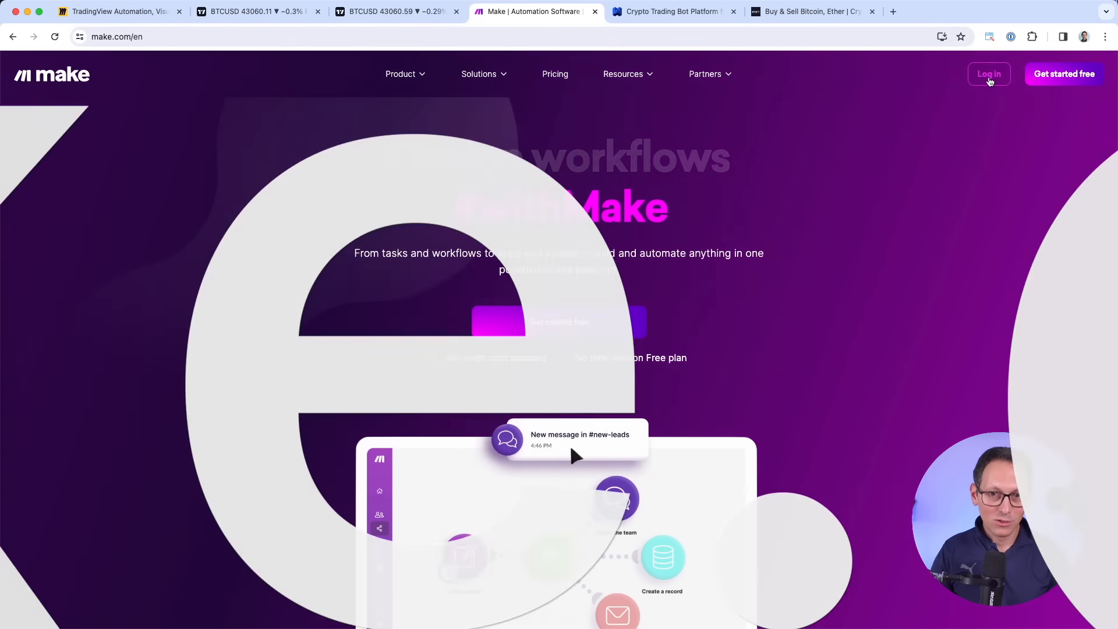
Sign in to Make and start a new scenario from the Scenarios list.
left_click(989, 76)
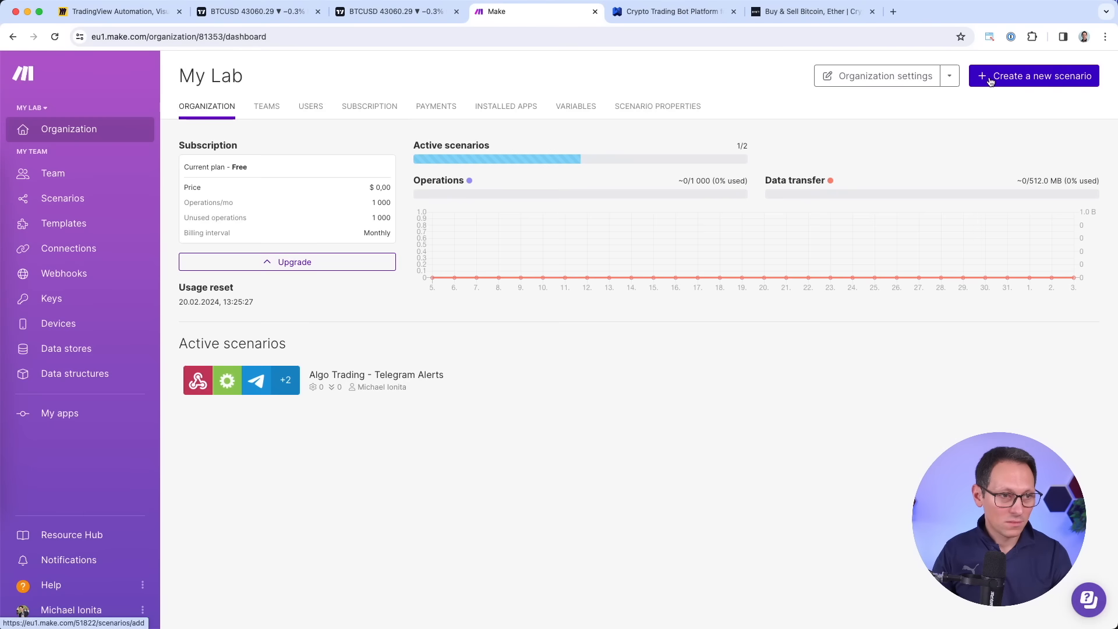
left_click(87, 200)
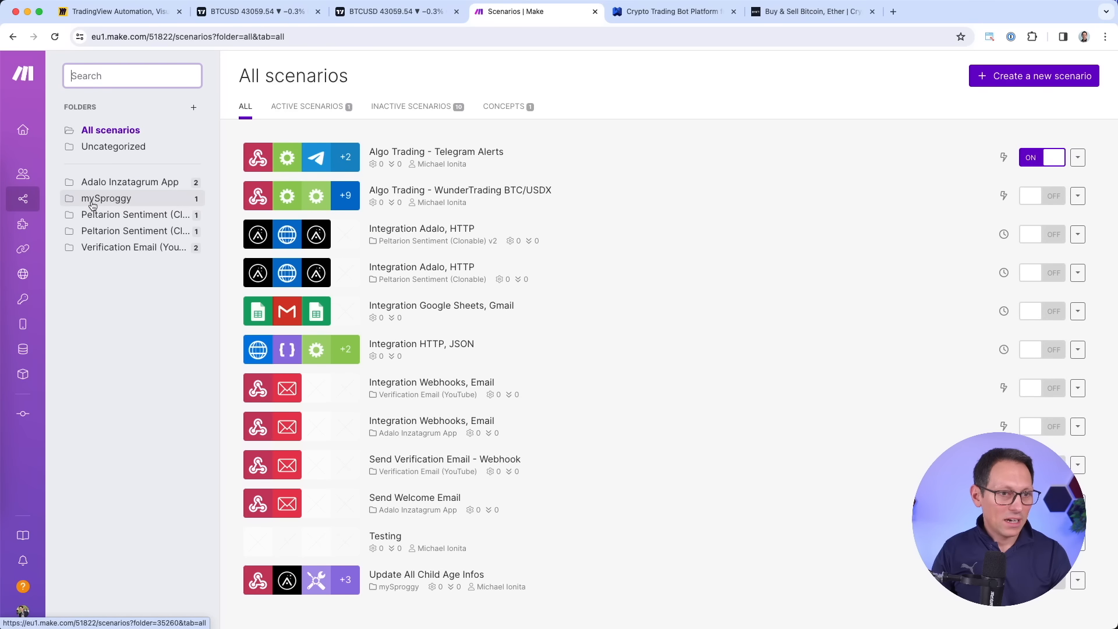
left_click(1007, 78)
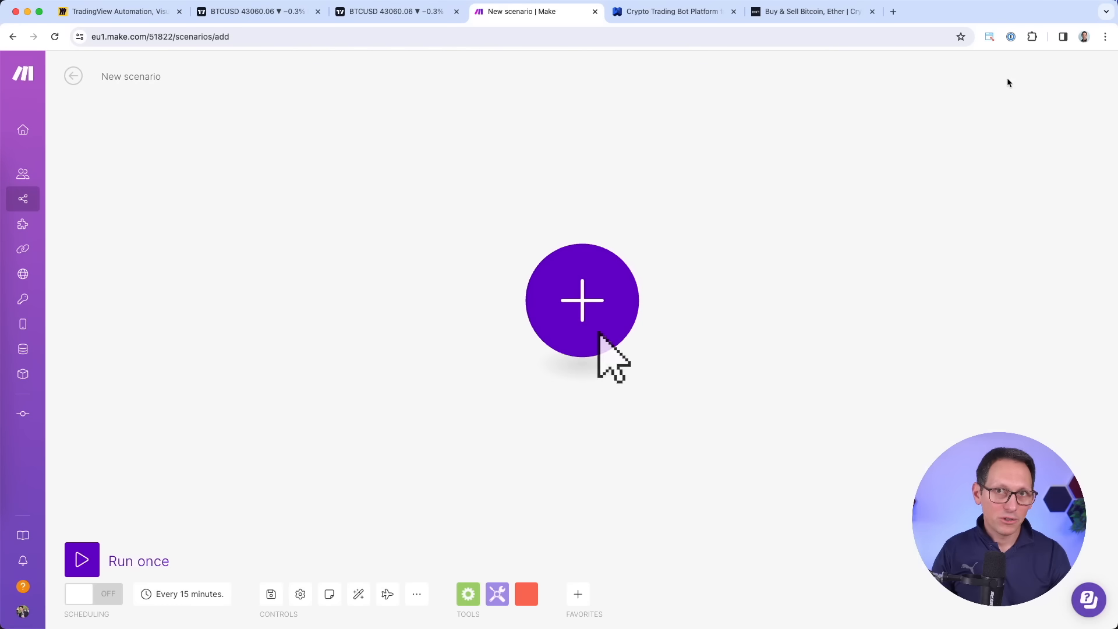
Search 'webhook' and add a Webhooks Custom webhook trigger as the first module.
left_click(581, 307)
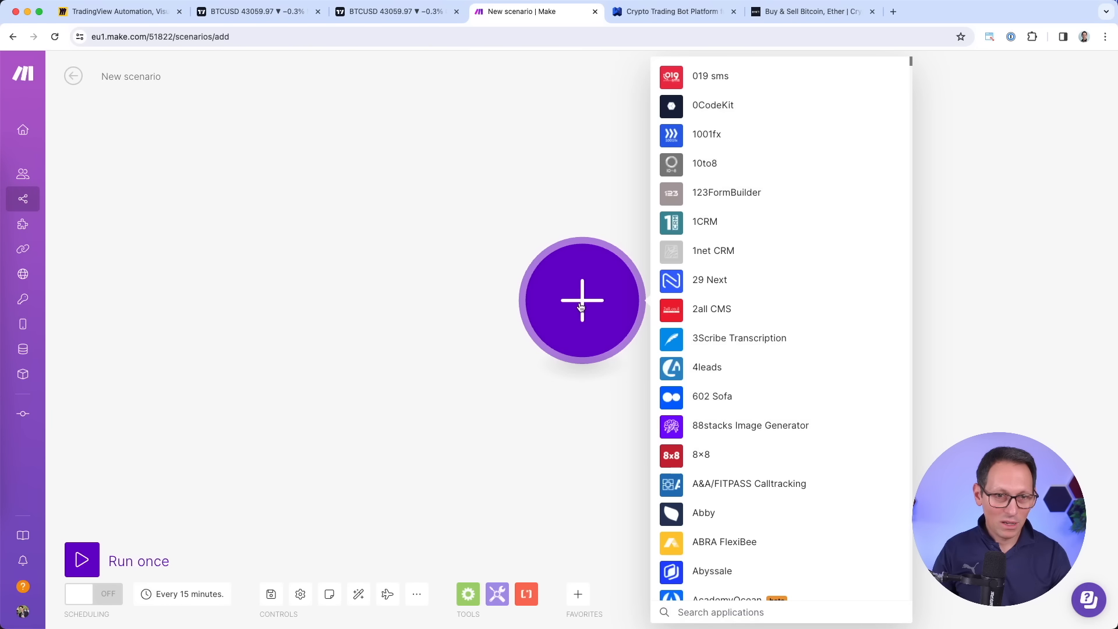
type("webh")
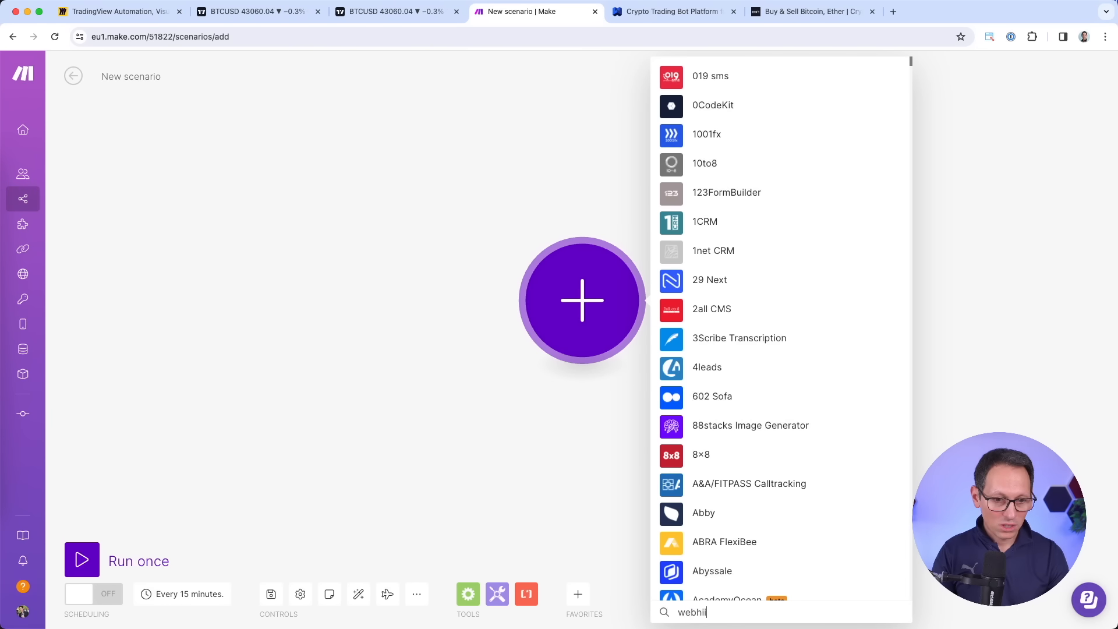
type("i")
key("BackSpace")
type("ook")
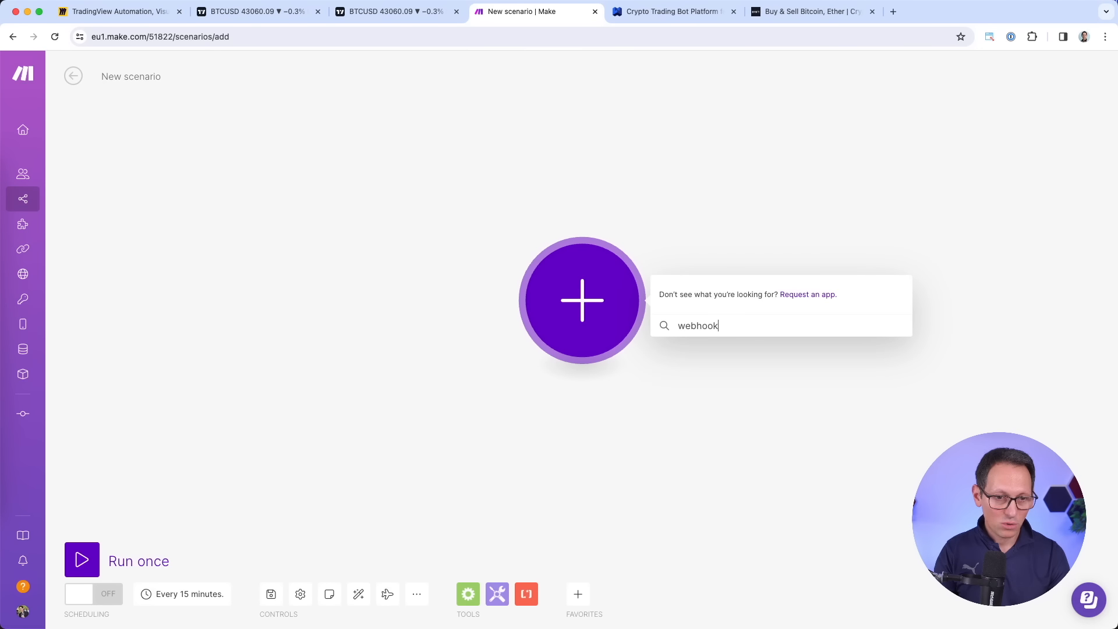
left_click(730, 79)
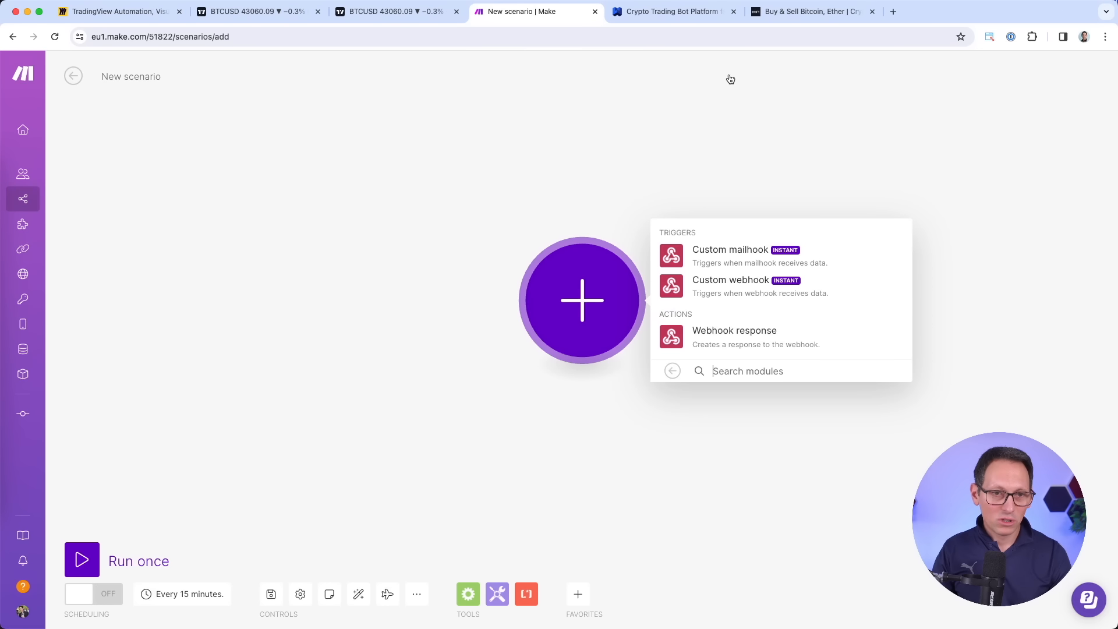
left_click(735, 289)
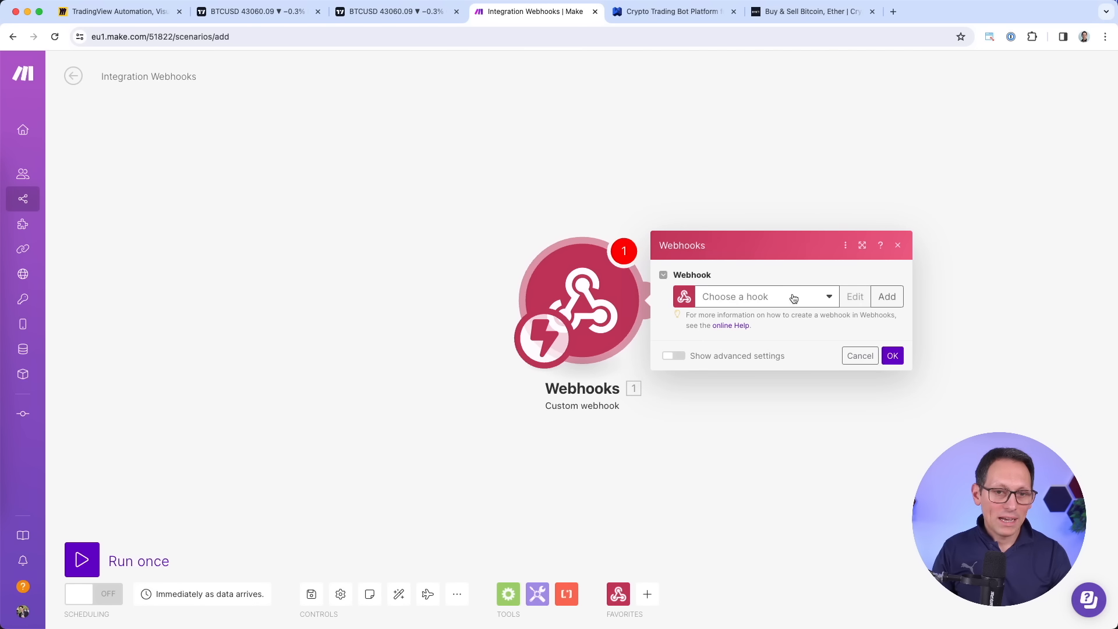
Create the 'TradingView Notifications' webhook, copy its address, and go to the TradingView chart.
left_click(887, 297)
triple_click(811, 249)
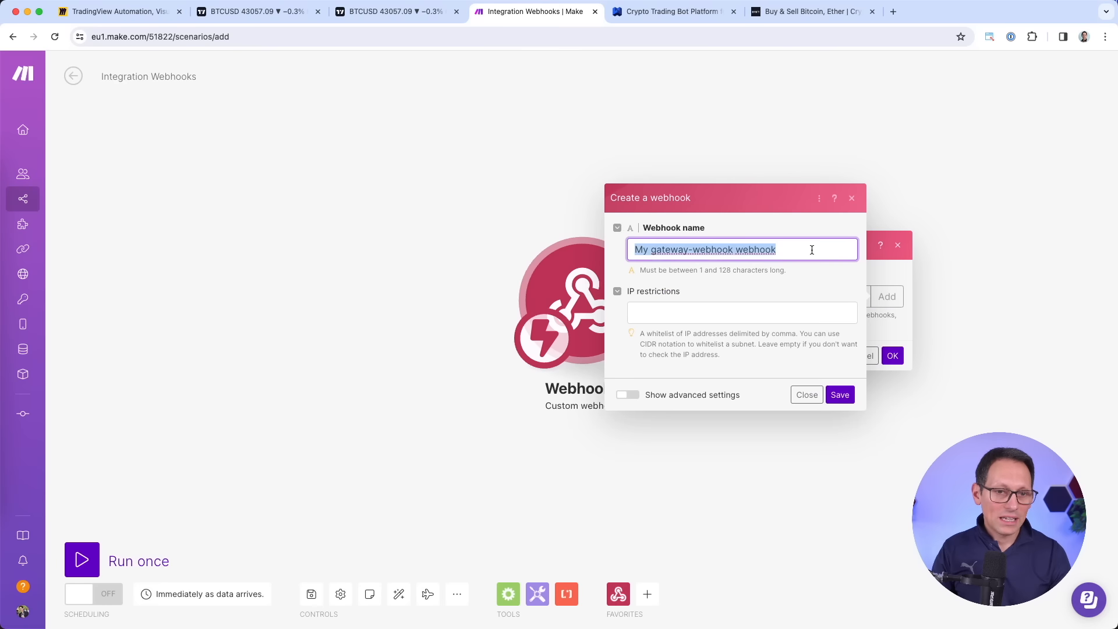
type("TradingView Notifications")
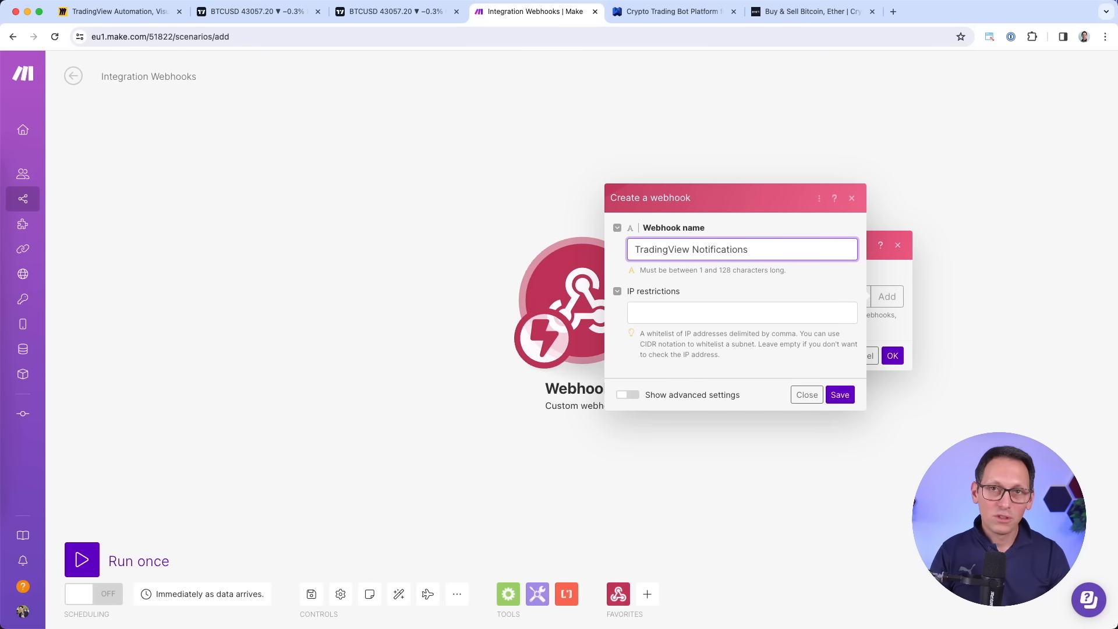
left_click(839, 395)
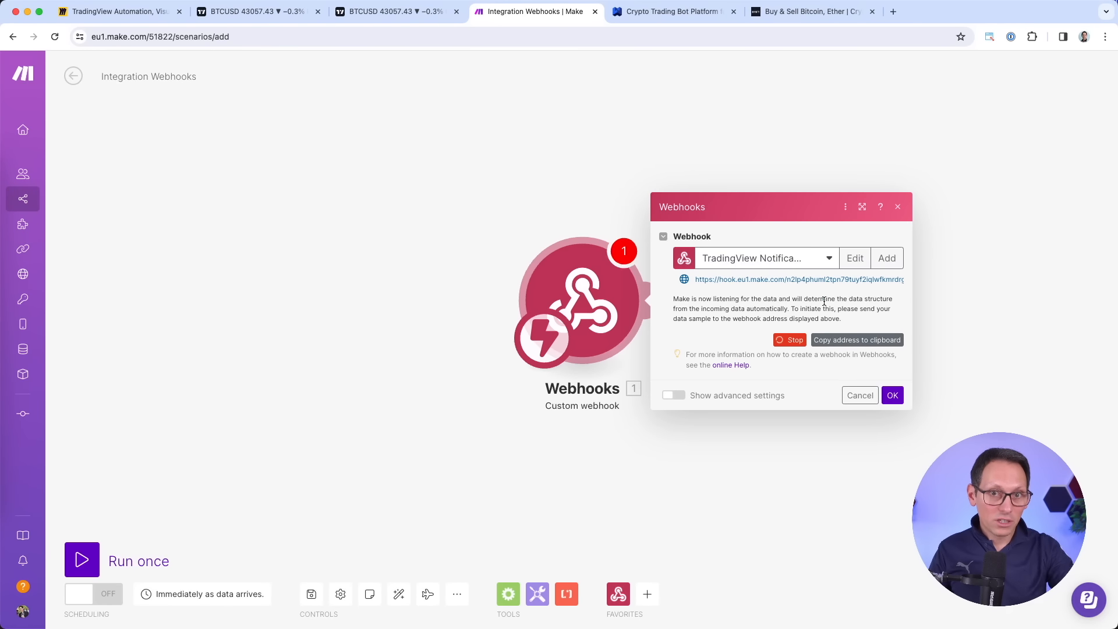
left_click(859, 341)
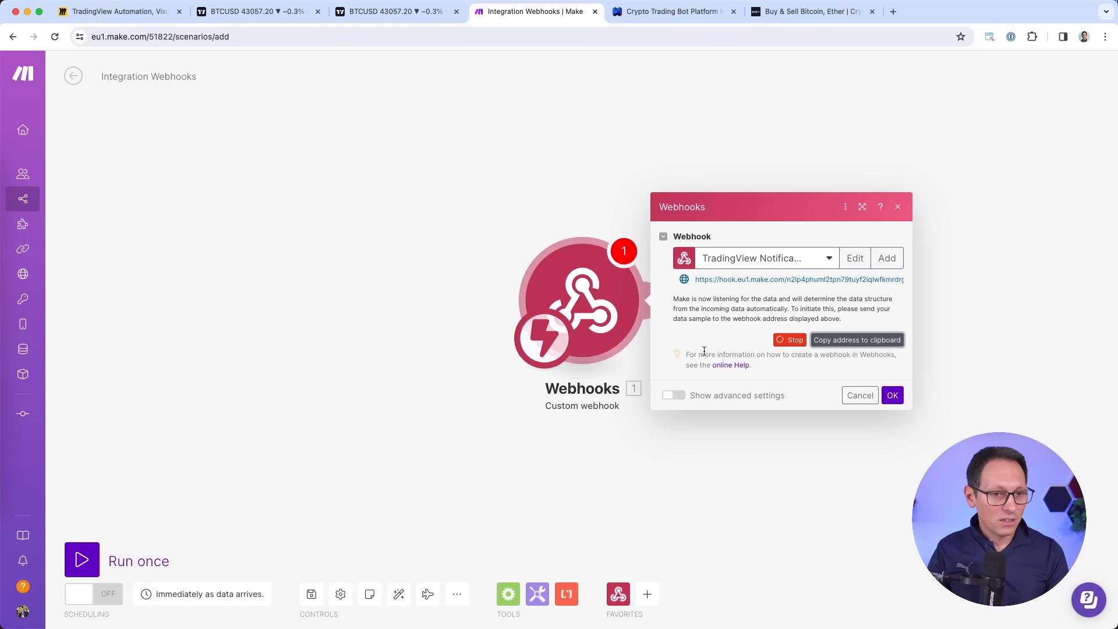
left_click(404, 14)
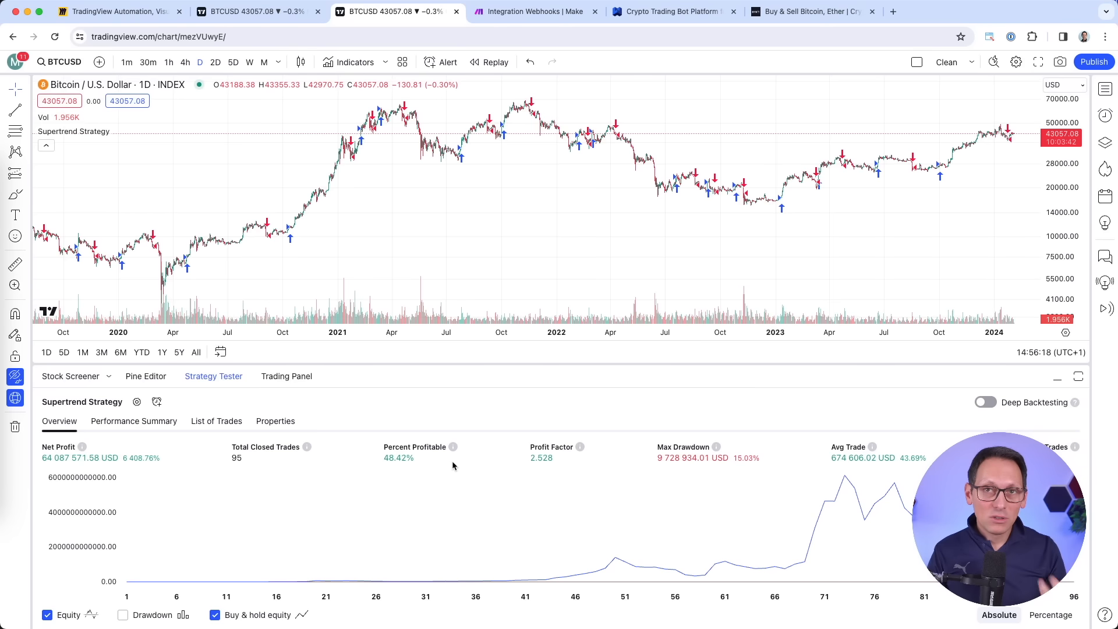
Change the BTCUSD Supertrend chart timeframe to 1 minute.
scroll(885, 262, "up", 5)
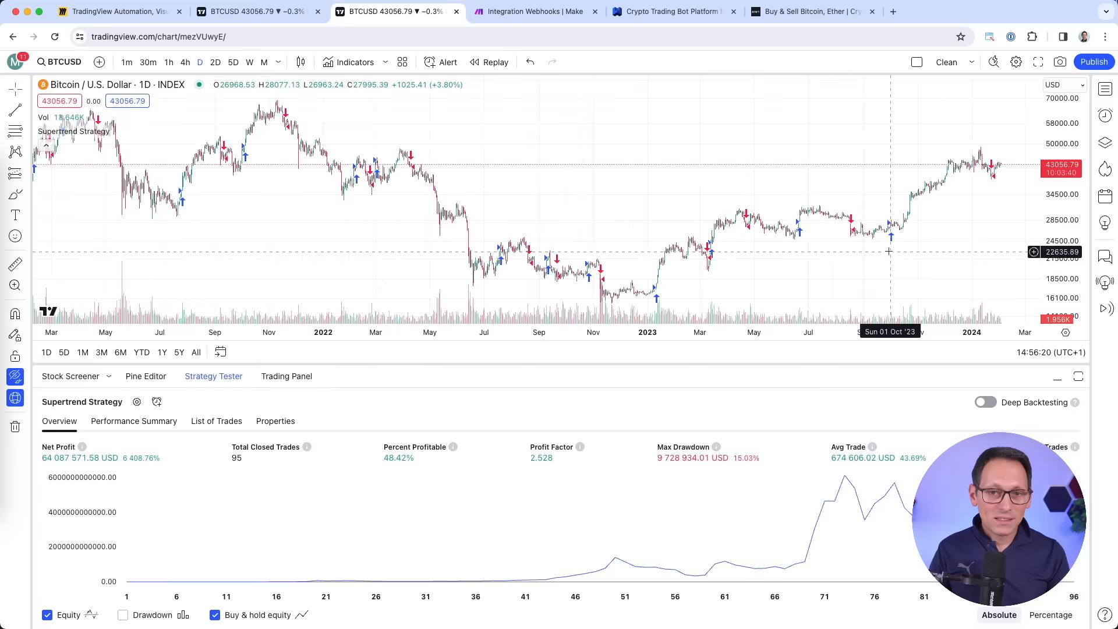
scroll(988, 131, "up", 1)
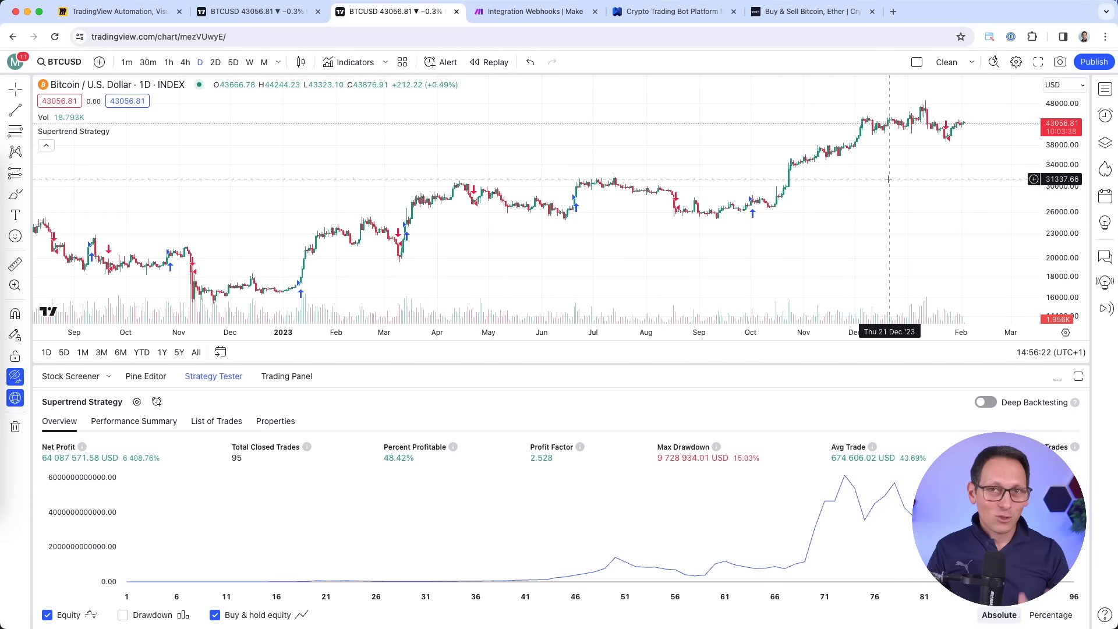
left_click(278, 62)
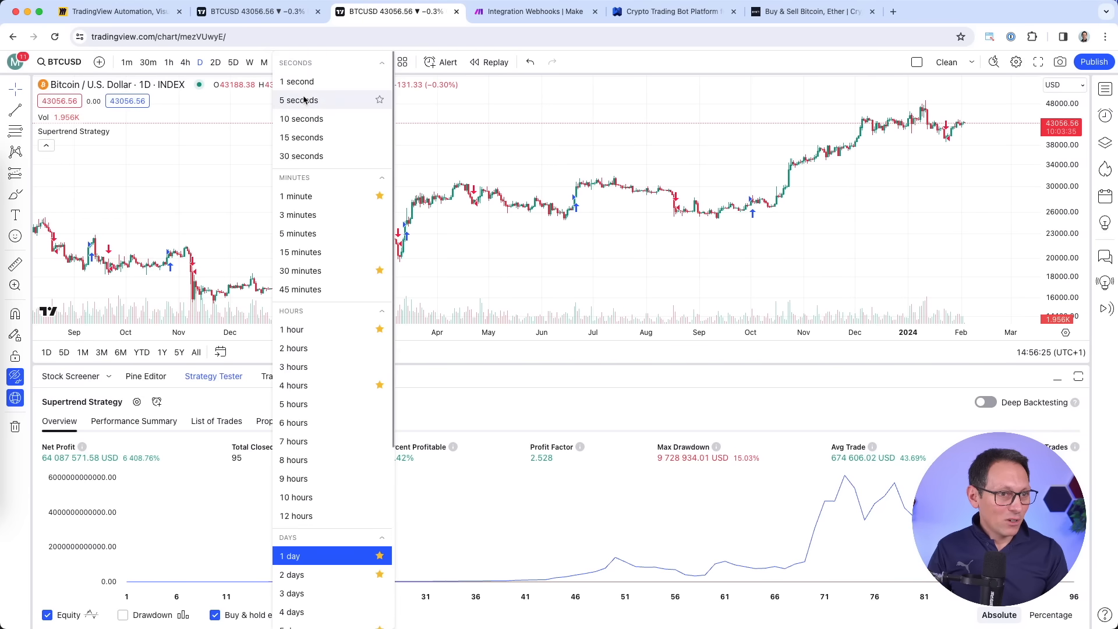
left_click(310, 197)
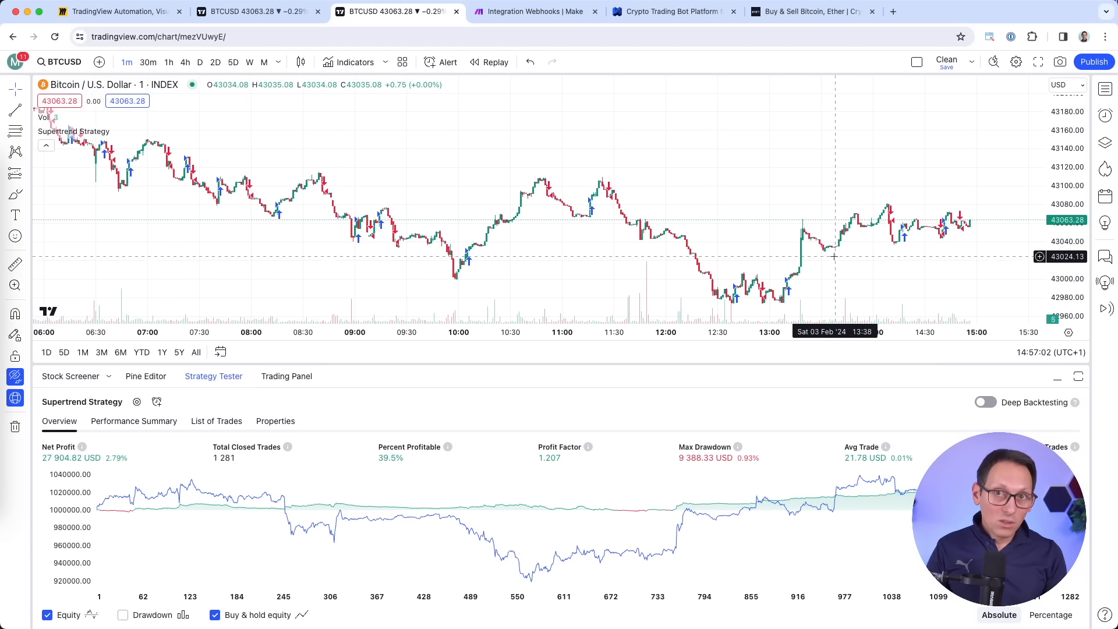
Zoom into the latest candles and start an alert for the Supertrend Strategy.
scroll(834, 257, "up", 10)
scroll(744, 225, "up", 2)
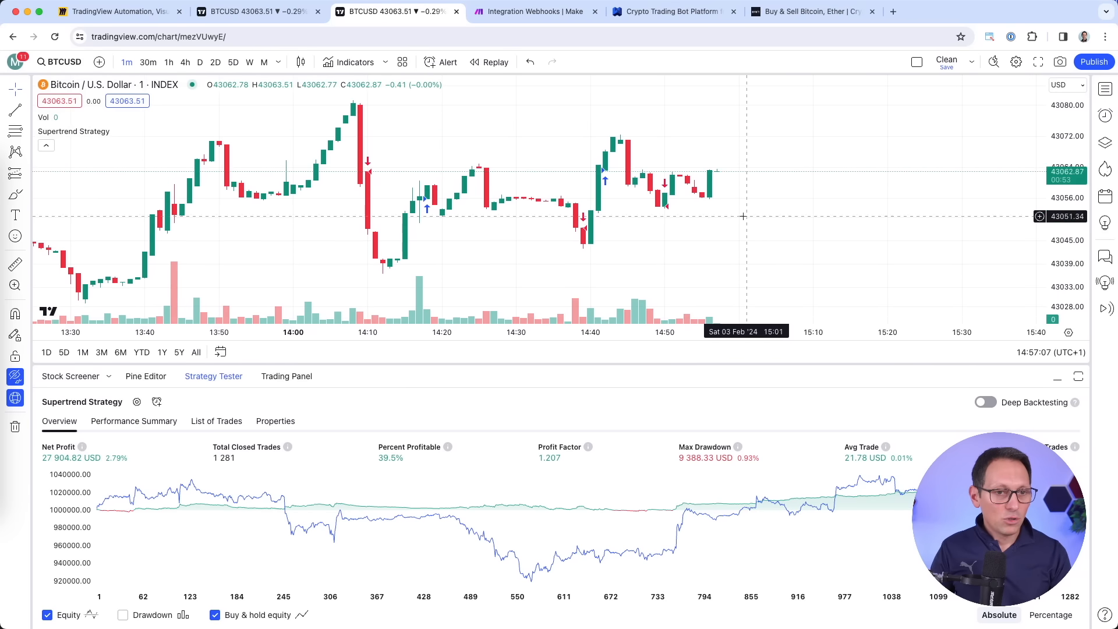
left_click(157, 403)
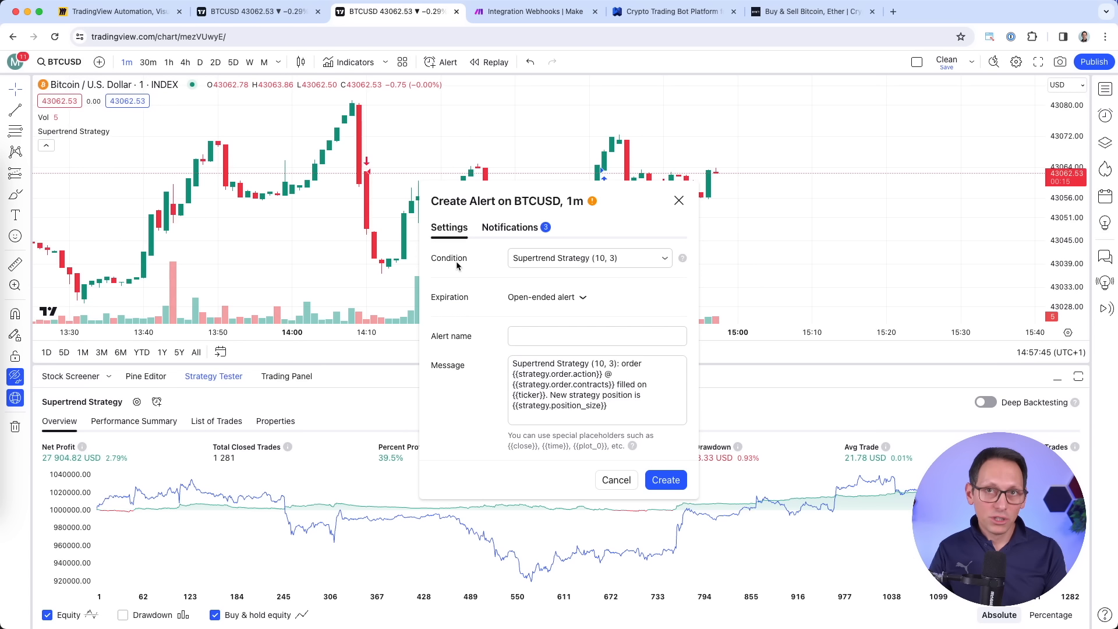
Name the alert 'Supertrend BTC 1m' and clear its default message.
left_click(565, 339)
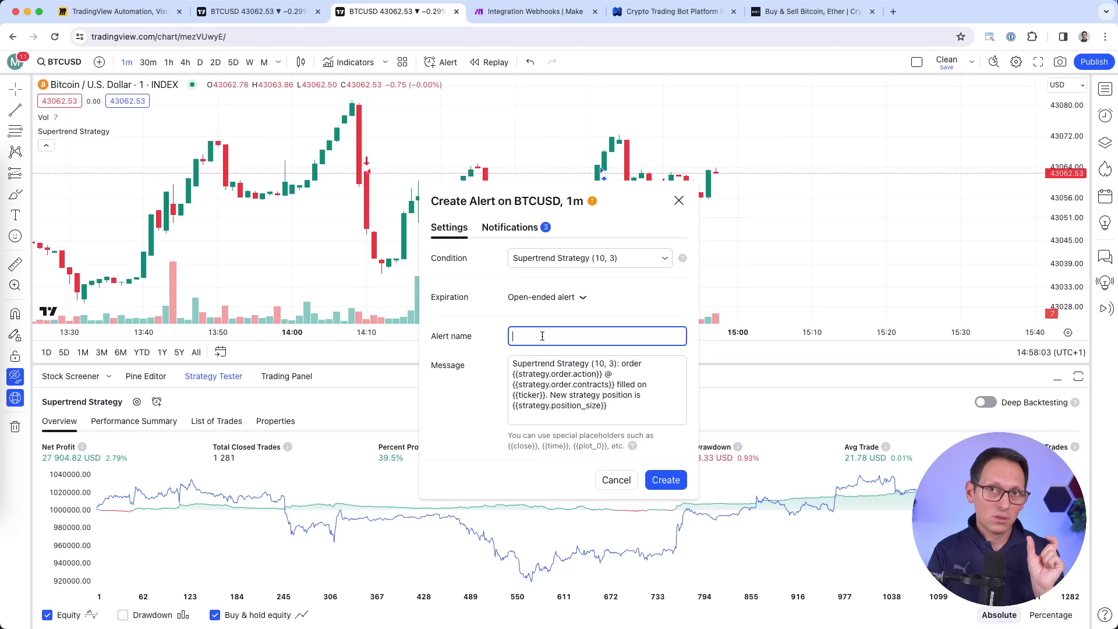
type("Super")
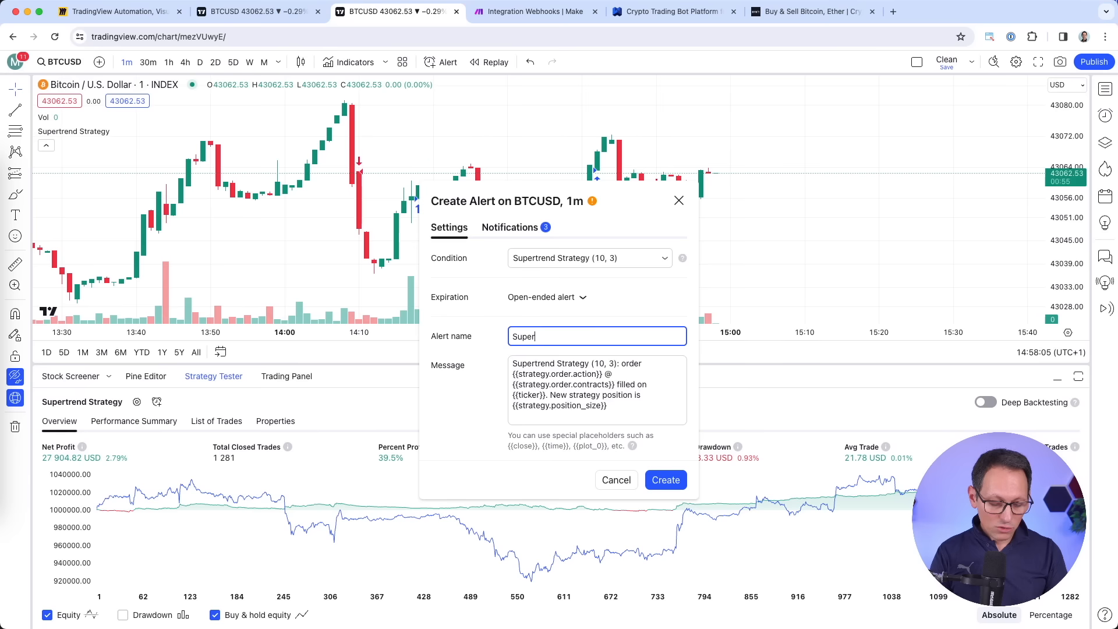
type("trend BTC")
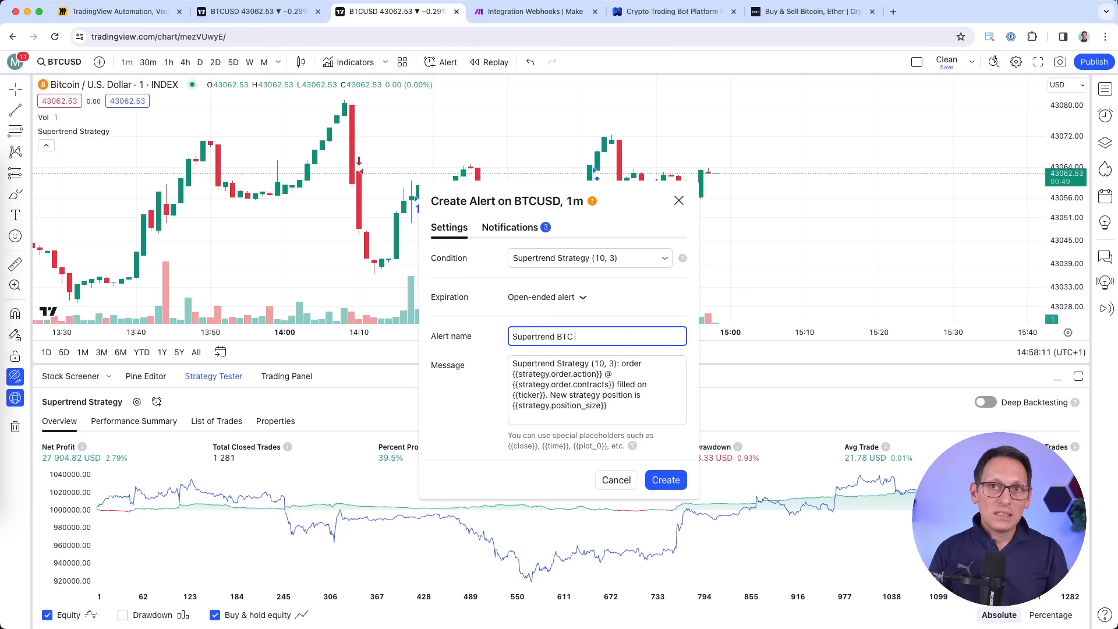
type(" 1m")
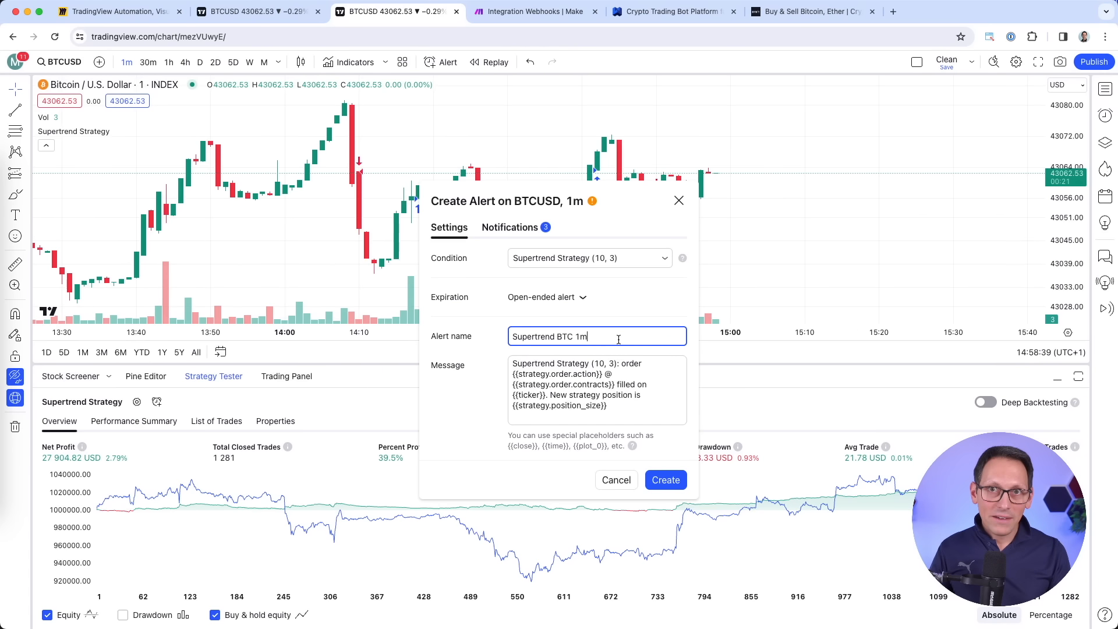
left_click(630, 405)
key("super+a")
key("BackSpace")
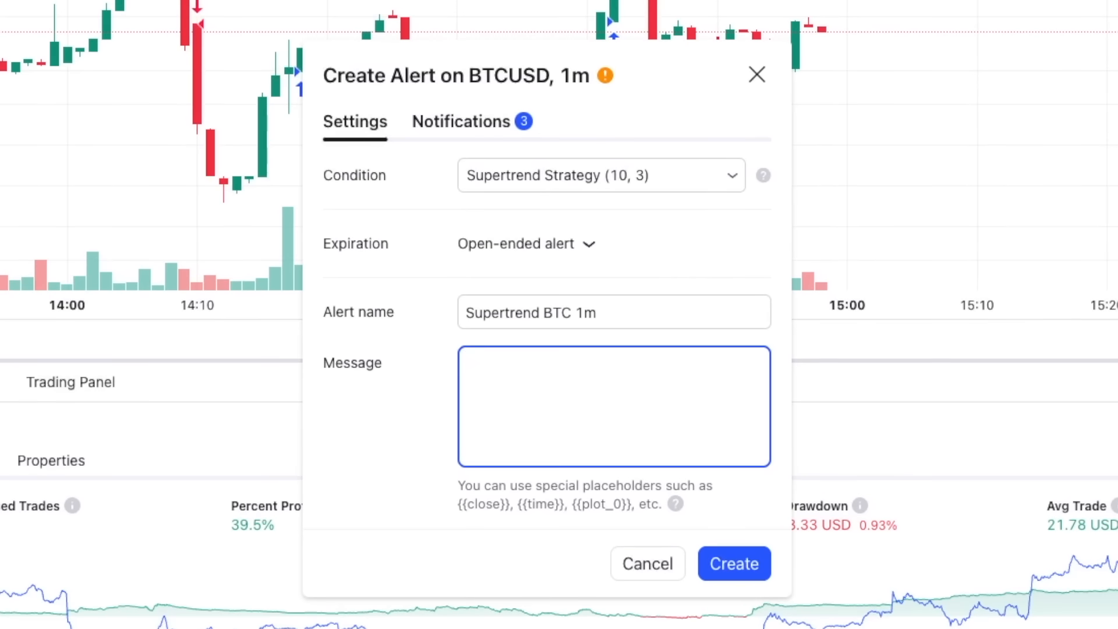
Paste the JSON message with "ticker": "{{ticker}}" and "action": "{{strategy.order.action}}" placeholders.
type("{     \"ticker\": \"{{ticker}}\",     \"action\": \"{{strategy.order.action}}\" }")
left_click_drag(473, 362, 552, 439)
left_click(552, 440)
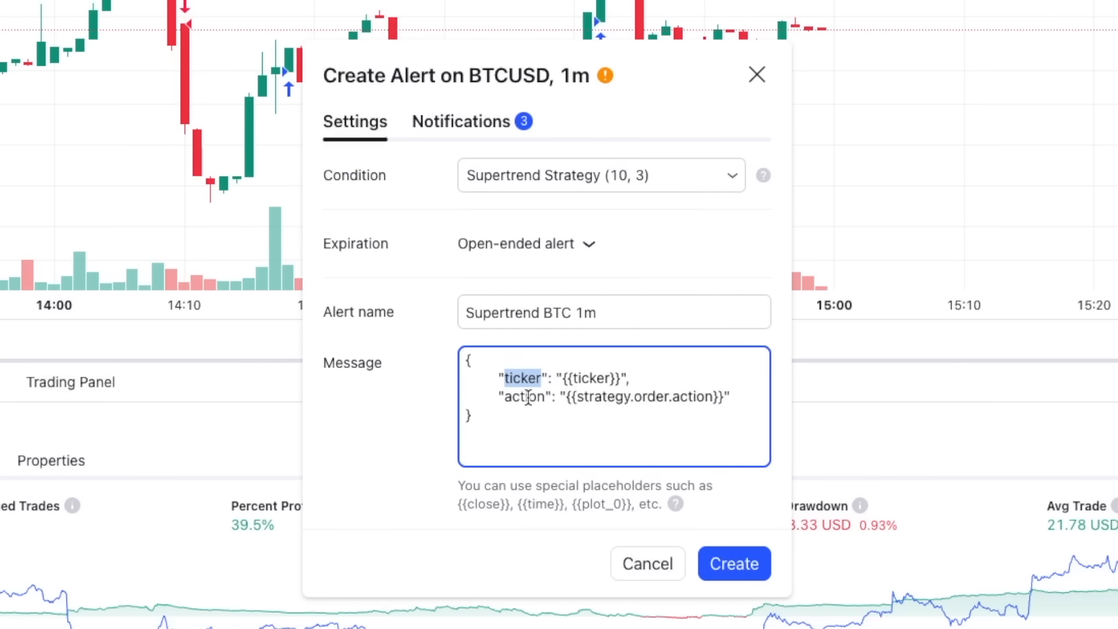
double_click(526, 398)
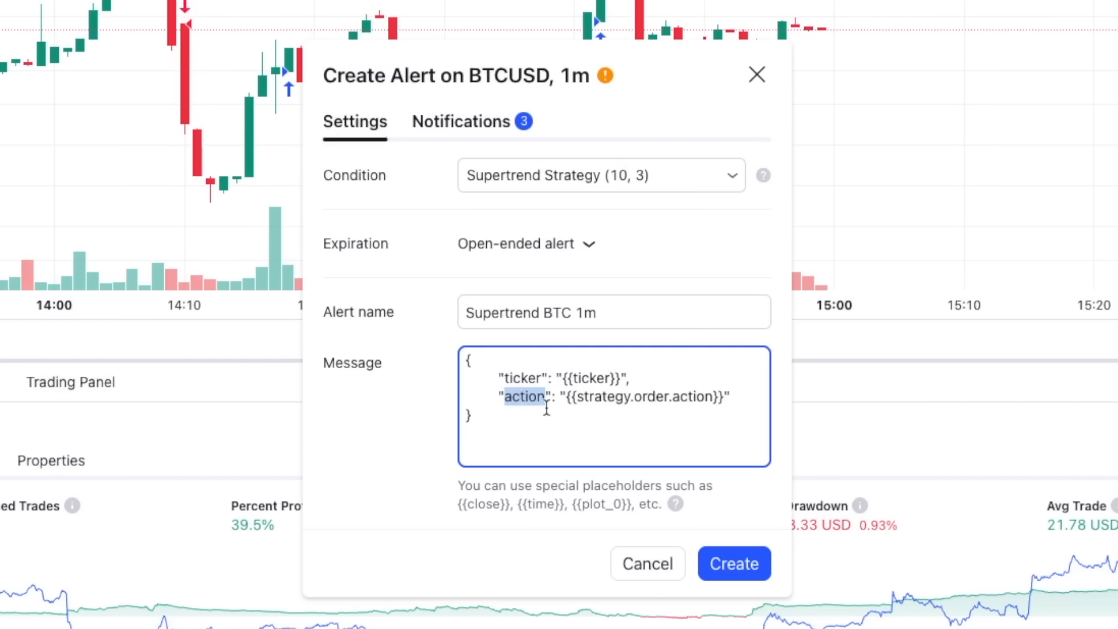
left_click(548, 377)
left_click_drag(563, 378, 725, 396)
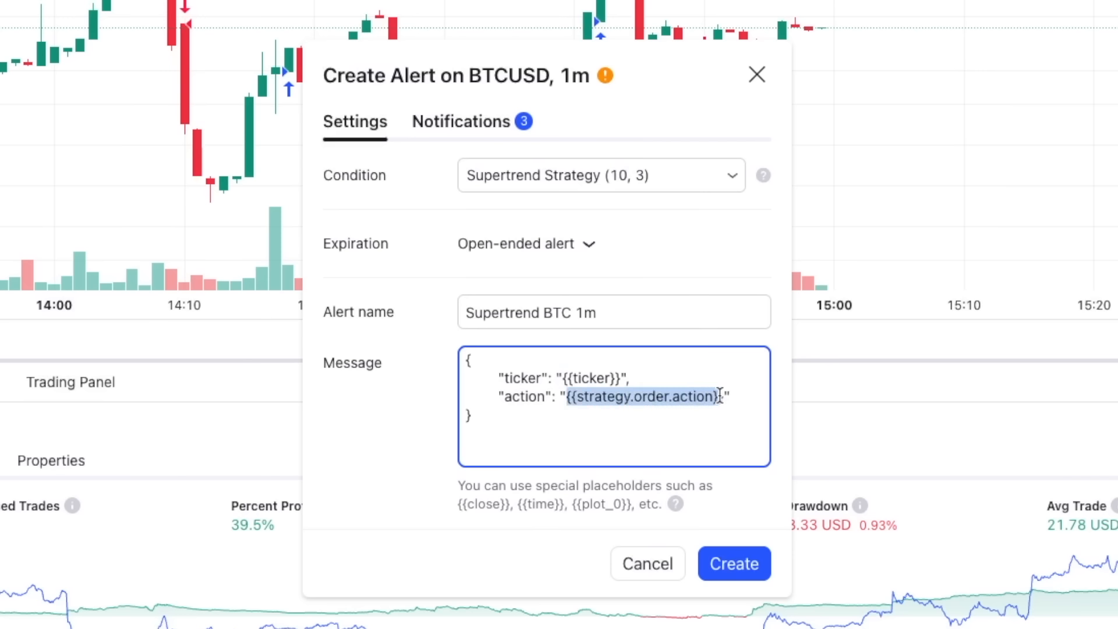
left_click(738, 395)
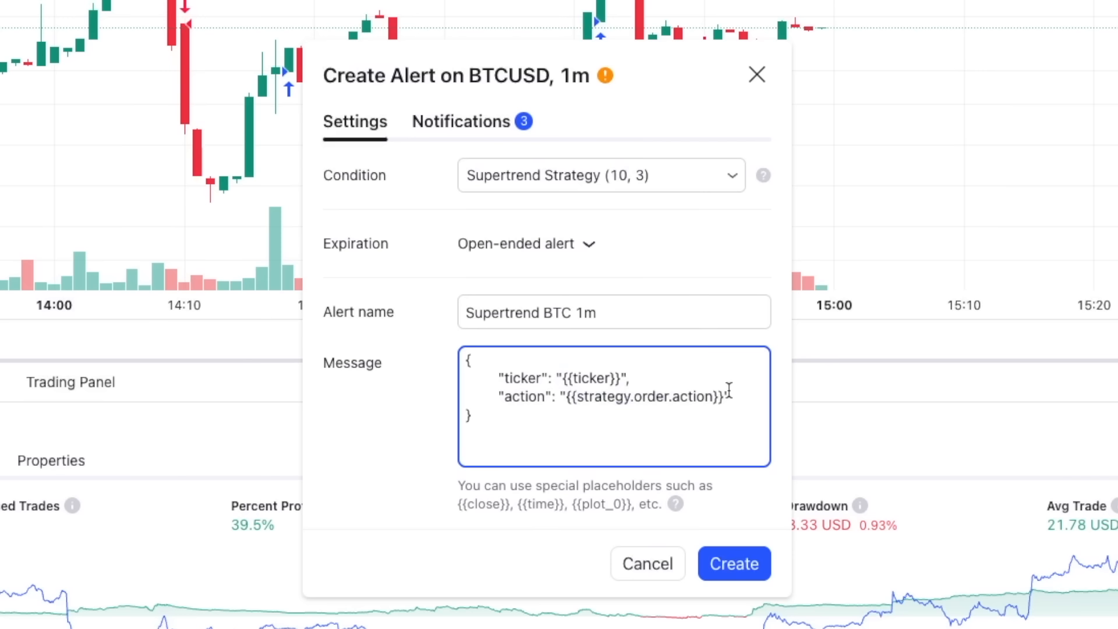
left_click_drag(561, 378, 622, 377)
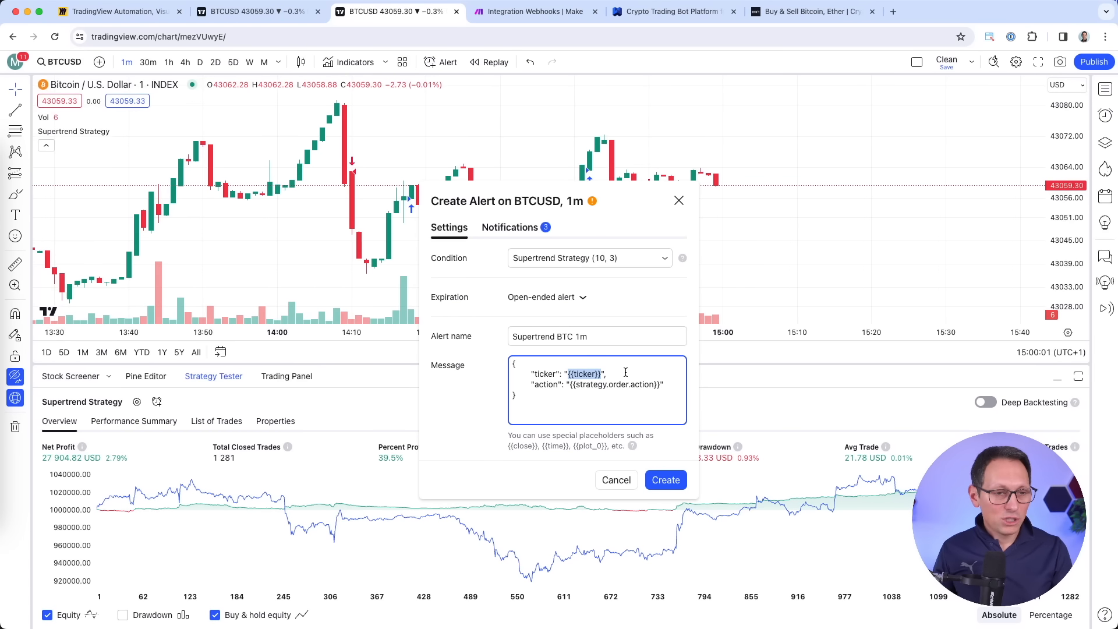
left_click(570, 383)
left_click_drag(569, 384, 659, 384)
left_click(671, 384)
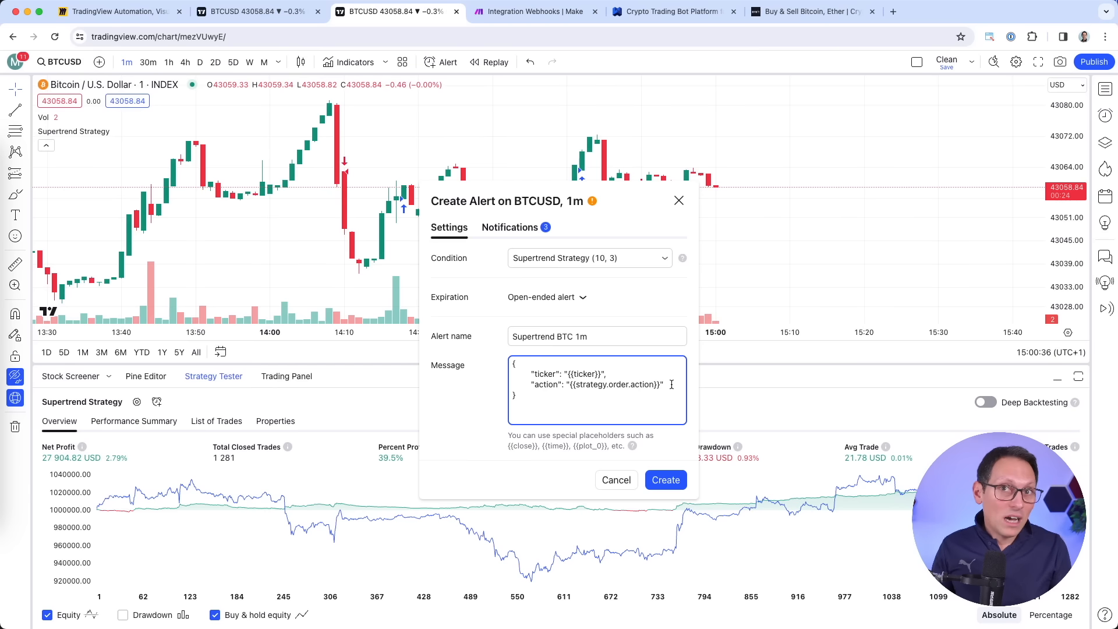
left_click(519, 232)
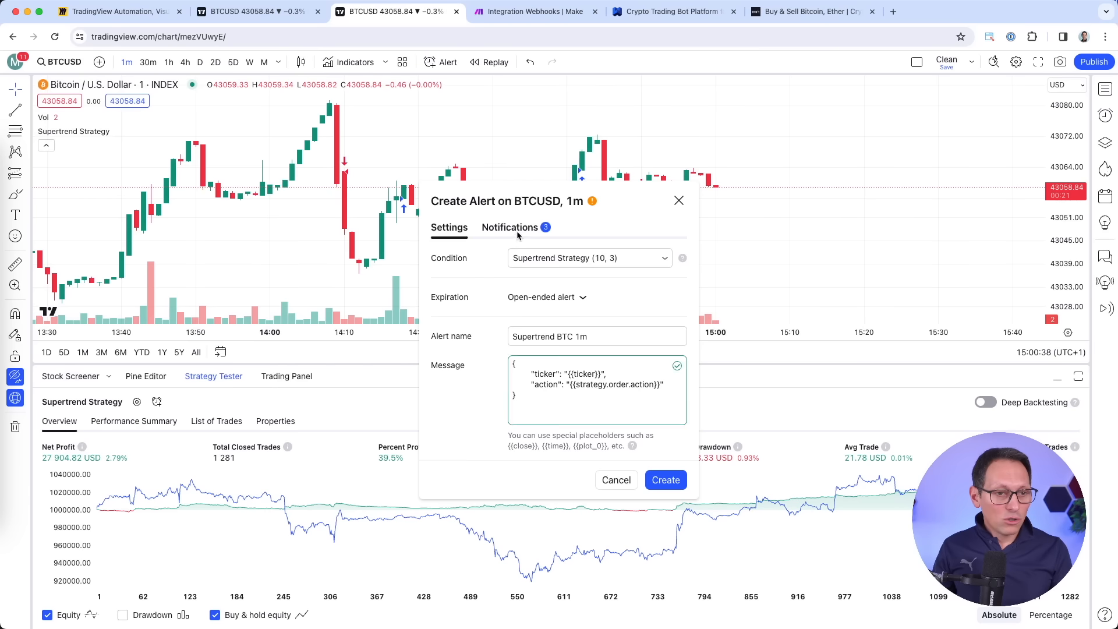
Clear the old webhook address, keeping the Webhook URL option ticked.
triple_click(549, 424)
key("BackSpace")
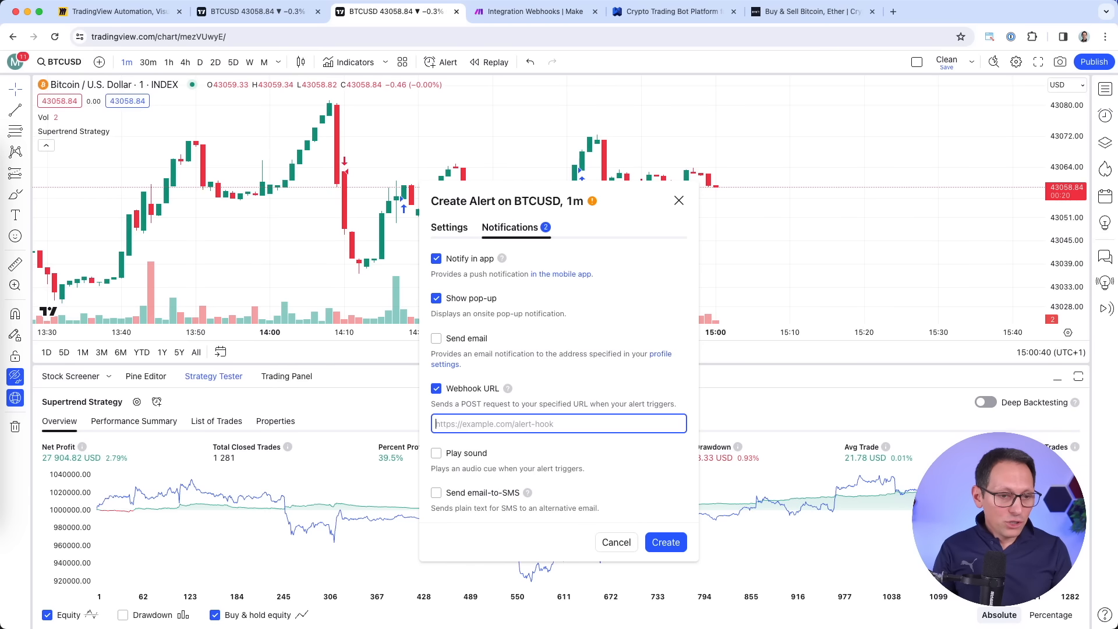
left_click(448, 387)
left_click(447, 387)
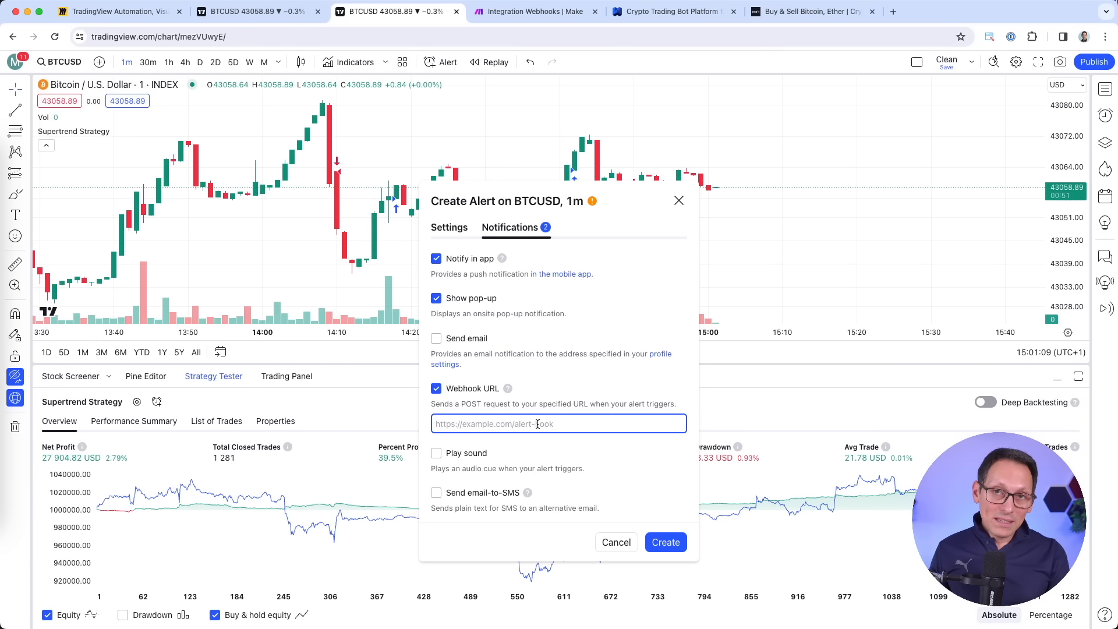
left_click(449, 227)
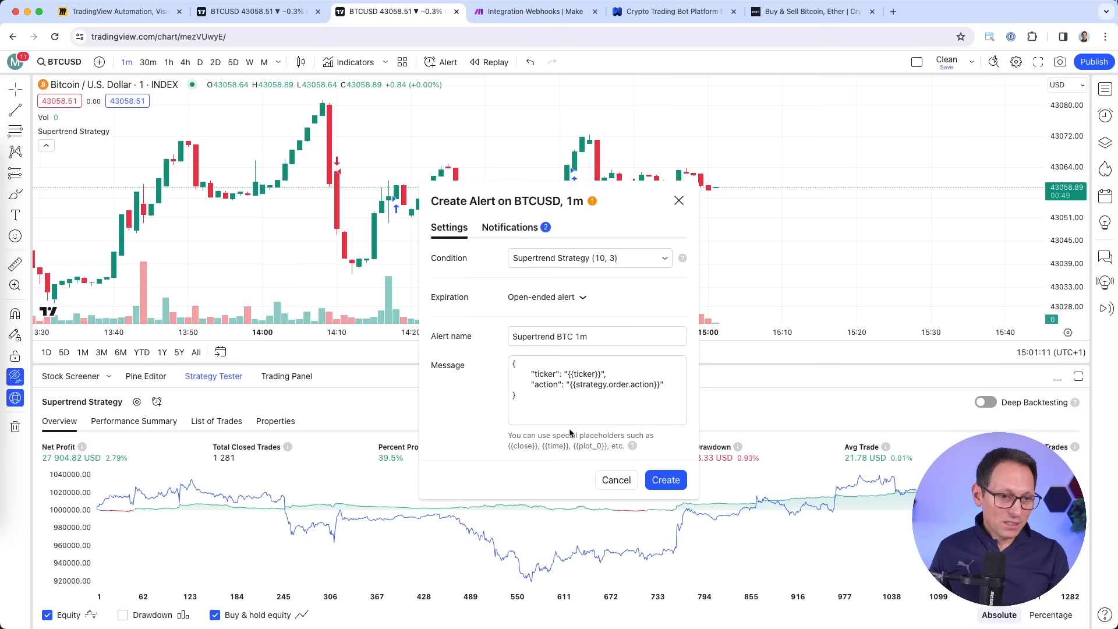
left_click(509, 228)
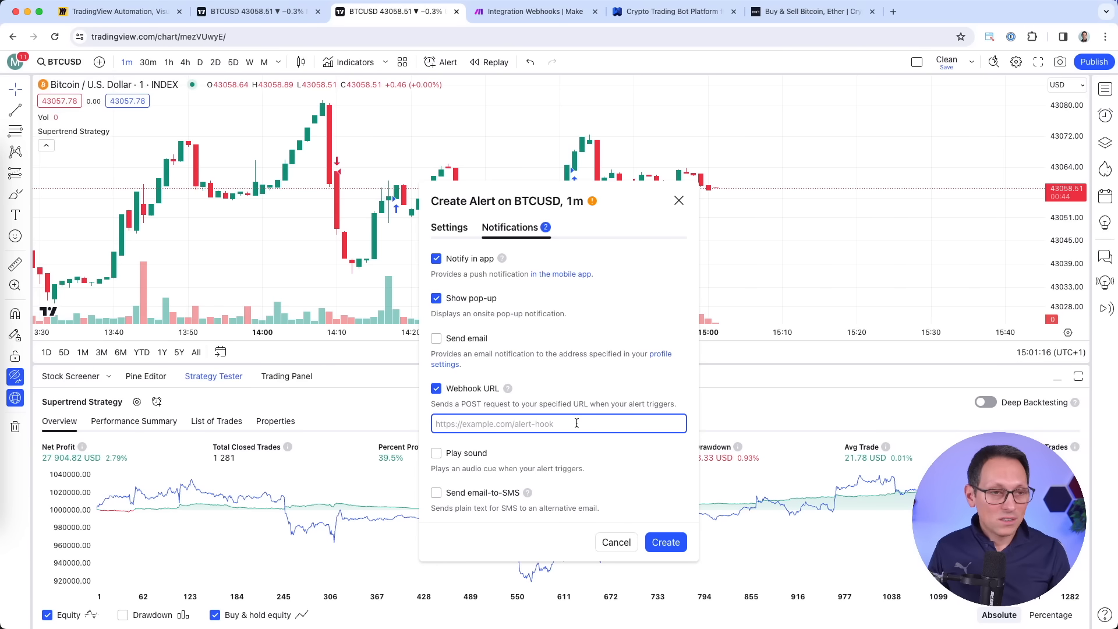
Paste the Make webhook address into Webhook URL and create the alert.
left_click(544, 13)
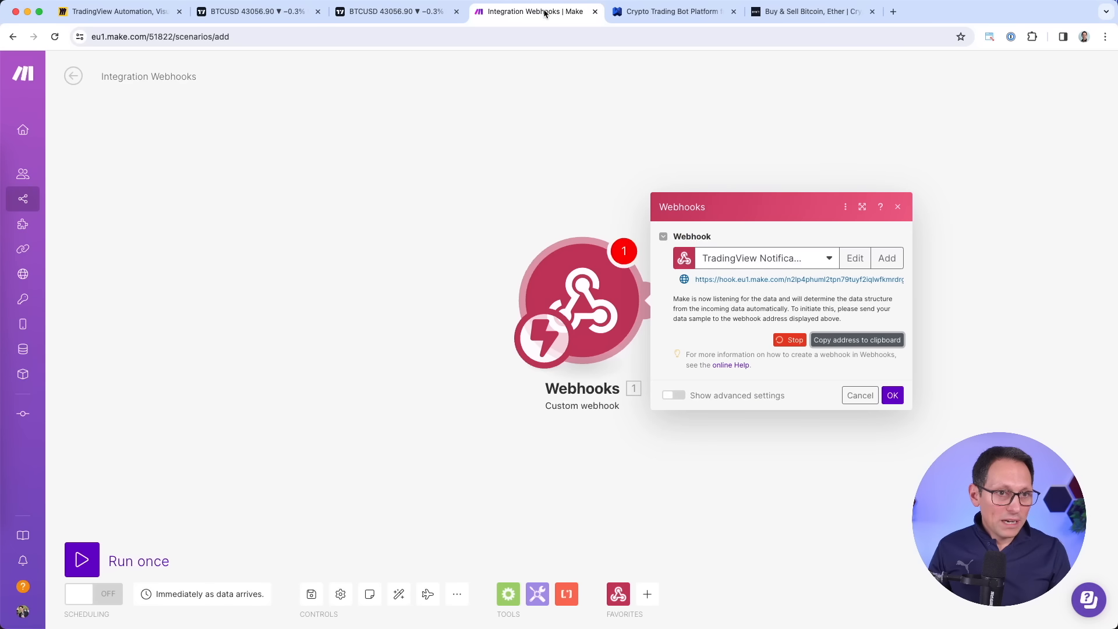
left_click(858, 346)
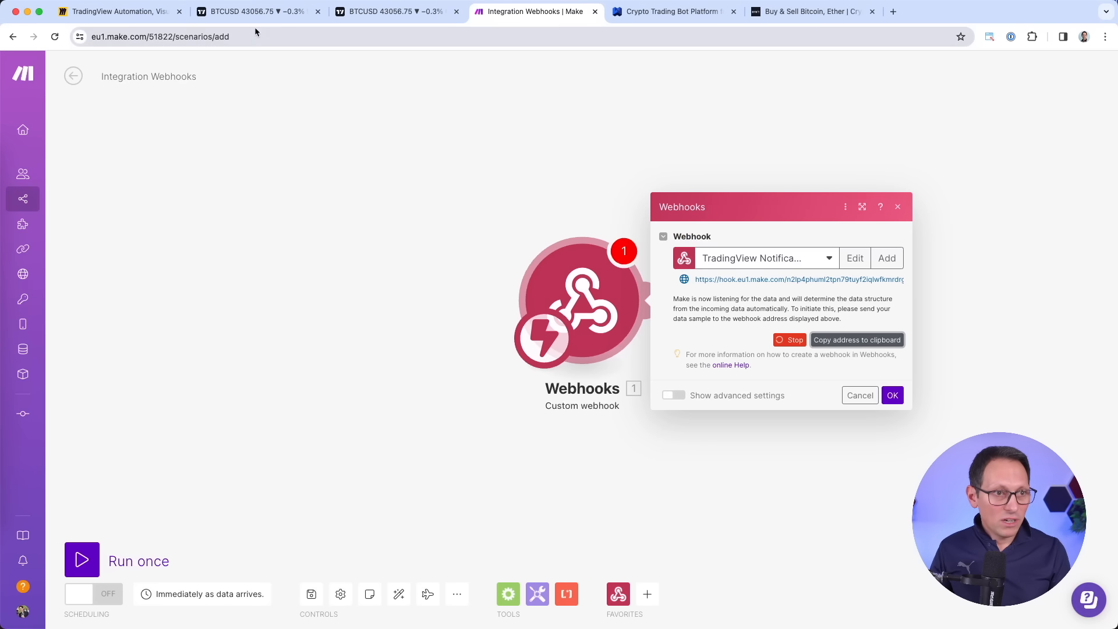
left_click(396, 11)
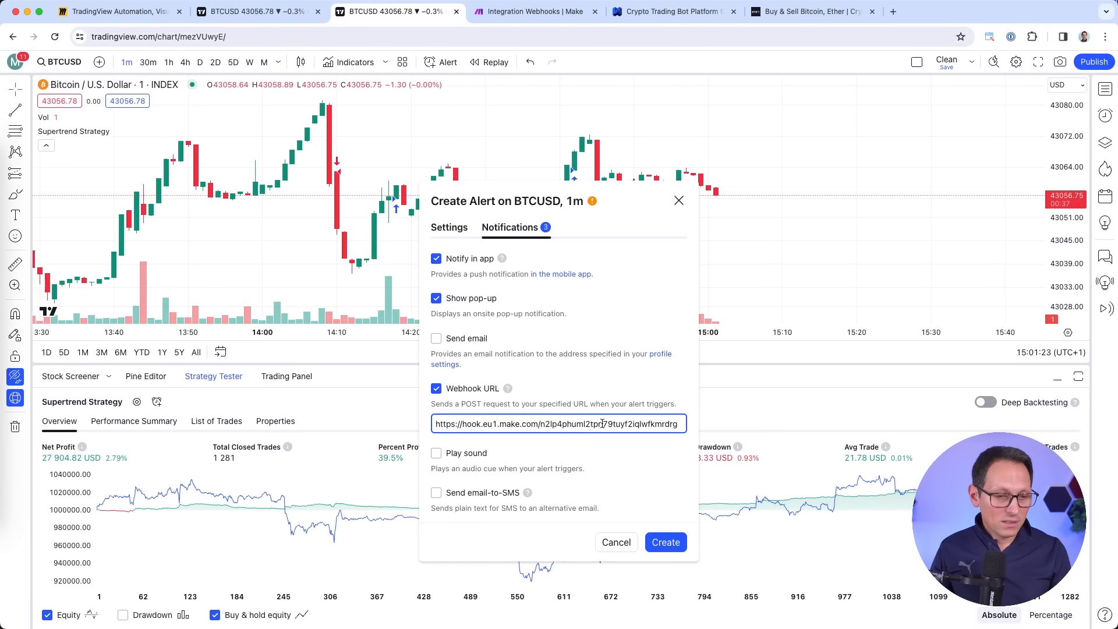
left_click(673, 547)
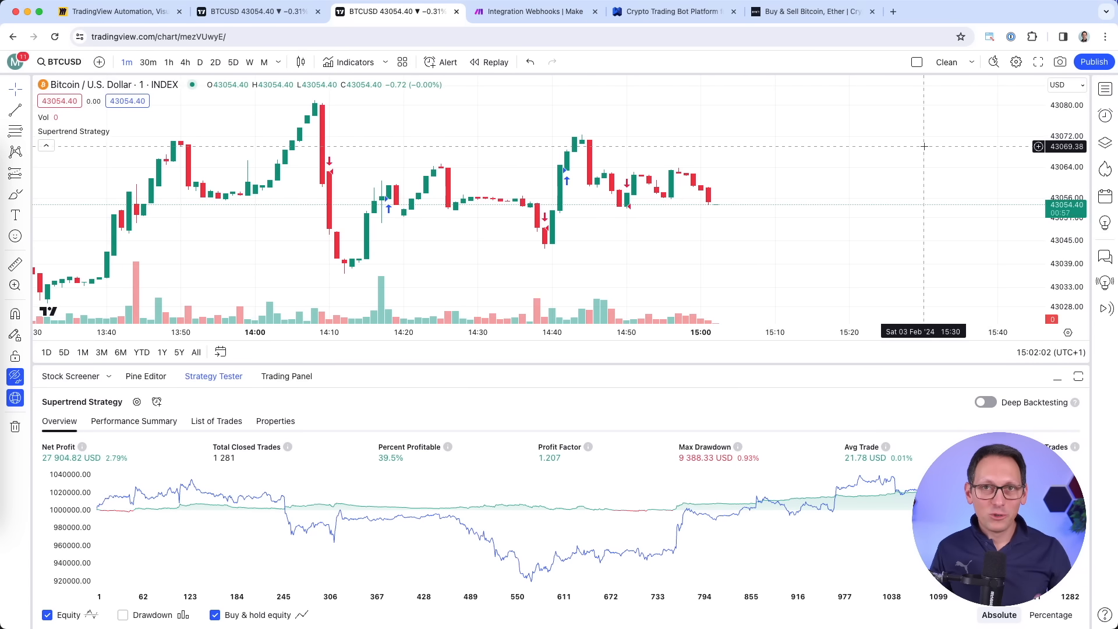
Open the Alerts panel and view the Supertrend BTC 1m alert's details.
left_click(1104, 115)
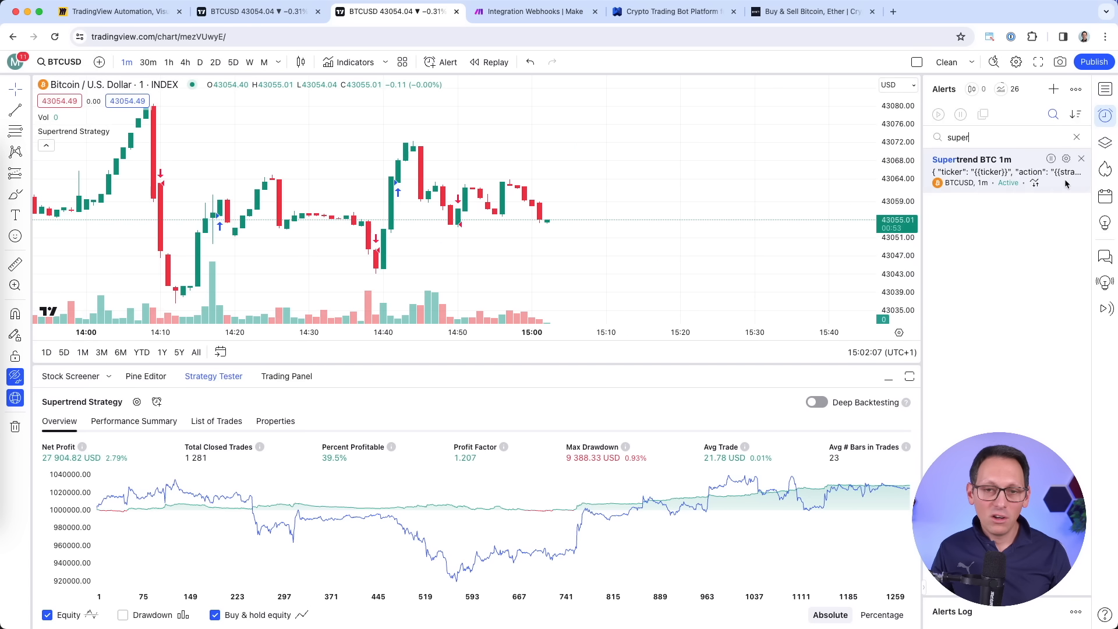
mouse_move(989, 183)
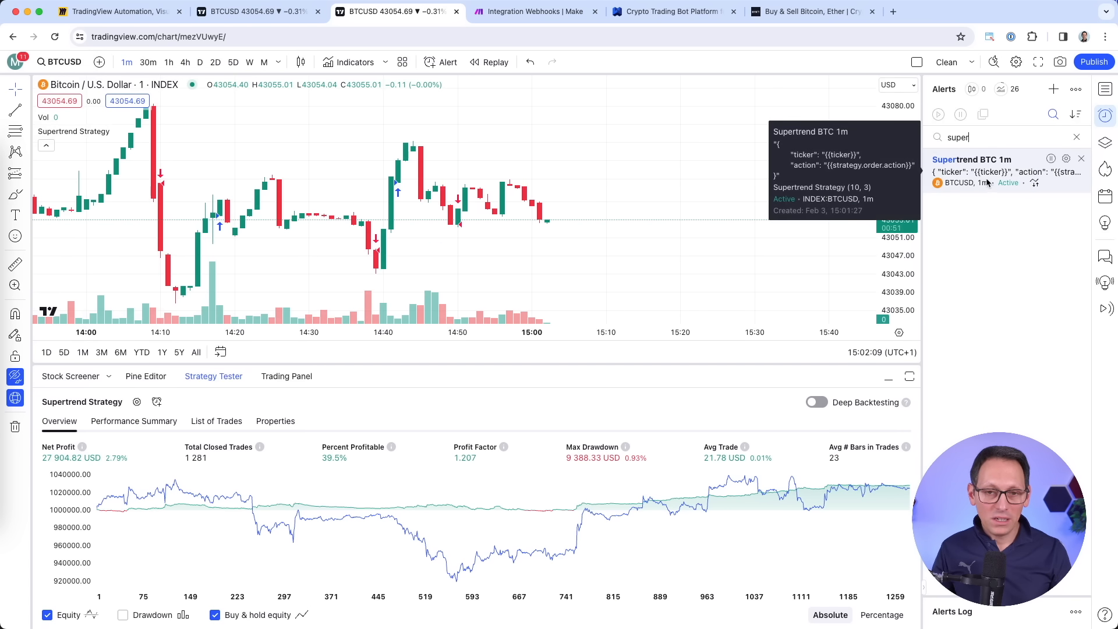
double_click(953, 138)
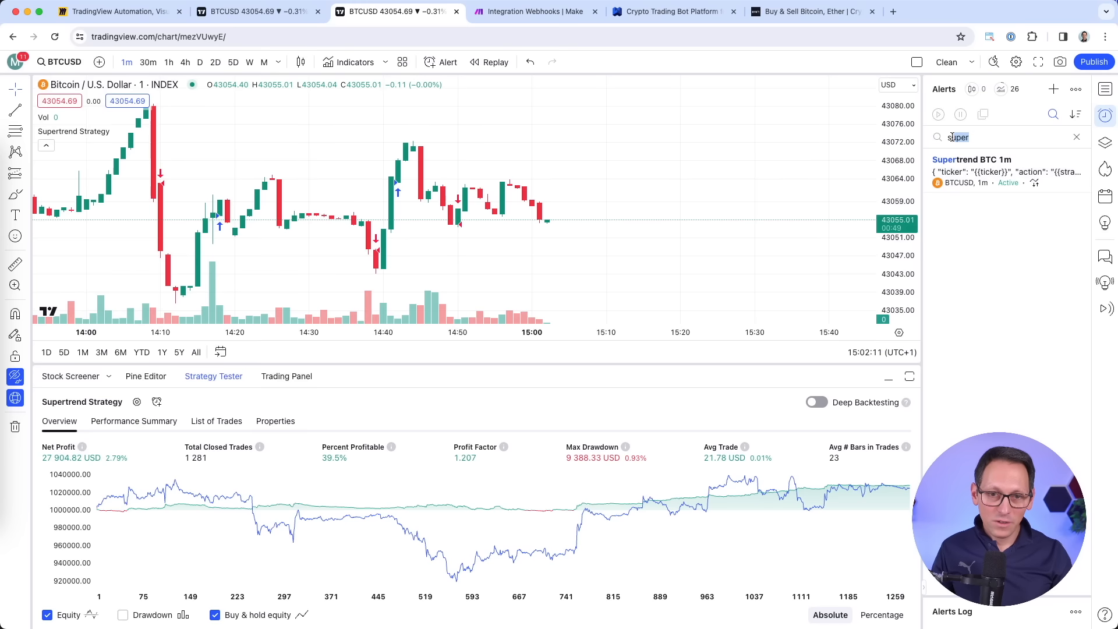
left_click(991, 222)
mouse_move(1006, 177)
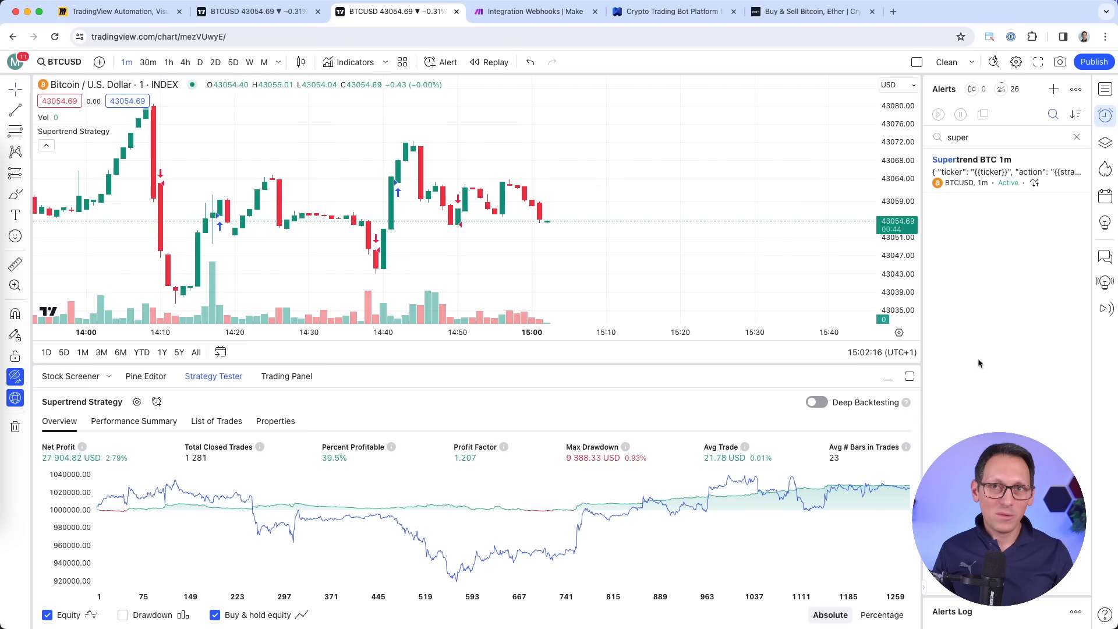
mouse_move(995, 165)
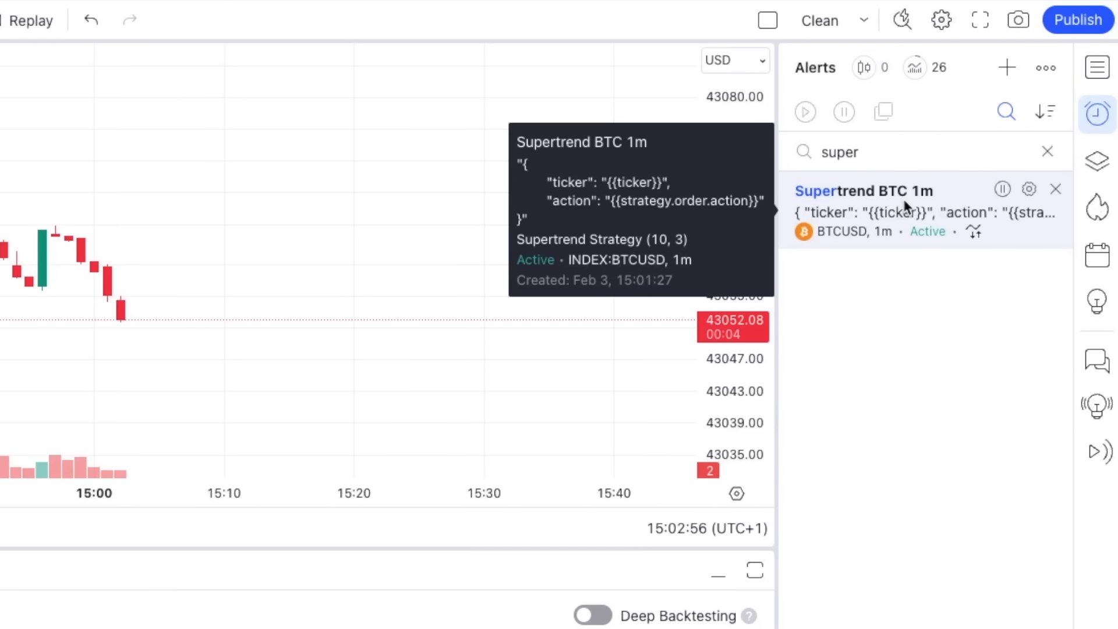
left_click(886, 233)
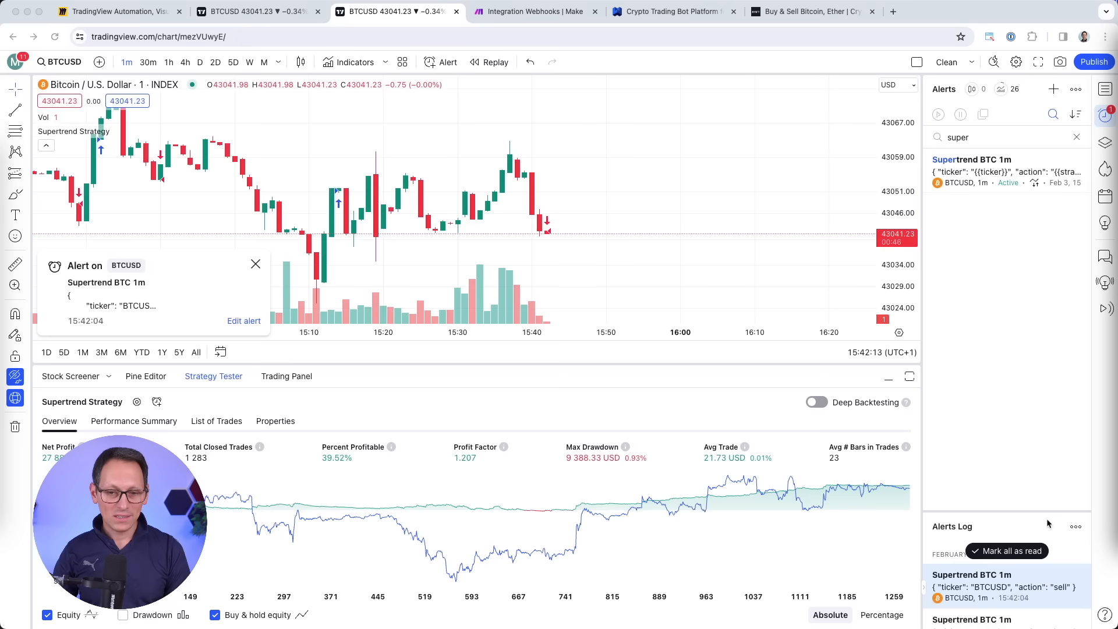
Enlarge the alerts log to inspect the BTCUSD buy and sell messages.
left_click_drag(1042, 501, 1041, 473)
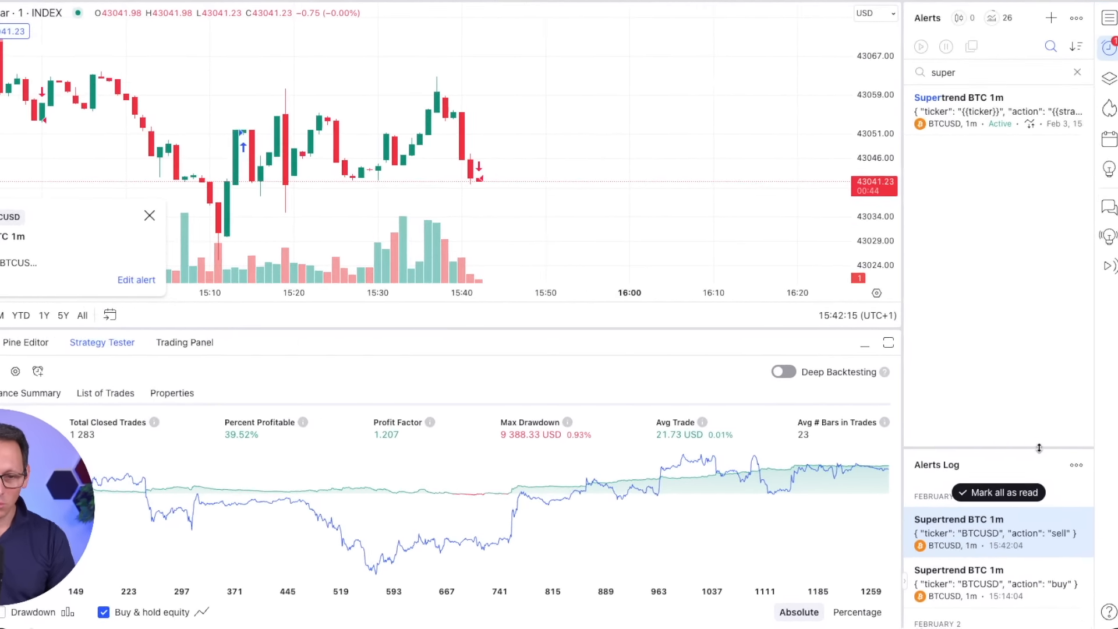
mouse_move(1052, 479)
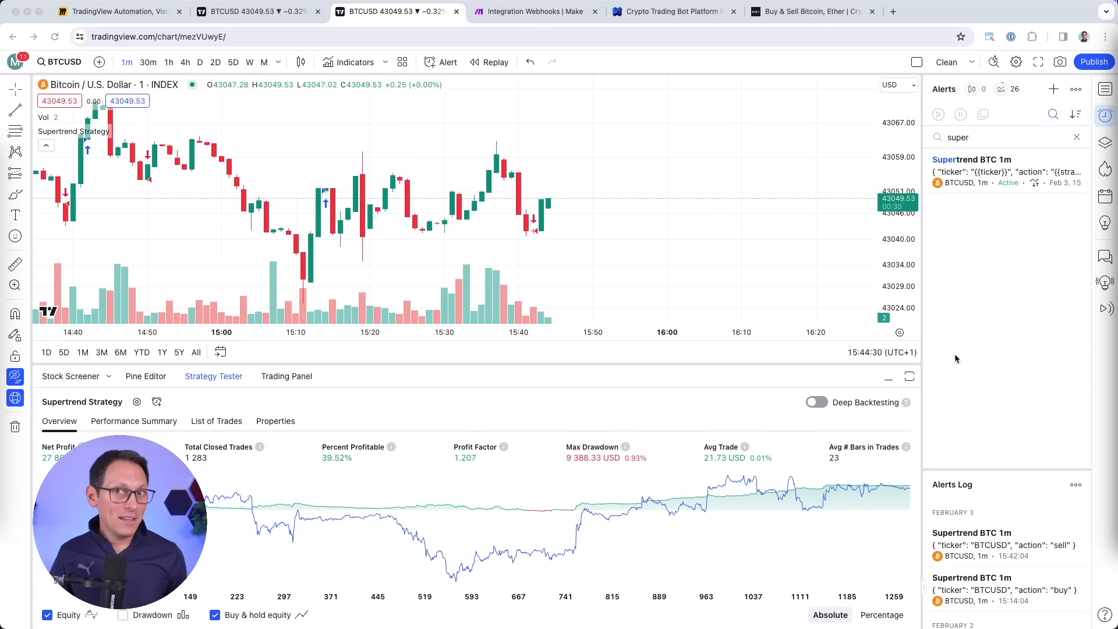
mouse_move(1013, 177)
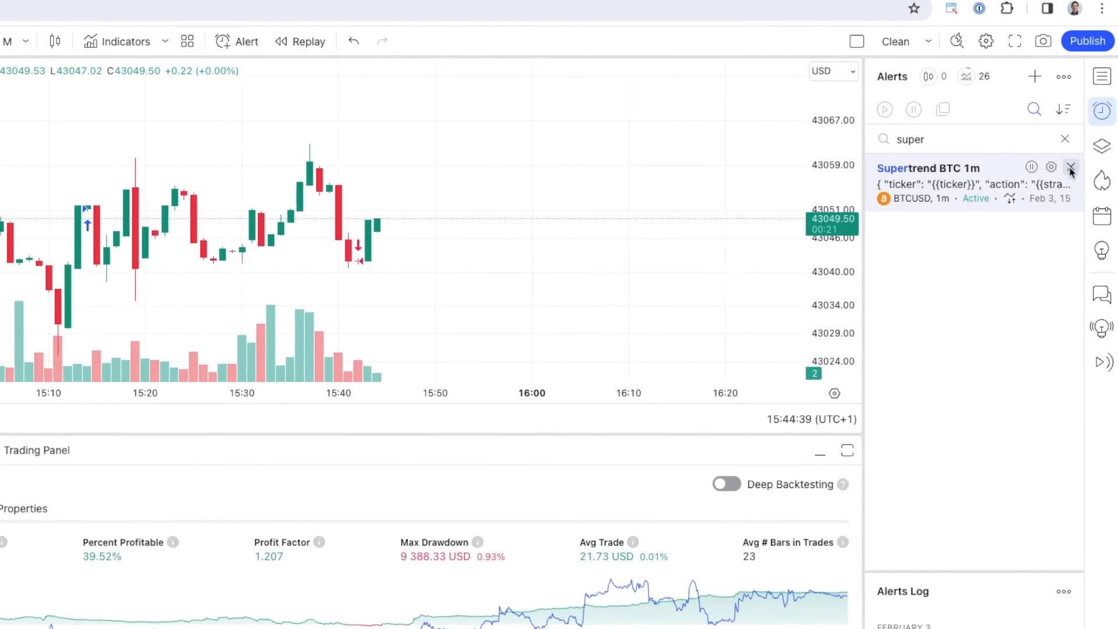
Remove the Supertrend BTC 1m alert and confirm the deletion.
left_click(1071, 168)
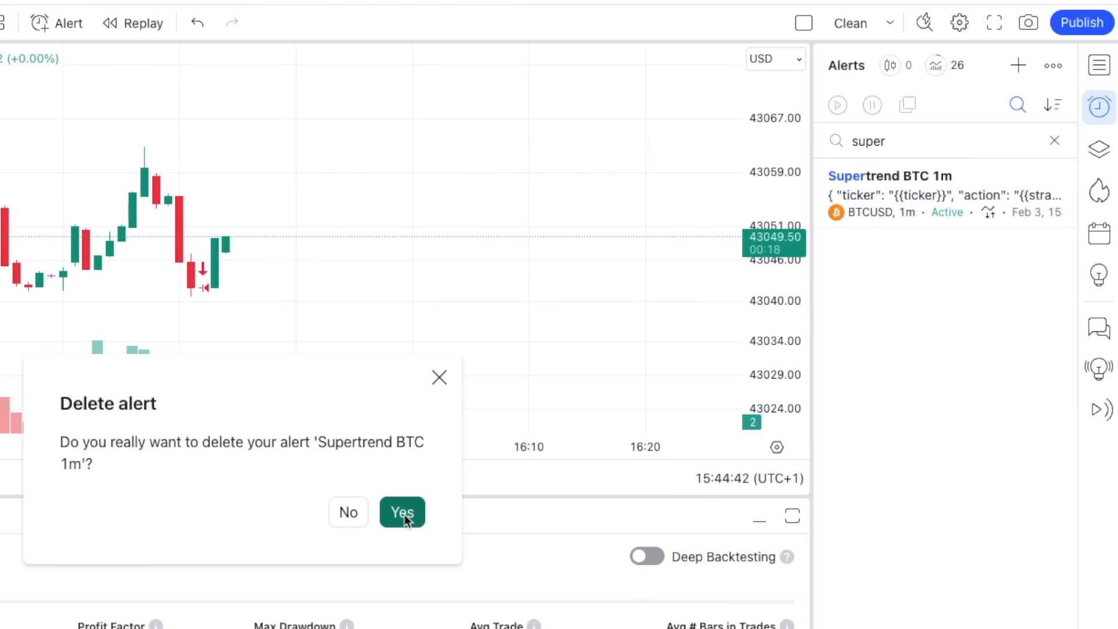
left_click(405, 514)
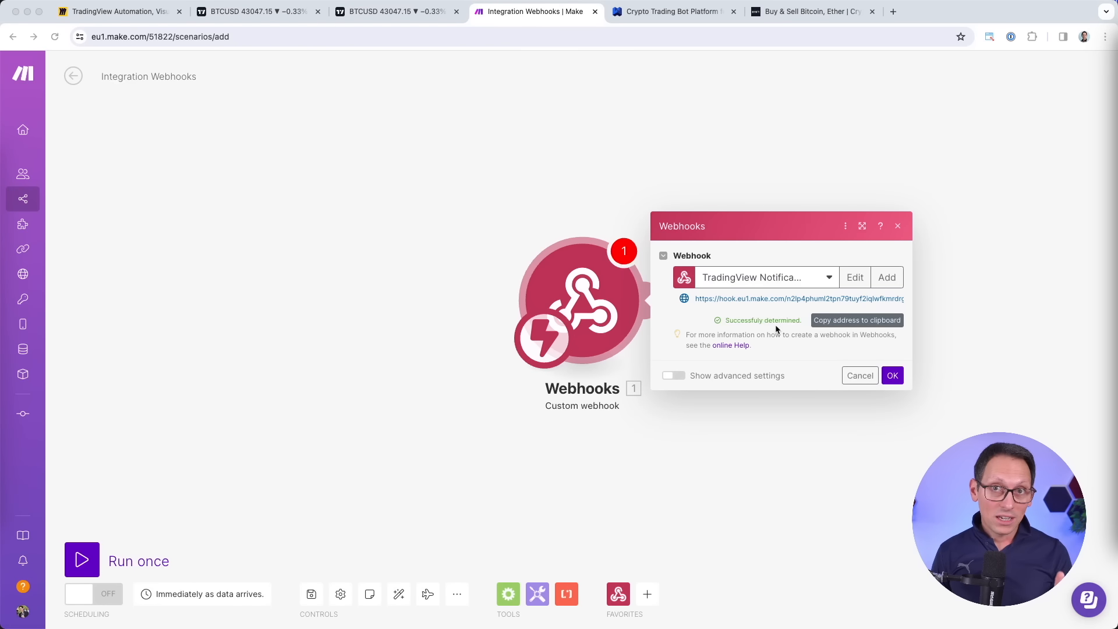
Confirm the webhook setup and add a Flow Control Router after the webhook trigger.
left_click(892, 376)
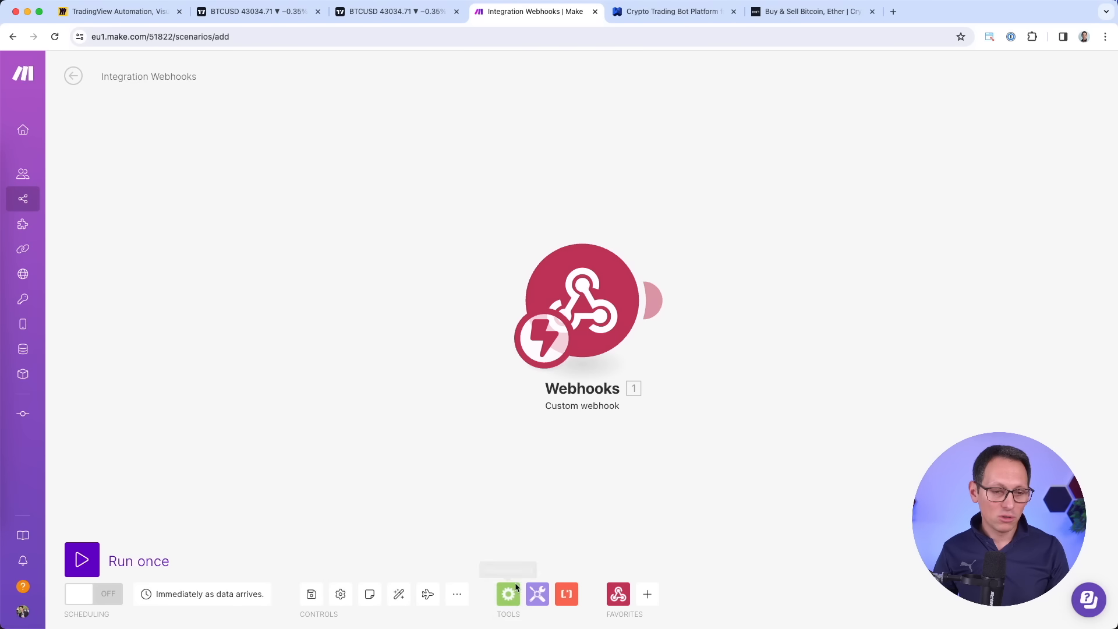
left_click(506, 605)
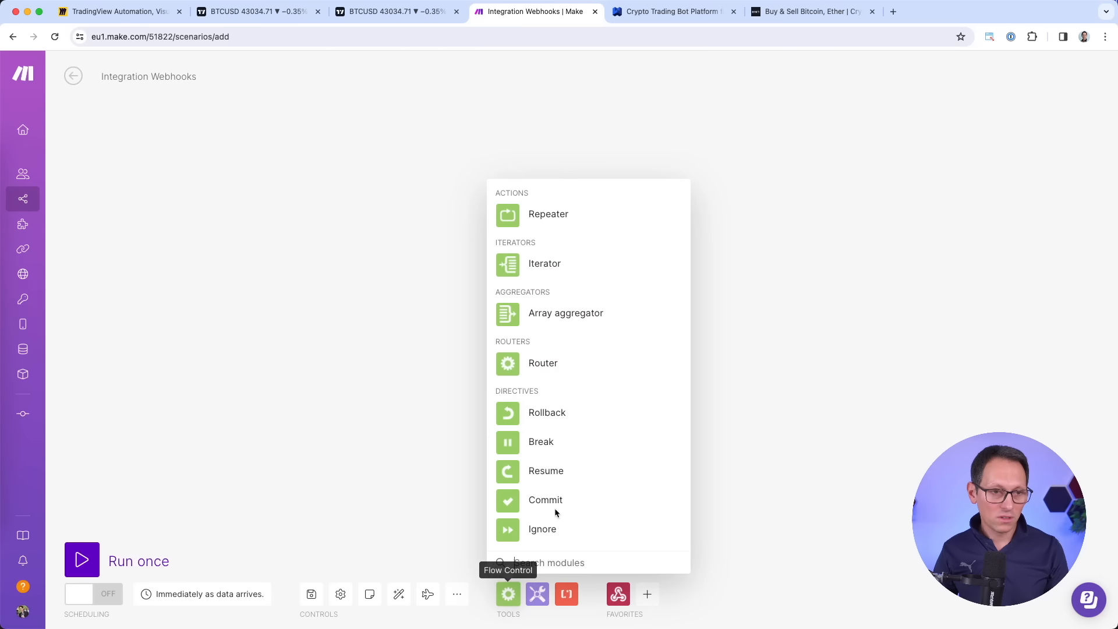
left_click(509, 366)
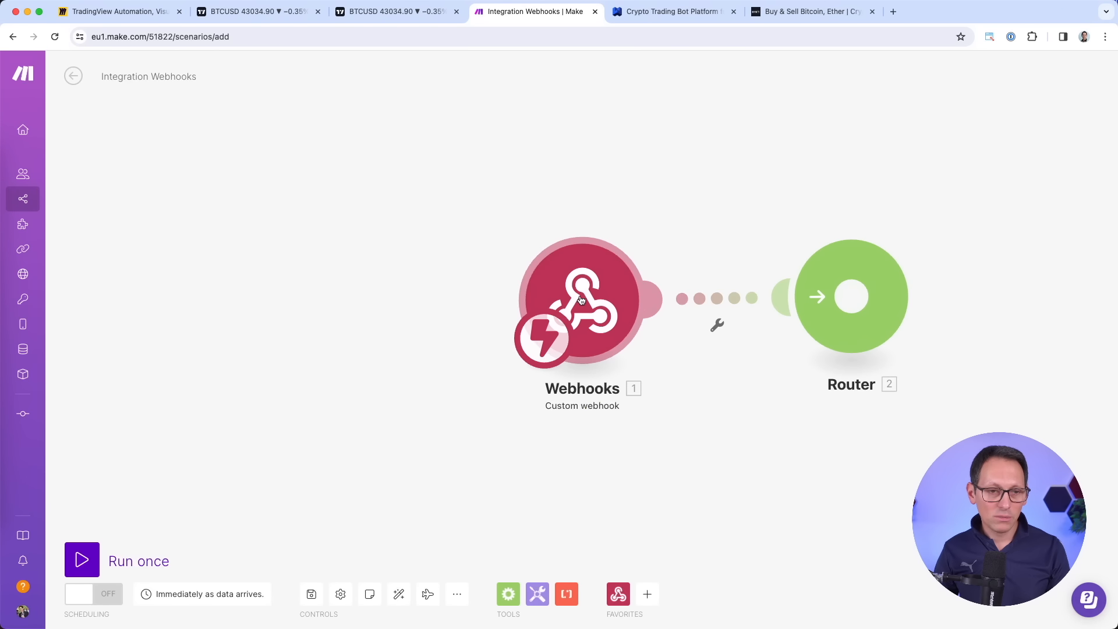
scroll(739, 403, "down", 5)
scroll(739, 403, "up", 5)
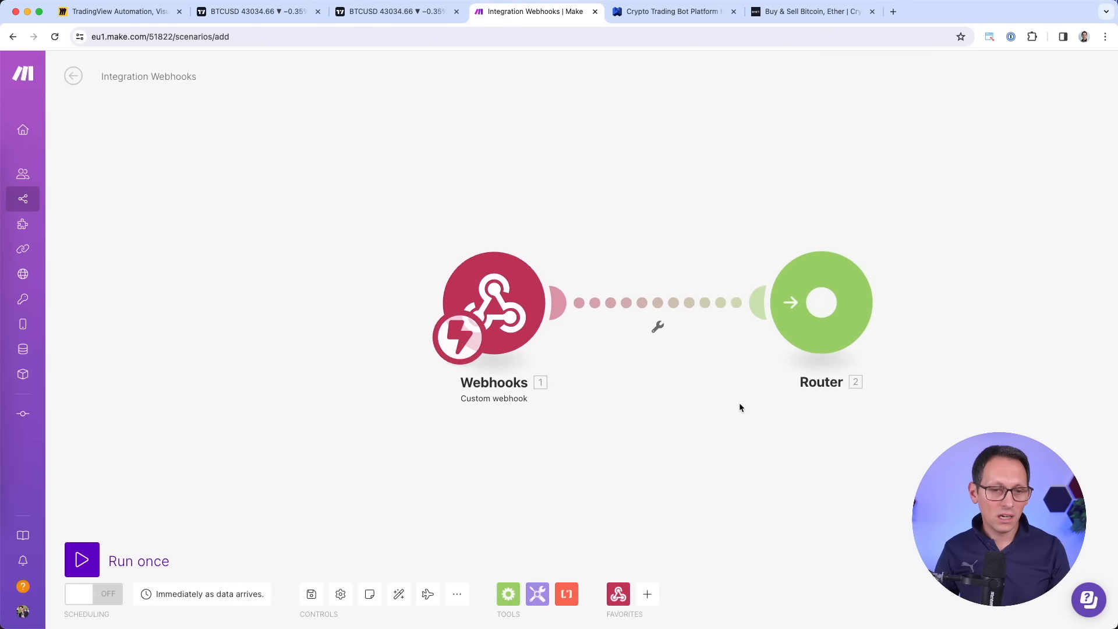
scroll(751, 421, "down", 2)
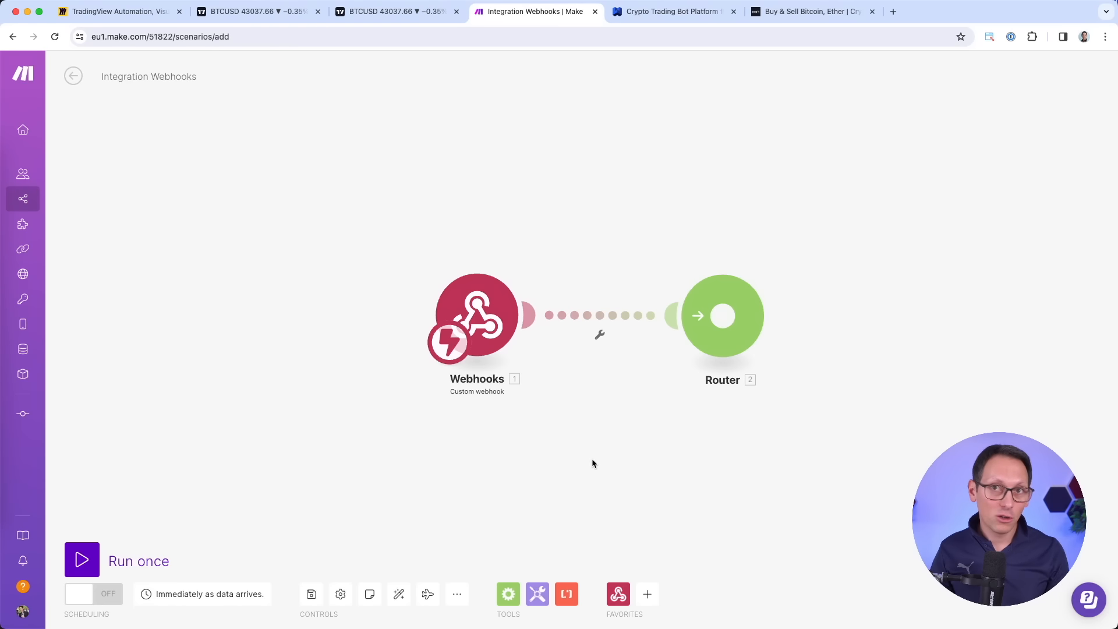
Add a 'Filter for BTCUSD' filter on the webhook-to-Router link with ticker equal to BTCUSD.
left_click(600, 337)
left_click(606, 366)
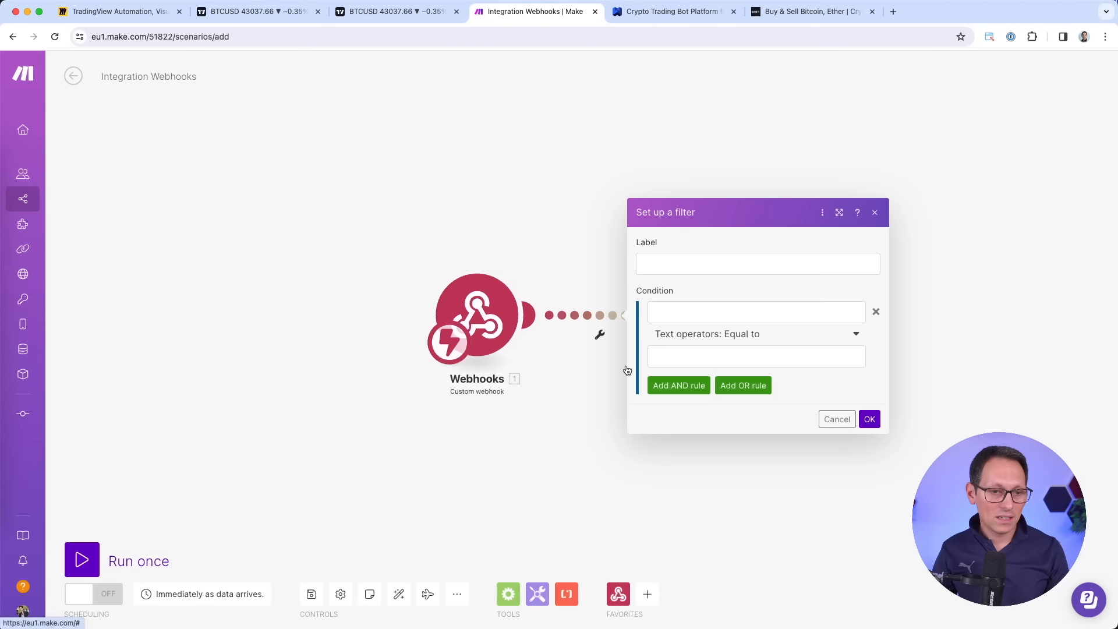
left_click(700, 266)
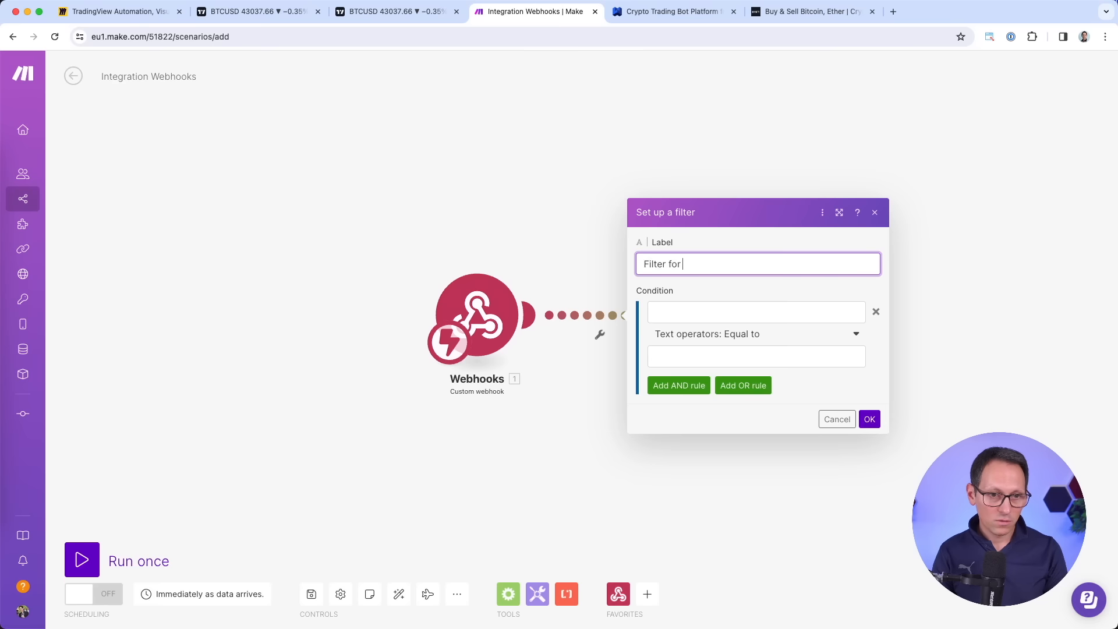
type("Filter for BTCUSD")
double_click(702, 264)
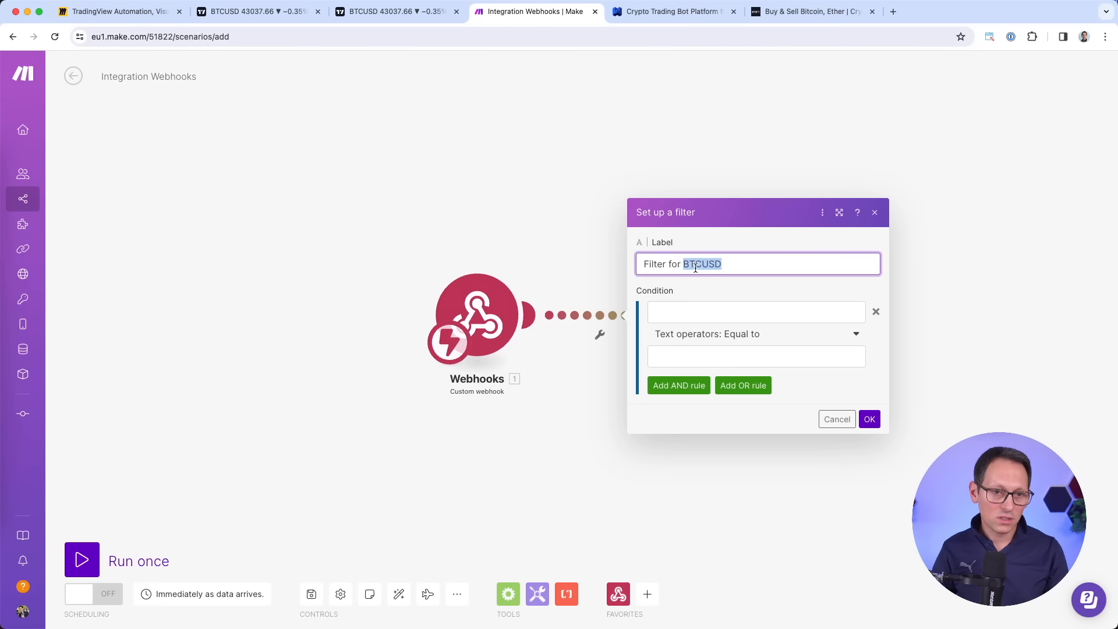
left_click(716, 311)
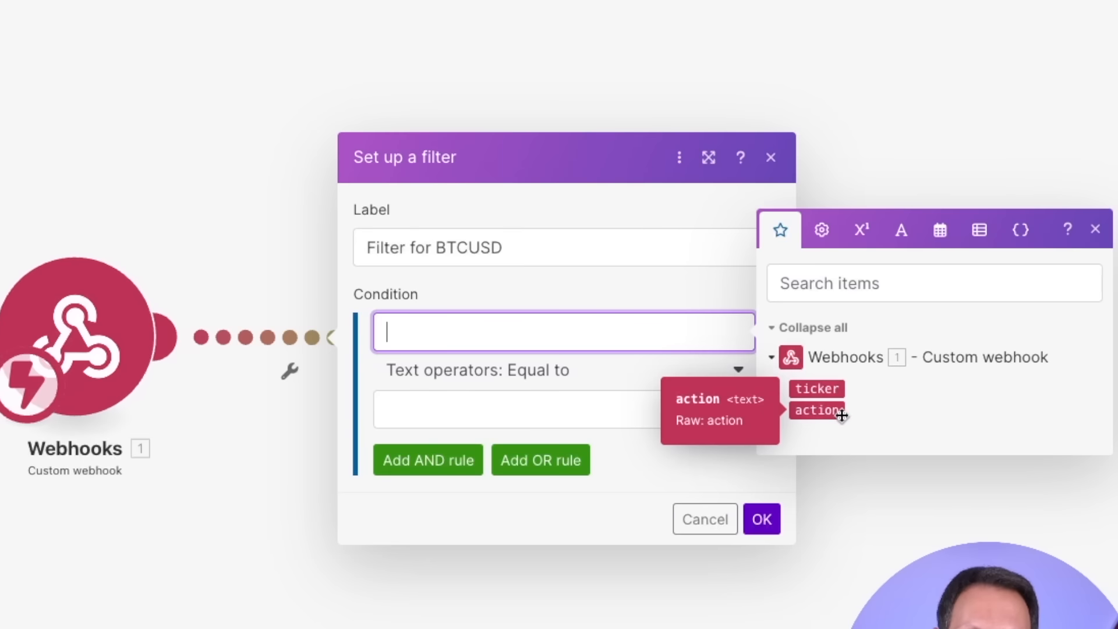
left_click(822, 390)
left_click(583, 402)
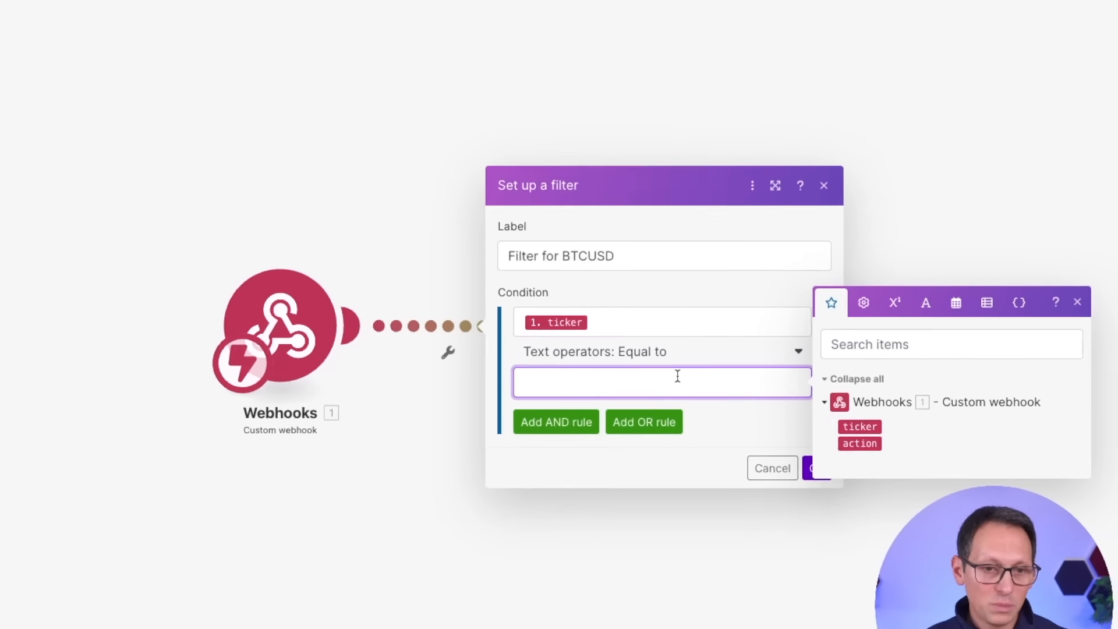
type("BTCUSD")
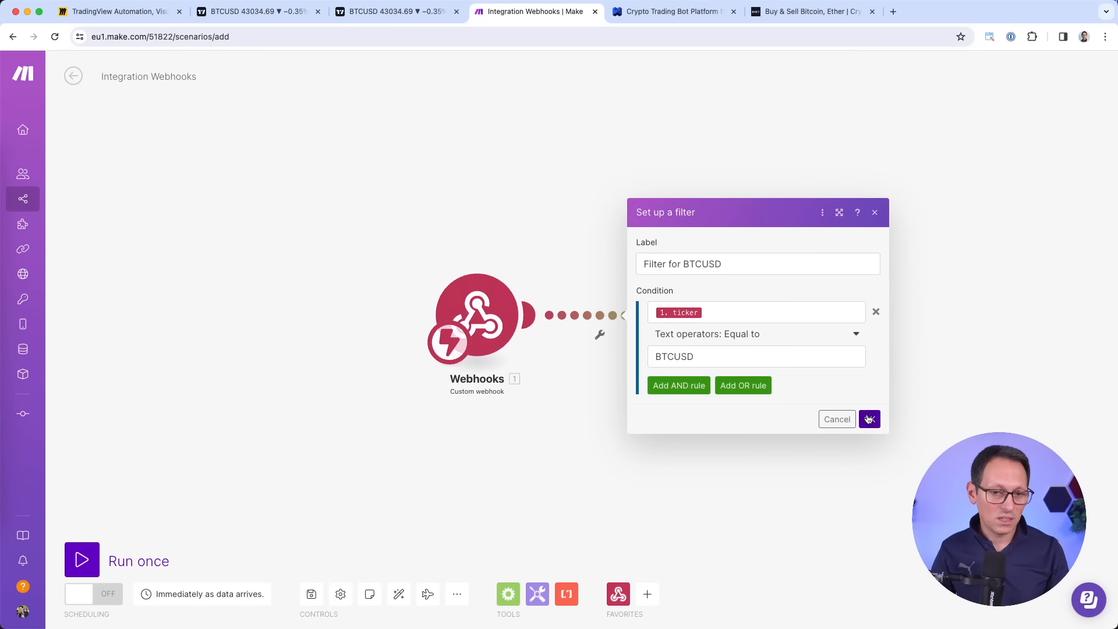
left_click(868, 419)
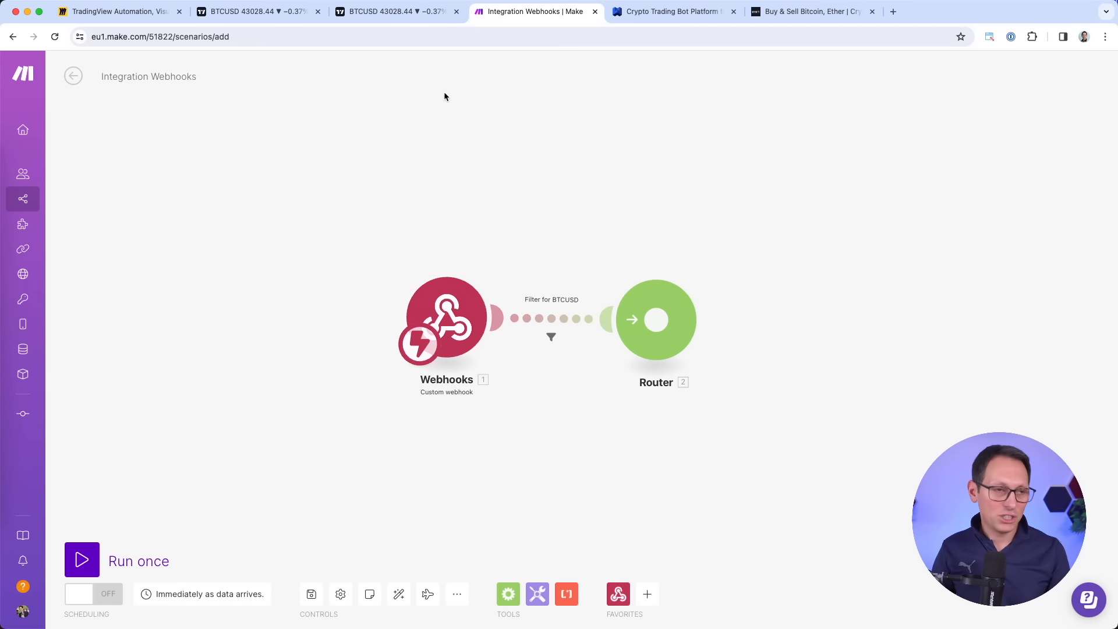
On the Miro board, circle the Make and WunderTrading logos in red, then return to Make.
left_click(142, 13)
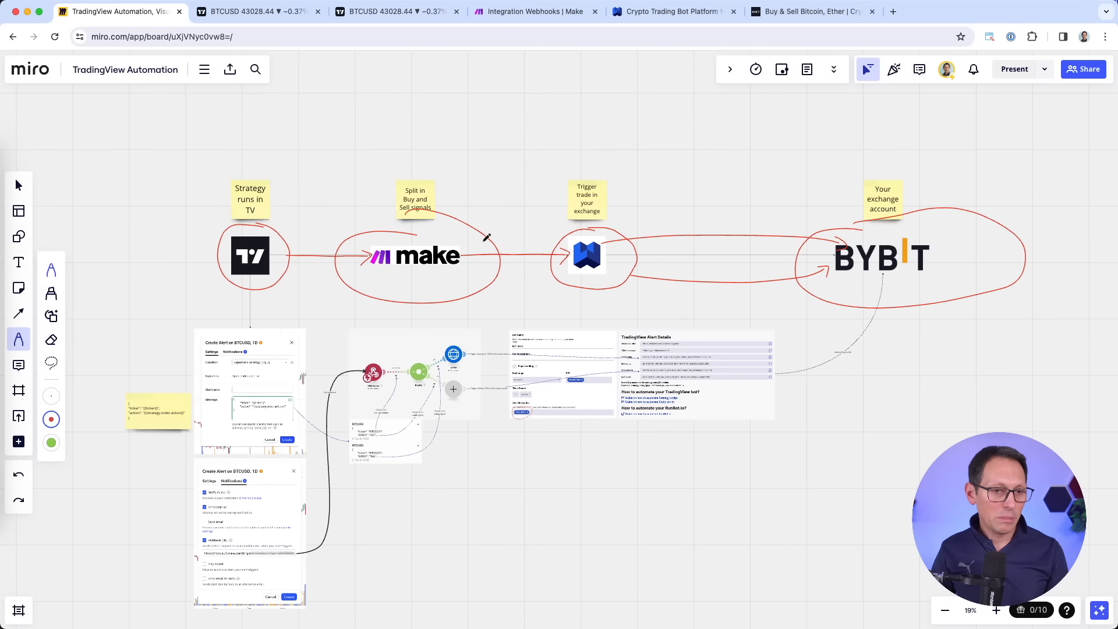
scroll(487, 237, "up", 4)
mouse_move(392, 200)
left_mouse_down()
mouse_move(355, 325)
mouse_move(505, 249)
mouse_move(373, 211)
mouse_move(527, 262)
mouse_move(596, 249)
left_mouse_up()
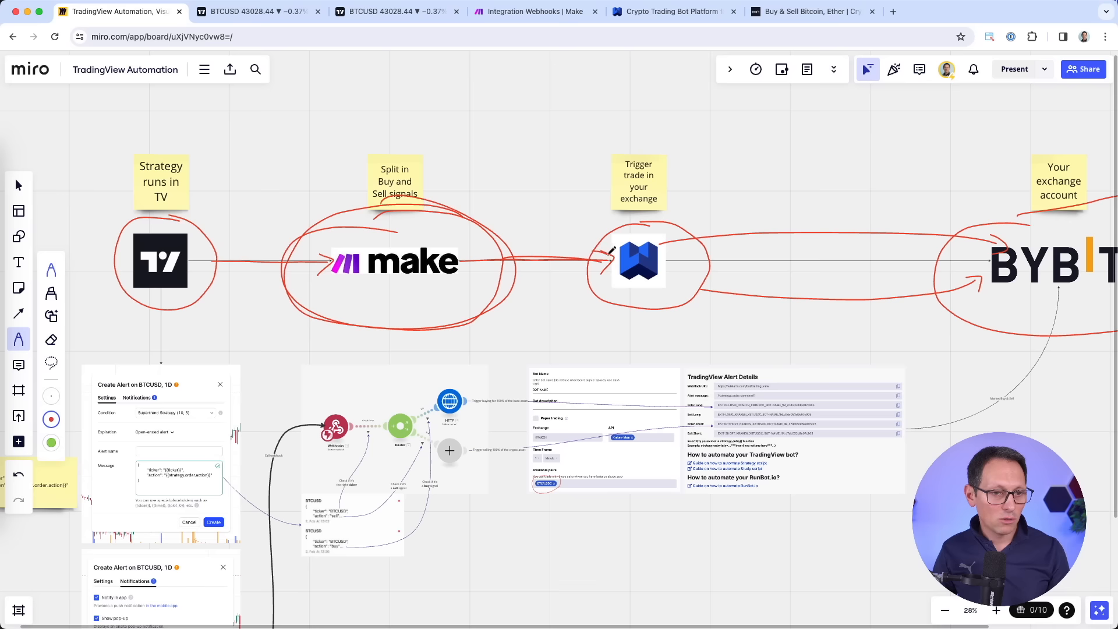
scroll(604, 274, "right", 1)
mouse_move(670, 220)
left_mouse_down()
mouse_move(632, 214)
mouse_move(580, 295)
mouse_move(696, 225)
mouse_move(683, 216)
left_mouse_up()
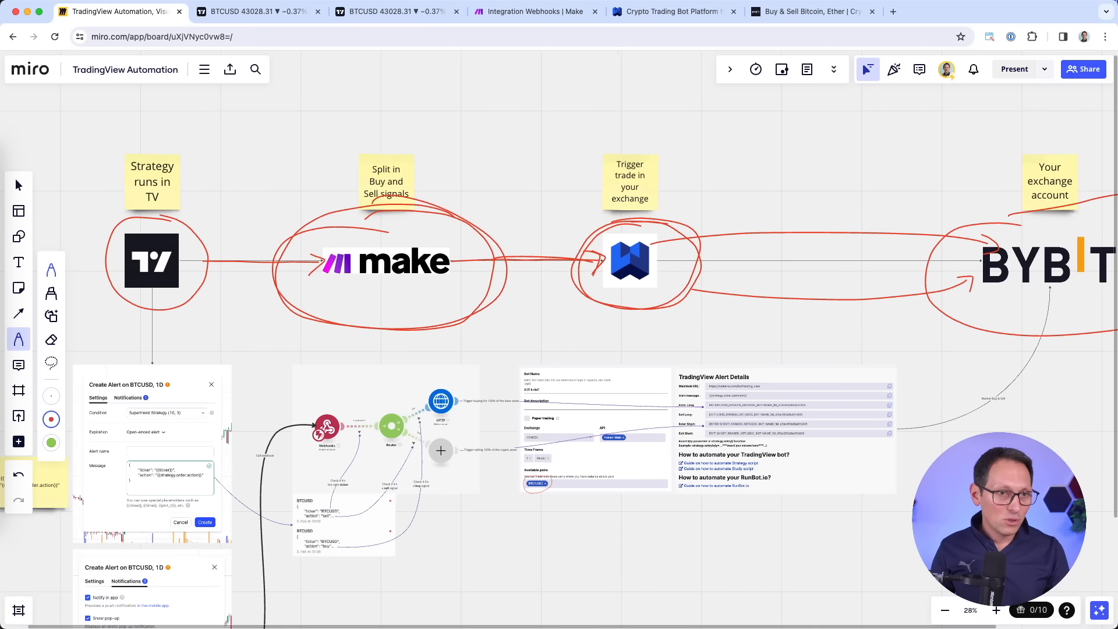
left_click(533, 11)
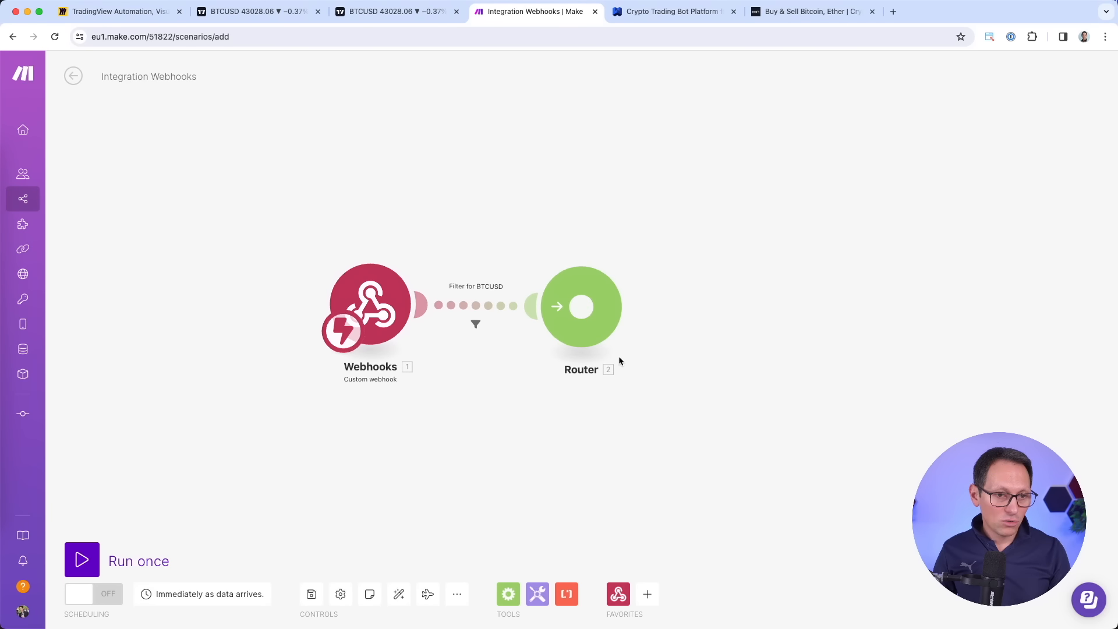
Split the Router into two routes and give the upper one an HTTP Make a request module.
left_click(582, 307)
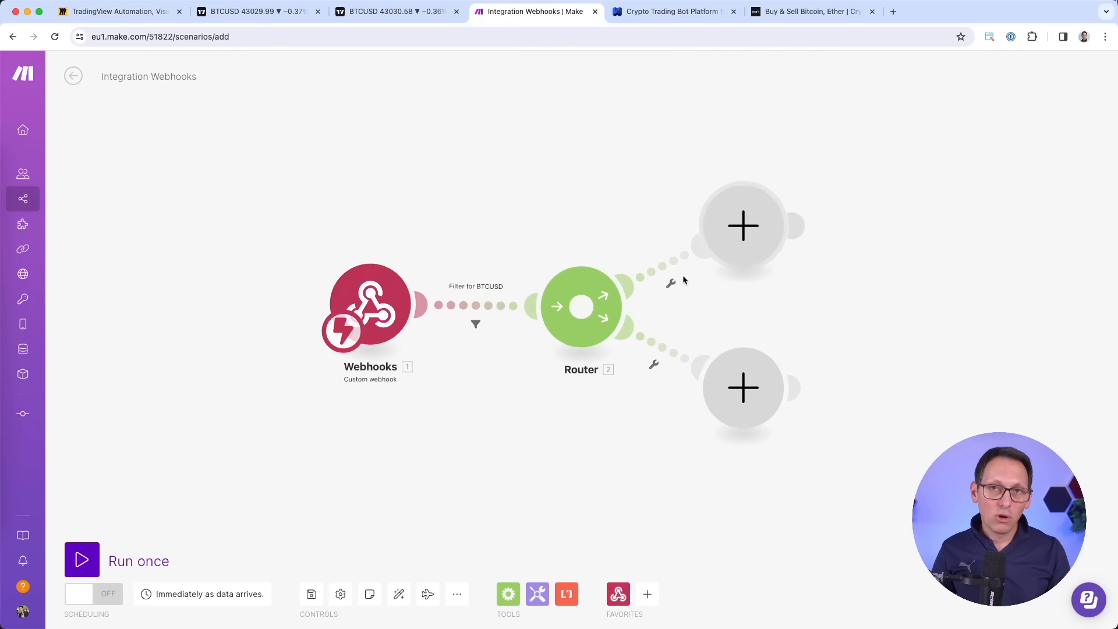
left_click(730, 240)
left_click(858, 274)
type("http")
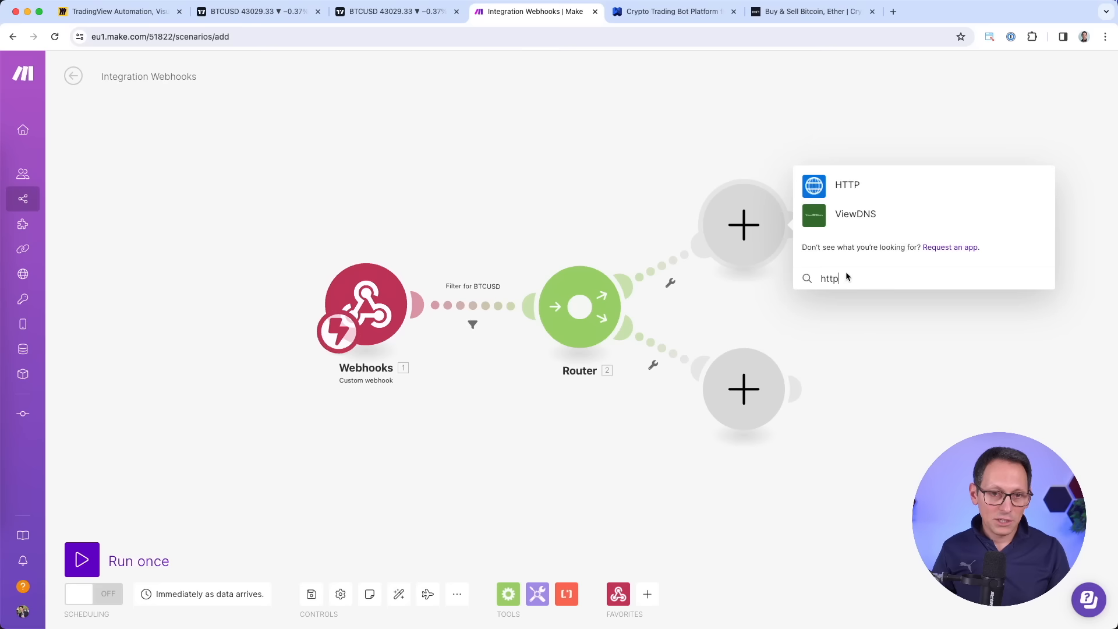
left_click(852, 186)
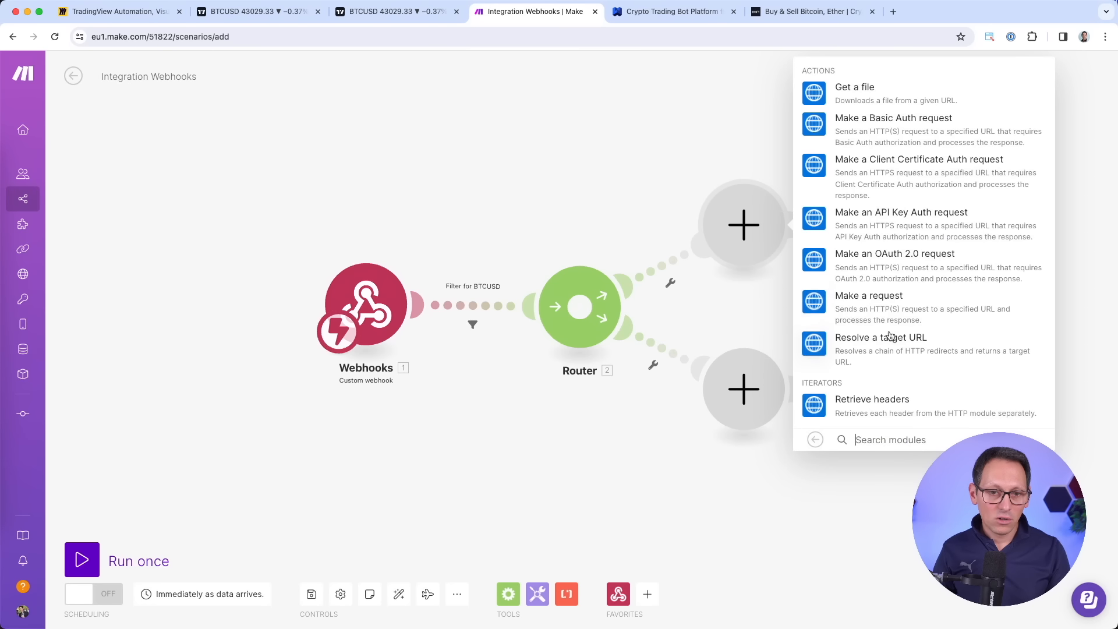
left_click(836, 307)
Add an HTTP Make a request module to the lower route.
left_click(746, 390)
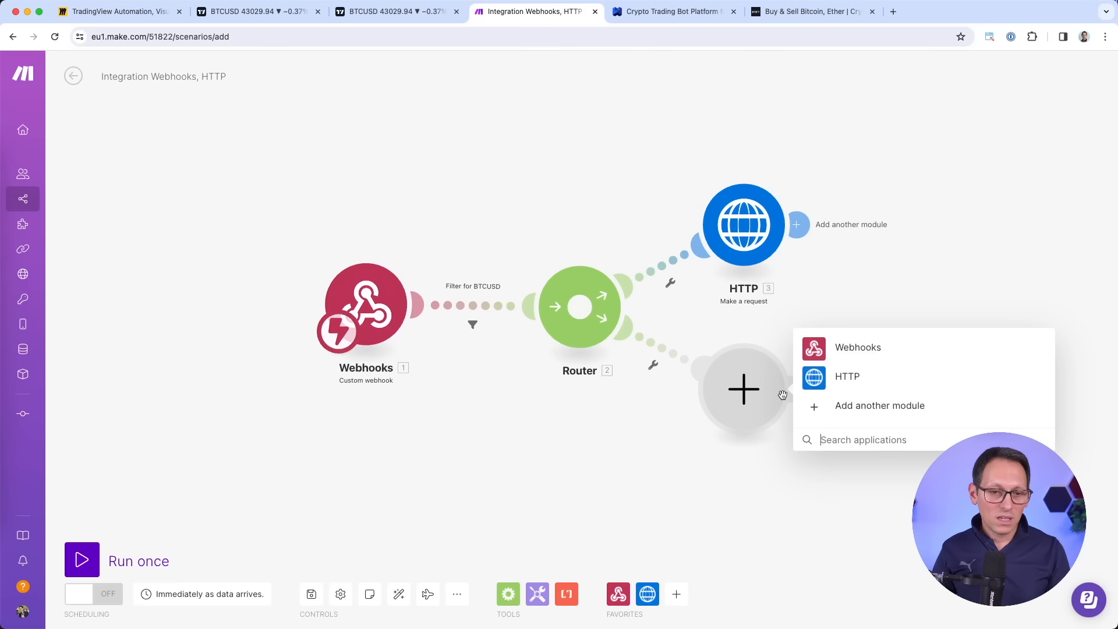
left_click(845, 384)
left_click(870, 229)
left_click(848, 160)
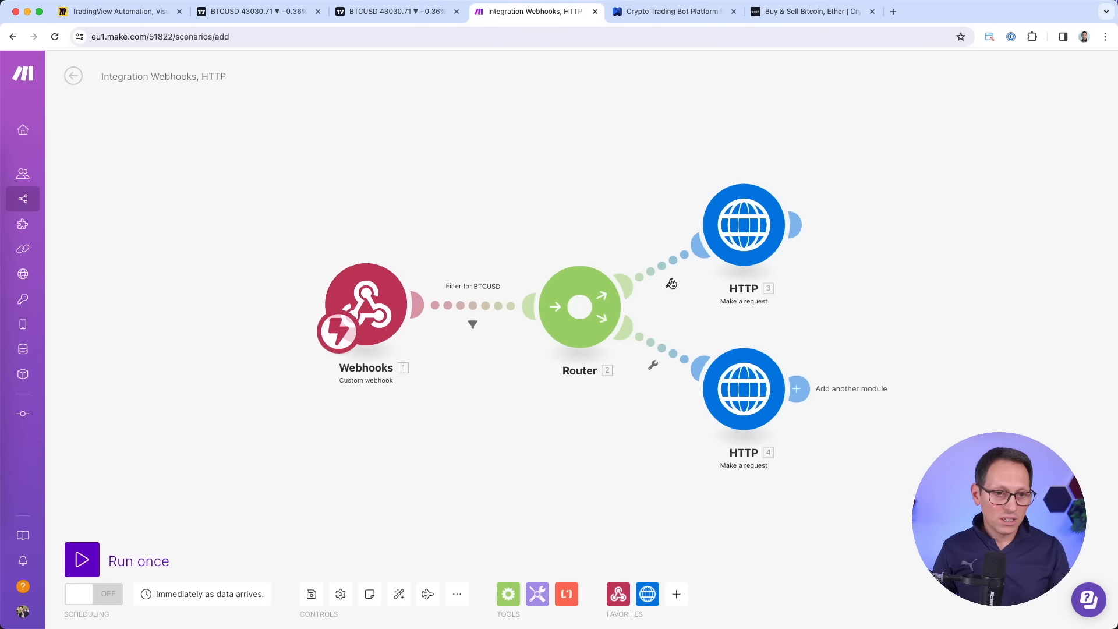
Add a filter labelled Buy on the upper route where action equals buy.
left_click(671, 284)
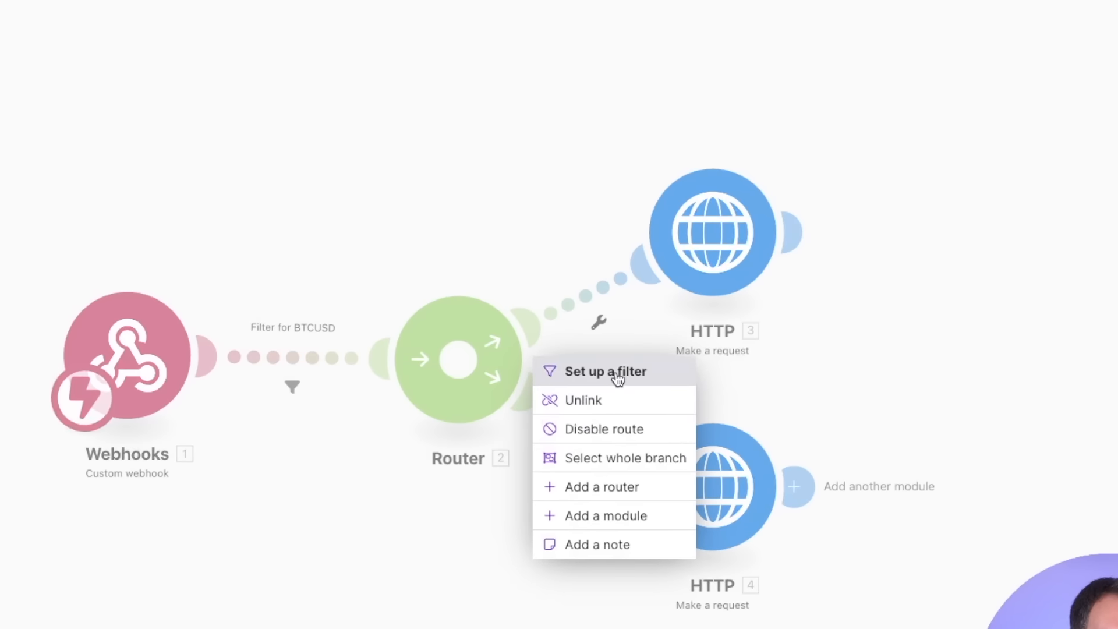
left_click(617, 372)
left_click(781, 170)
type("Buy")
left_click(856, 343)
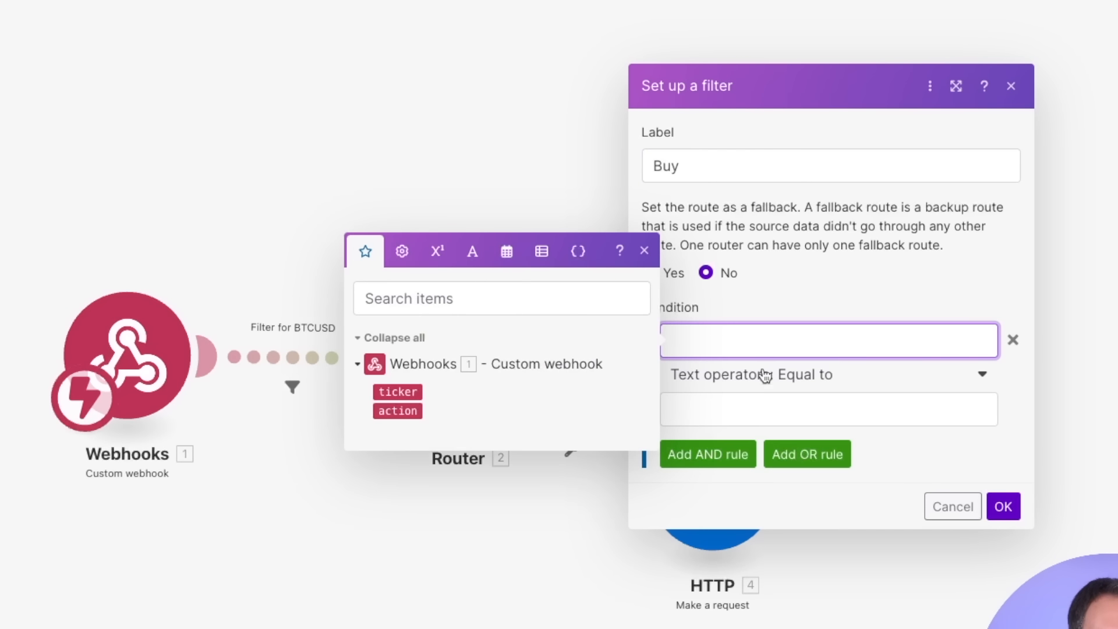
left_click(428, 411)
left_click(719, 414)
type("buiy")
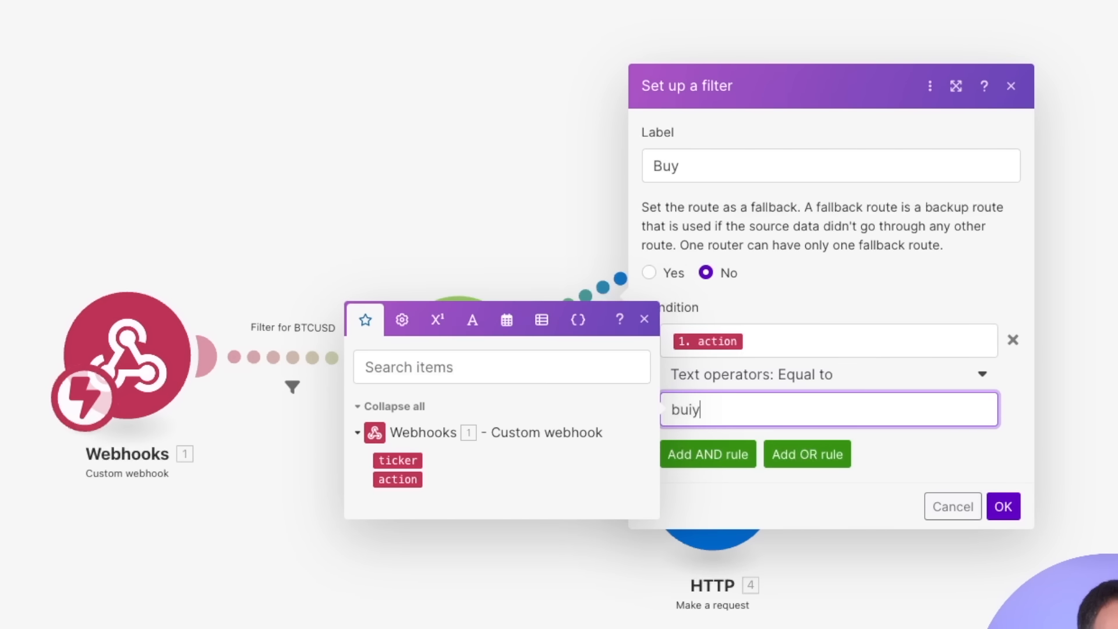
key("BackSpace")
key("BackSpace")
type("y")
left_click(841, 295)
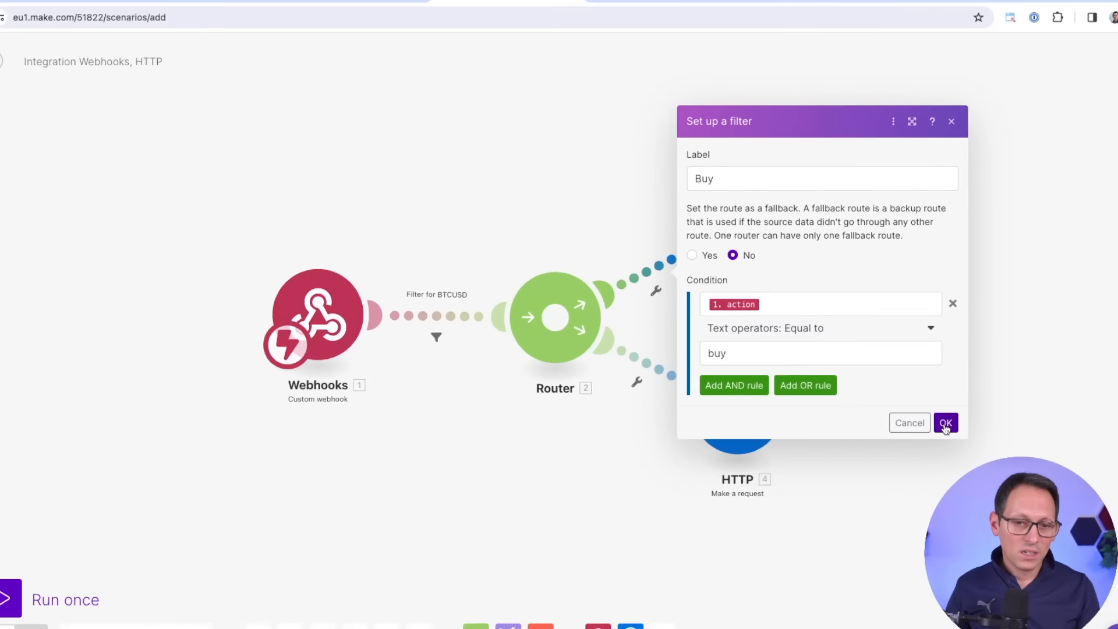
left_click(1003, 506)
Add a filter labelled Sell on the lower route where action equals sell, and tidy the module layout.
left_click(653, 366)
left_click(655, 393)
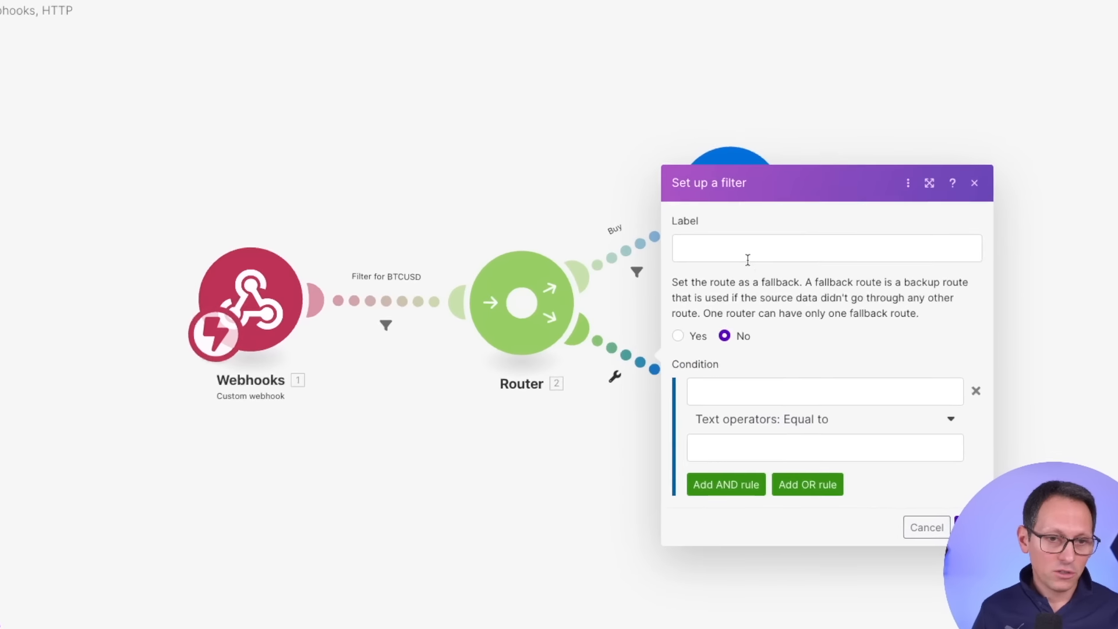
left_click(748, 260)
type("Sell")
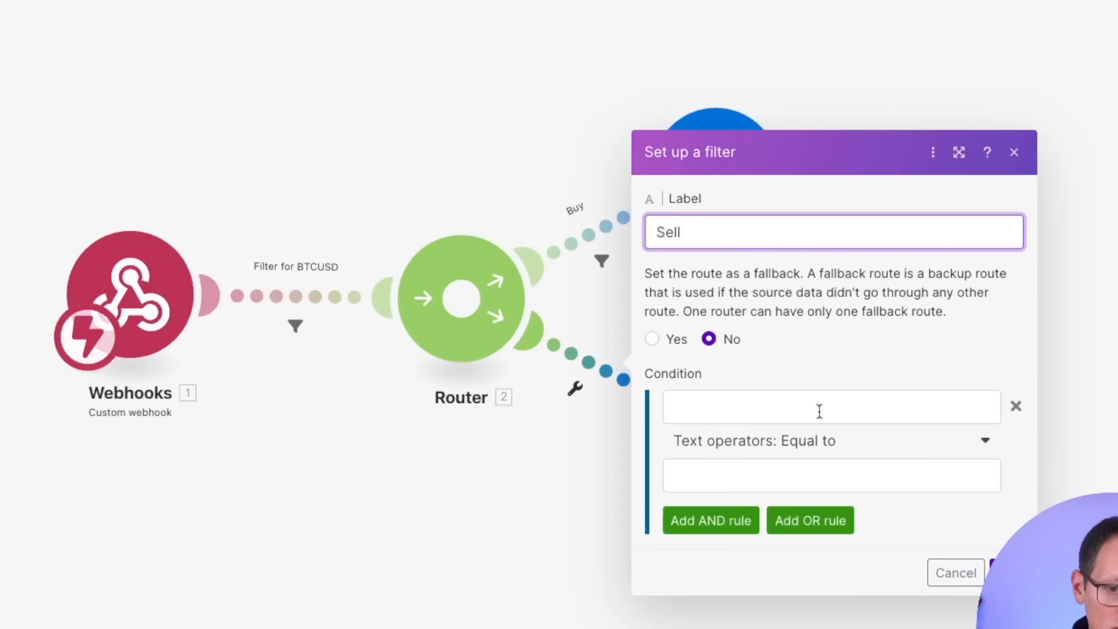
left_click(820, 412)
left_click(400, 475)
left_click(781, 466)
type("sell")
left_click(1007, 573)
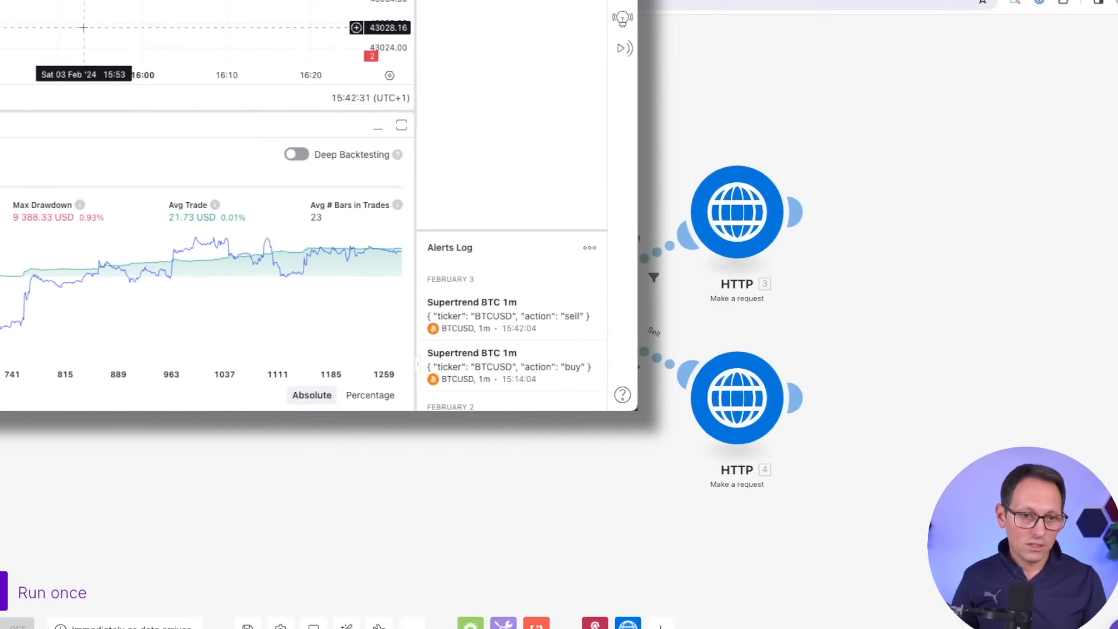
left_click_drag(746, 227, 787, 222)
left_click_drag(738, 414, 777, 422)
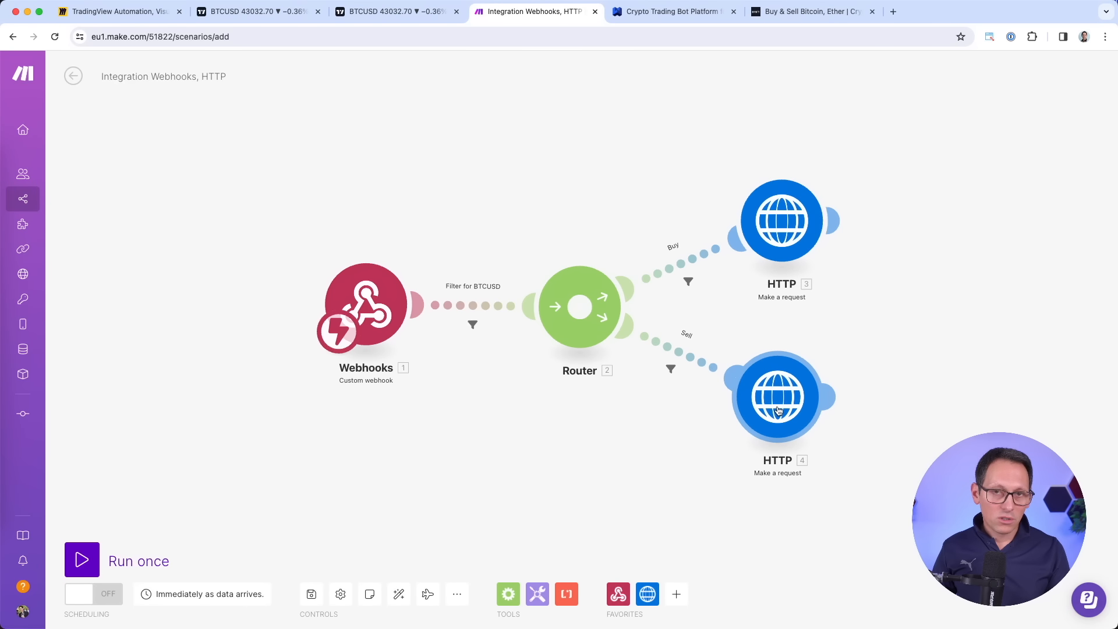
left_click_drag(372, 305, 370, 311)
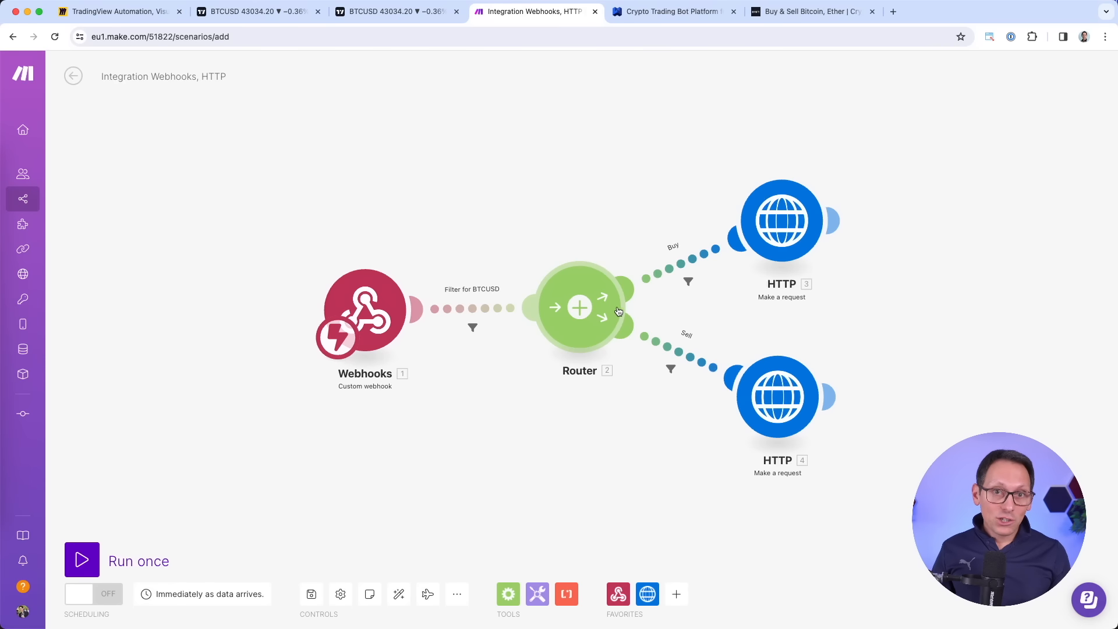
Review the HTTP 3 and HTTP 4 request settings, then move to the WunderTrading page.
left_click(782, 224)
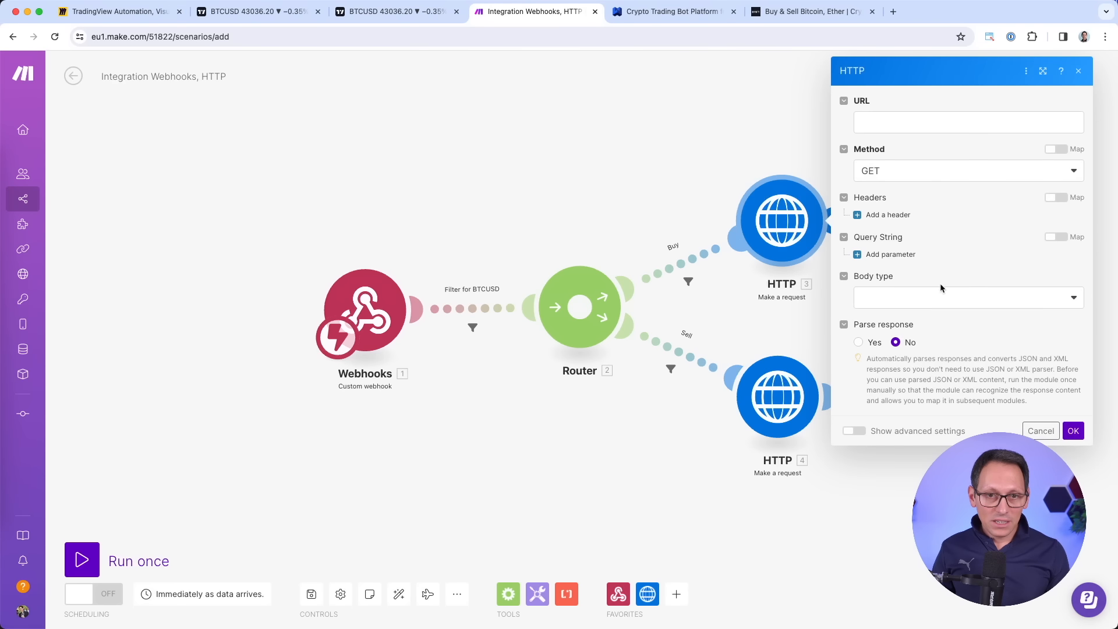
left_click(778, 396)
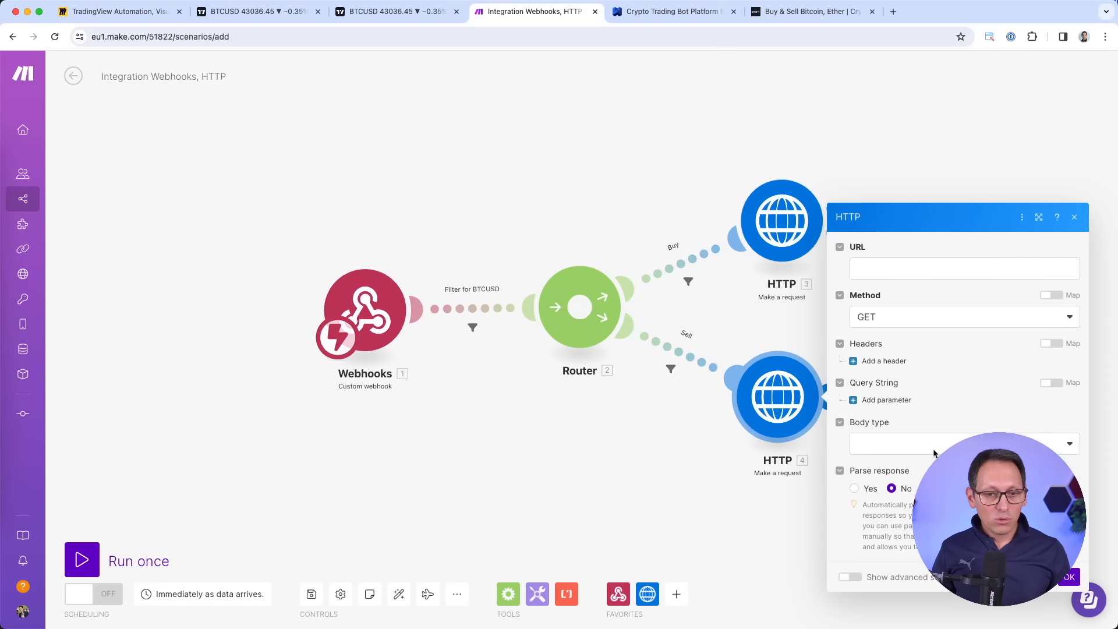
left_click(802, 226)
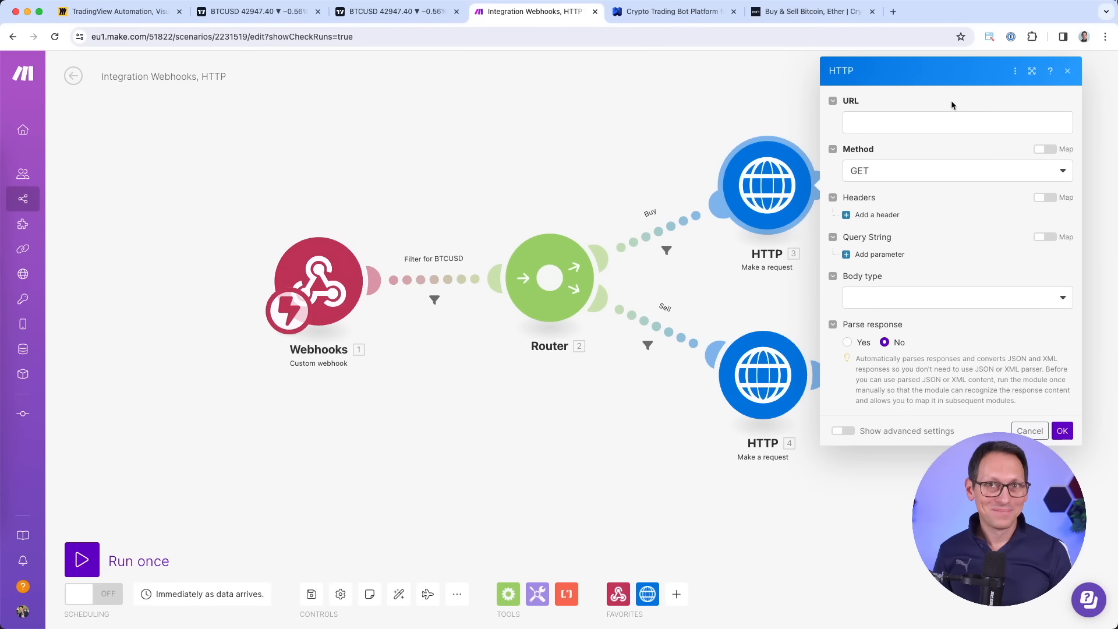
key("ctrl+Tab")
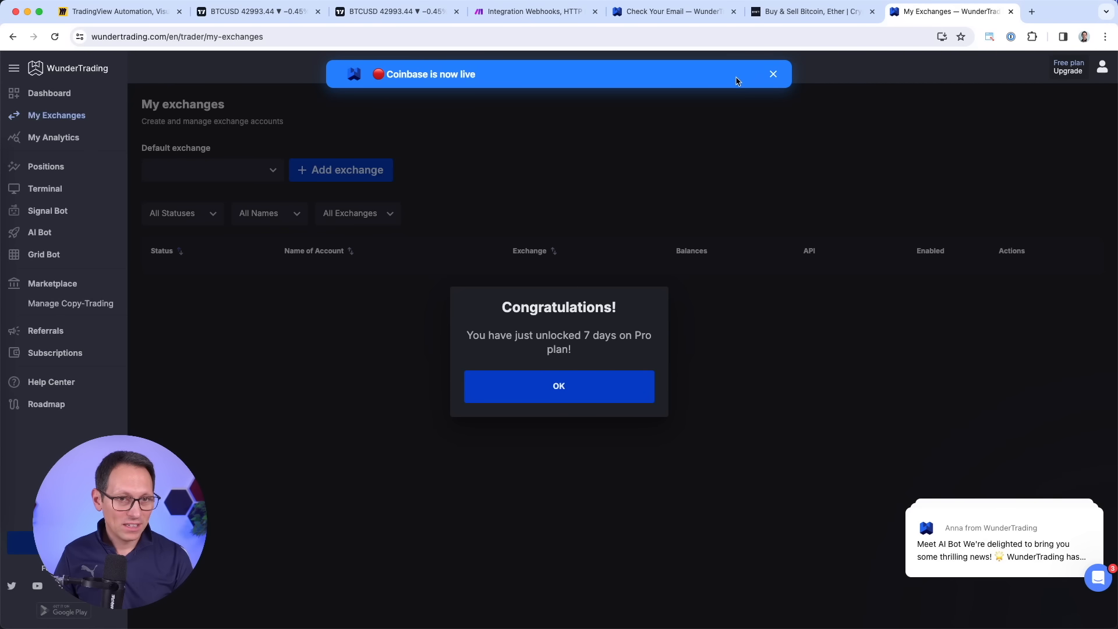
Dismiss the Coinbase banner and all notifications, then accept the 7-day Pro plan trial.
left_click(773, 74)
mouse_move(1088, 485)
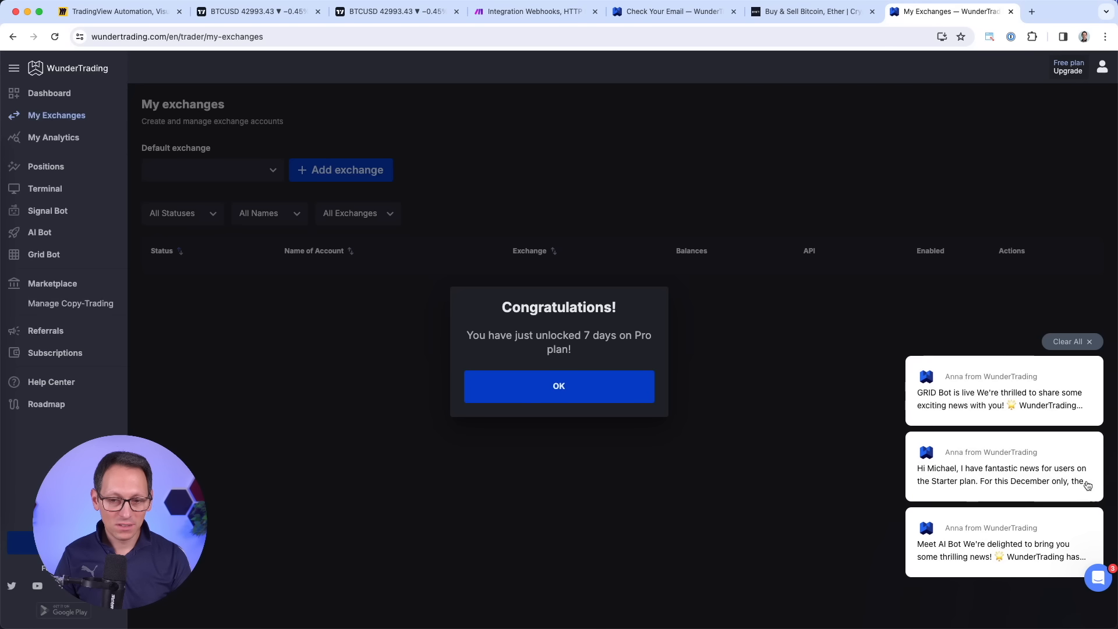
left_click(1080, 345)
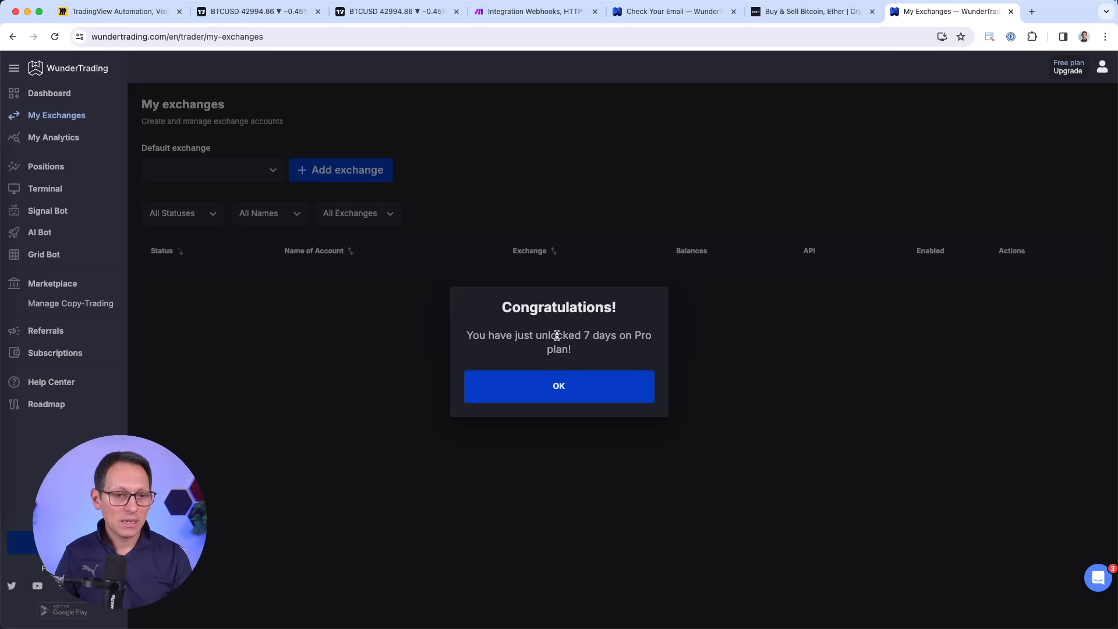
left_click_drag(550, 337, 622, 350)
left_click(622, 351)
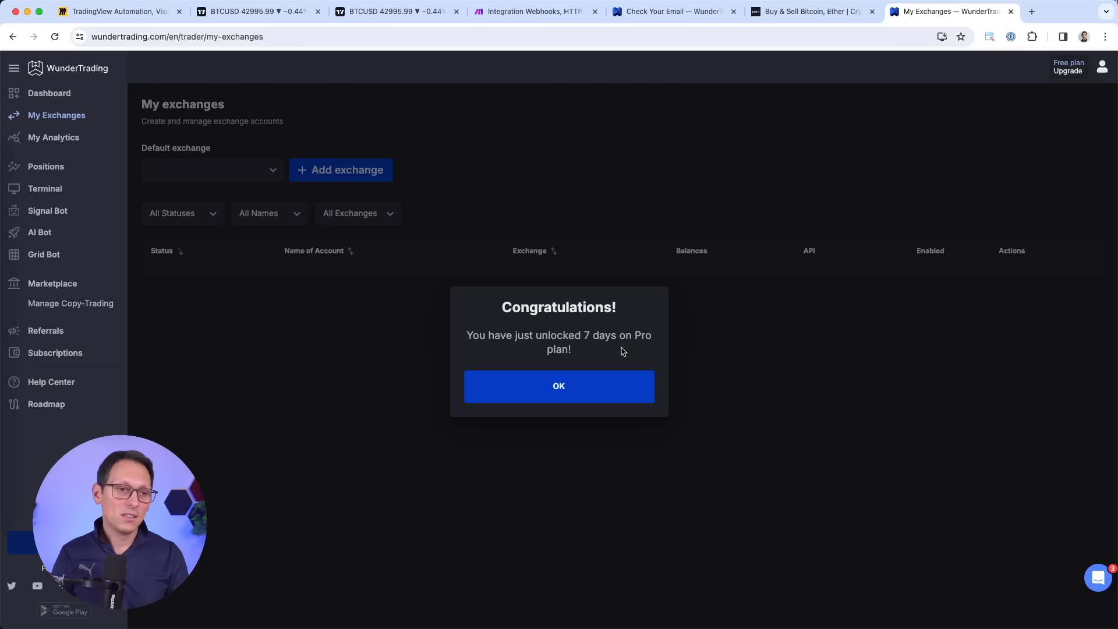
left_click_drag(498, 331, 597, 355)
left_click(574, 391)
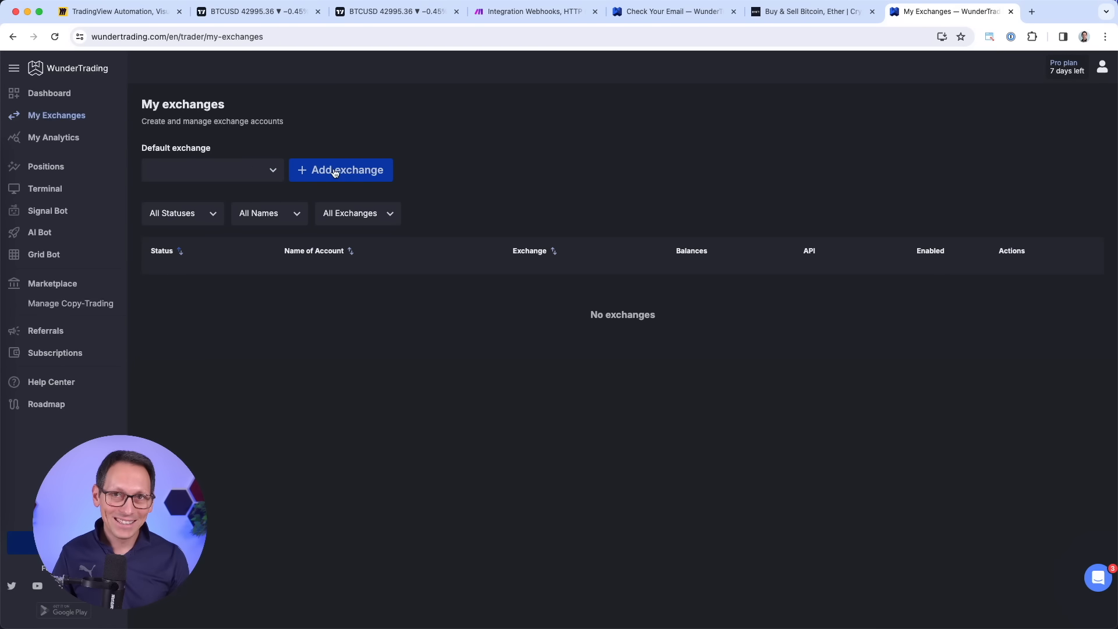
Open WunderTrading's Connect BYBIT-SPOT form from the Spot exchanges, then switch to the Bybit site.
left_click(332, 172)
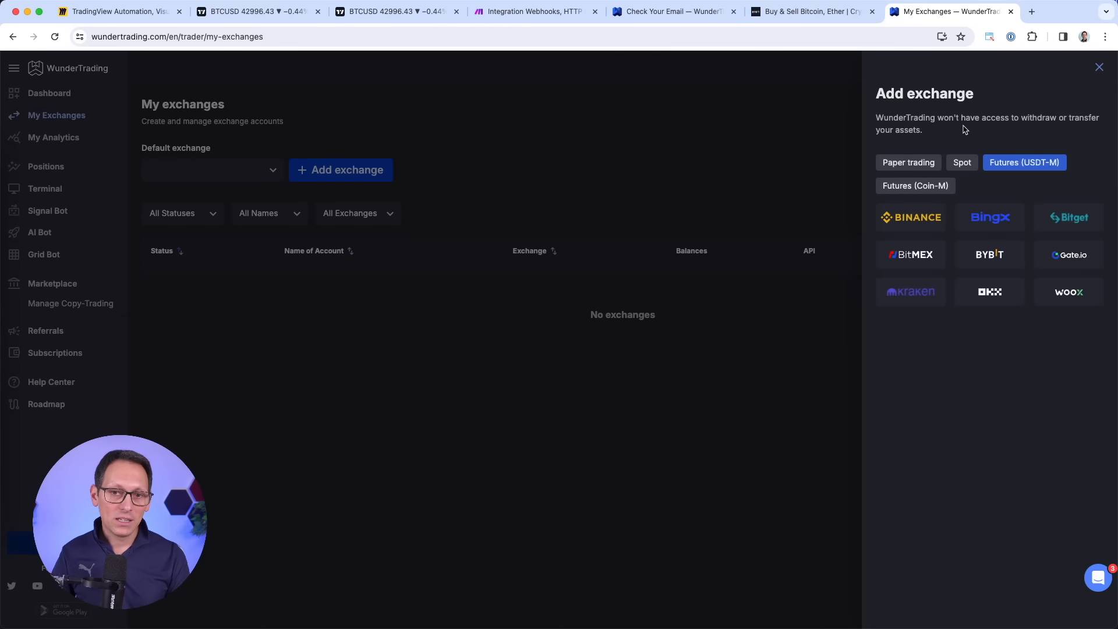
left_click(921, 165)
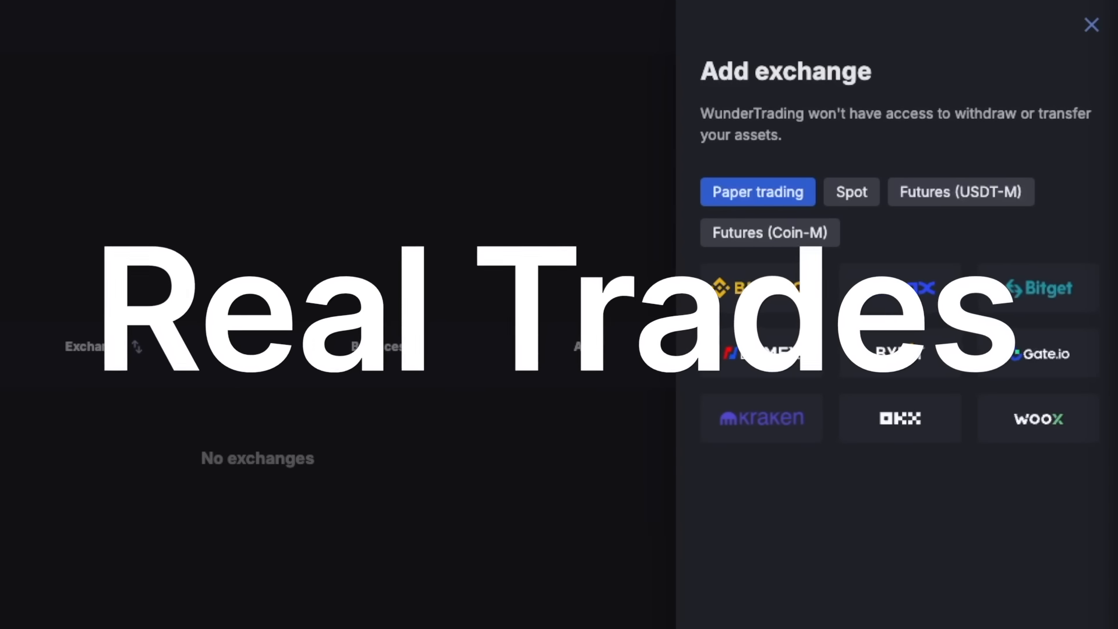
left_click(855, 201)
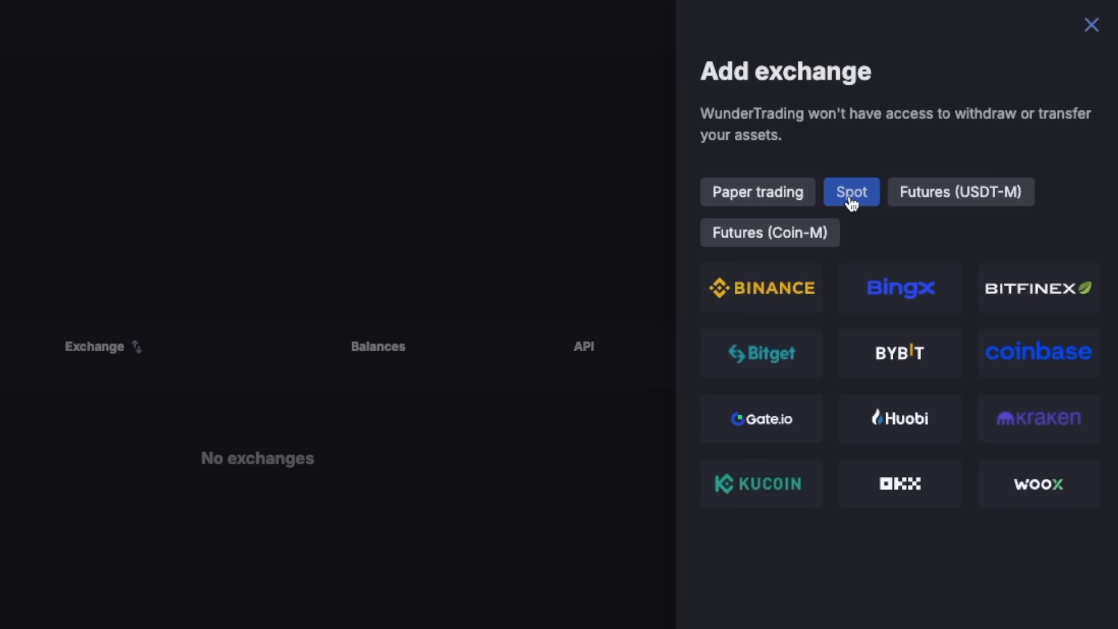
left_click(892, 355)
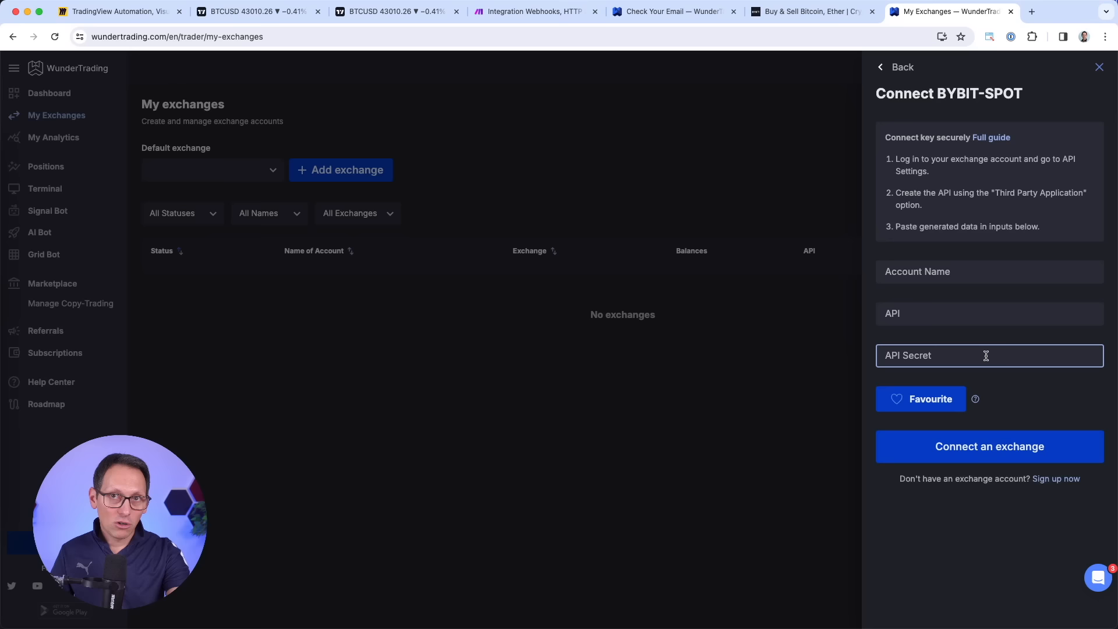
left_click(813, 11)
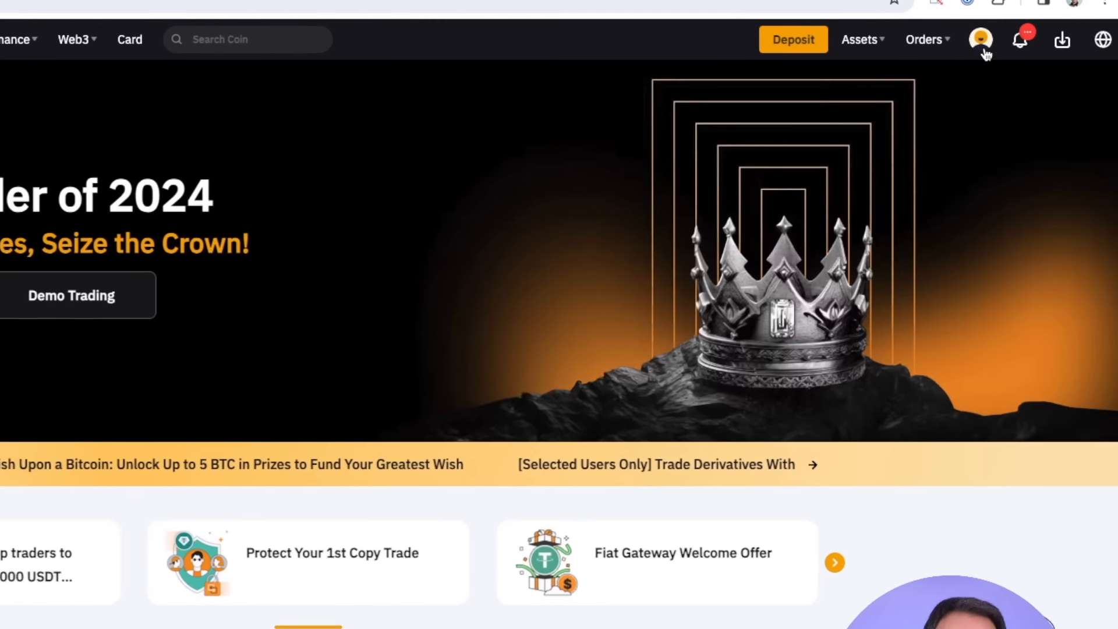
Reach Bybit's Subaccount management page through the account switcher's Manage link.
mouse_move(1016, 65)
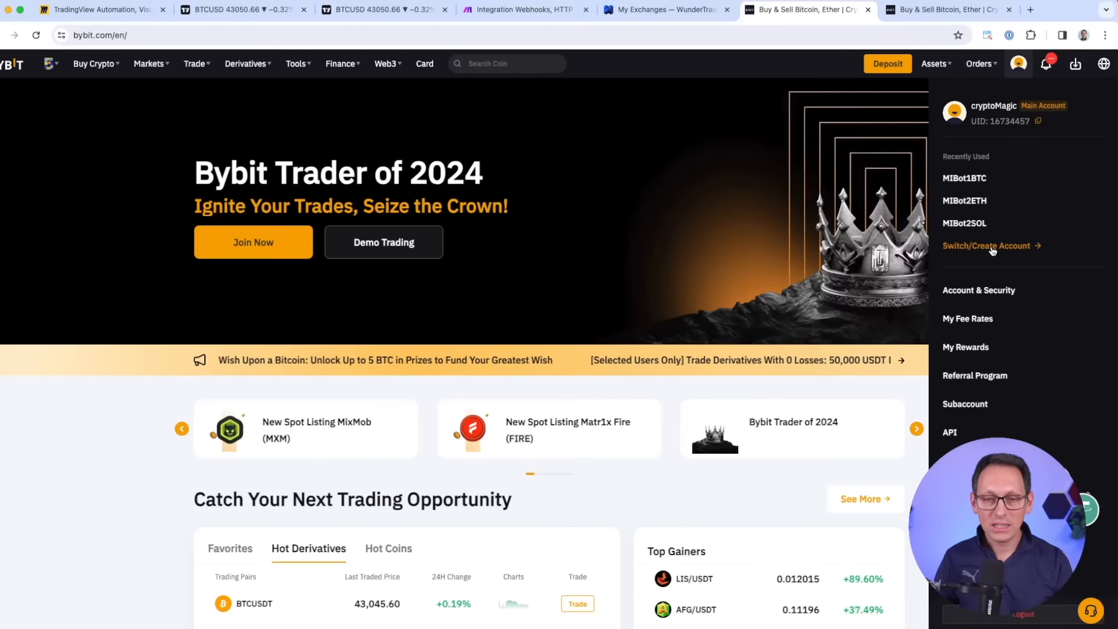
left_click(939, 290)
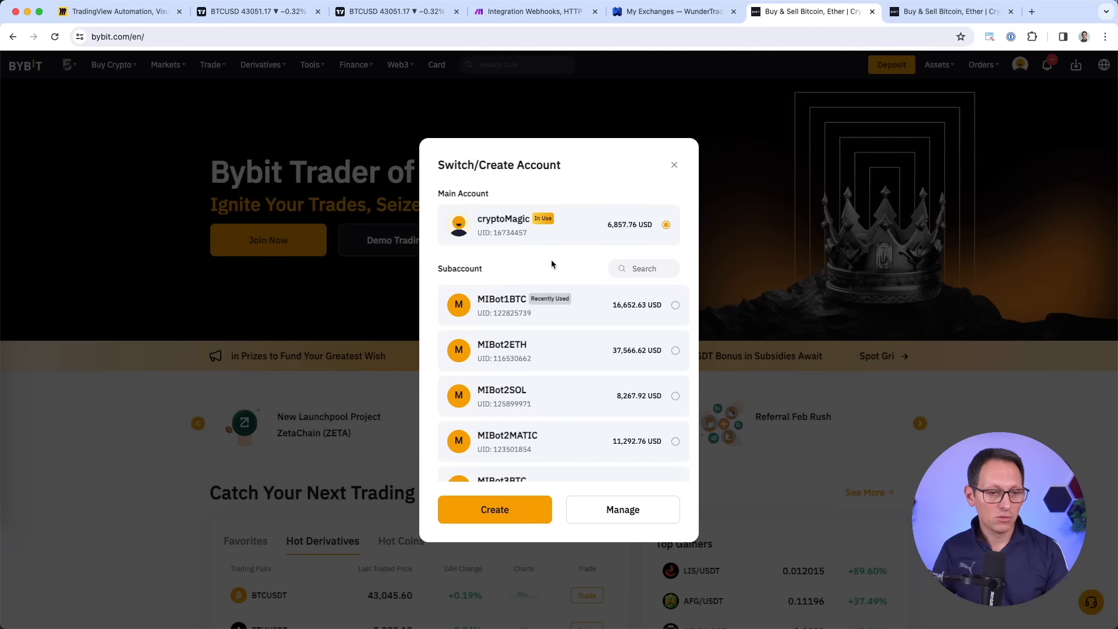
left_click(623, 510)
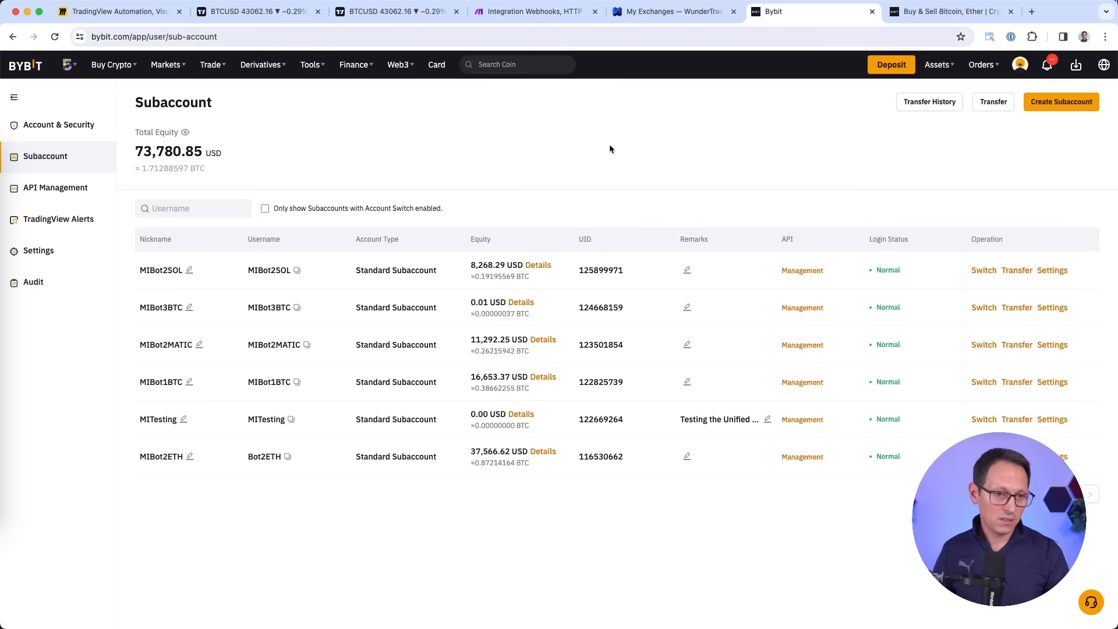
Create a Standard Unified Trading subaccount nicknamed MISupertrendBTC and check its new row.
left_click(1063, 106)
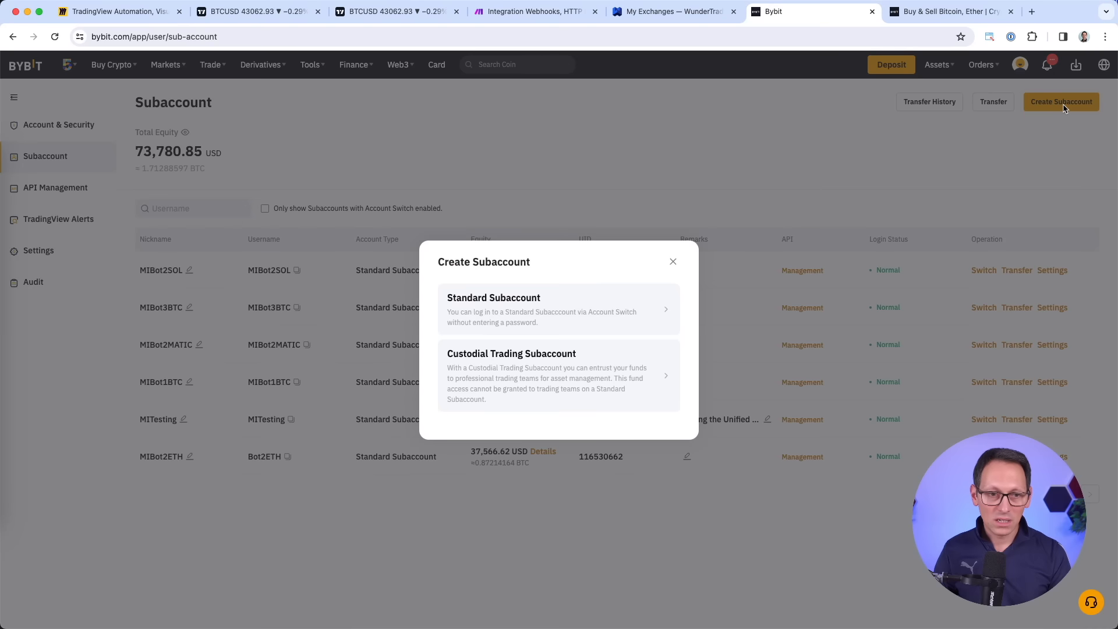
left_click(559, 308)
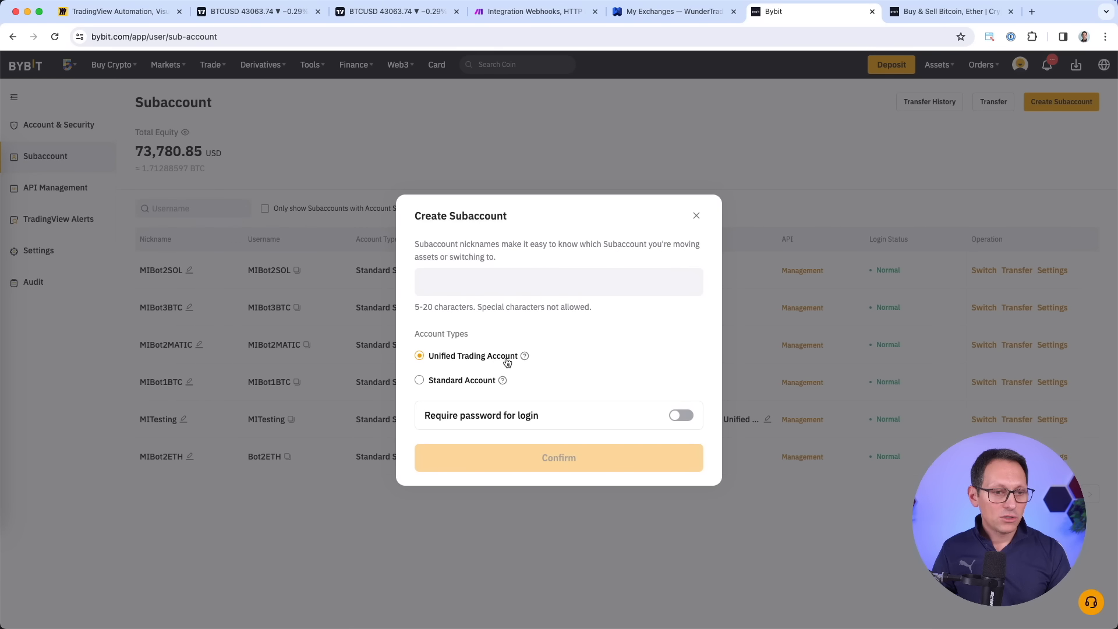
left_click(541, 284)
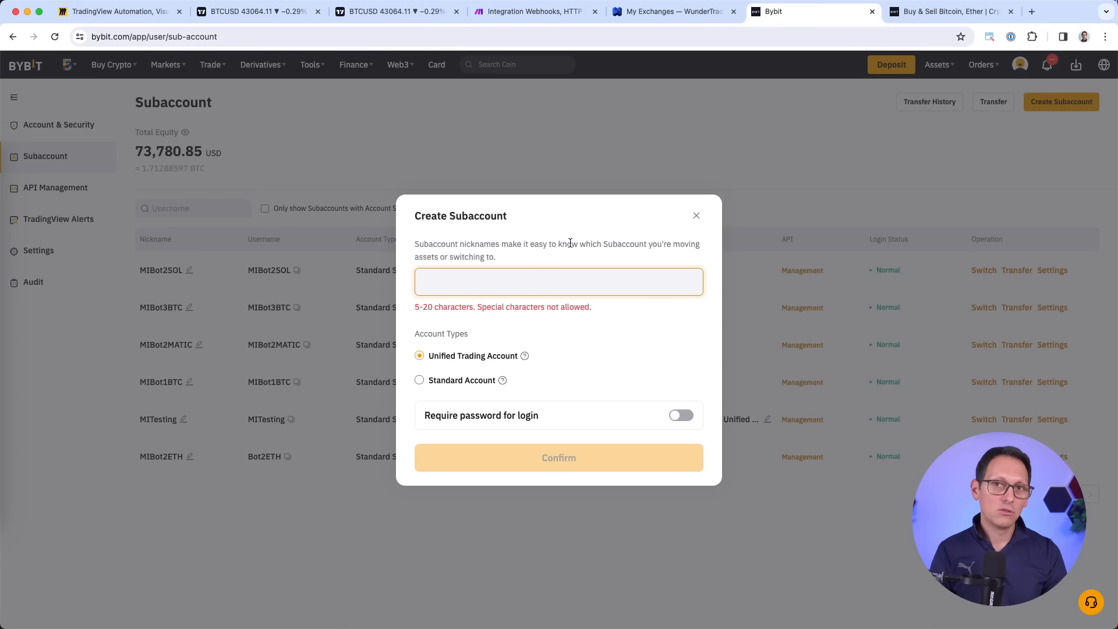
type("MI")
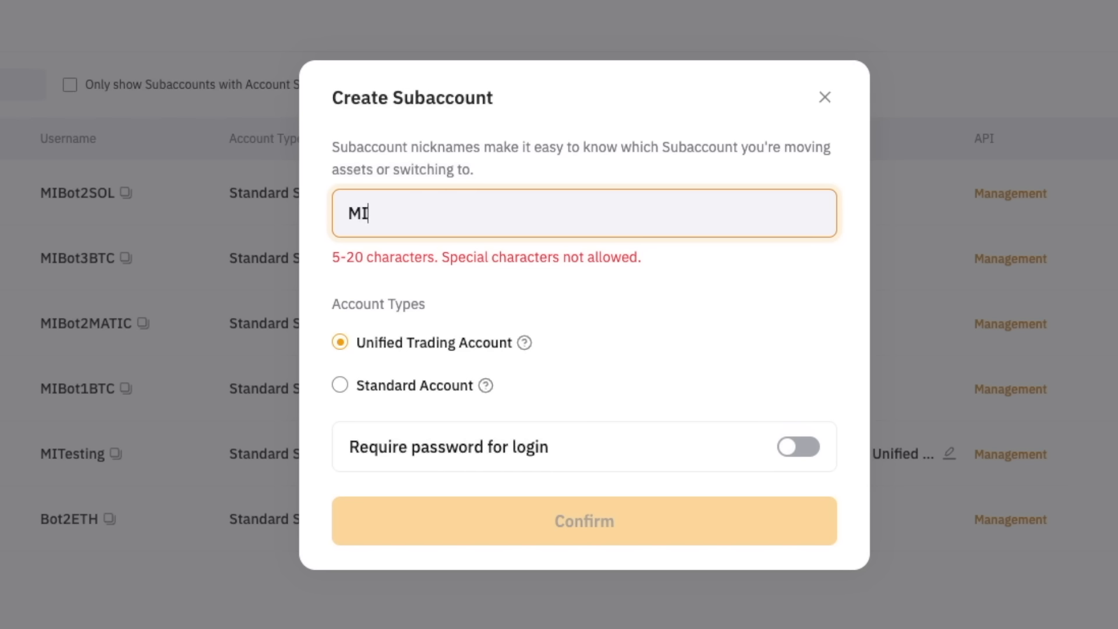
type("SupertrendBTC")
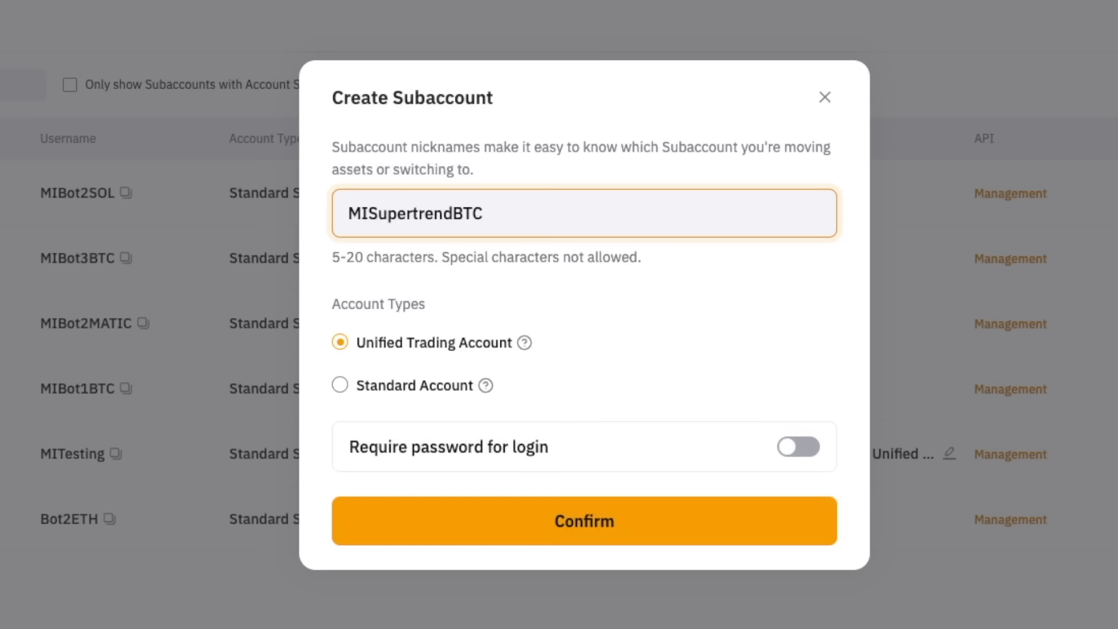
left_click(631, 526)
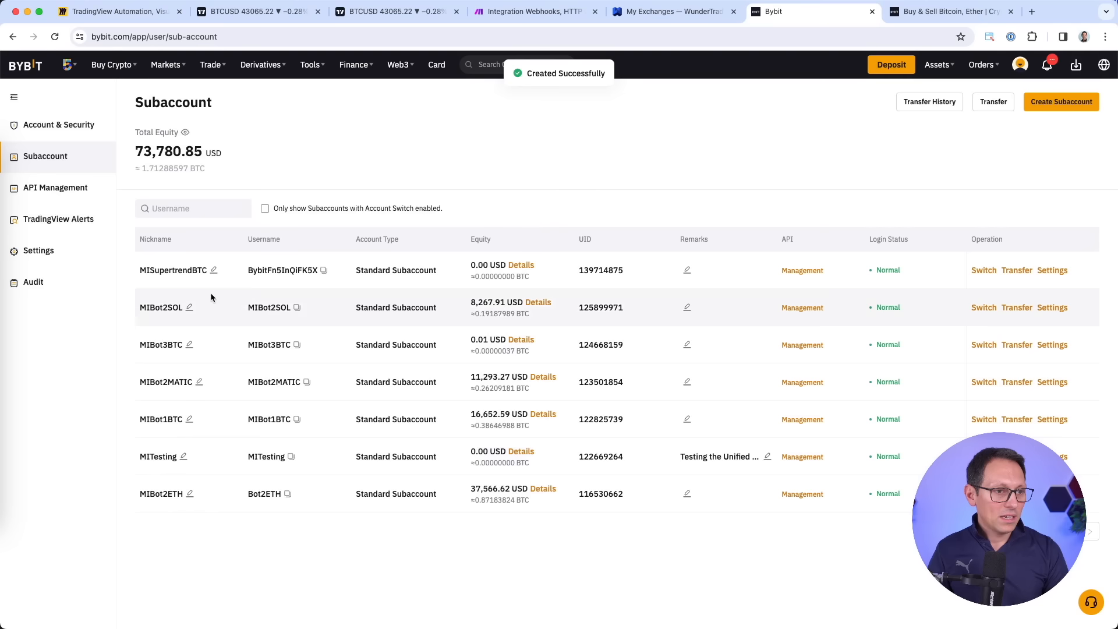
left_click_drag(128, 266, 763, 267)
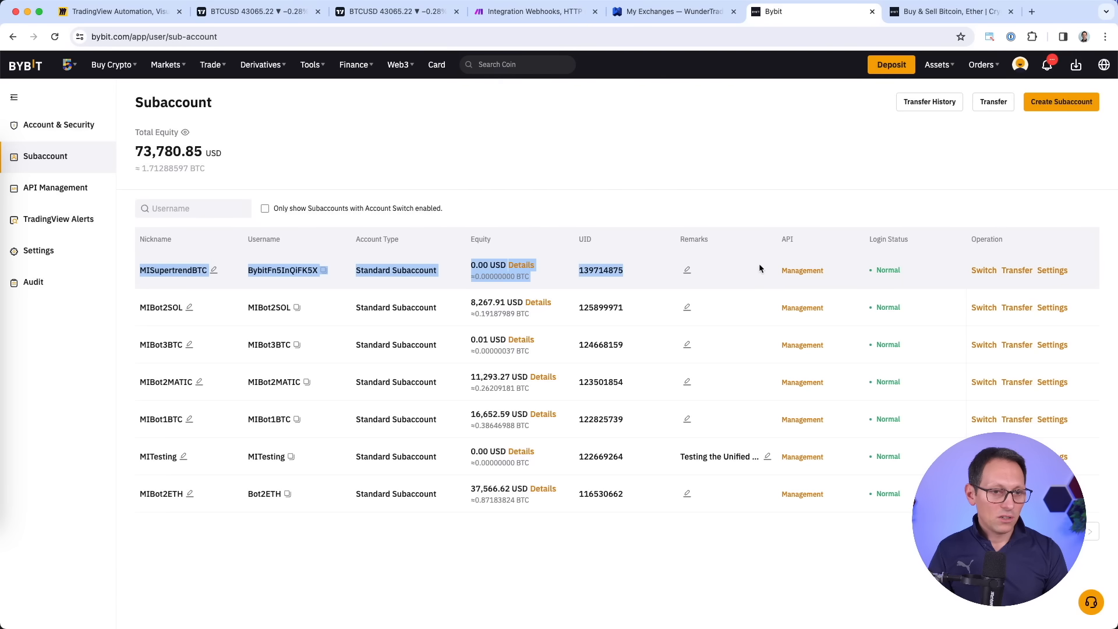
left_click(893, 200)
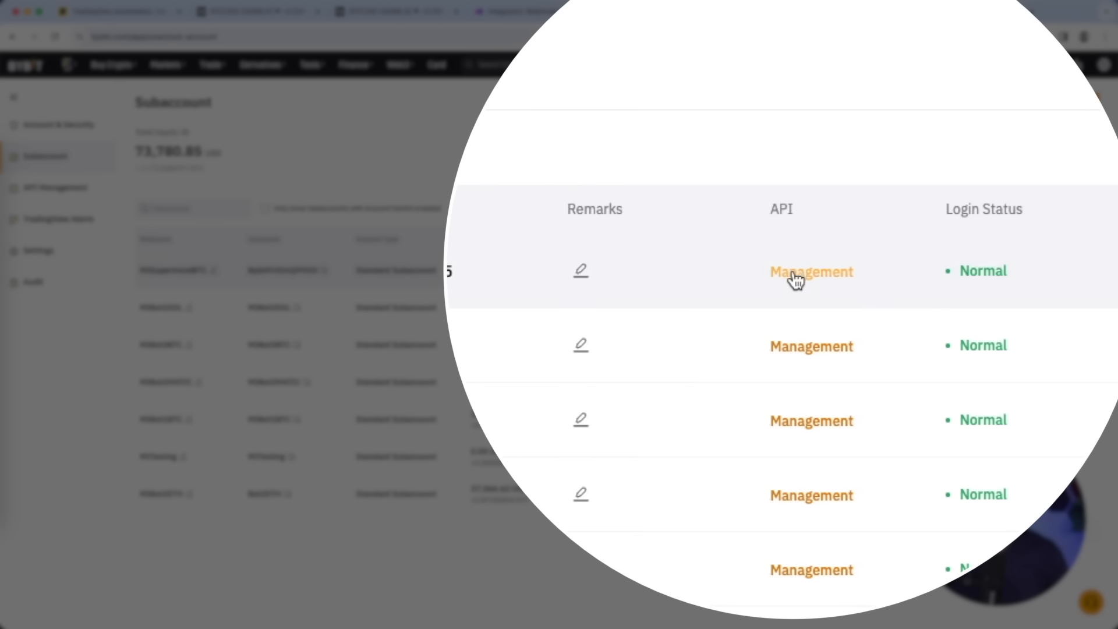
Start a system-generated API key for MISupertrendBTC linked to the third-party app WunderTrading.
left_click(794, 276)
left_click(852, 175)
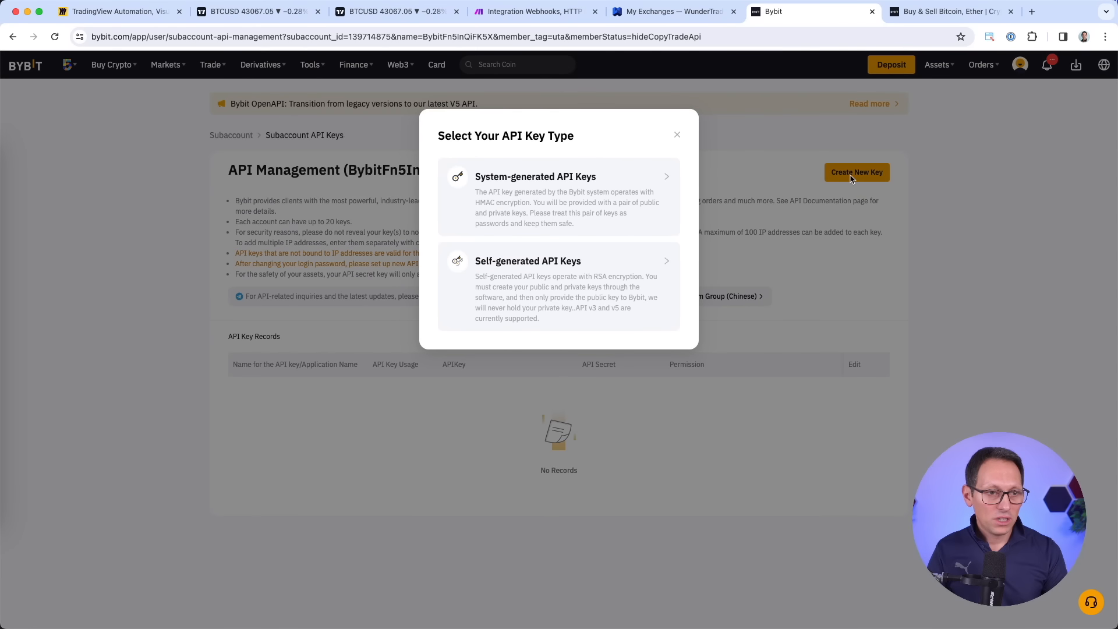
left_click(535, 193)
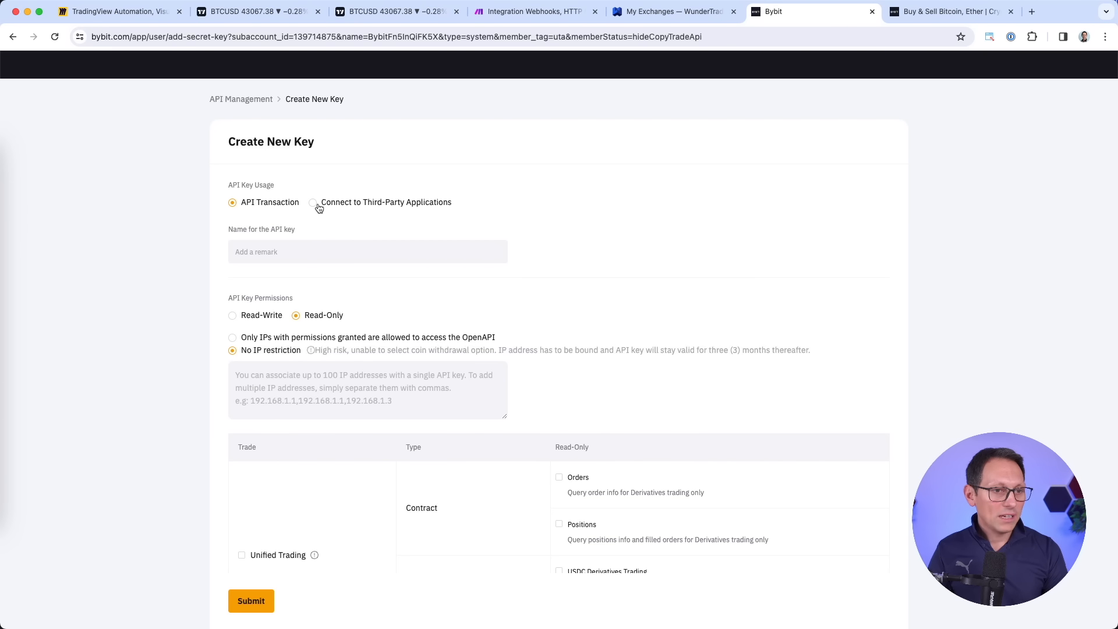
left_click(315, 204)
left_click(377, 289)
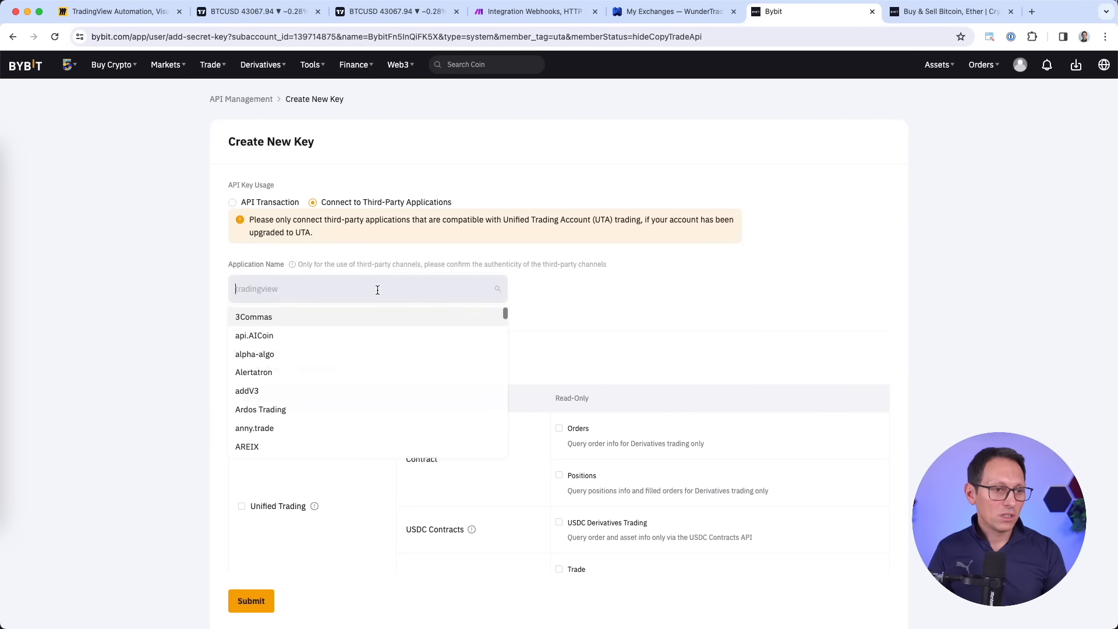
type("wund")
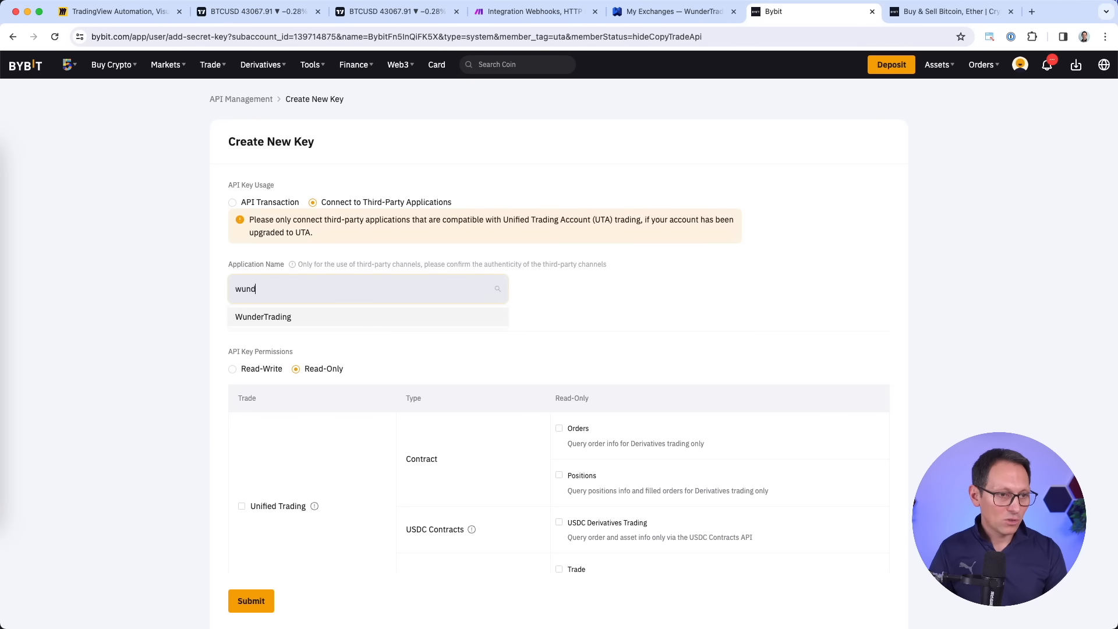
left_click(288, 317)
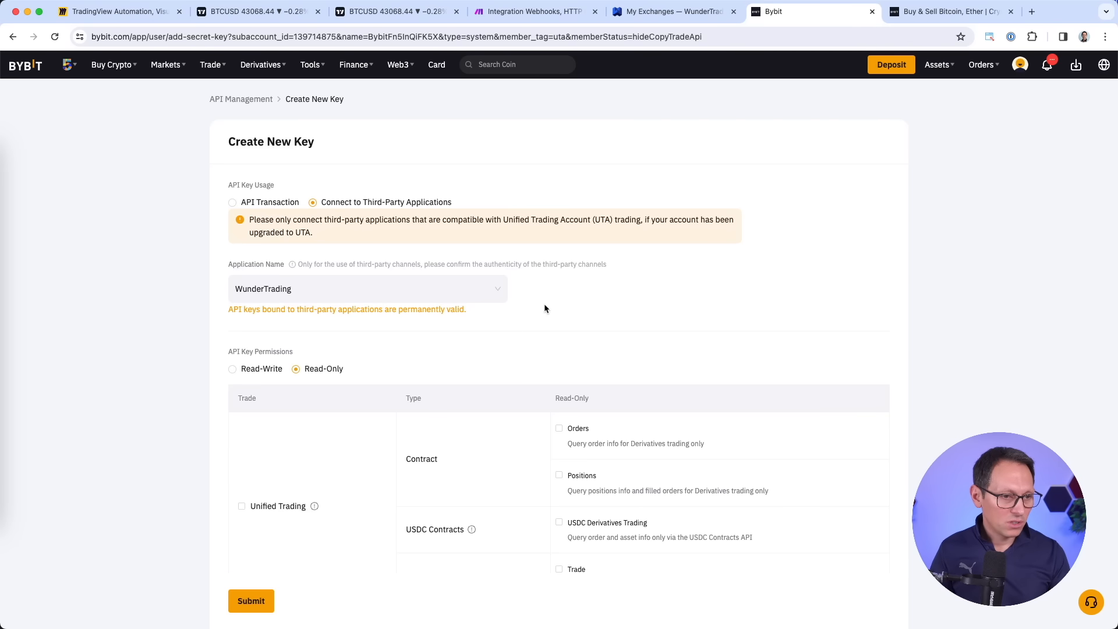
Give the key Read-Write access with all Unified Trading permissions and submit it.
scroll(544, 309, "down", 3)
left_click(235, 284)
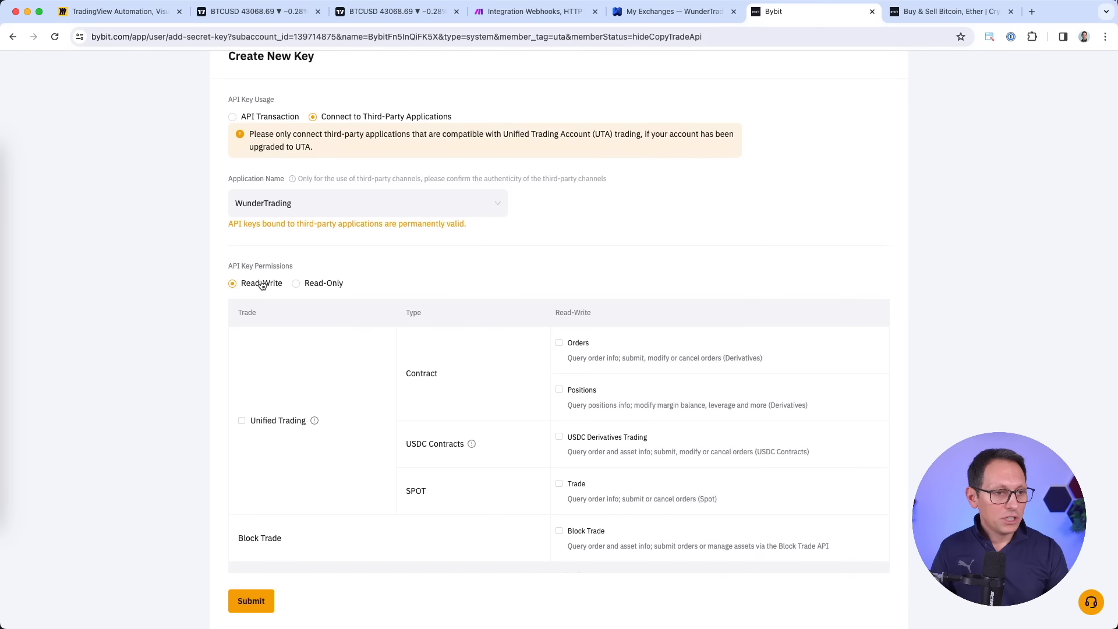
scroll(261, 285, "down", 3)
left_click(242, 336)
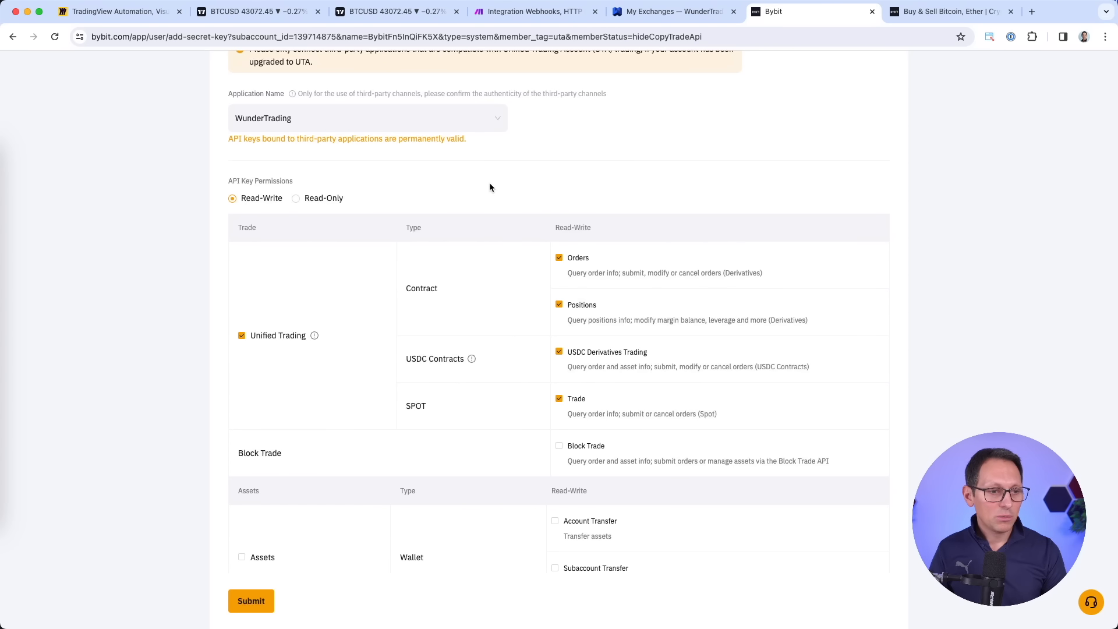
scroll(490, 186, "down", 4)
left_click(259, 537)
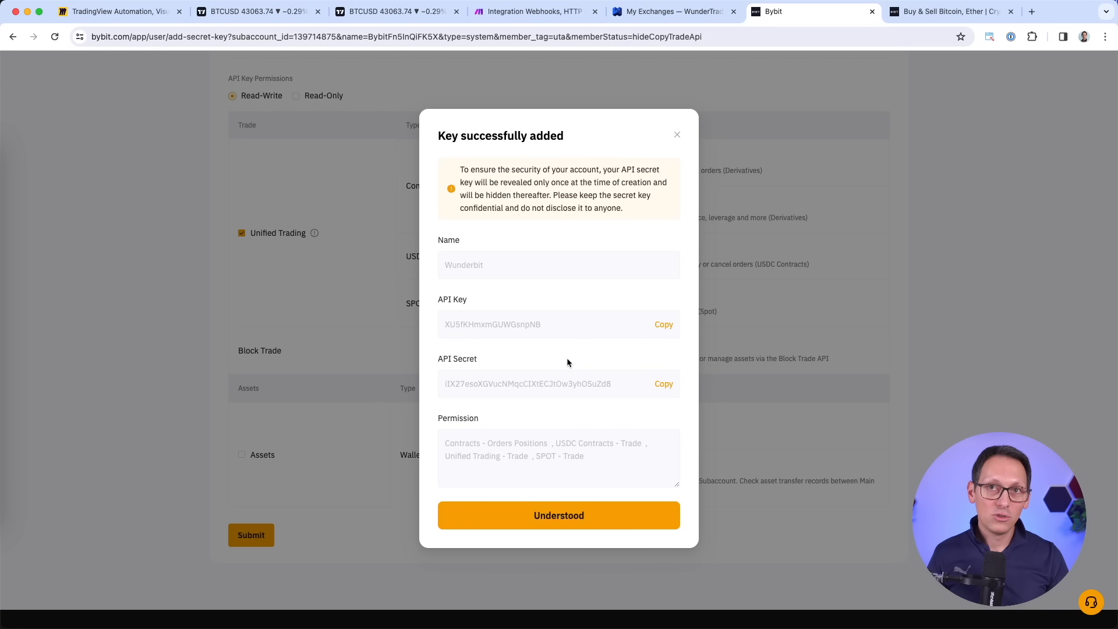
Copy the new Bybit API key and API secret into WunderTrading's exchange connection form.
left_click(664, 324)
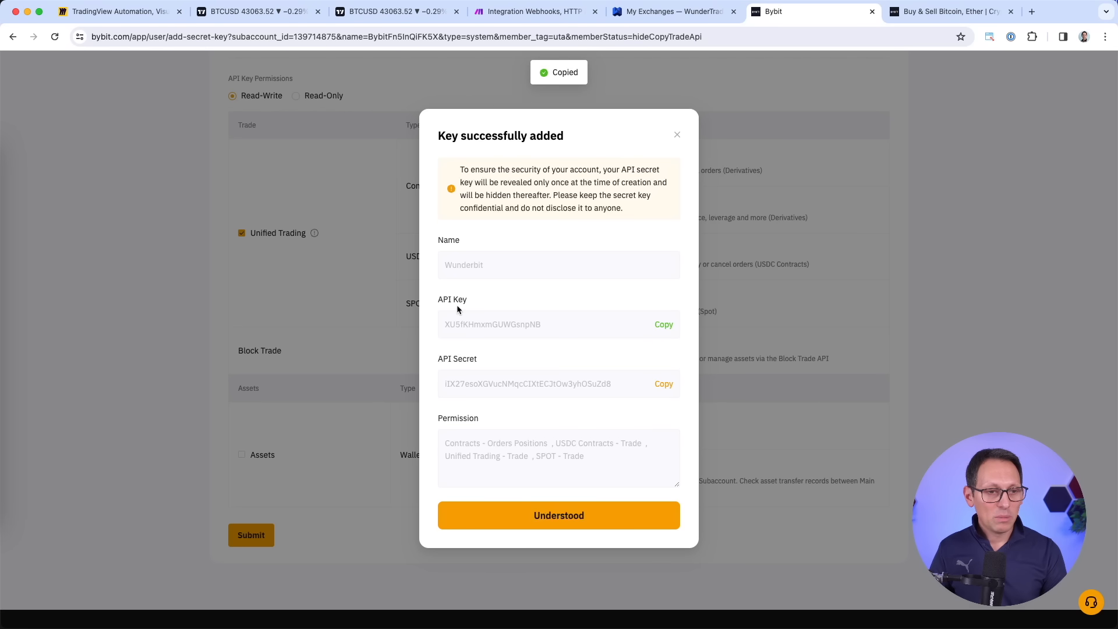
left_click(673, 14)
key("super+v")
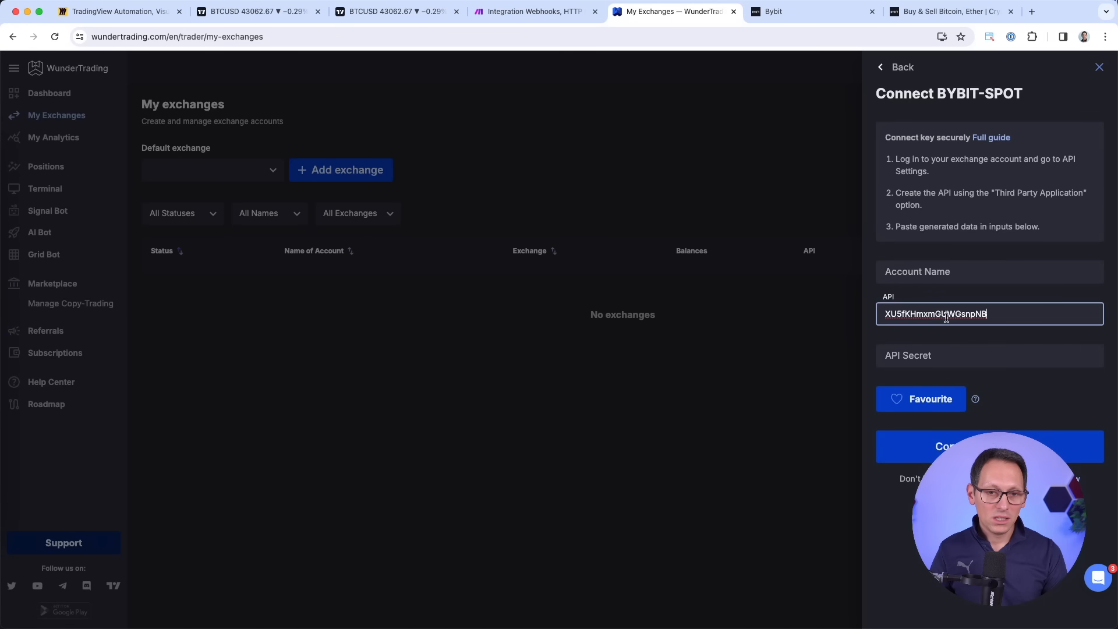
left_click(804, 12)
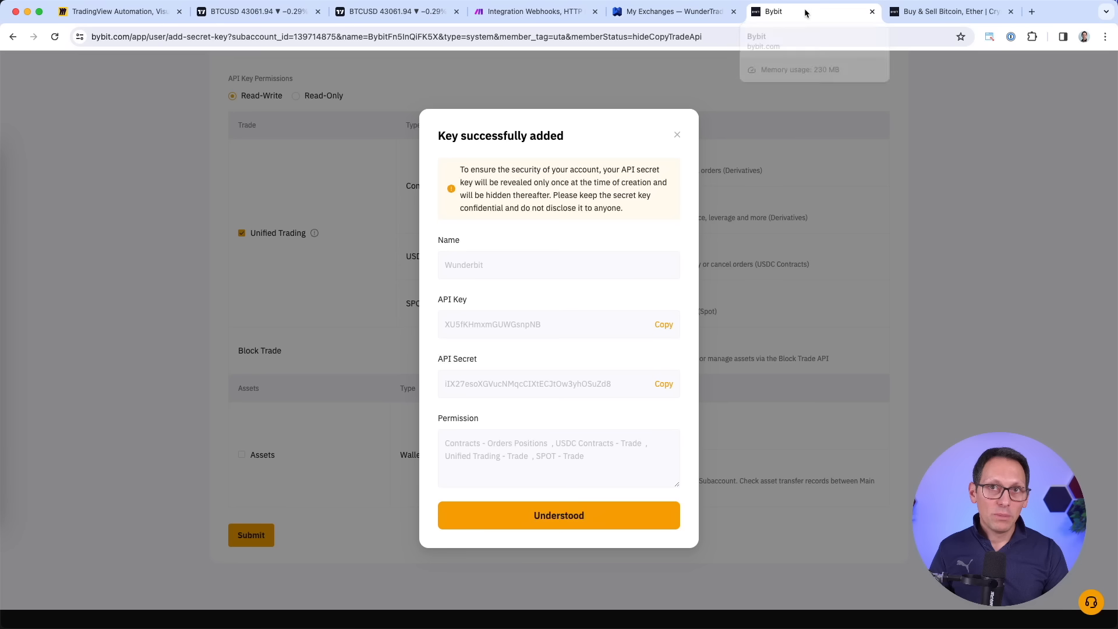
left_click(665, 387)
left_click(687, 12)
left_click(937, 353)
key("super+v")
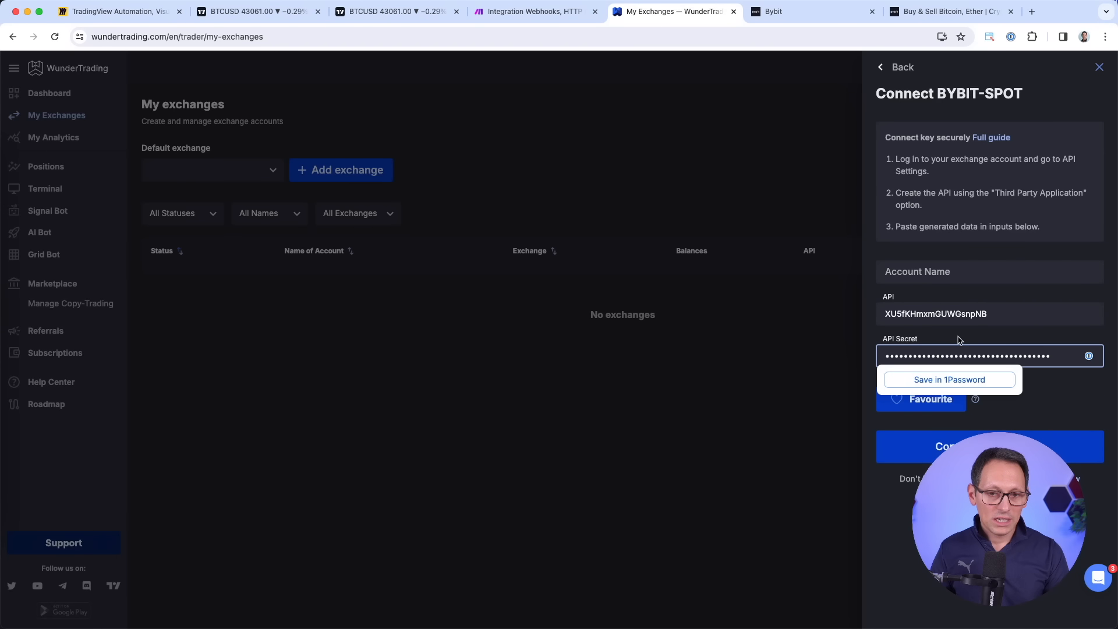
left_click(961, 340)
Name the account MISupertrendBTC, submit the Bybit connection and note it has no assets.
left_click(964, 271)
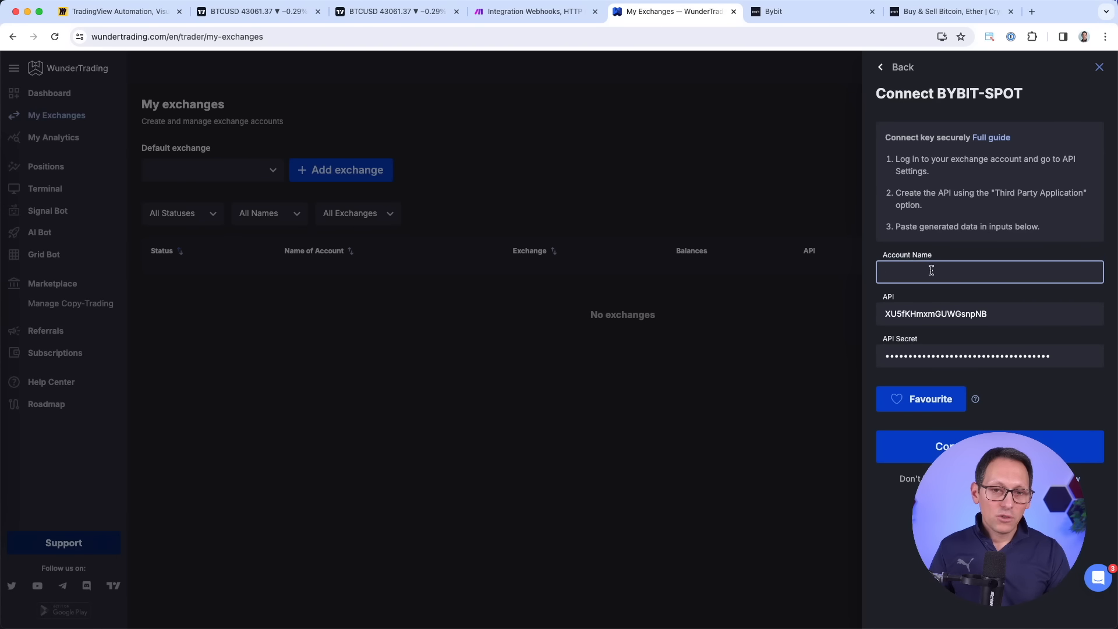
left_click(787, 8)
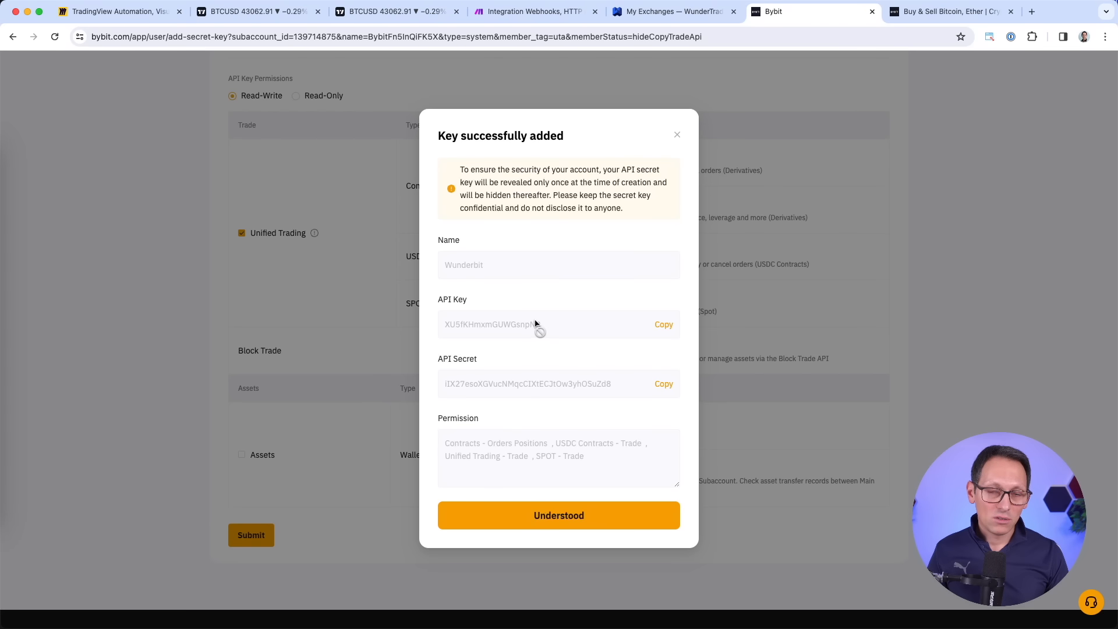
left_click(572, 520)
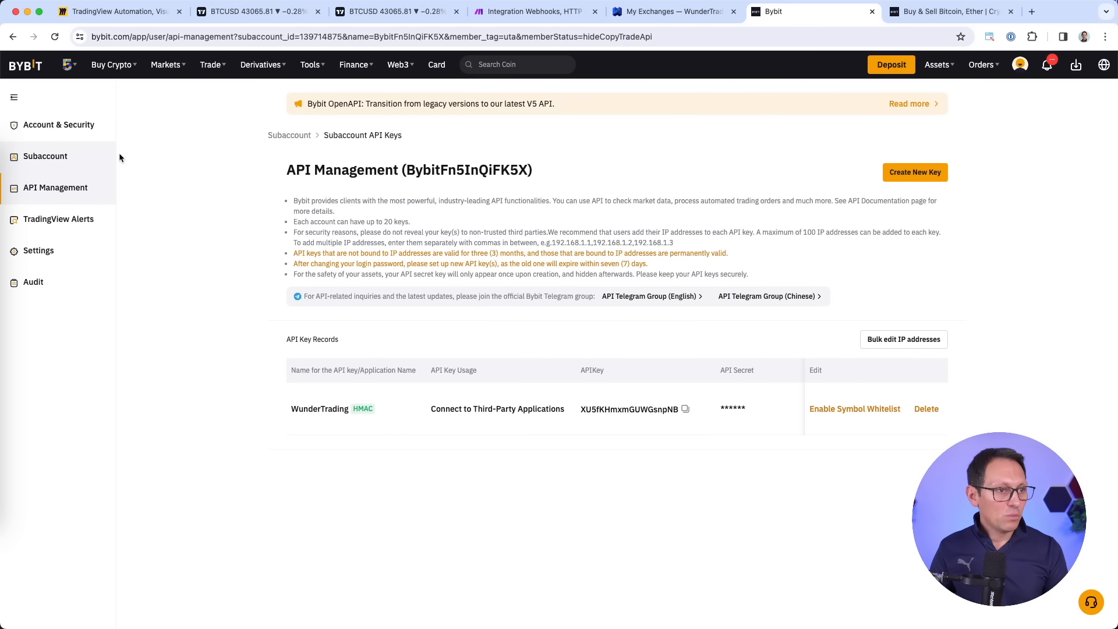
left_click(43, 157)
left_click(214, 270)
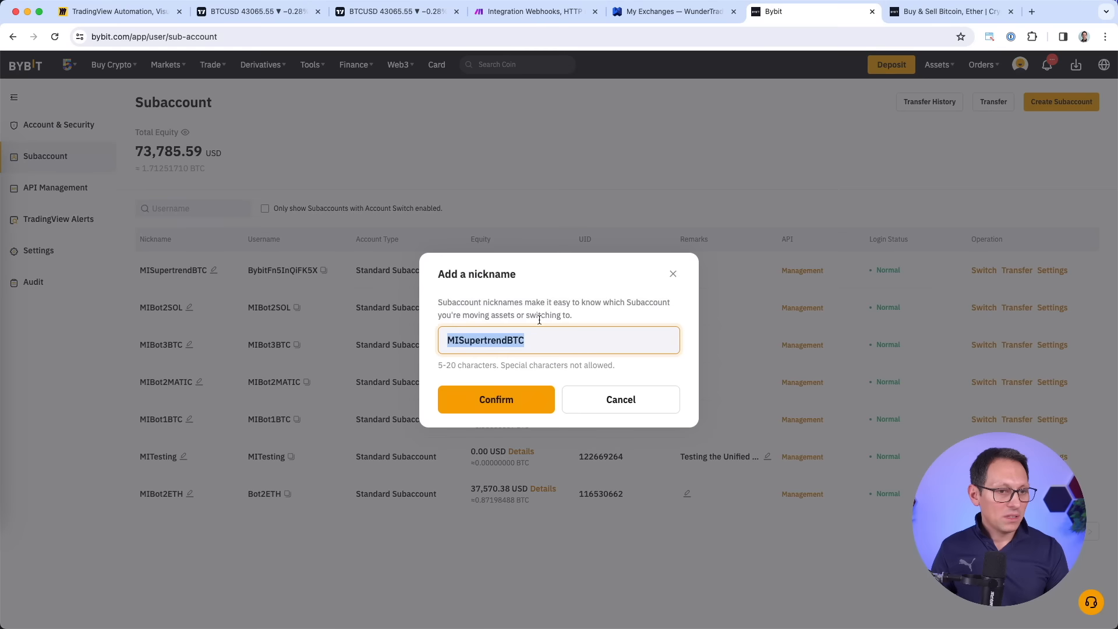
left_click(670, 12)
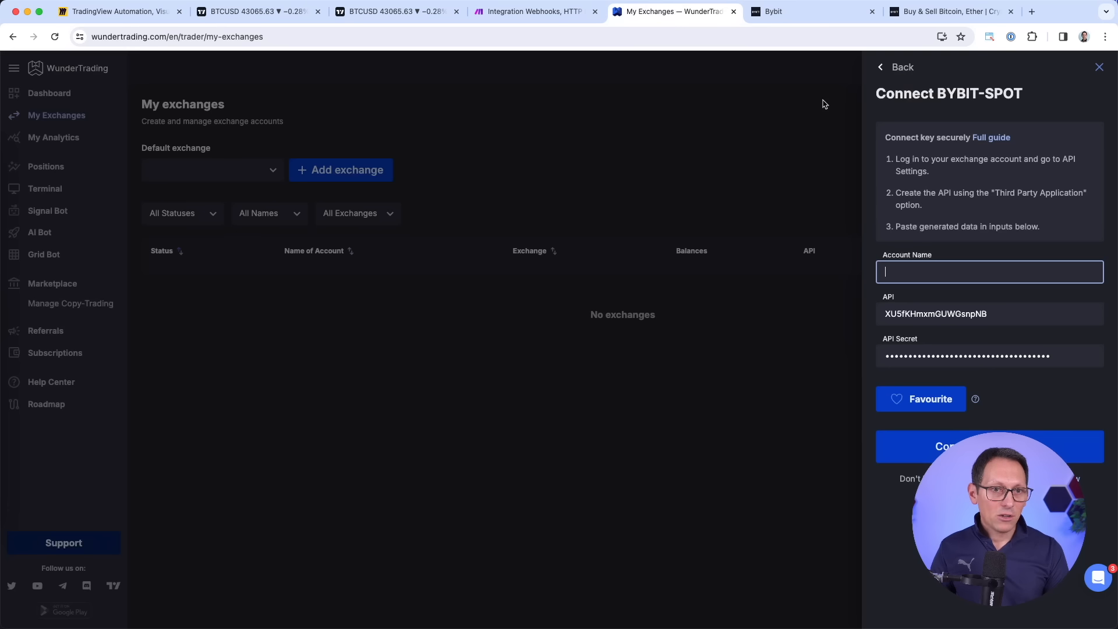
key("super+v")
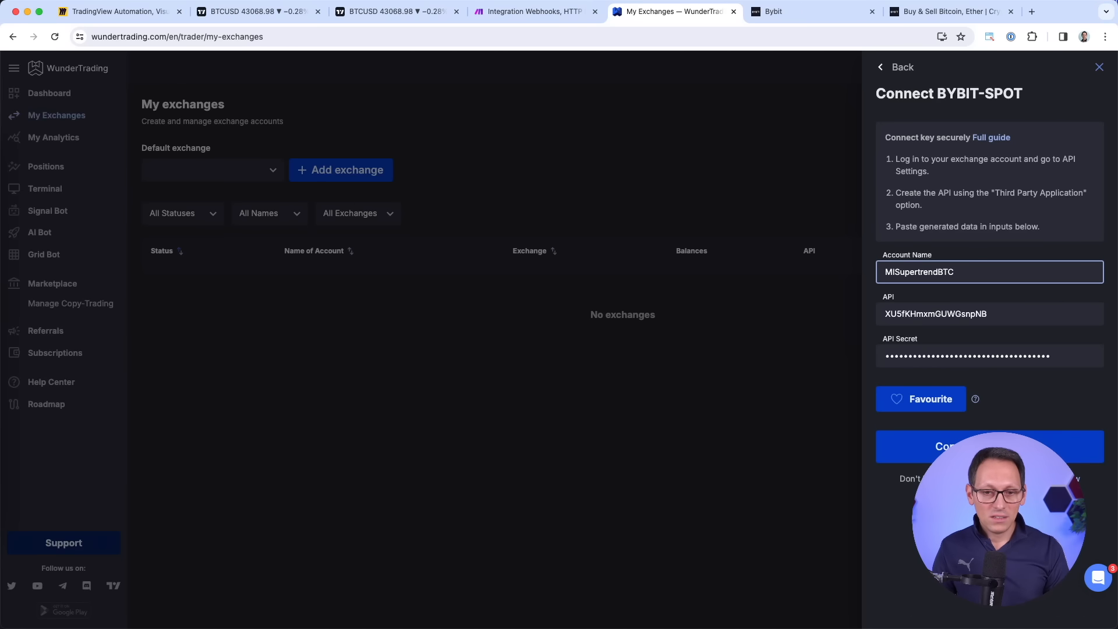
key("Return")
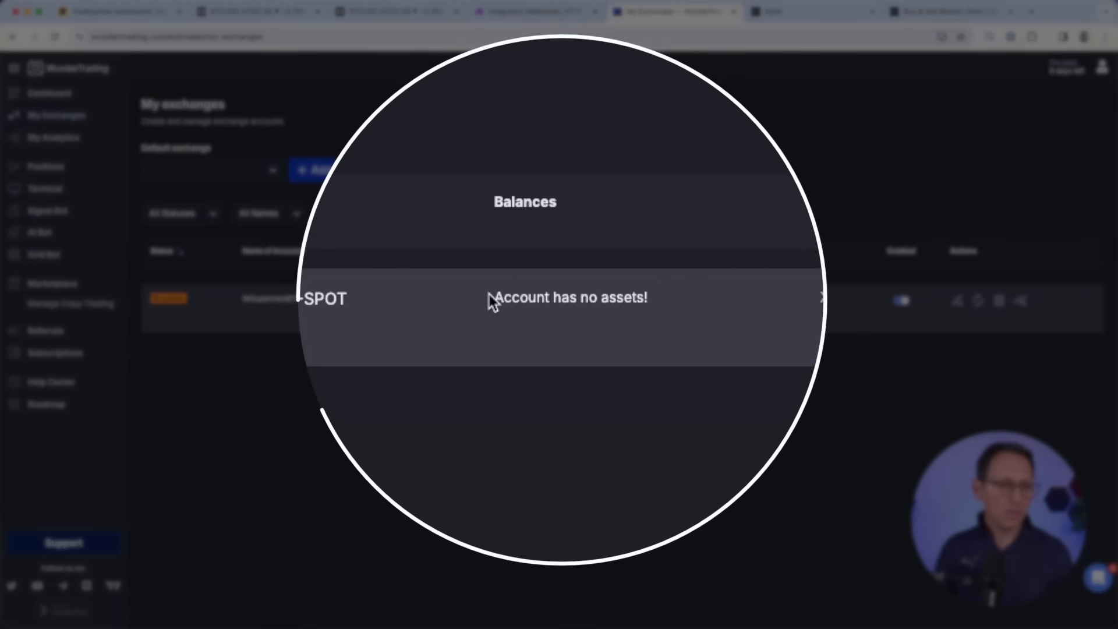
left_click_drag(527, 299, 612, 299)
Start a USDT transfer, cancel it, and check MIBot2SOL's 8,267.95 USD equity.
left_click(612, 298)
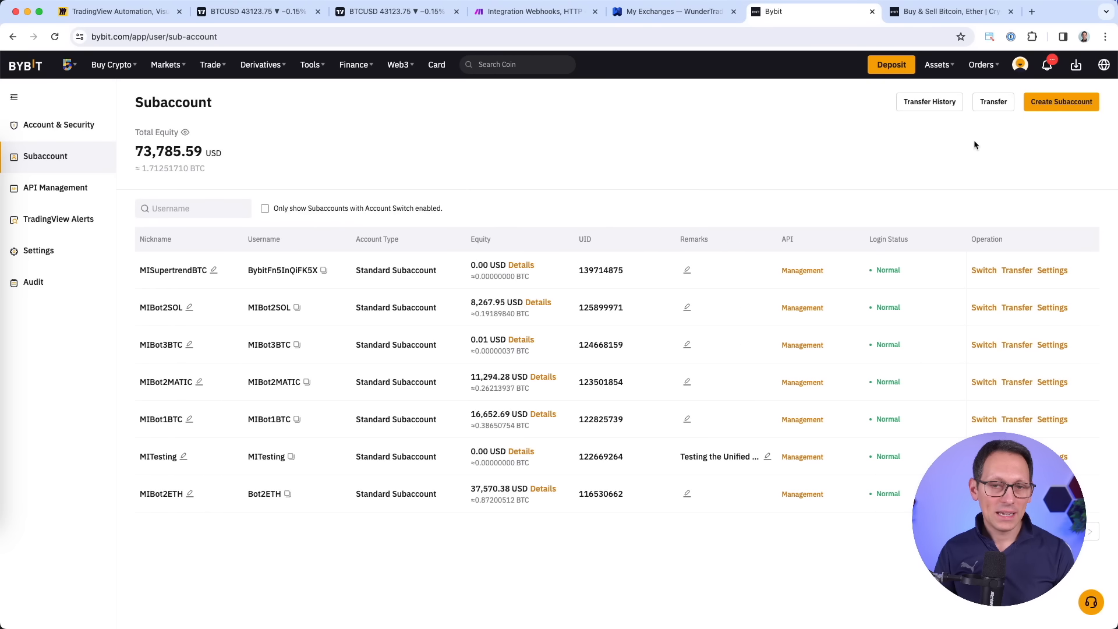
left_click(994, 103)
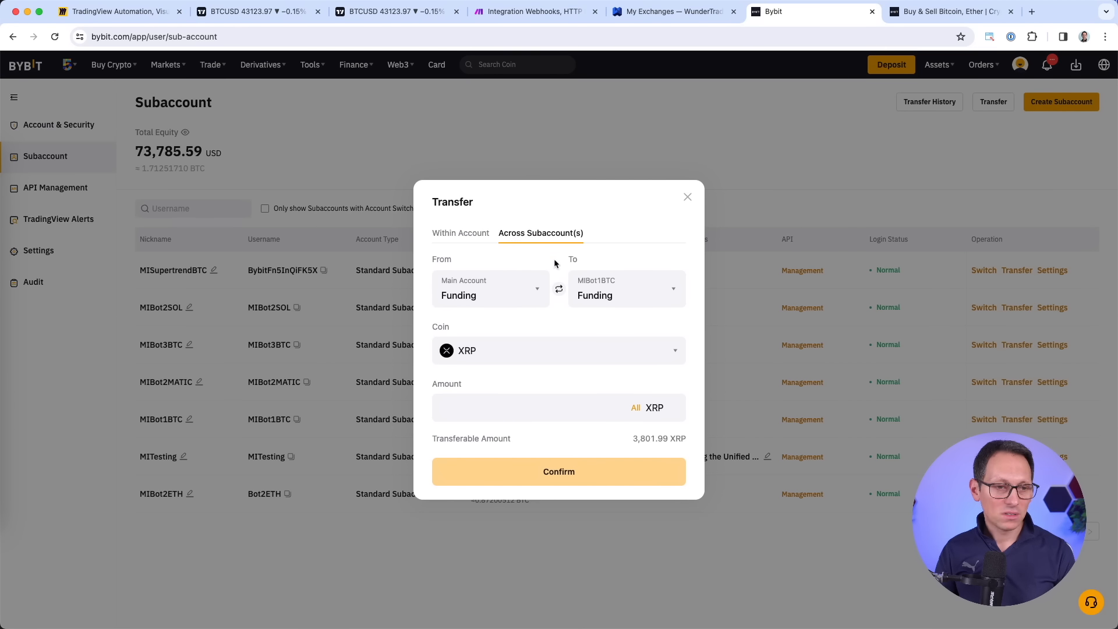
left_click(566, 357)
type("usd")
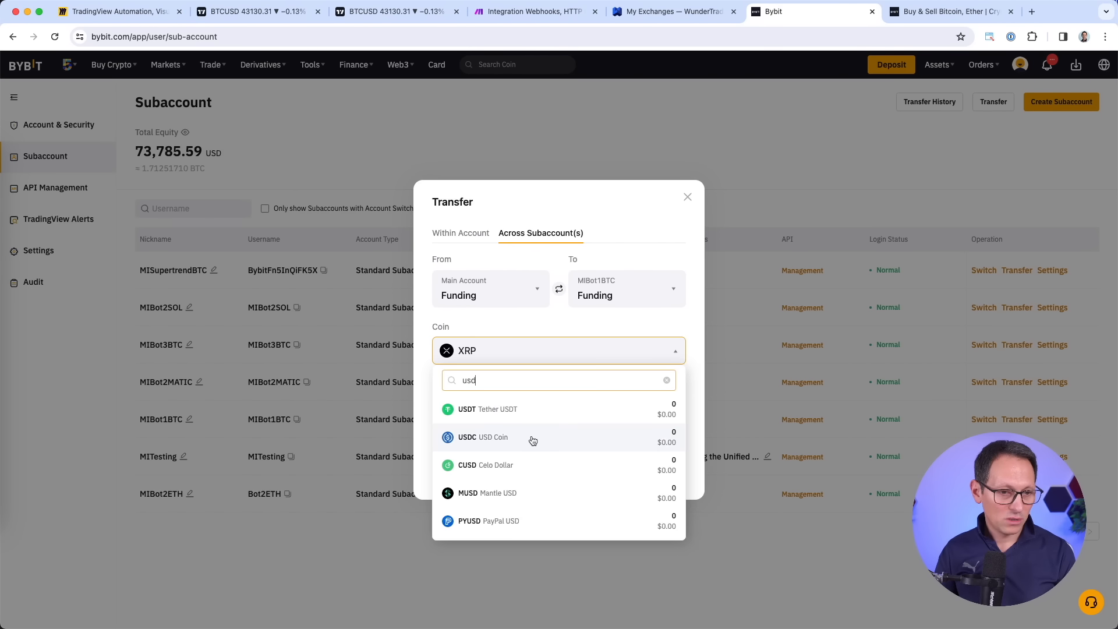
left_click(527, 295)
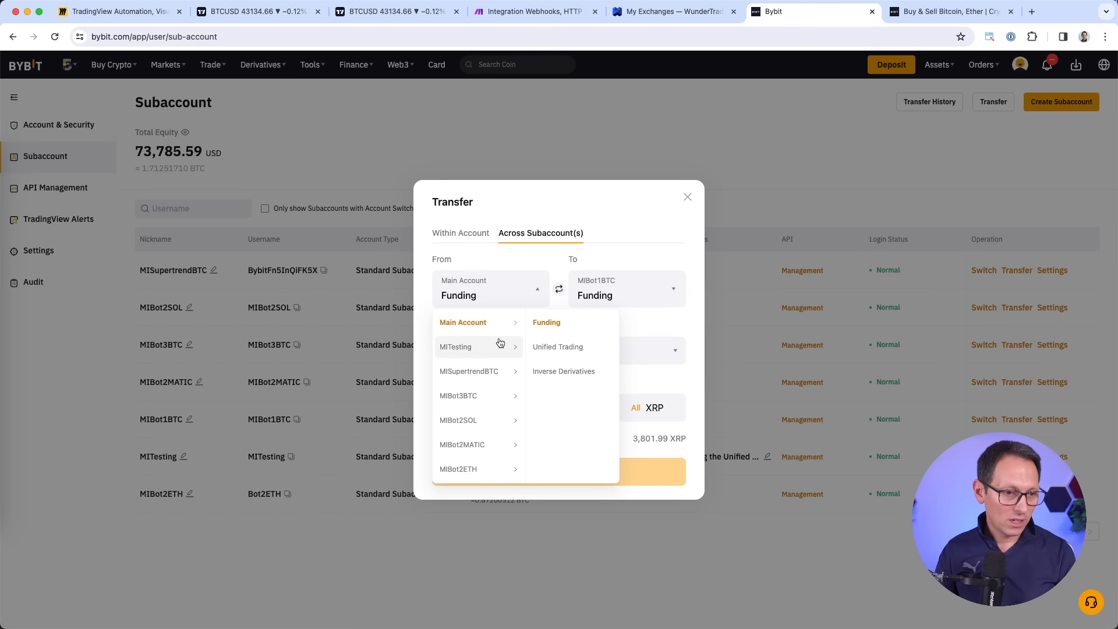
left_click(689, 198)
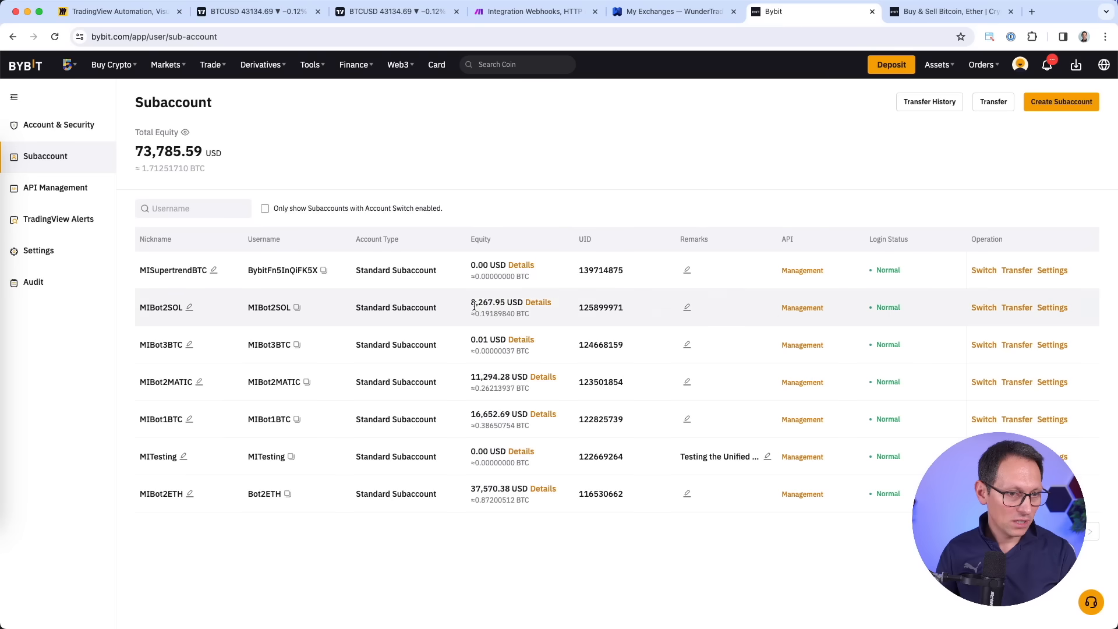
left_click_drag(471, 302, 507, 302)
left_click(509, 302)
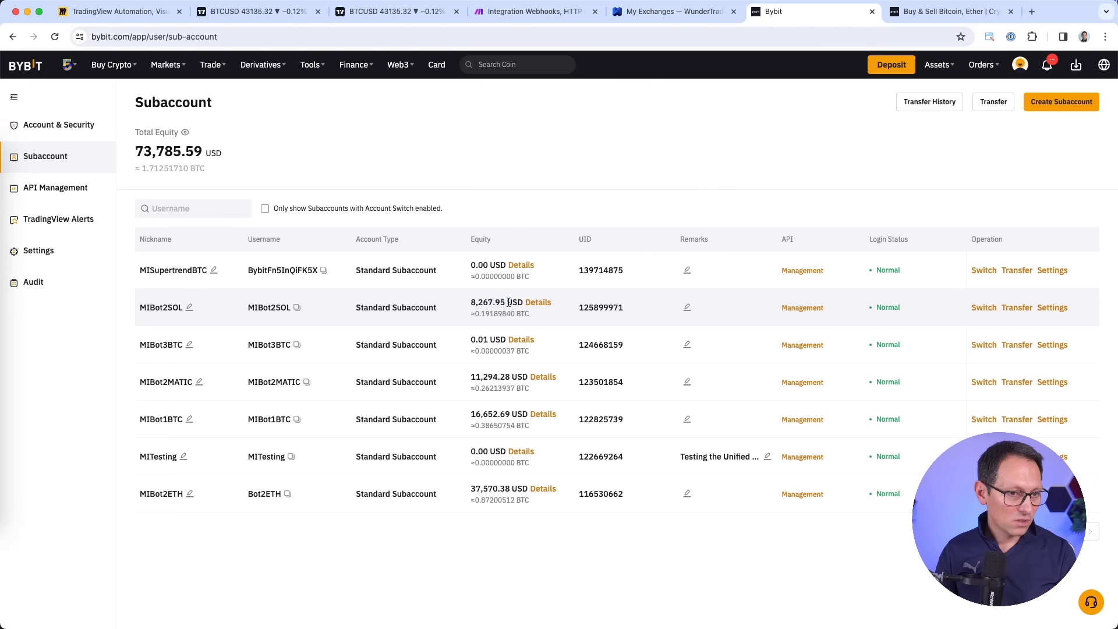
Set up a USDT transfer from MIBot2SOL to MISupertrendBTC, both Unified Trading accounts.
left_click(993, 102)
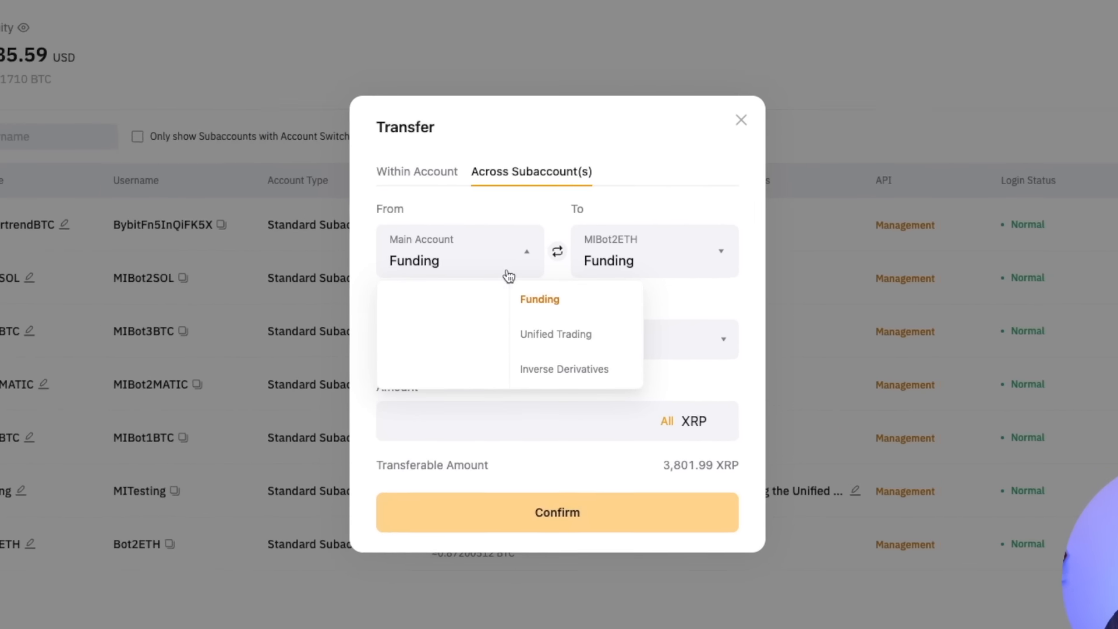
mouse_move(517, 238)
left_click(420, 452)
left_click(556, 326)
left_click(524, 345)
left_click(649, 289)
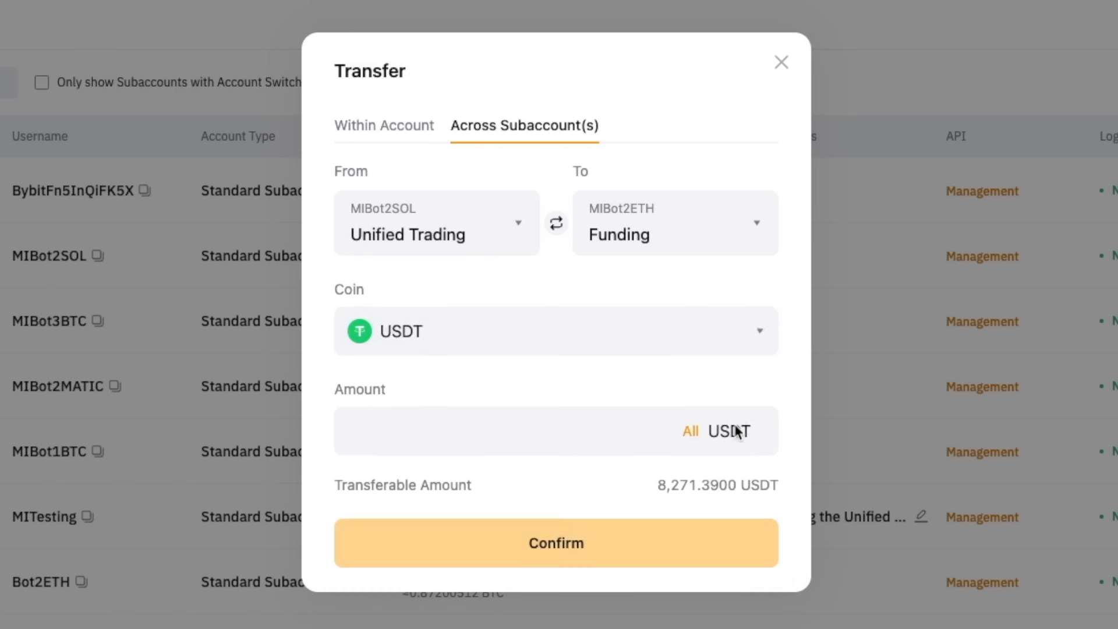
left_click(726, 236)
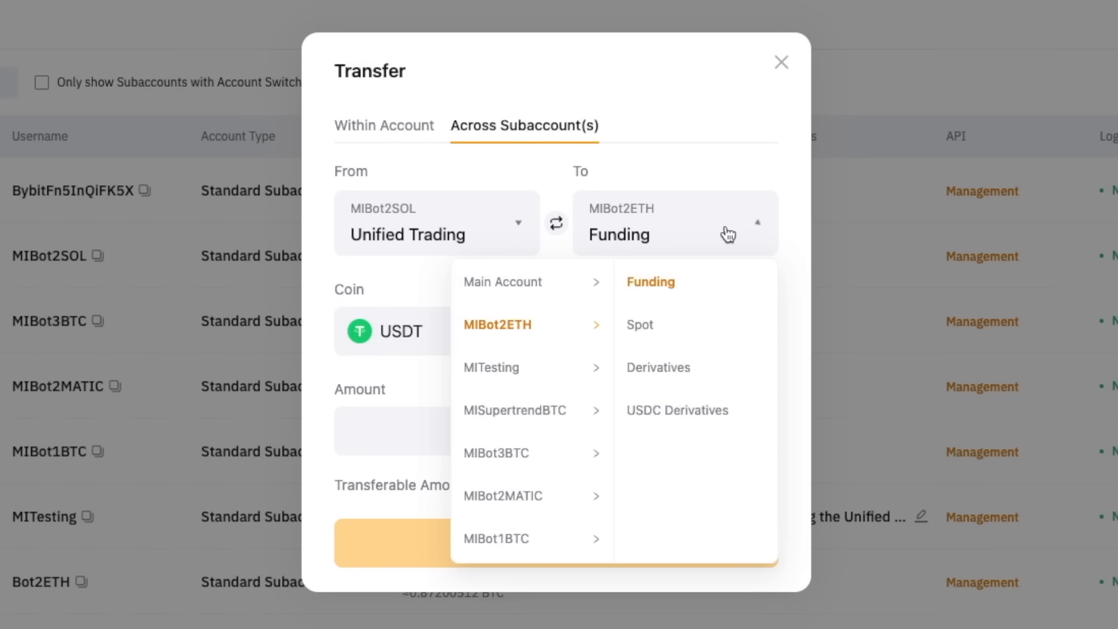
left_click(517, 421)
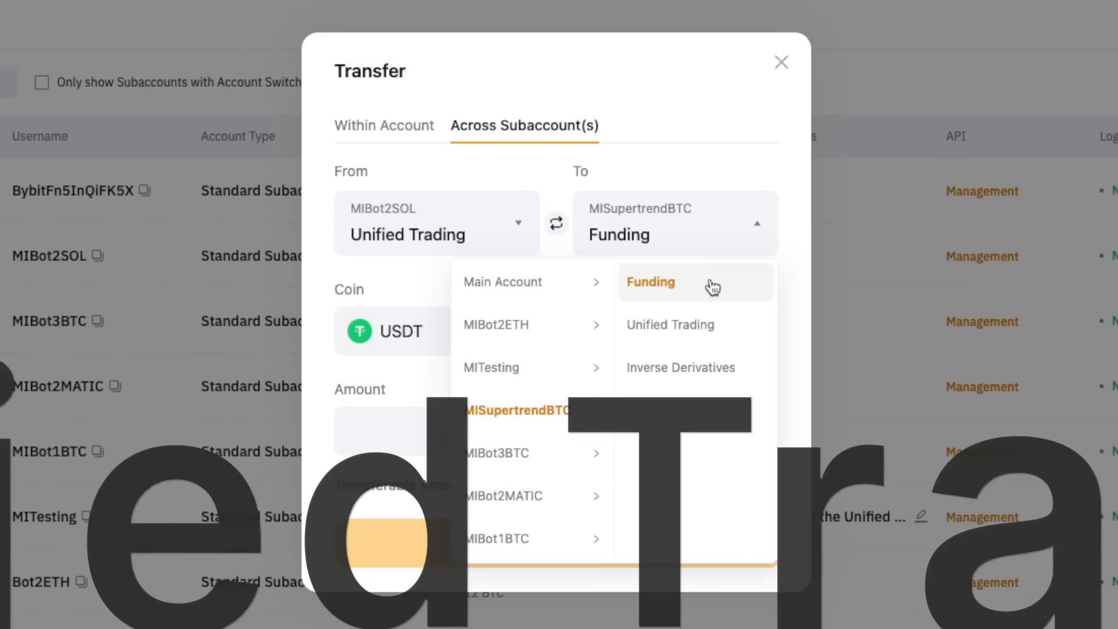
left_click(700, 326)
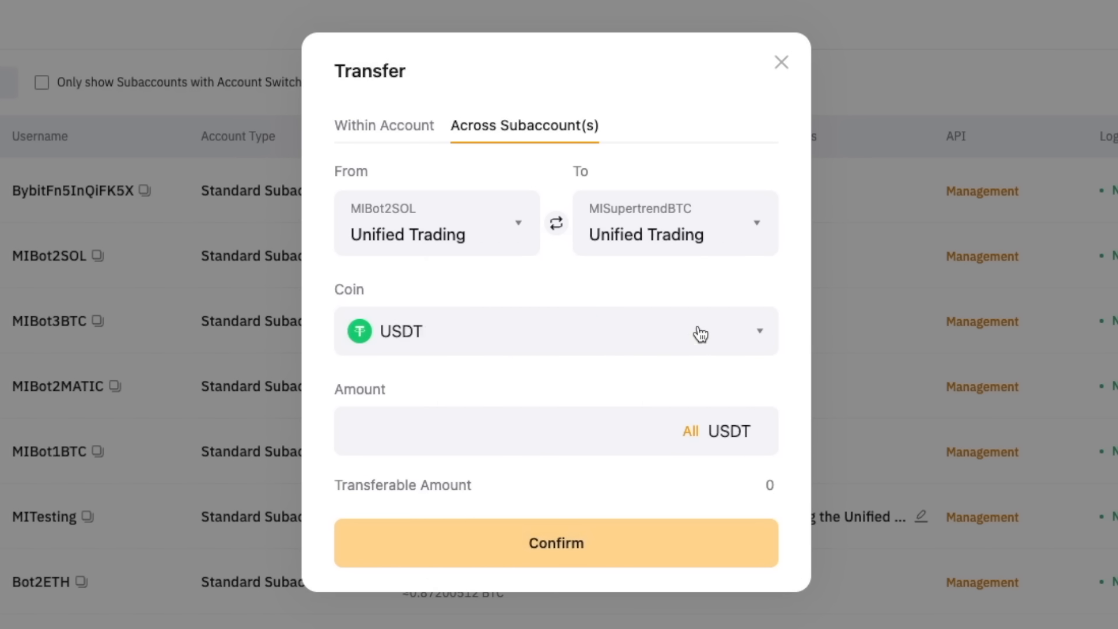
Transfer 100 USDT, then reload MISupertrendBTC's balance in WunderTrading.
left_click(572, 431)
type("100")
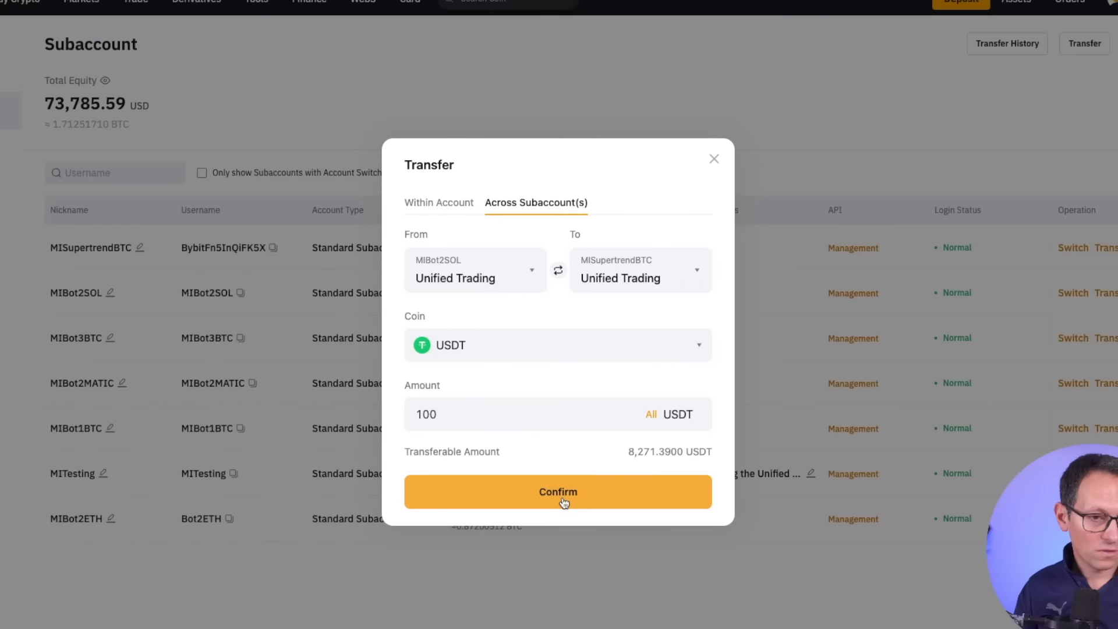
left_click(579, 557)
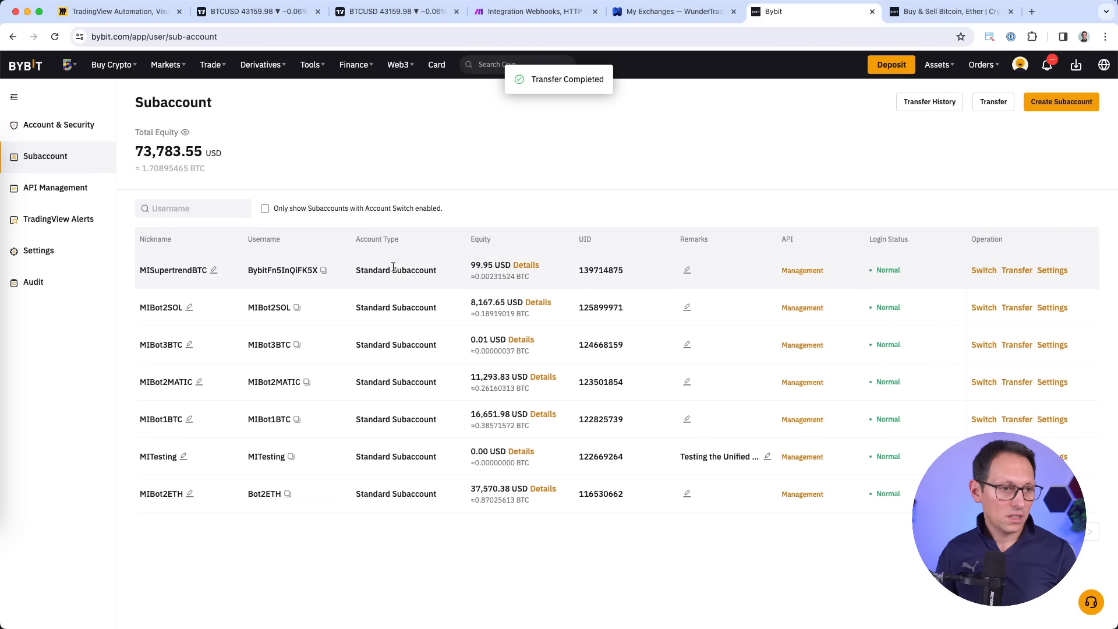
left_click_drag(398, 270, 546, 277)
left_click(650, 15)
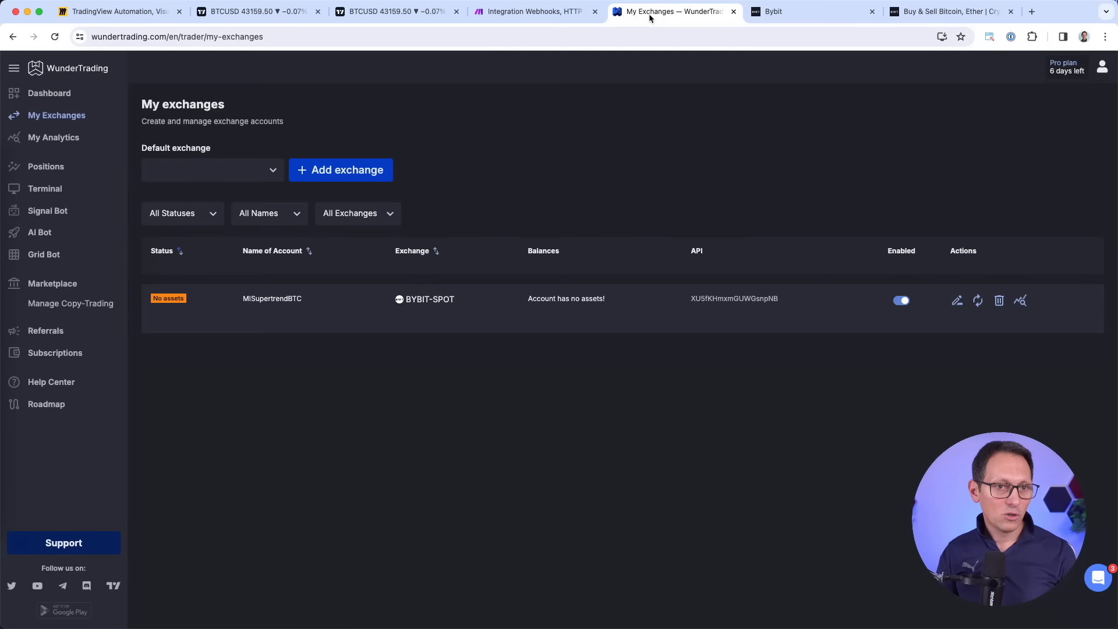
left_click(978, 307)
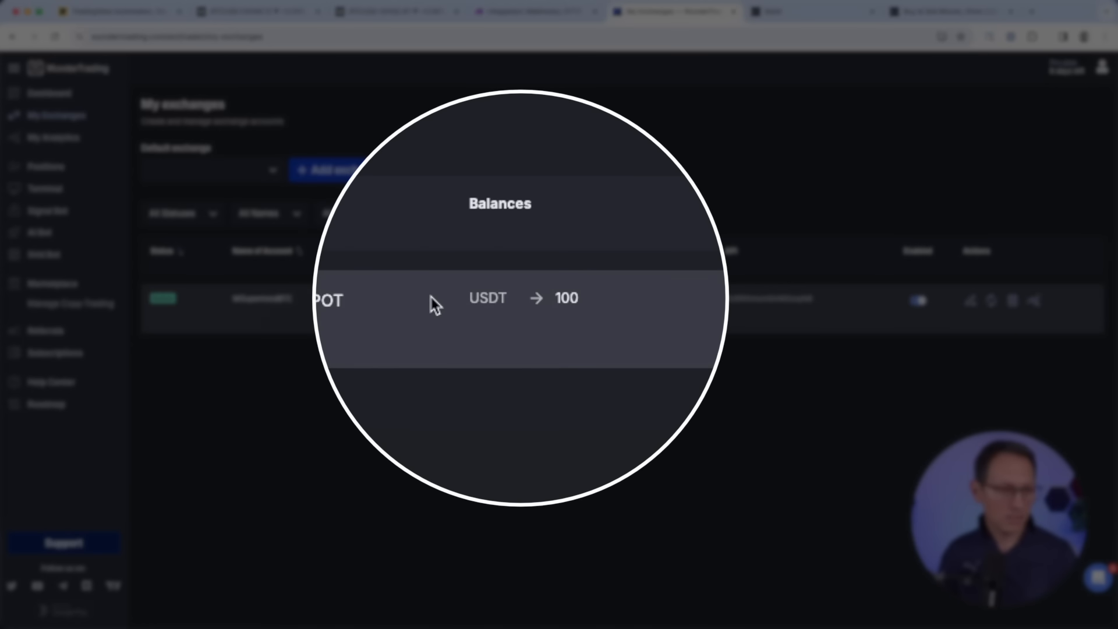
Confirm the 100 USDT balance, then start a new TradingView-driven bot on the Signal Bot page.
left_click_drag(440, 303, 643, 325)
left_click(523, 329)
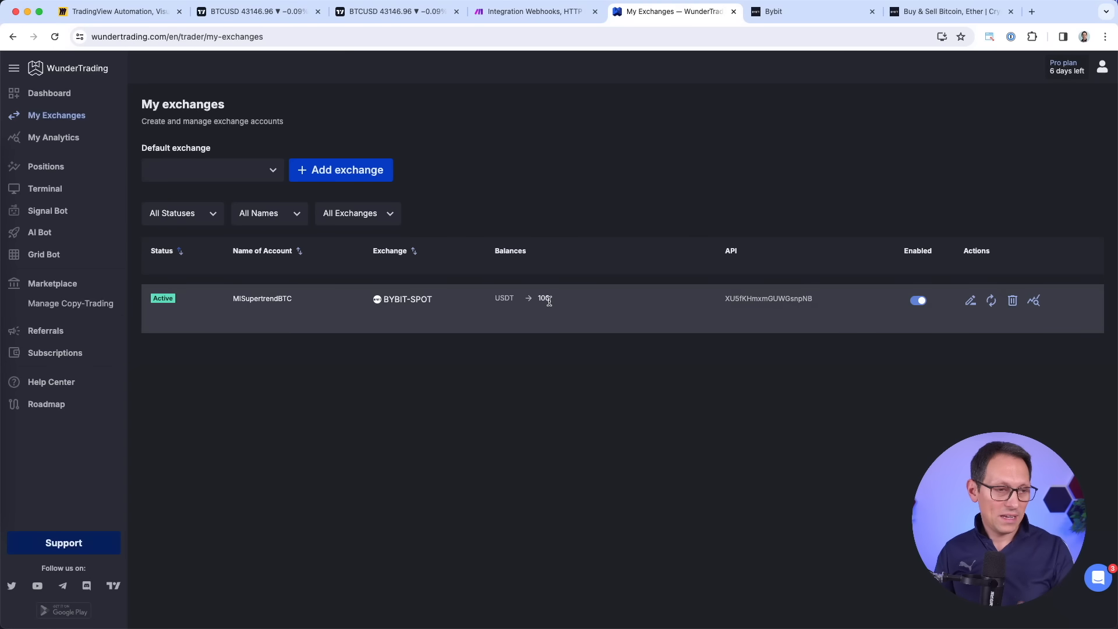
left_click(64, 215)
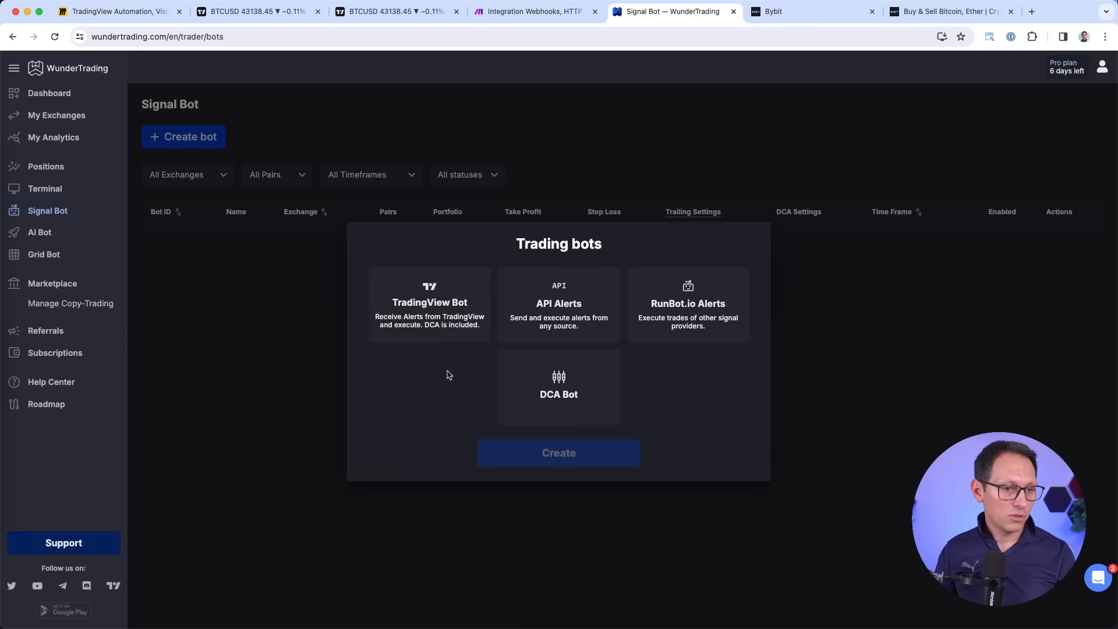
left_click(267, 297)
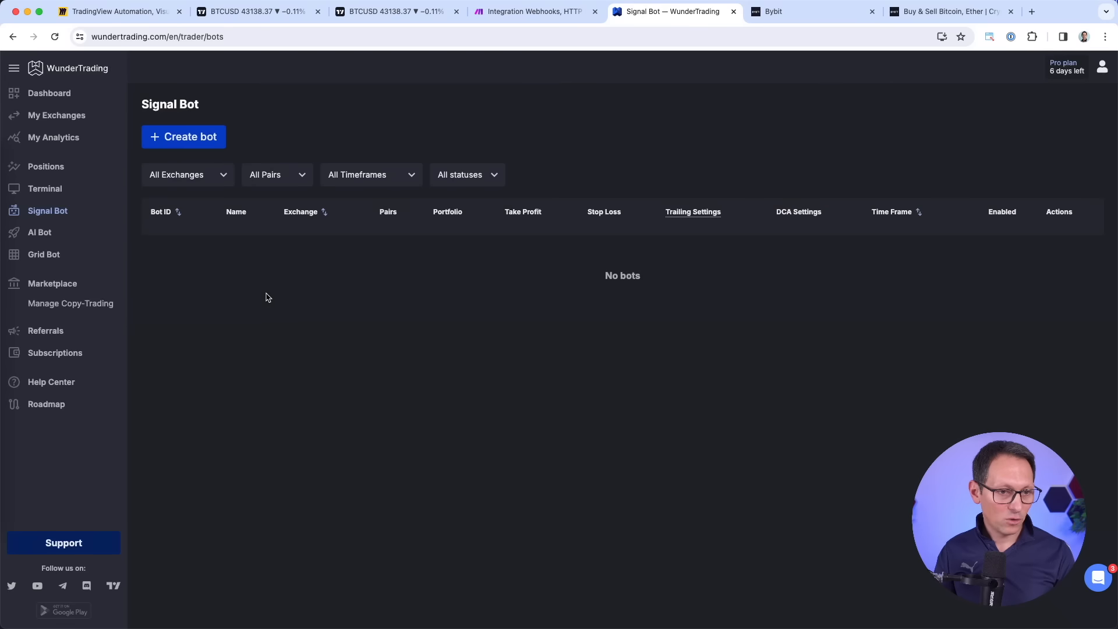
left_click(209, 138)
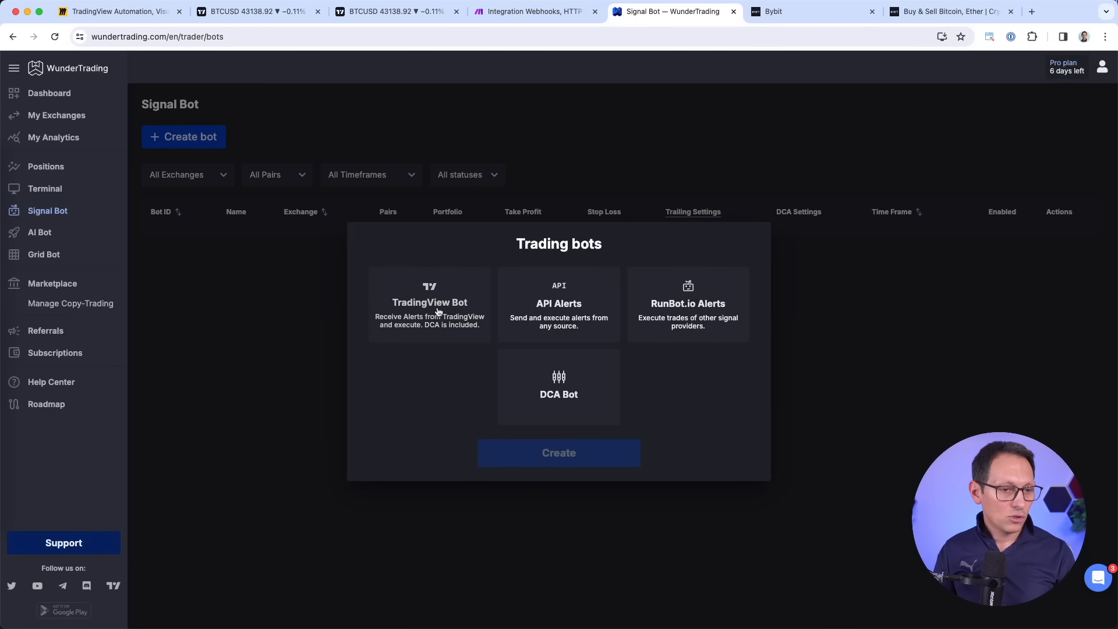
left_click(438, 312)
Create the TradingView bot and name it MISupertrendBTC, copied from Bybit's subaccount nickname.
left_click(512, 452)
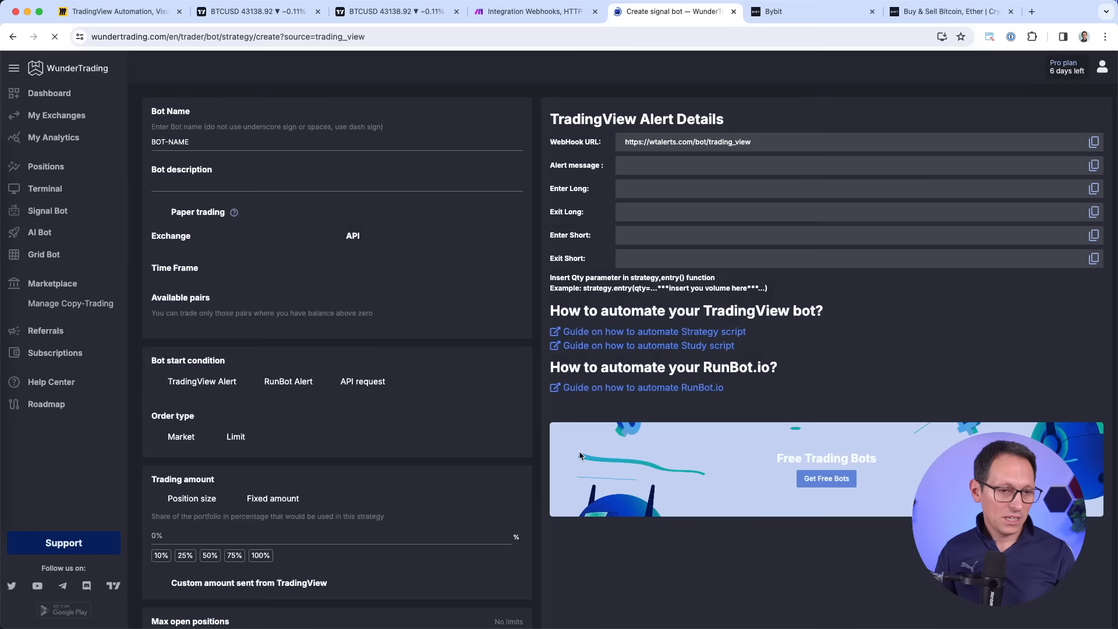
triple_click(276, 143)
key("BackSpace")
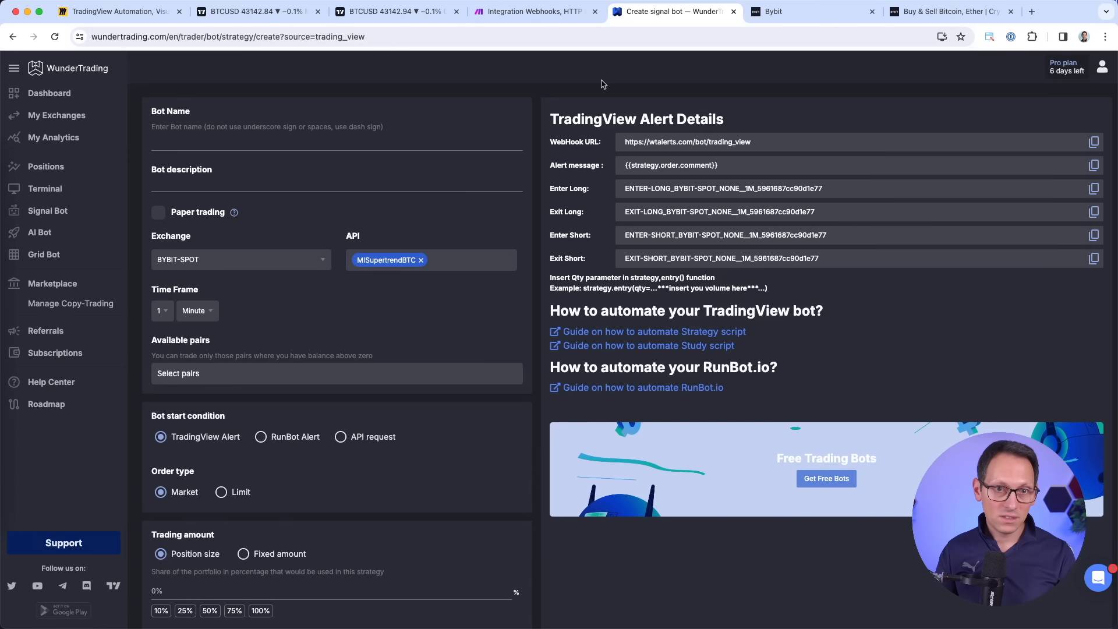
left_click(768, 15)
left_click(214, 271)
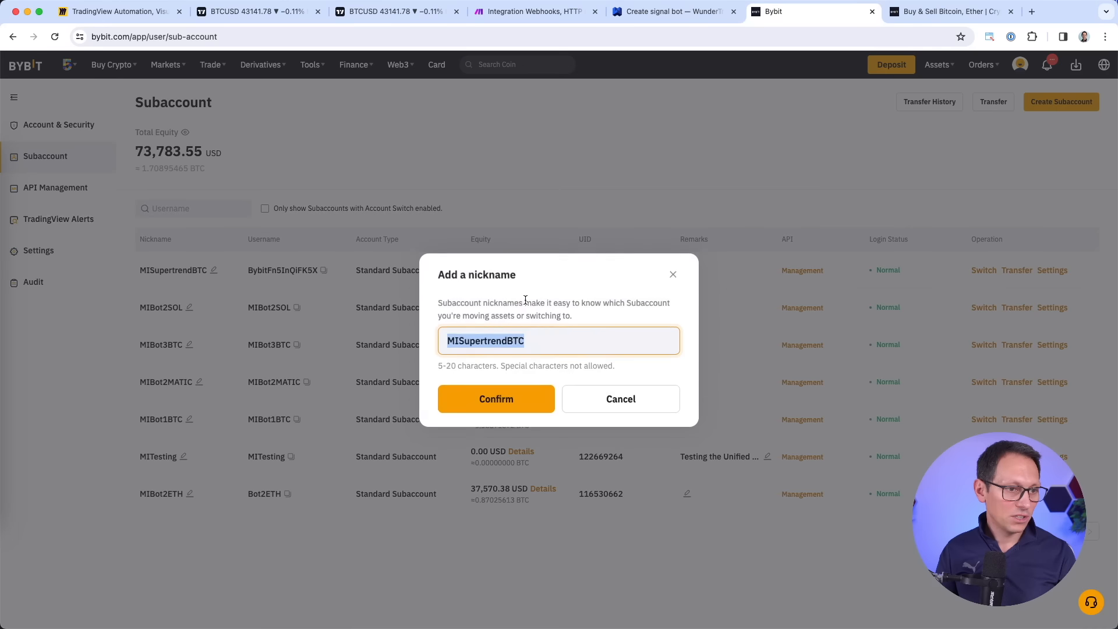
key("ctrl+c")
left_click(670, 11)
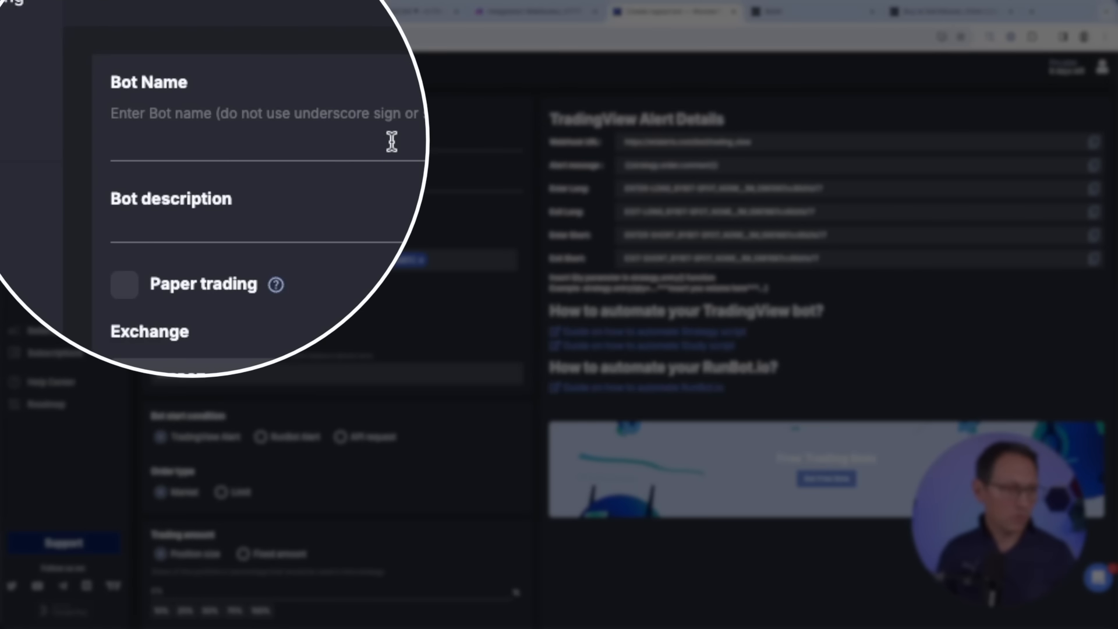
key("ctrl+v")
Set exchange BYBIT-SPOT, API account MISupertrendBTC and trading pair BTCUSDT.
left_click(223, 259)
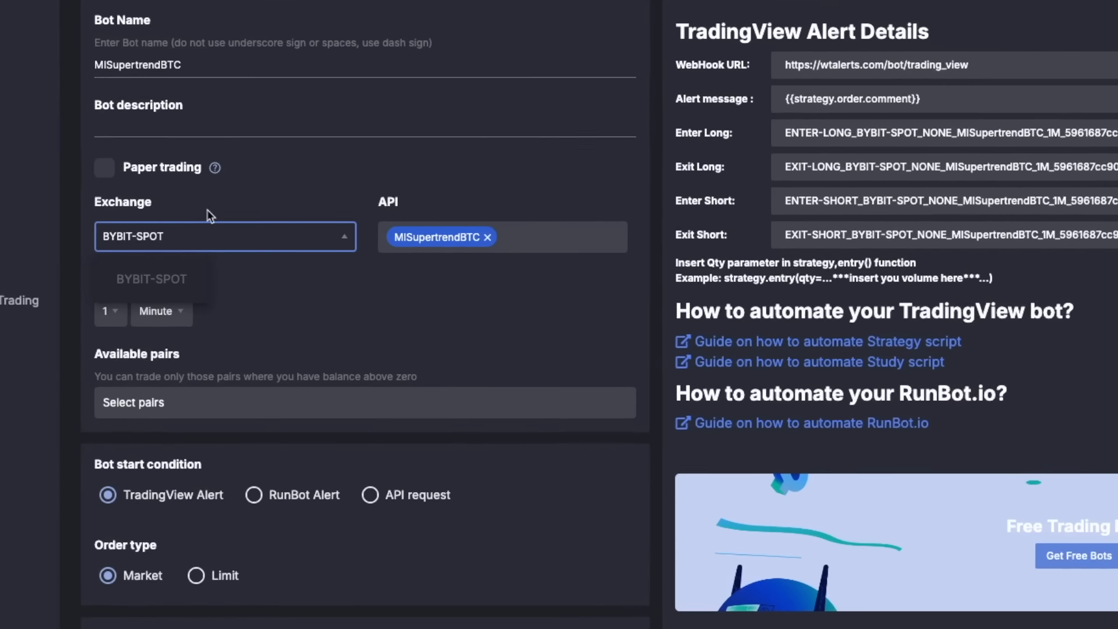
left_click(231, 236)
left_click(559, 226)
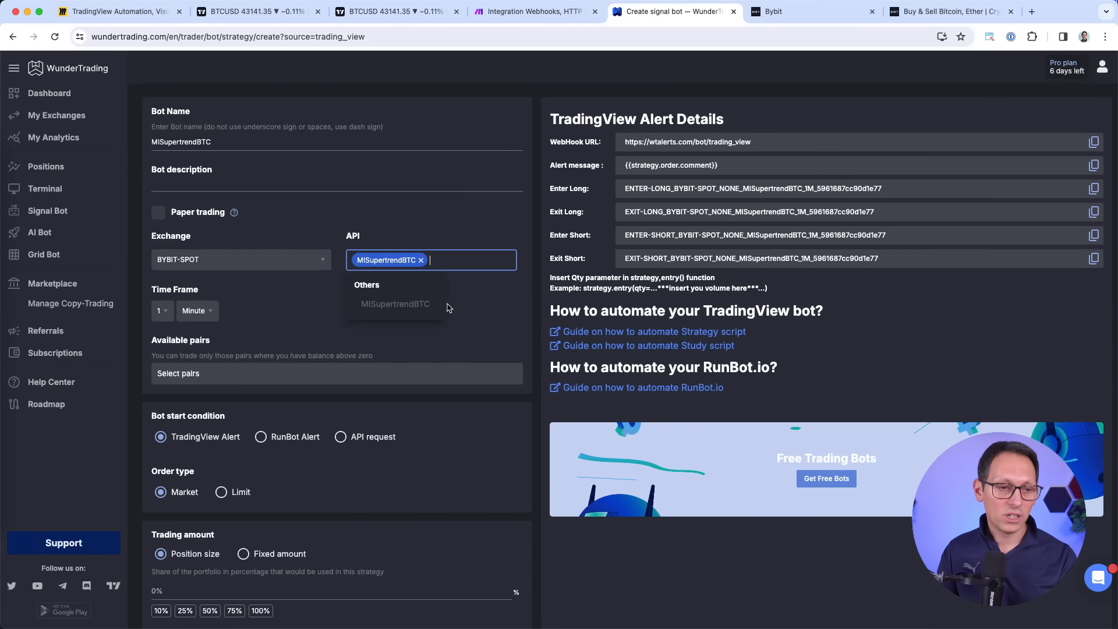
left_click(457, 313)
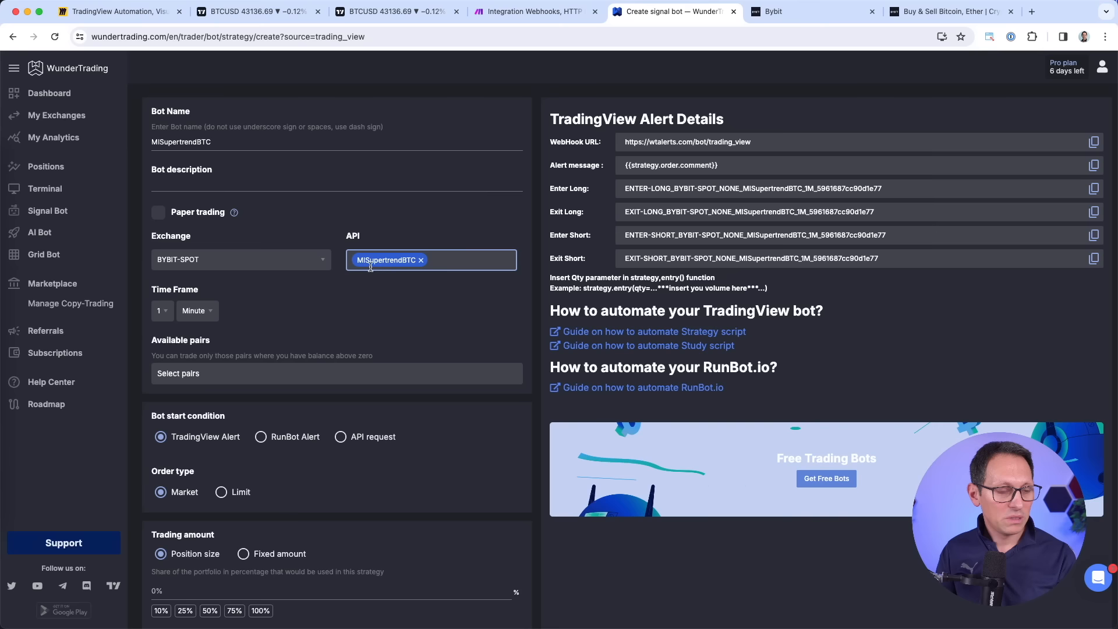
left_click(274, 373)
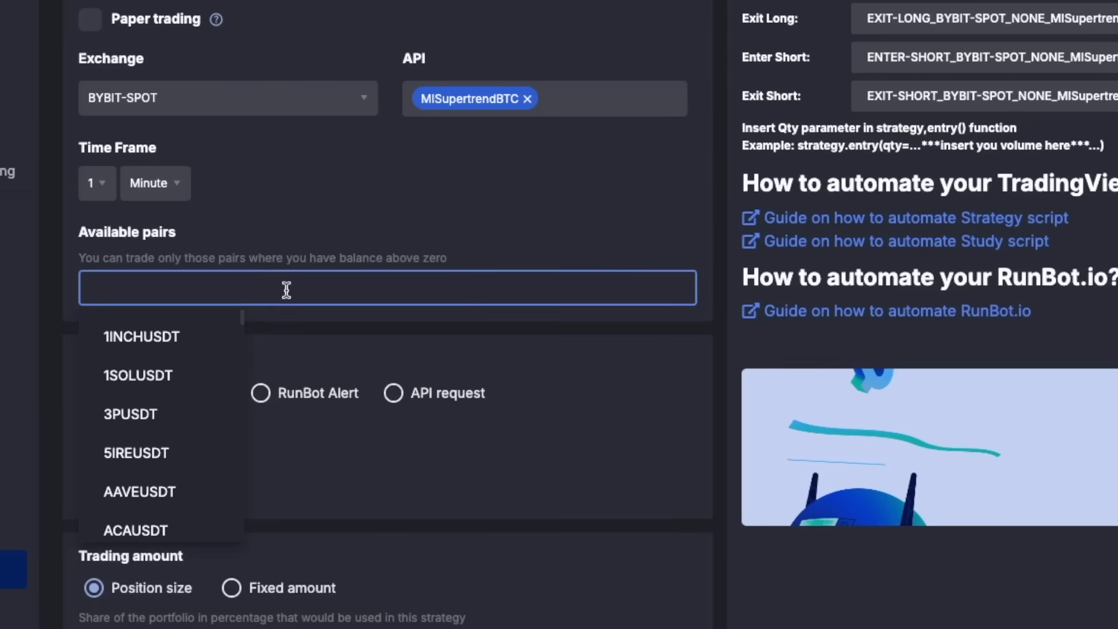
type("BTC")
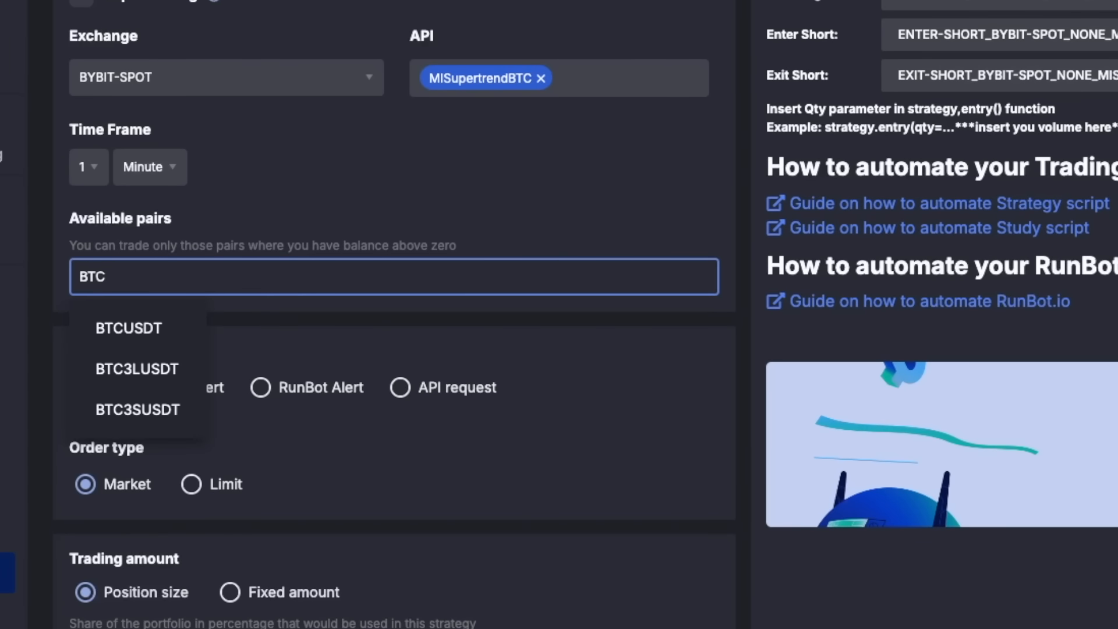
left_click(154, 328)
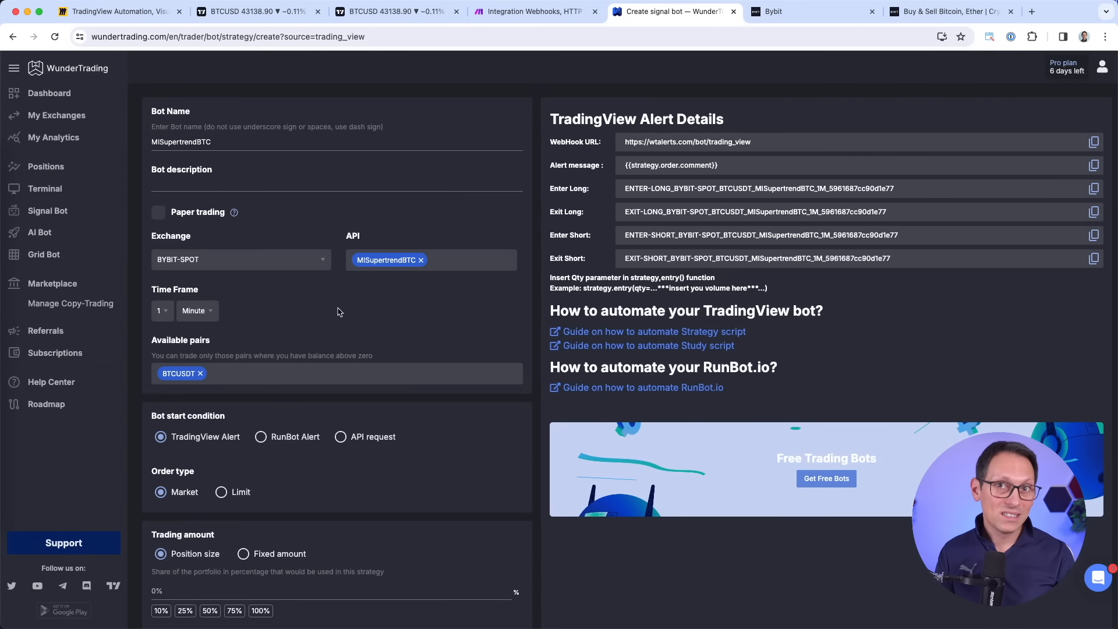
Change the time frame unit to Day.
scroll(340, 313, "down", 1)
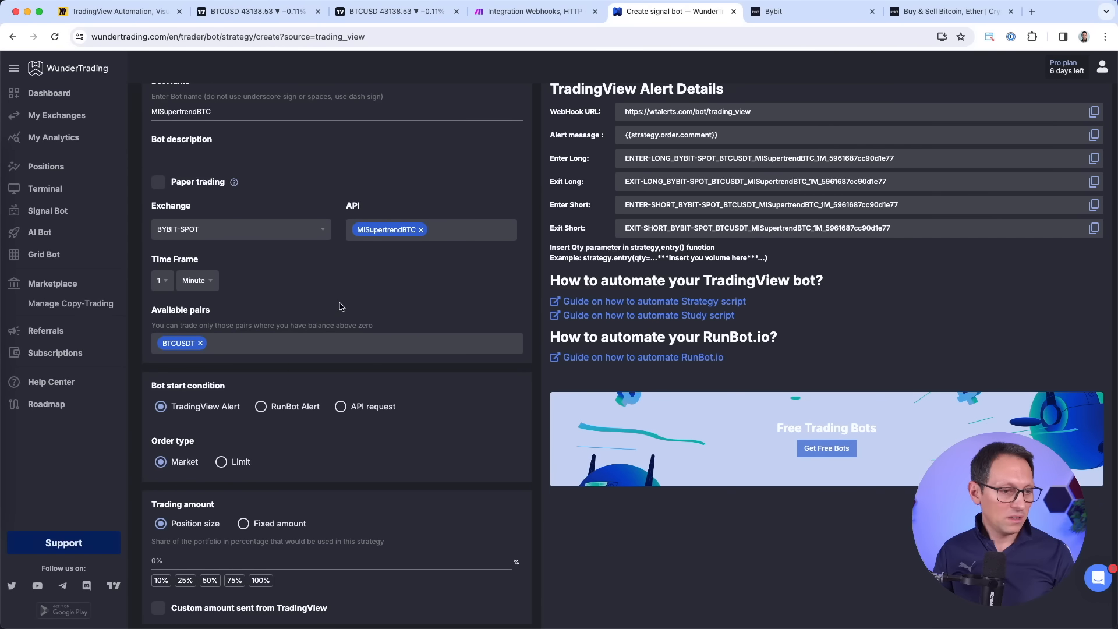
scroll(340, 307, "down", 3)
scroll(169, 231, "up", 2)
left_click(194, 224)
left_click(213, 300)
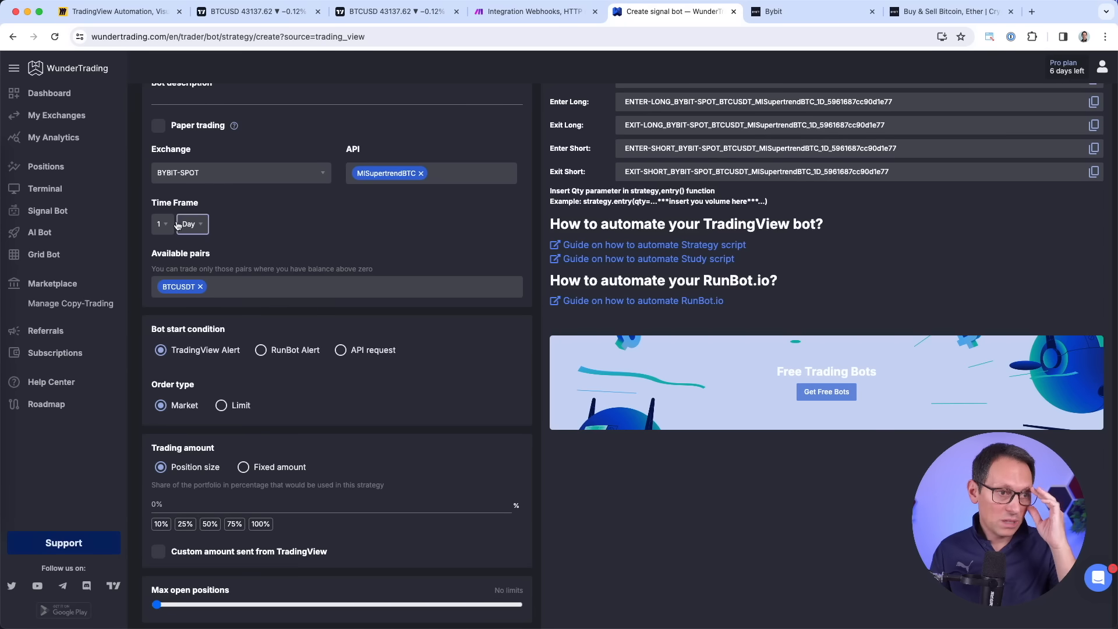
scroll(456, 251, "down", 3)
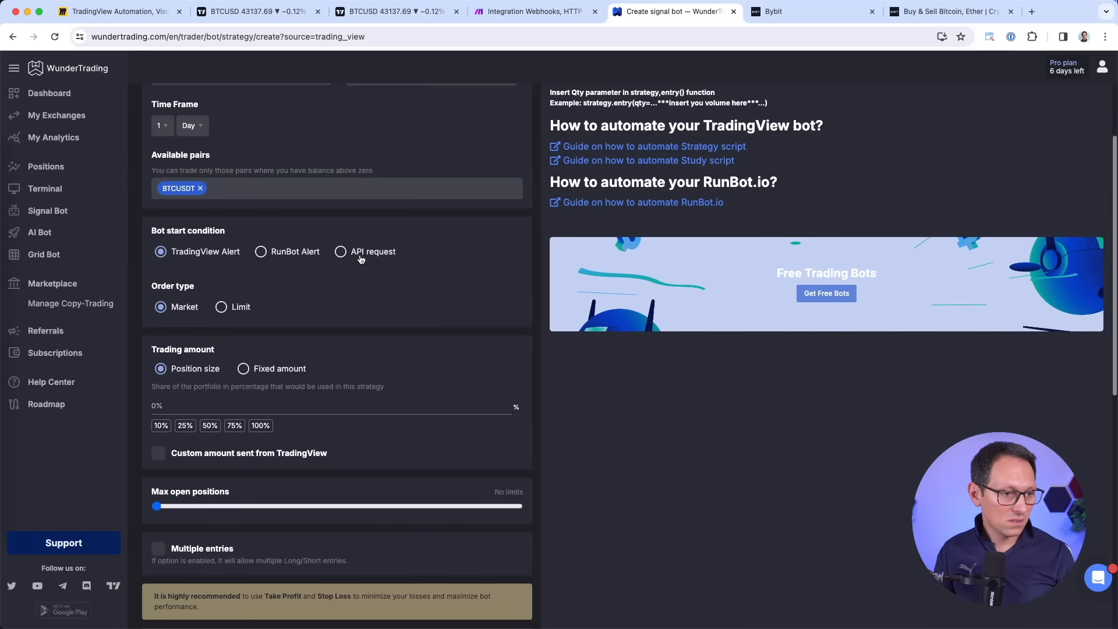
scroll(360, 254, "down", 2)
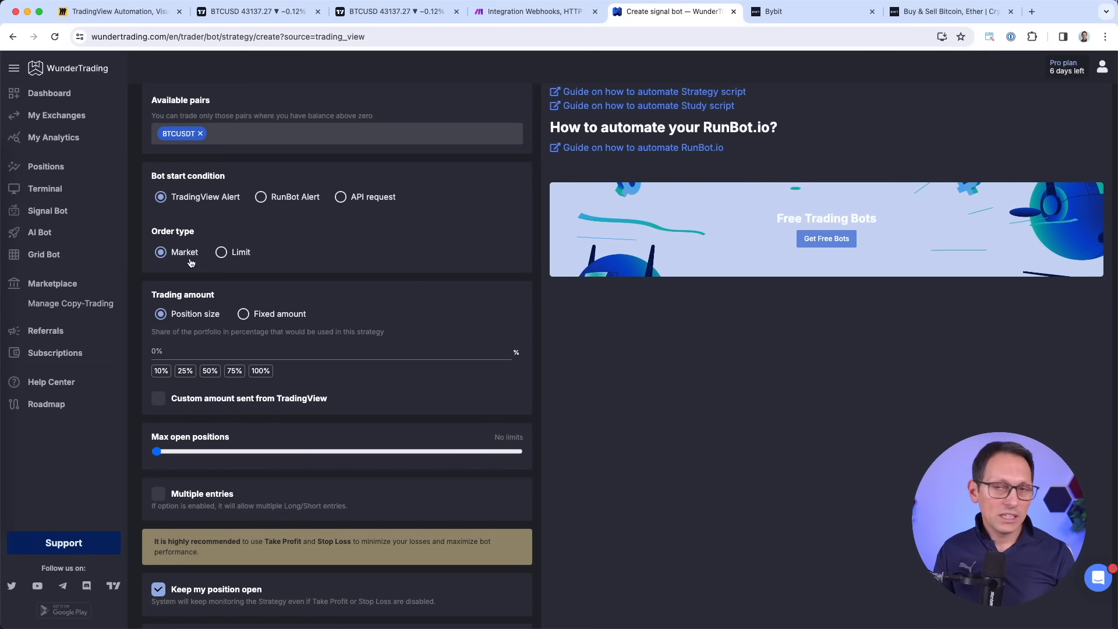
scroll(195, 263, "down", 1)
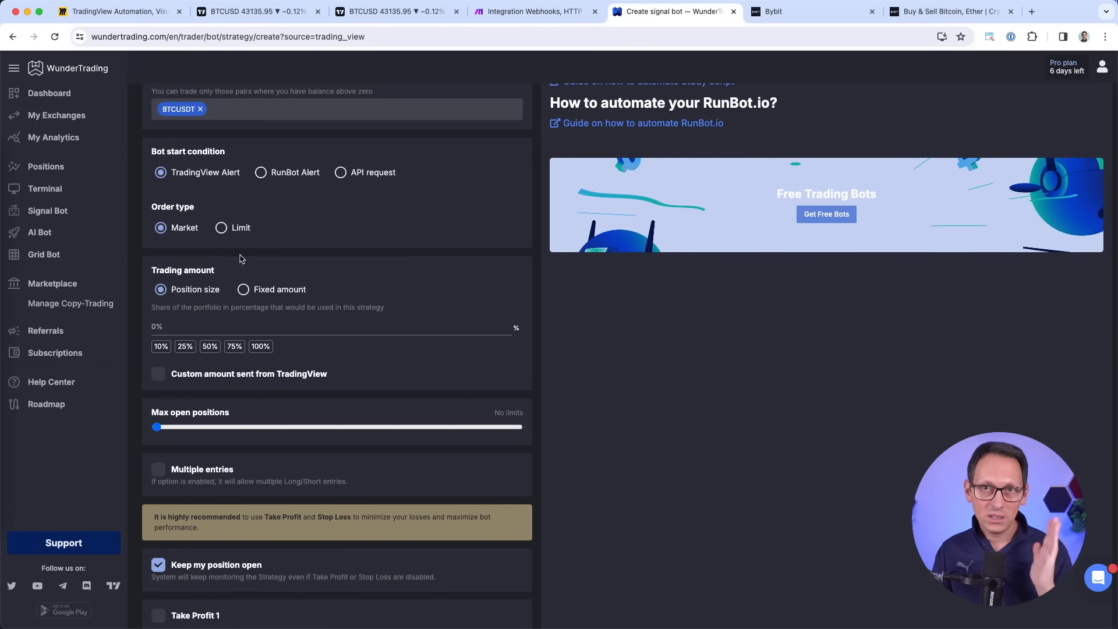
Use 100% position size, max 1 open position, no kept positions, then create and save the bot.
left_click(261, 346)
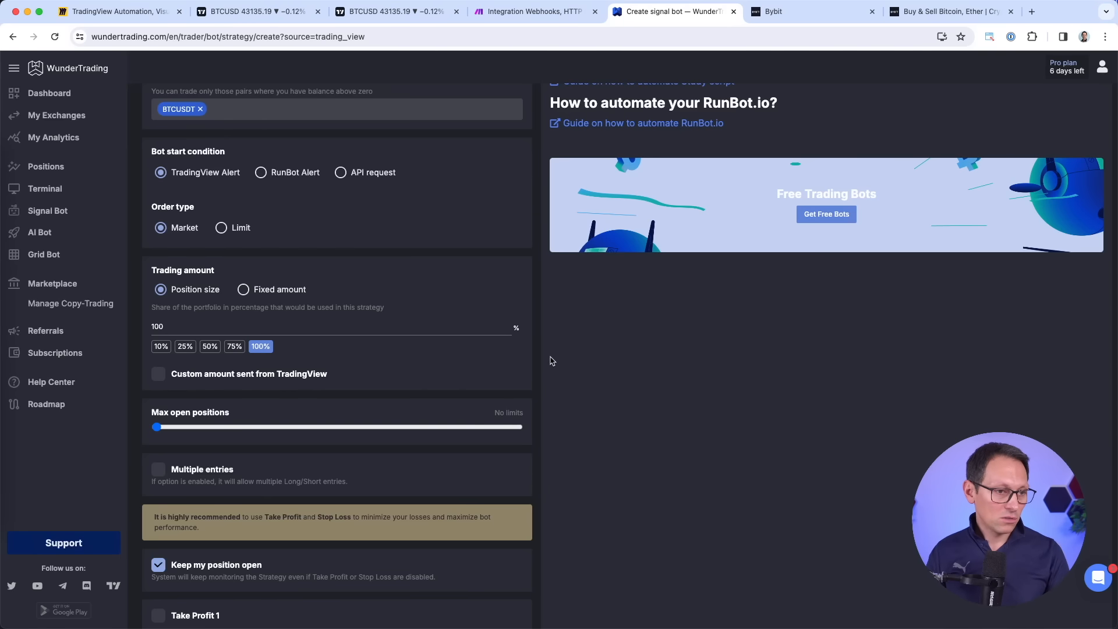
left_click(233, 328)
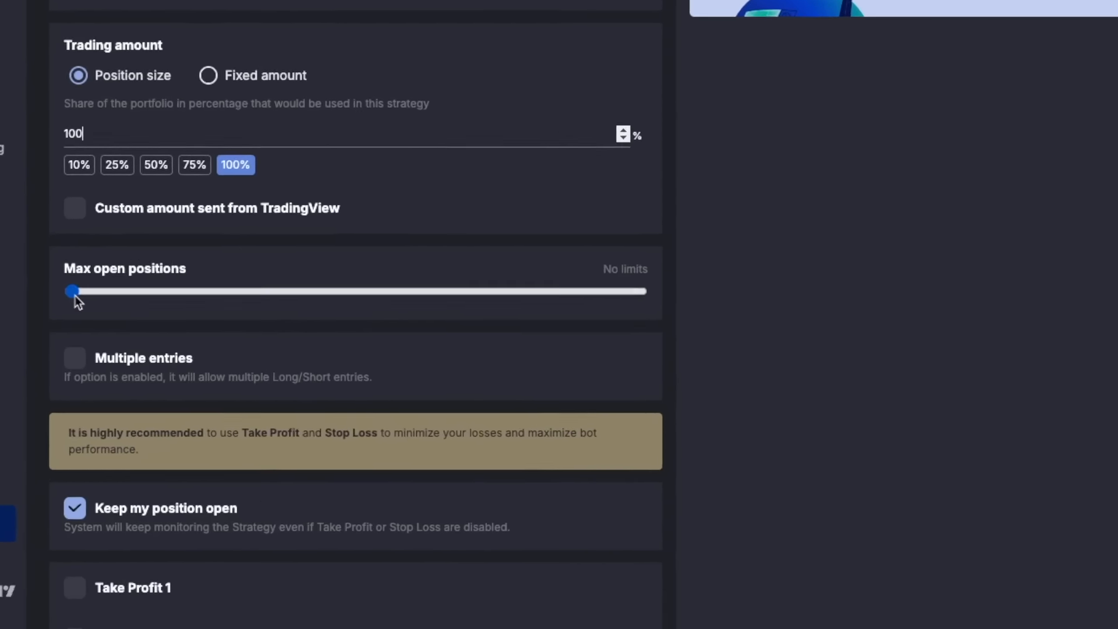
left_click(135, 394)
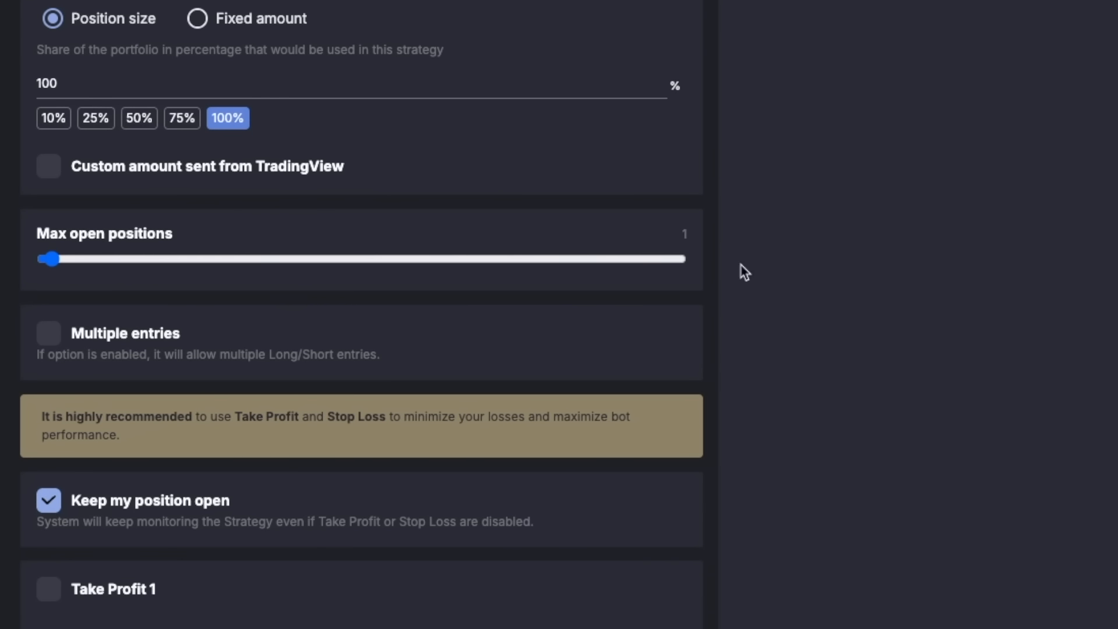
scroll(763, 260, "down", 1)
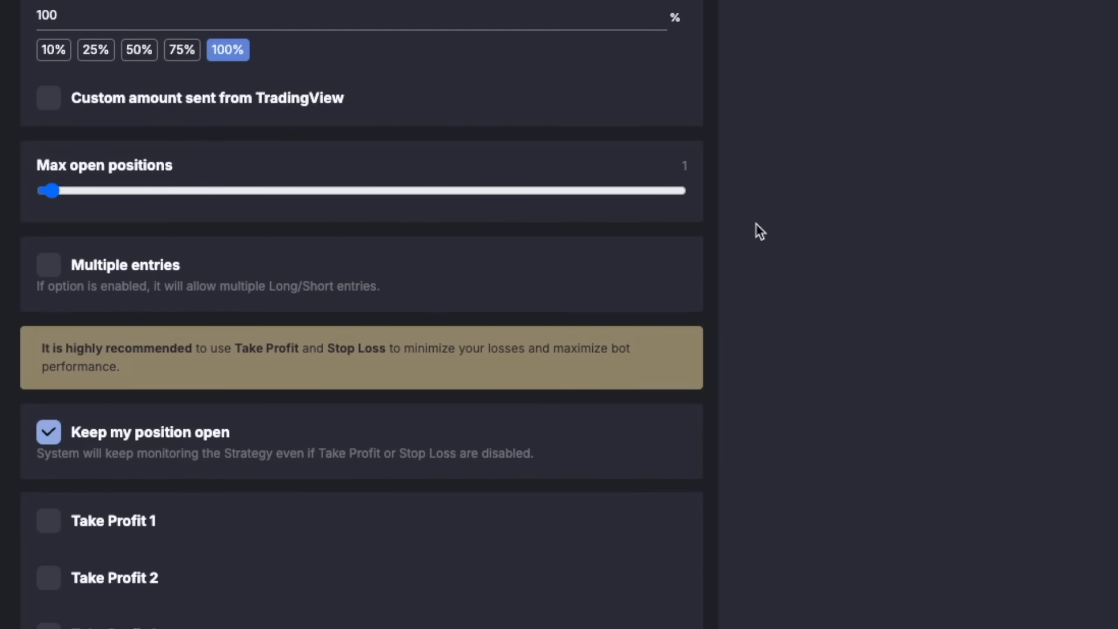
scroll(237, 370, "down", 4)
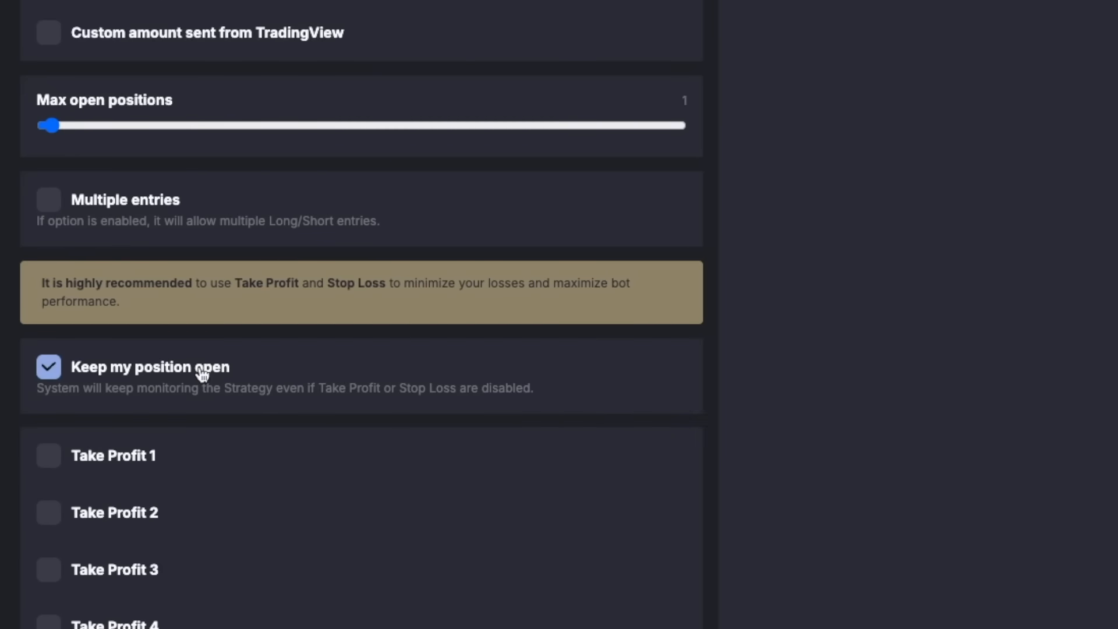
left_click(47, 172)
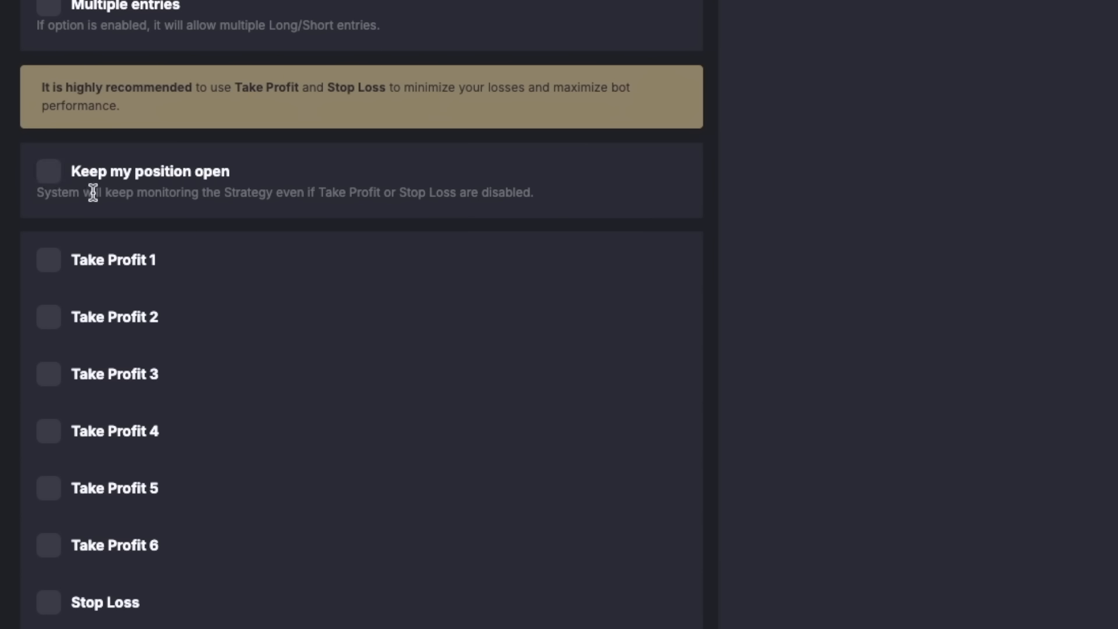
scroll(757, 195, "up", 3)
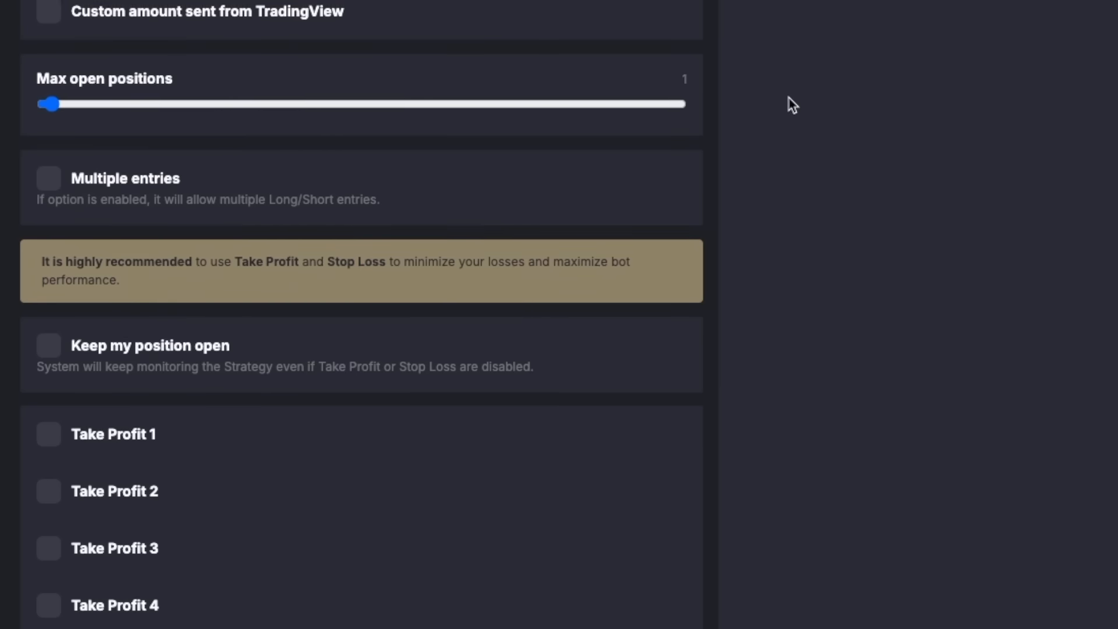
scroll(789, 103, "down", 8)
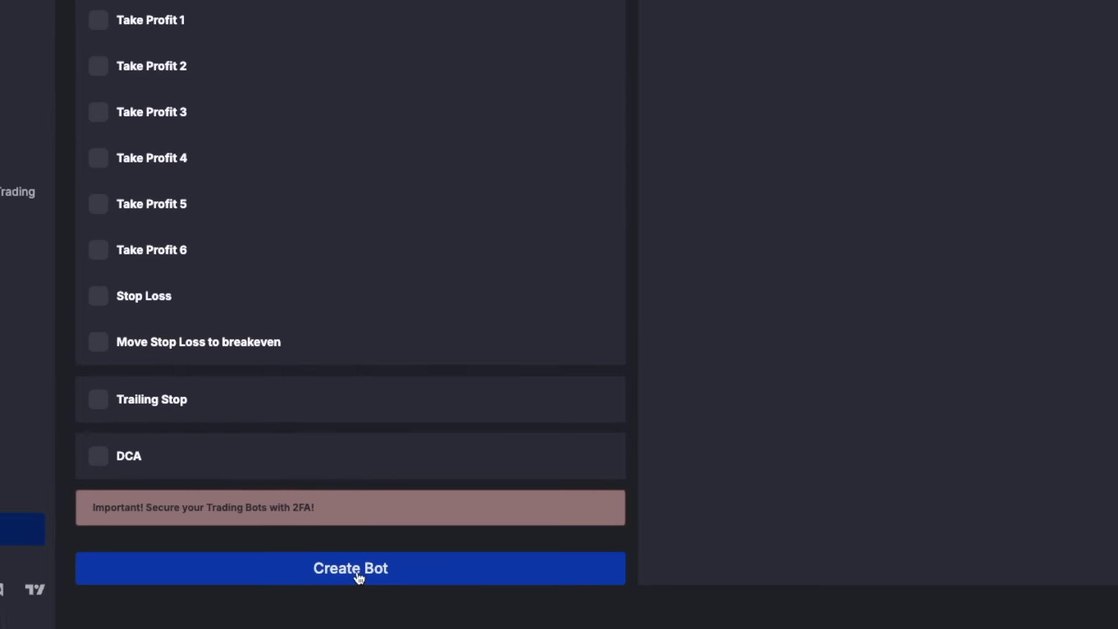
left_click(361, 578)
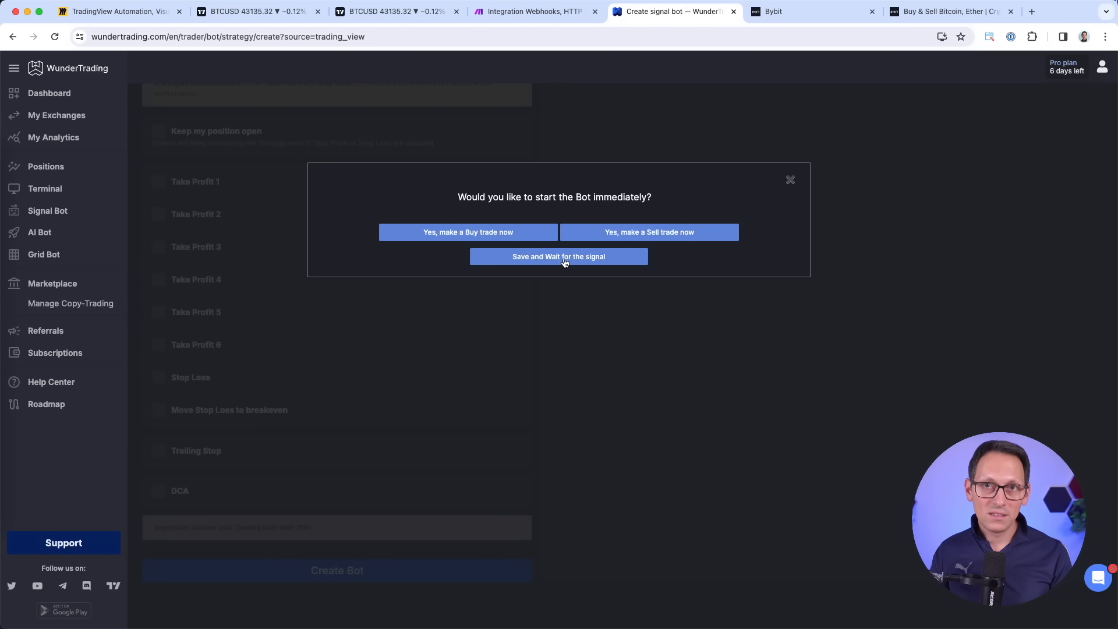
left_click(564, 263)
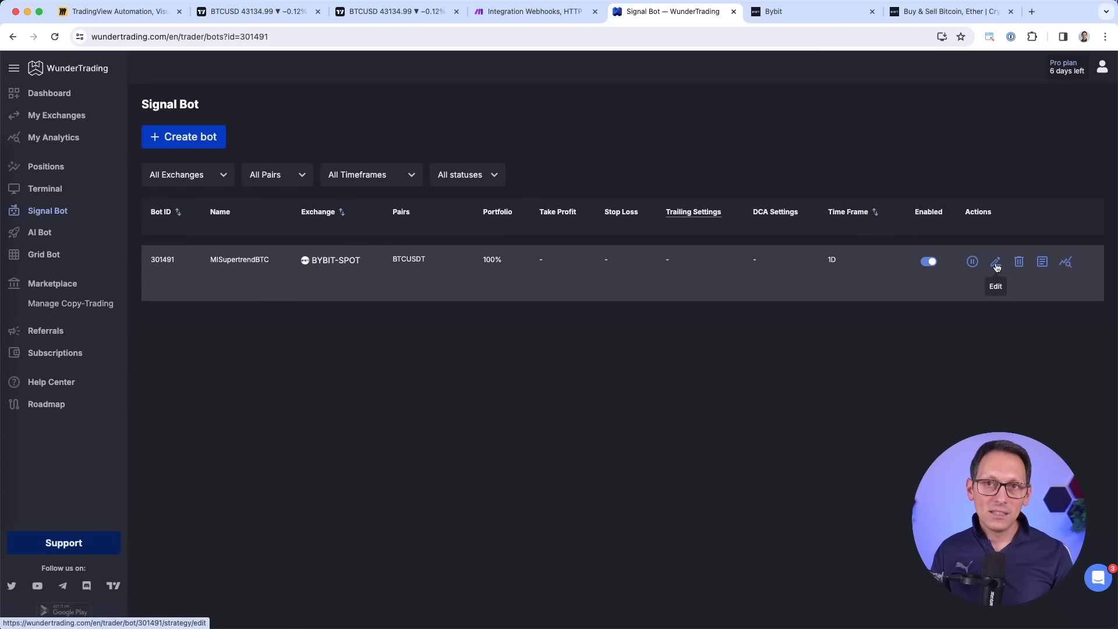
Open bot 301491's settings, then erase the old red markings on the Miro board.
left_click(996, 263)
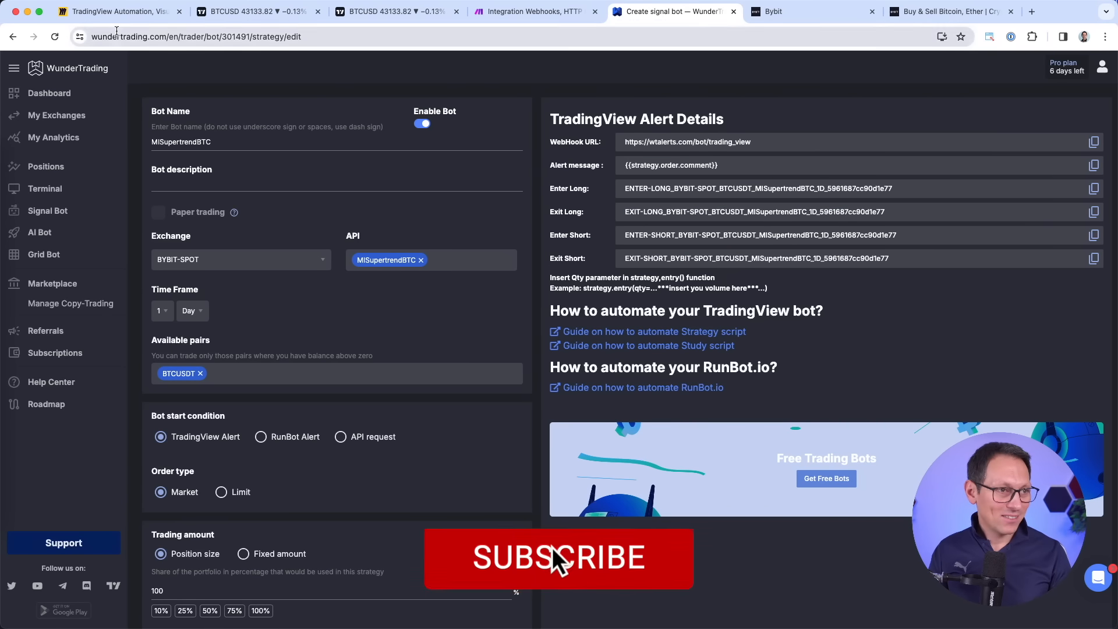
left_click(117, 11)
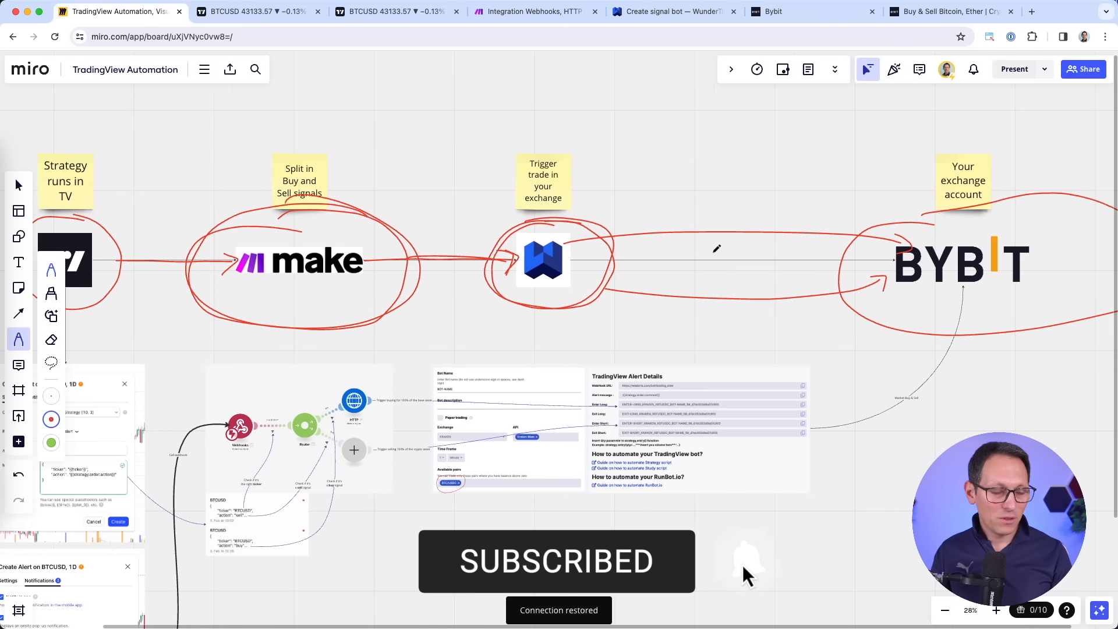
scroll(717, 249, "left", 1)
left_click(51, 339)
mouse_move(120, 270)
left_mouse_down()
mouse_move(227, 246)
mouse_move(838, 280)
left_mouse_up()
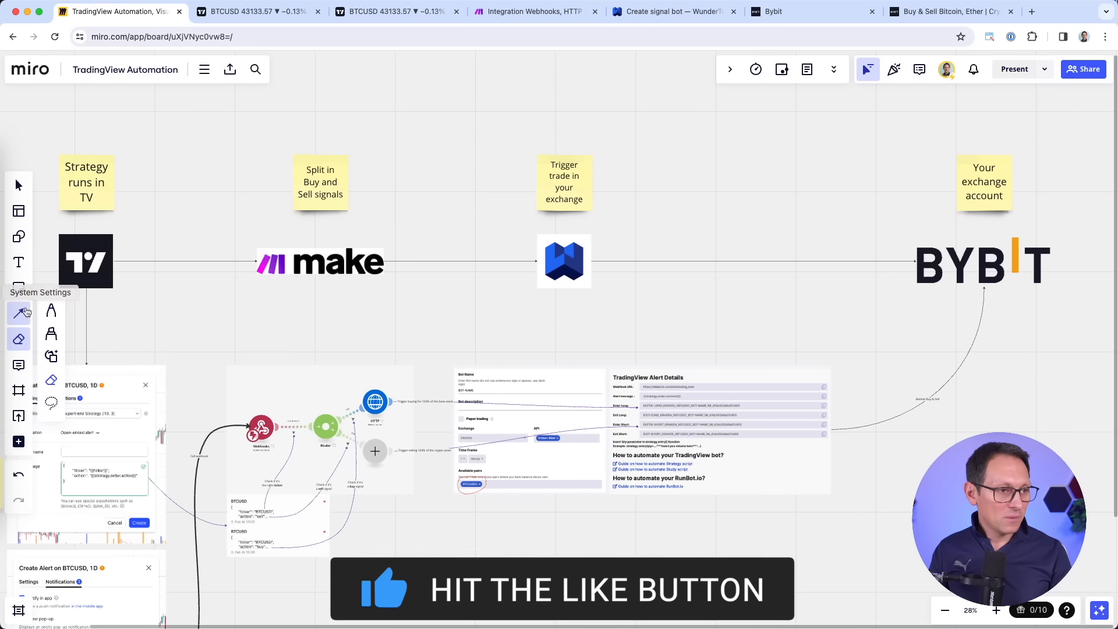
Draw red circles around the make and WunderTrading logos joined by a red stroke.
left_click(51, 311)
mouse_move(325, 236)
left_mouse_down()
mouse_move(283, 229)
mouse_move(425, 291)
mouse_move(303, 231)
left_mouse_up()
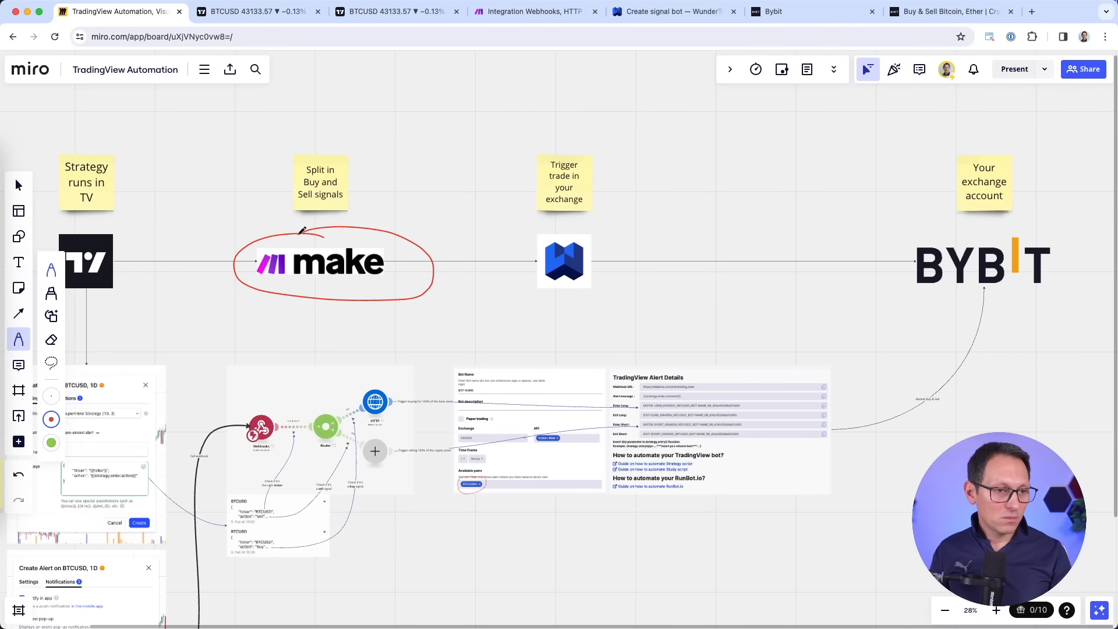
scroll(429, 252, "left", 1)
mouse_move(611, 227)
left_mouse_down()
mouse_move(550, 236)
mouse_move(663, 261)
left_mouse_up()
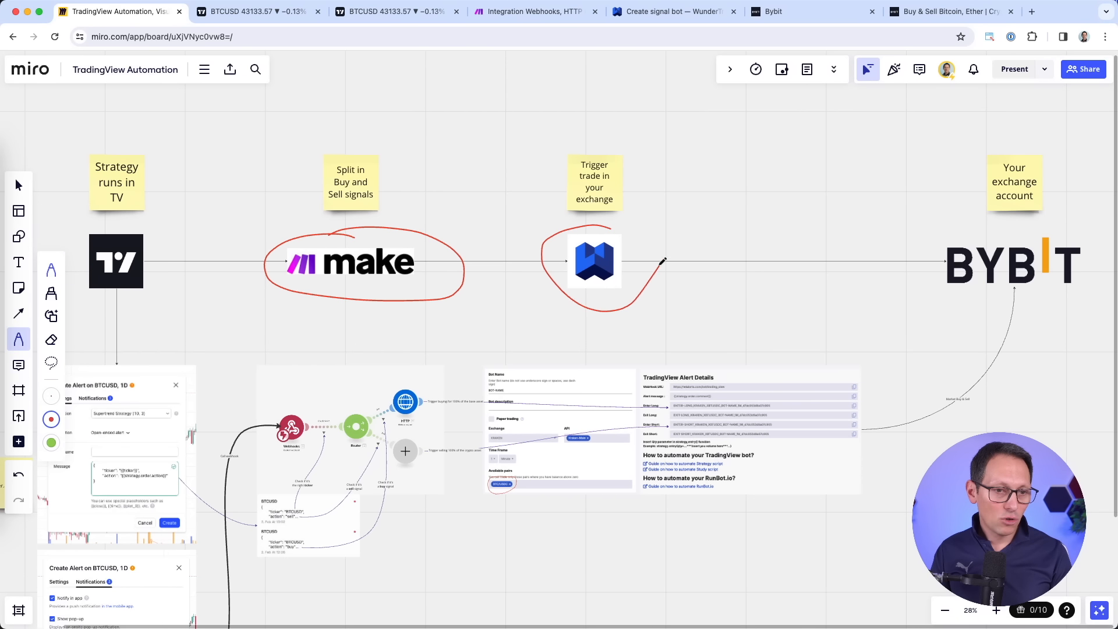
left_click_drag(449, 253, 503, 230)
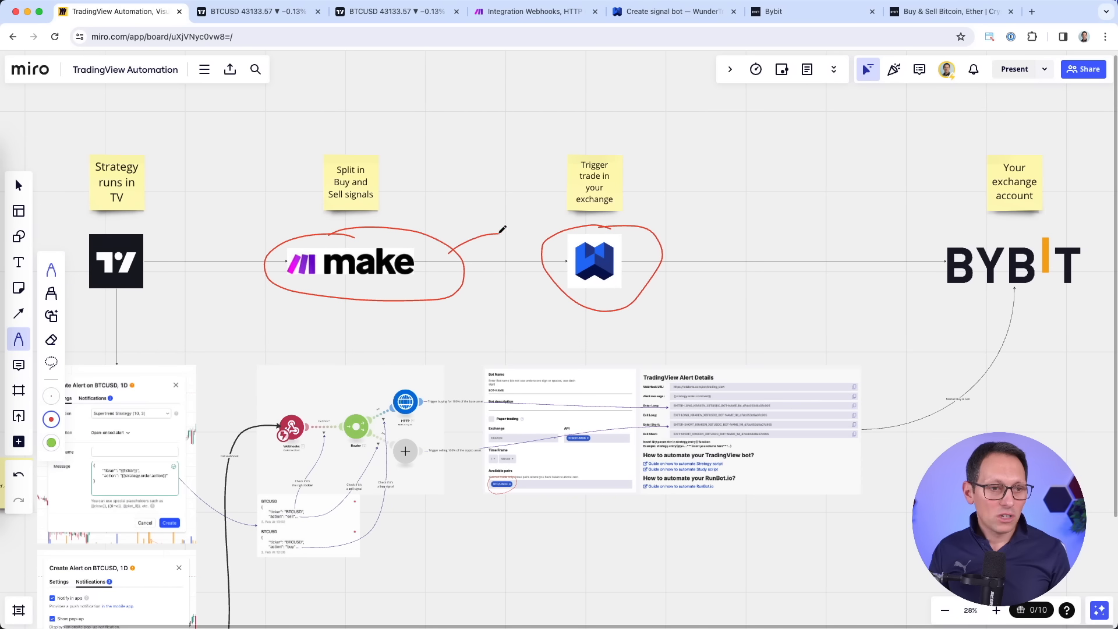
left_click(656, 12)
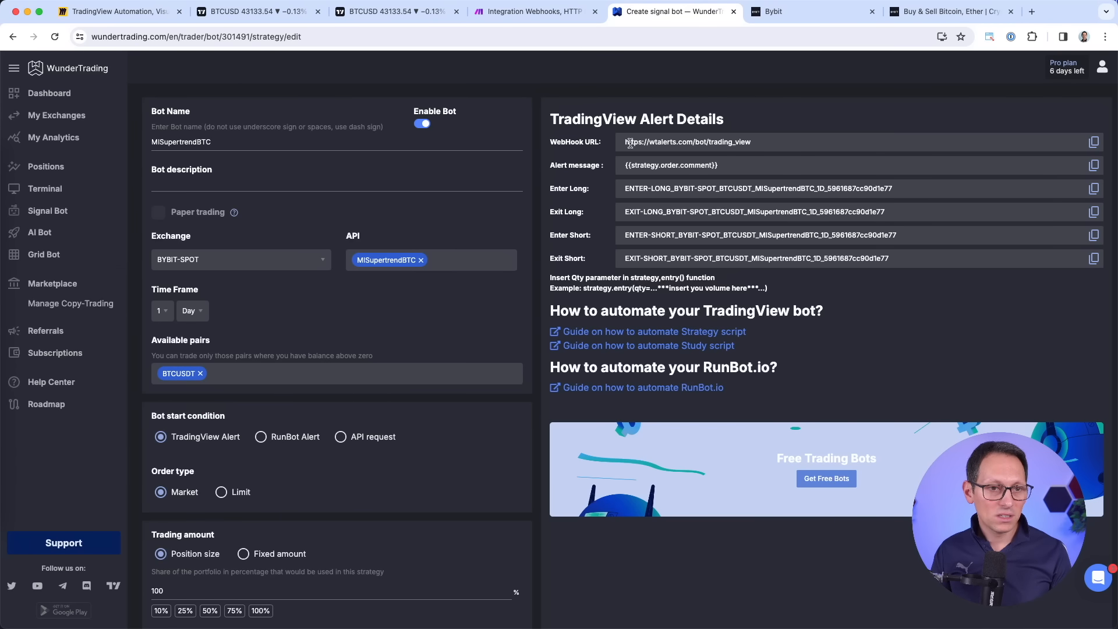
Point out the WebHook URL and the ENTER-LONG and ENTER-SHORT alert IDs with their labels.
left_click_drag(634, 141, 767, 143)
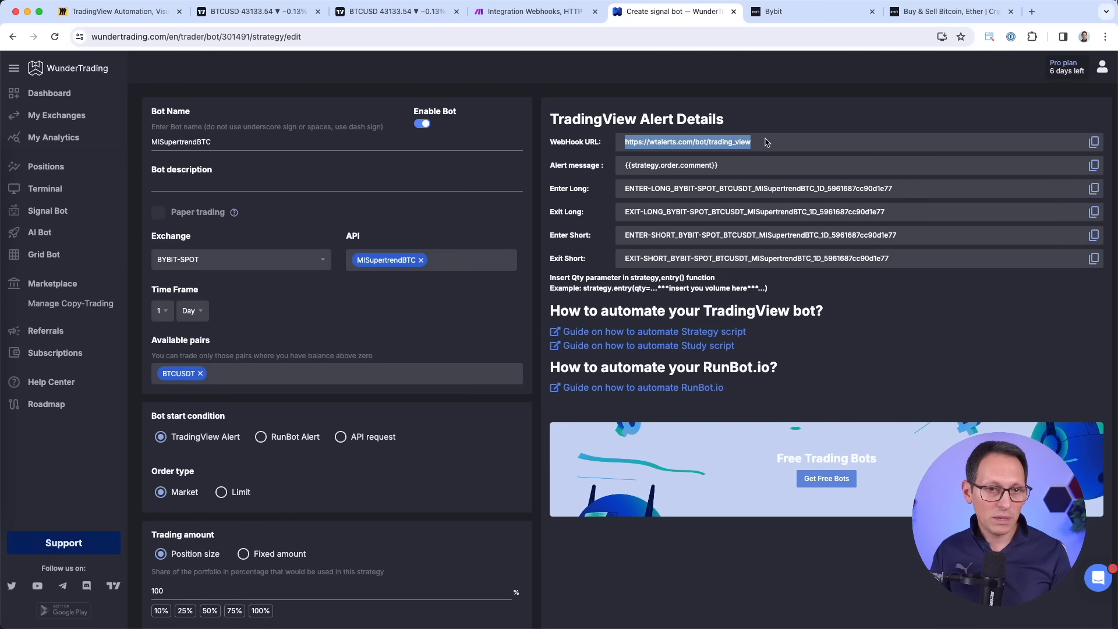
left_click_drag(624, 190, 909, 258)
left_click(915, 275)
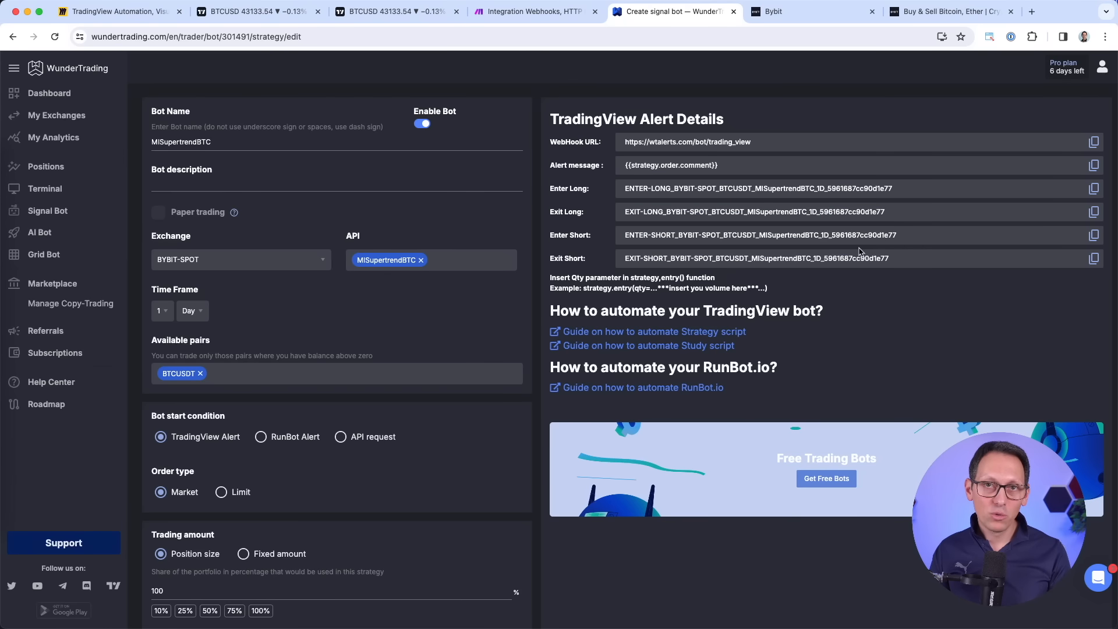
left_click_drag(624, 188, 667, 185)
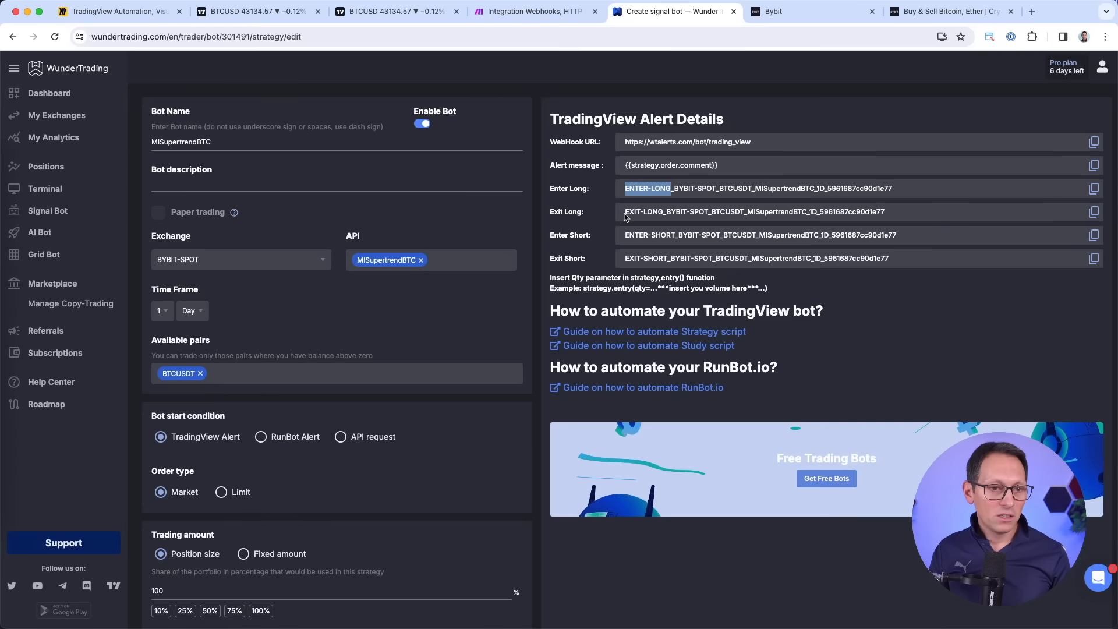
left_click_drag(624, 235, 677, 233)
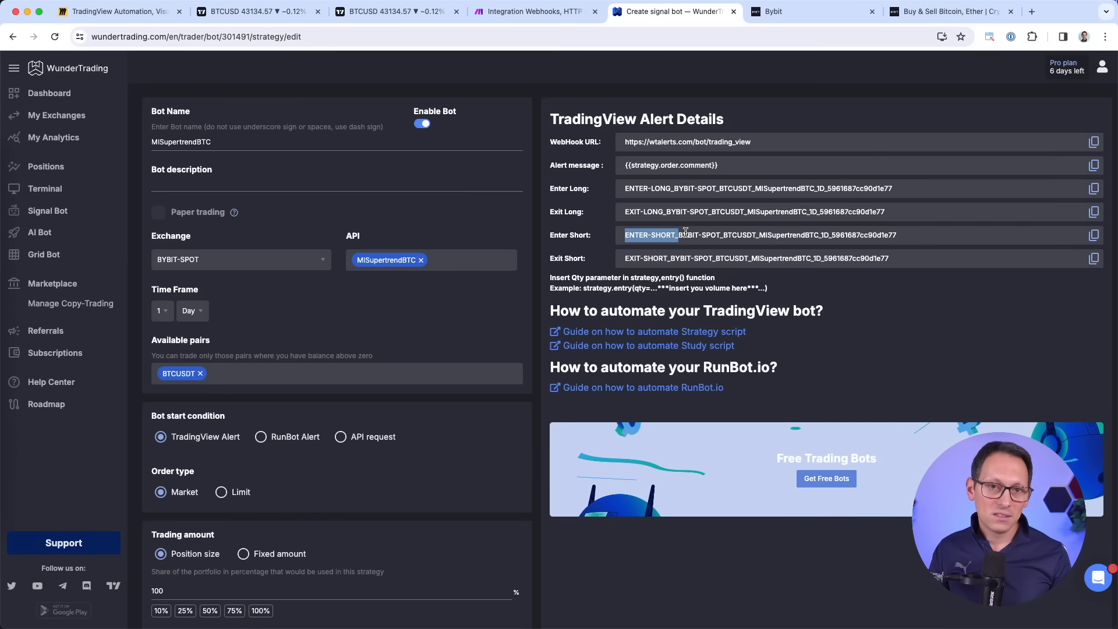
left_click(686, 233)
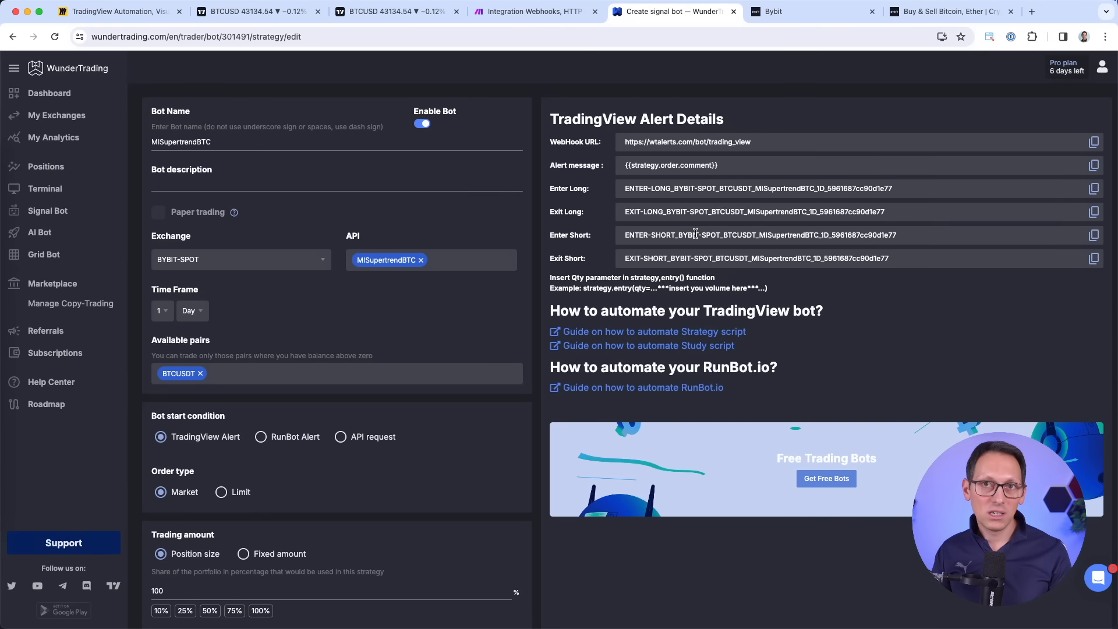
left_click_drag(549, 188, 628, 188)
left_click_drag(551, 235, 583, 232)
left_click(595, 237)
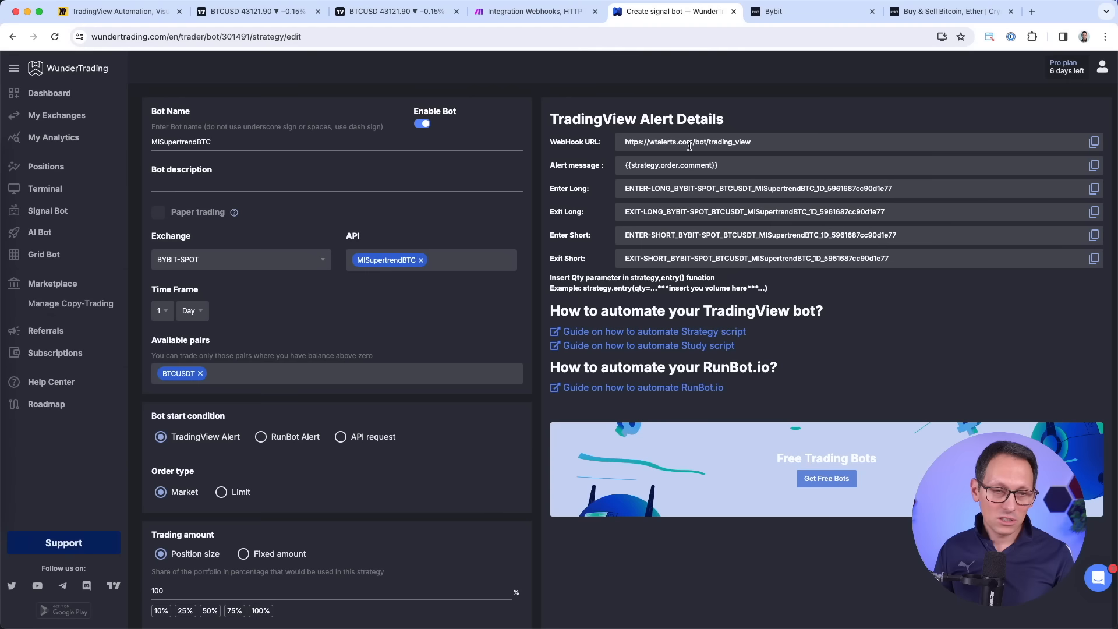
Take the whole WebHook URL over to the Make Buy request's URL field.
left_click_drag(626, 141, 750, 140)
key("super+c")
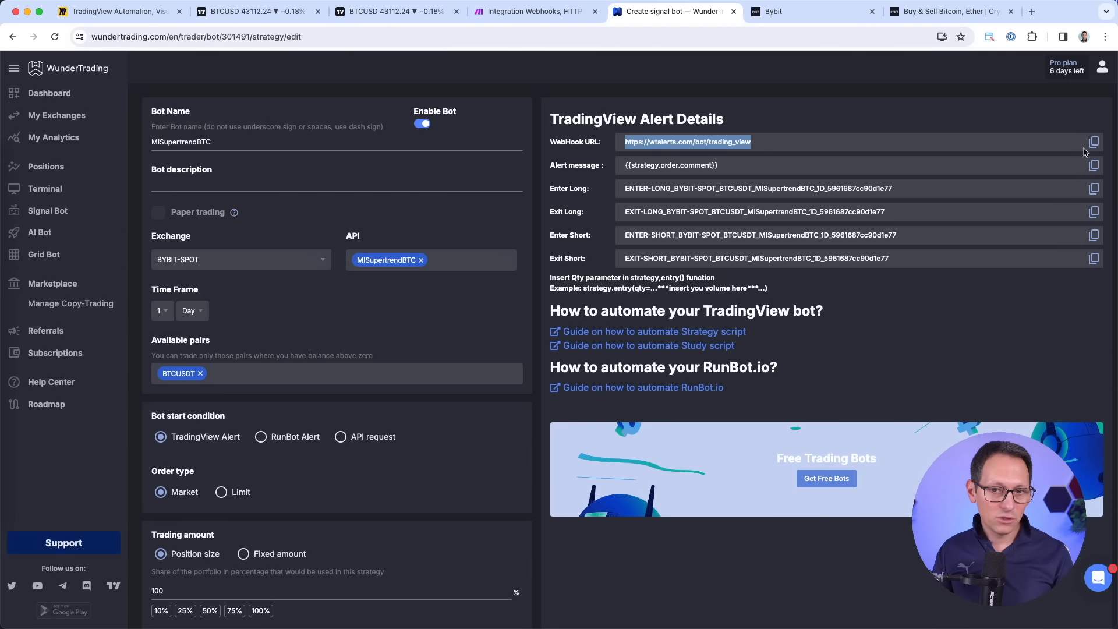
key("ctrl+shift+Tab")
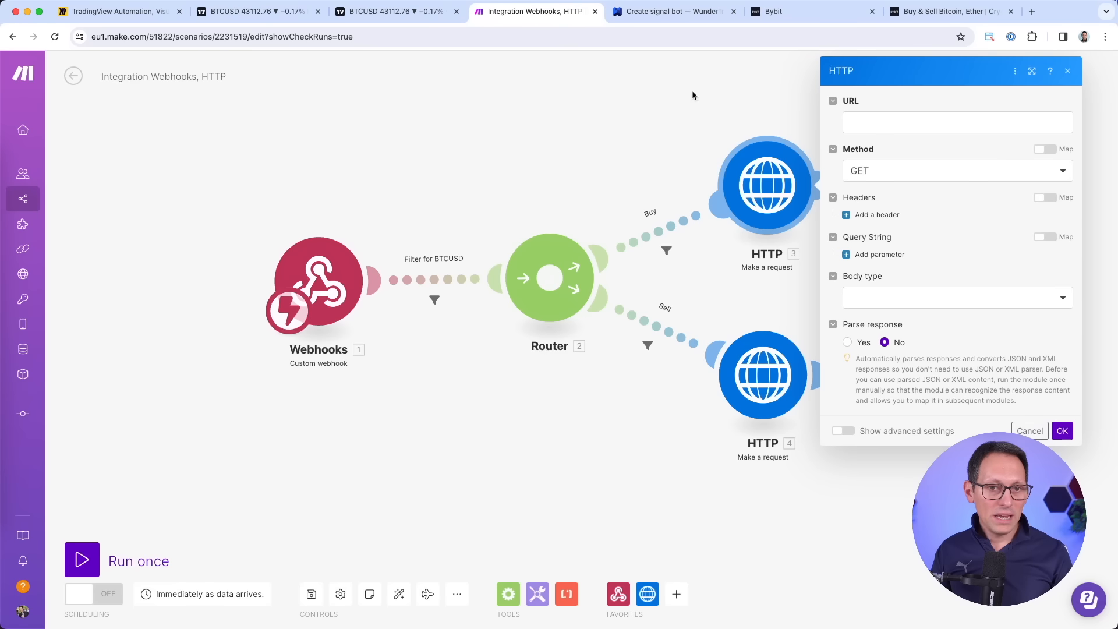
left_click(880, 125)
Paste the wtalerts.com webhook URL and set the request method to POST.
key("super+v")
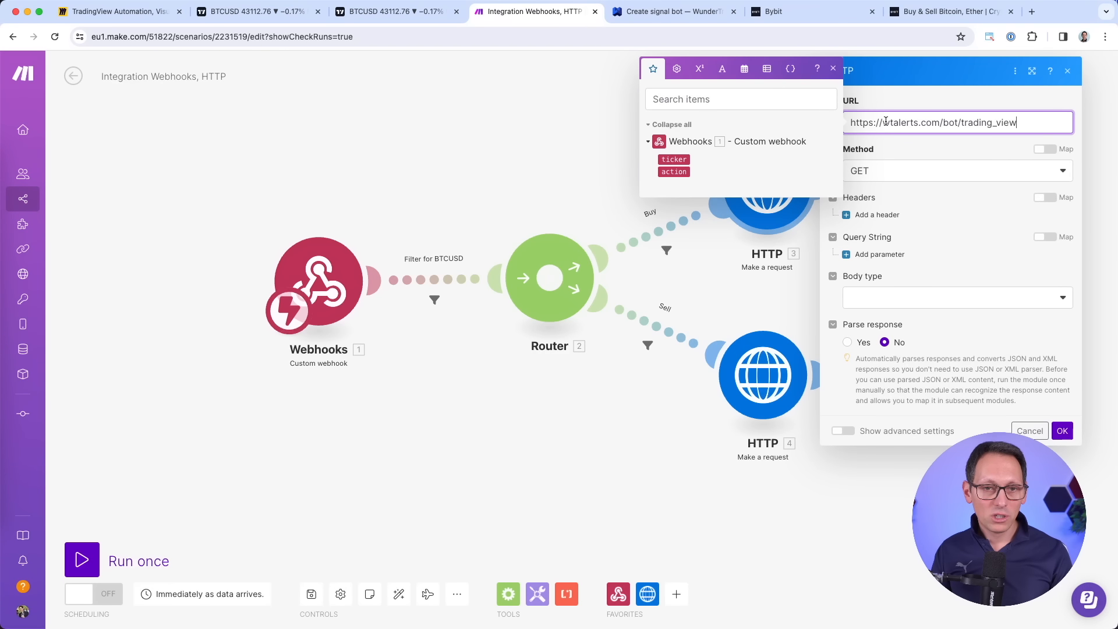
left_click(912, 104)
left_click_drag(883, 124, 932, 123)
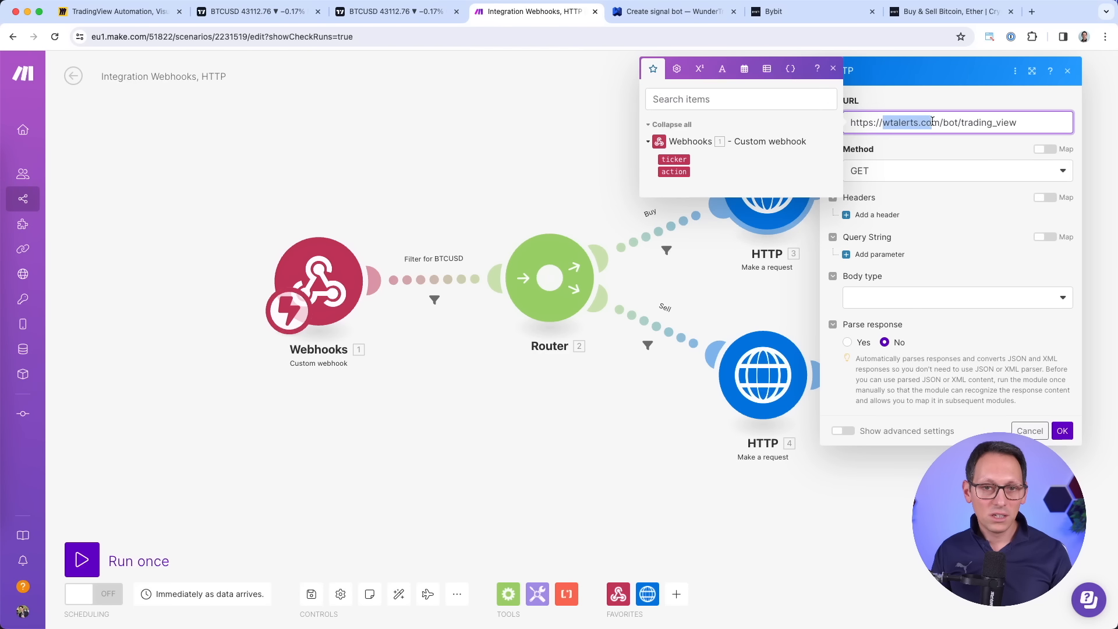
left_click(950, 103)
left_click(932, 172)
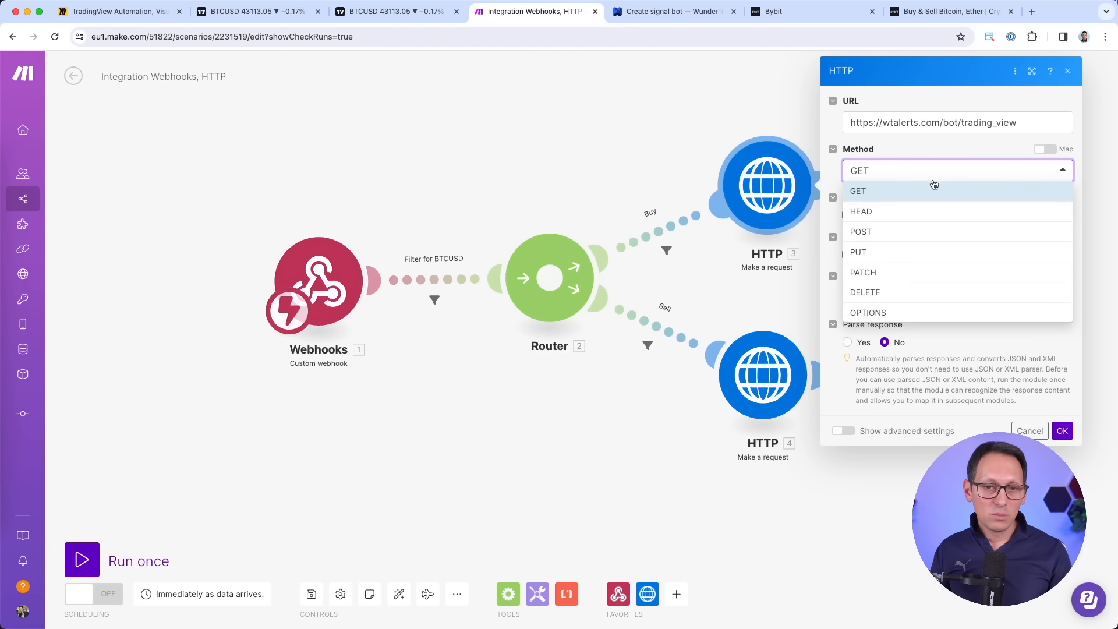
left_click(890, 233)
left_click(910, 145)
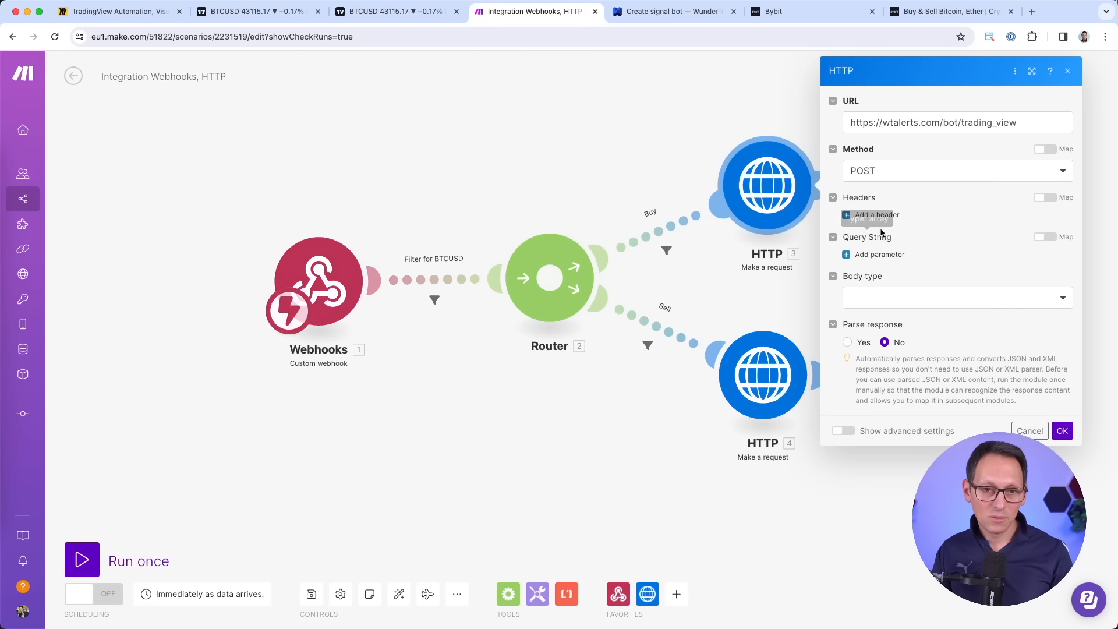
Give the request a Raw text/plain body holding the Enter Long message, then save.
left_click(876, 299)
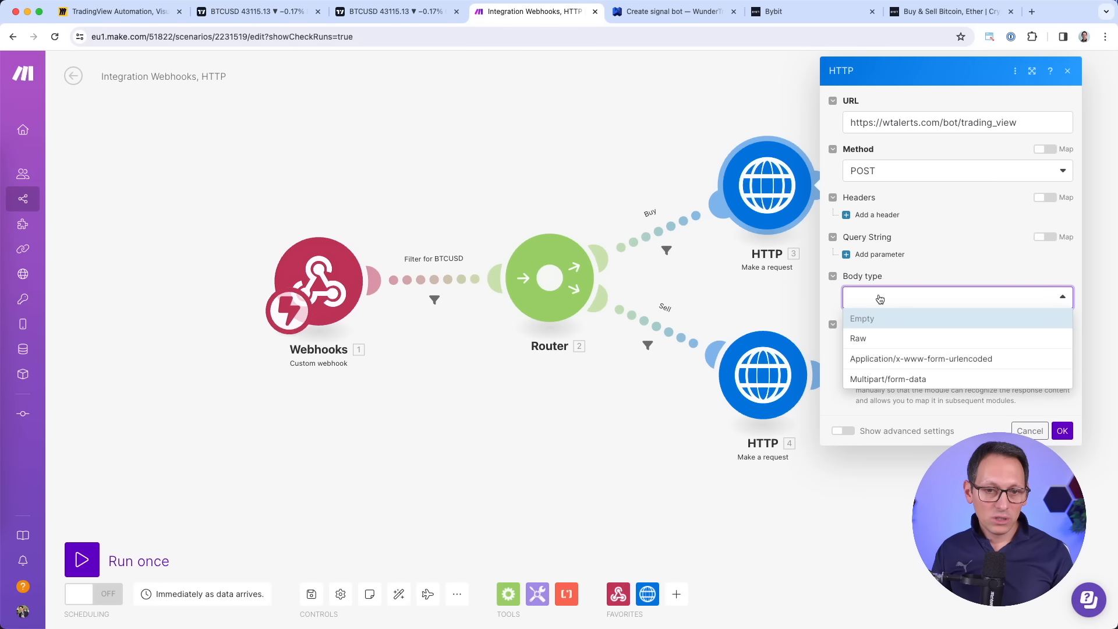
left_click(893, 338)
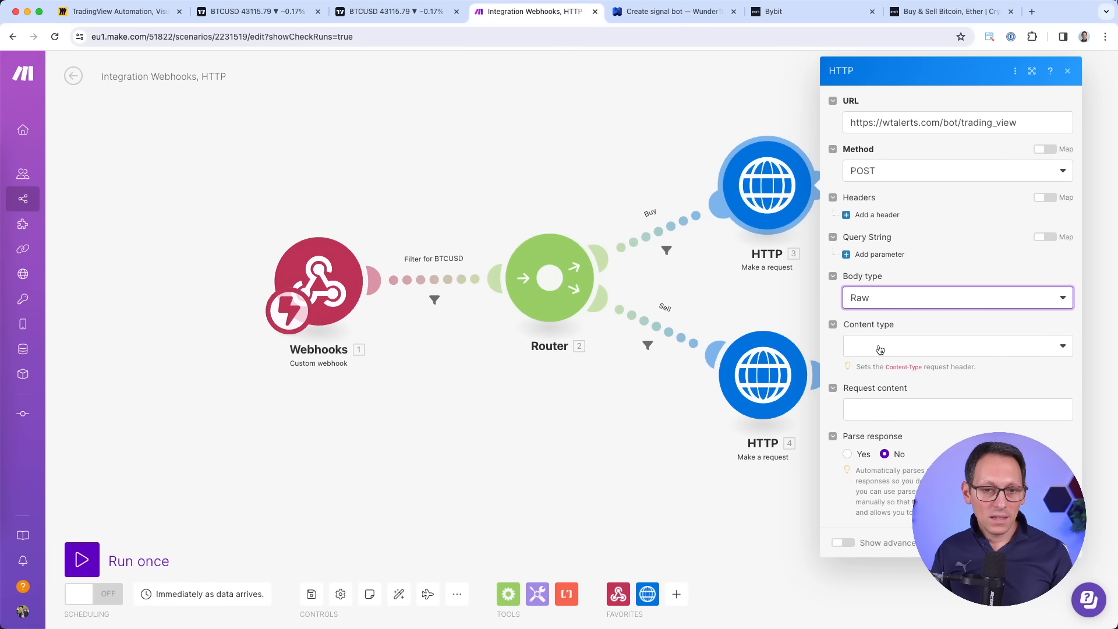
left_click(888, 350)
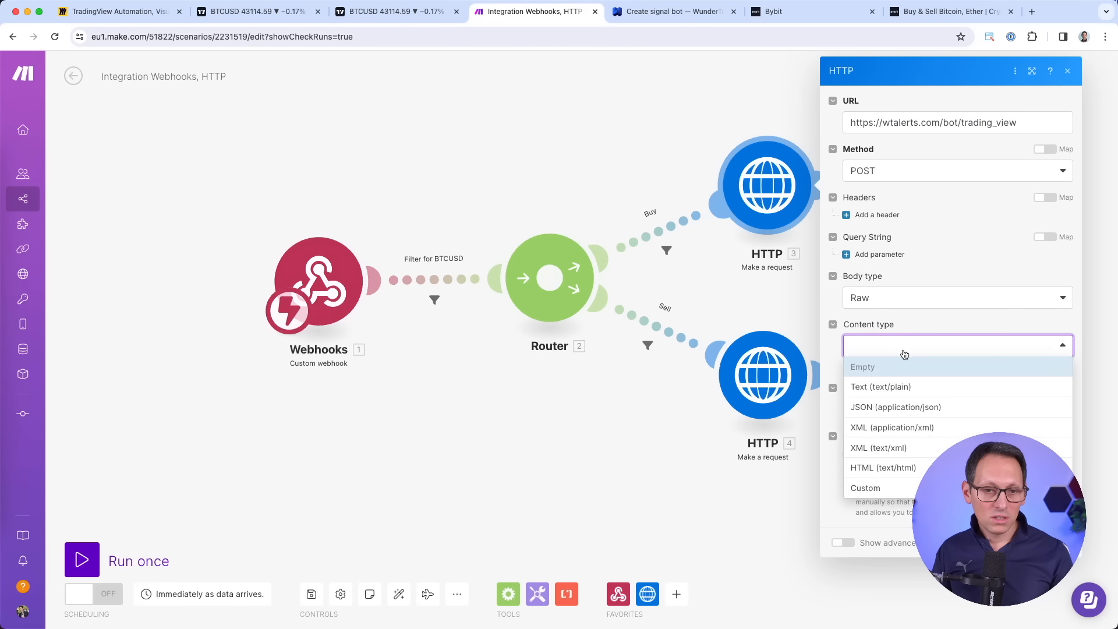
left_click(903, 389)
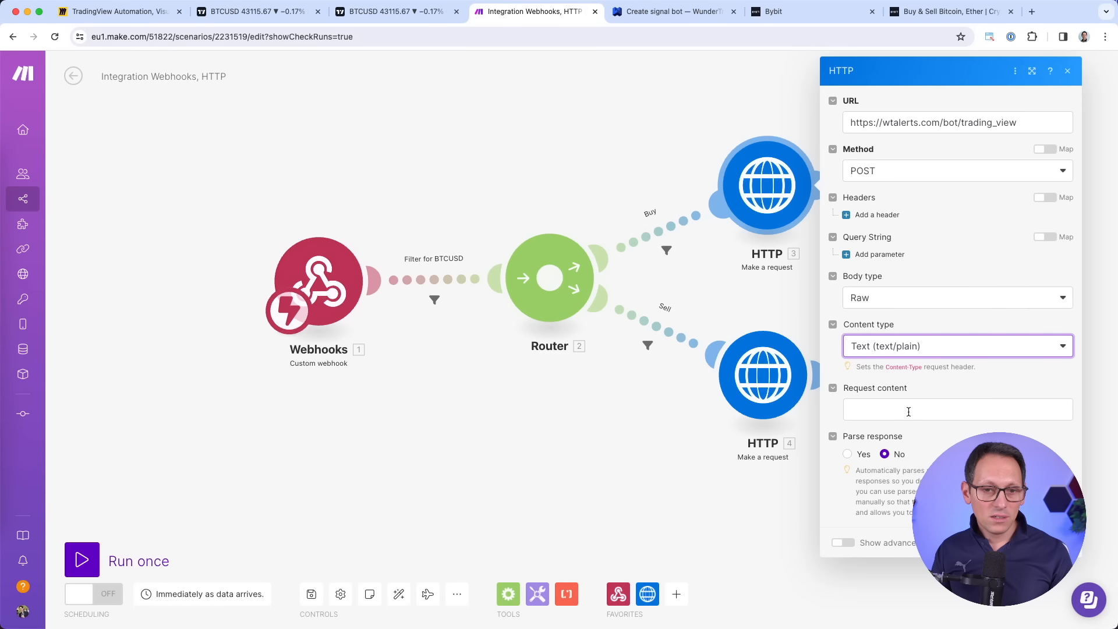
left_click(909, 413)
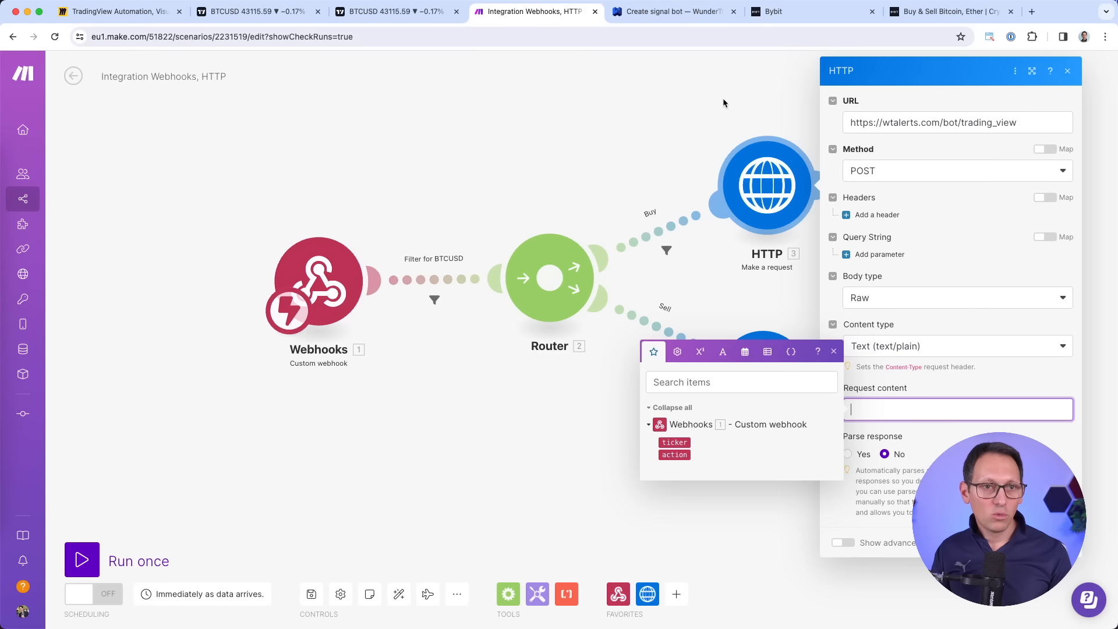
left_click(670, 11)
left_click(1094, 190)
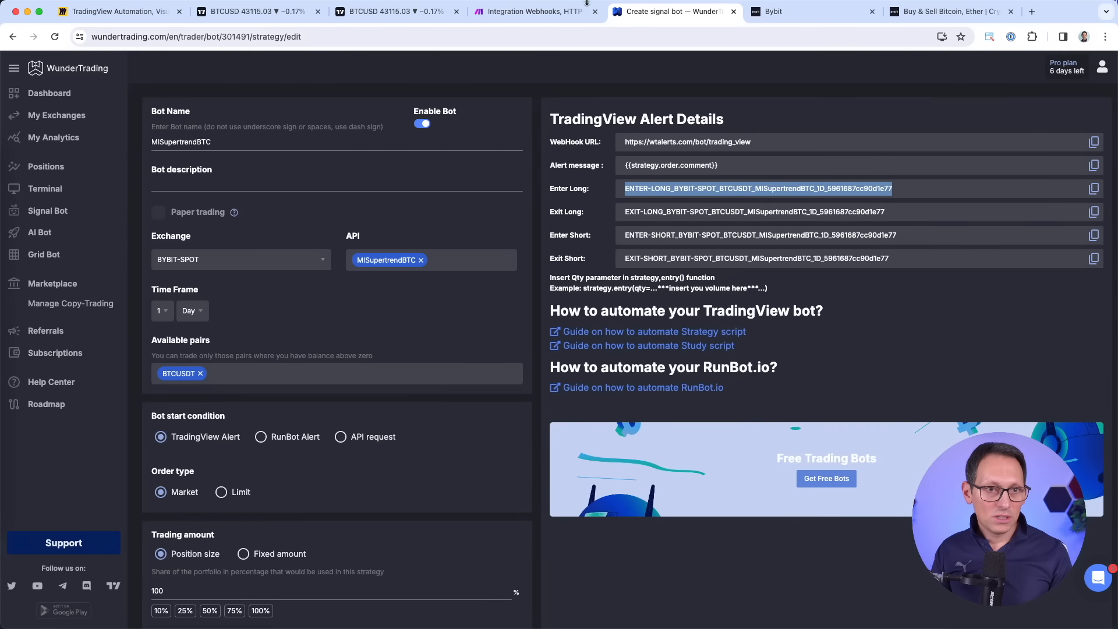
left_click(563, 14)
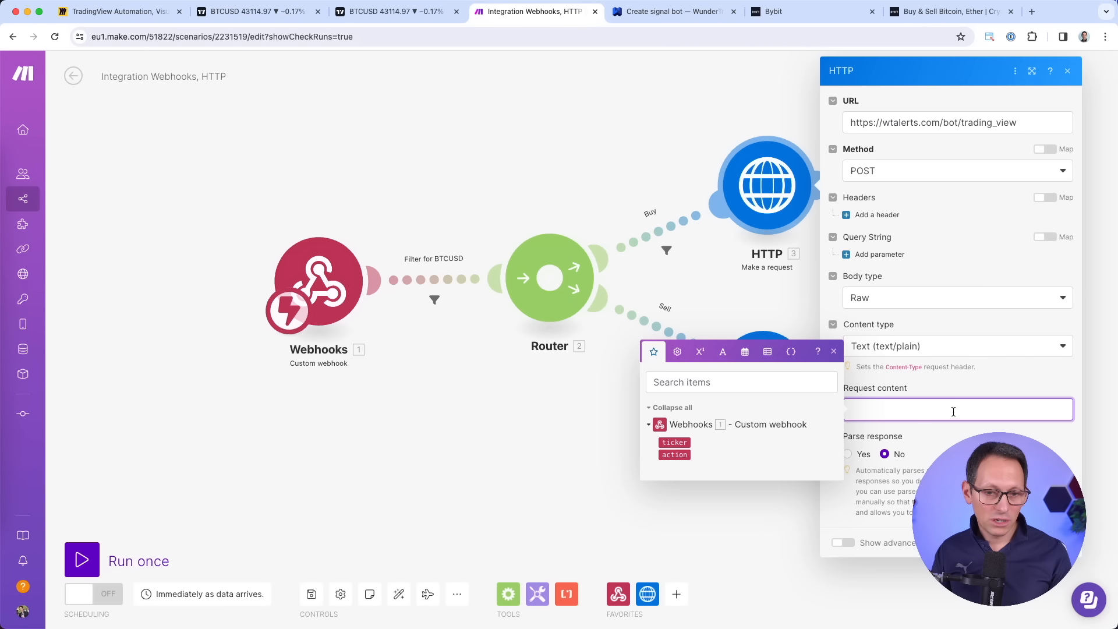
key("super+v")
left_click(1057, 556)
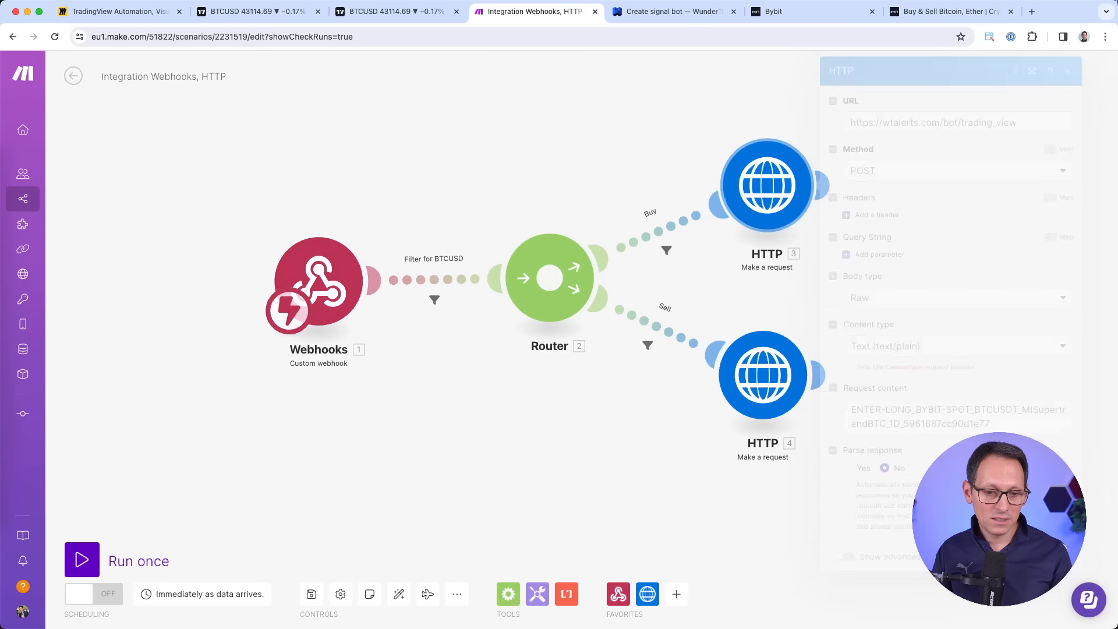
In HTTP module 4, enter the copied webhook URL and set the method to POST.
left_click(772, 378)
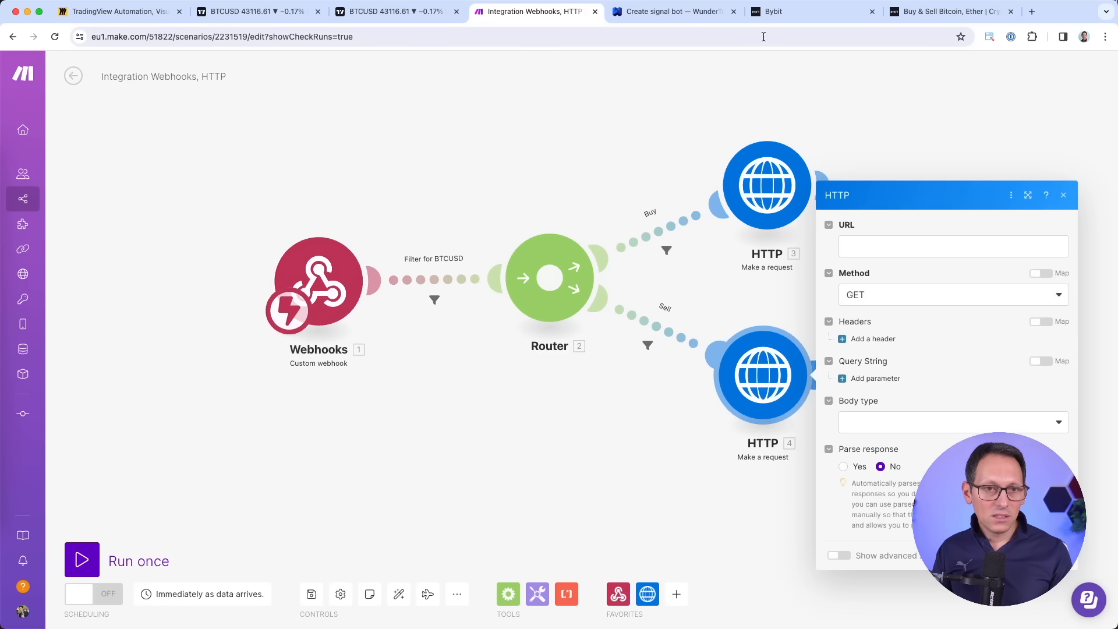
left_click(670, 12)
left_click(1094, 142)
left_click(581, 15)
left_click(912, 244)
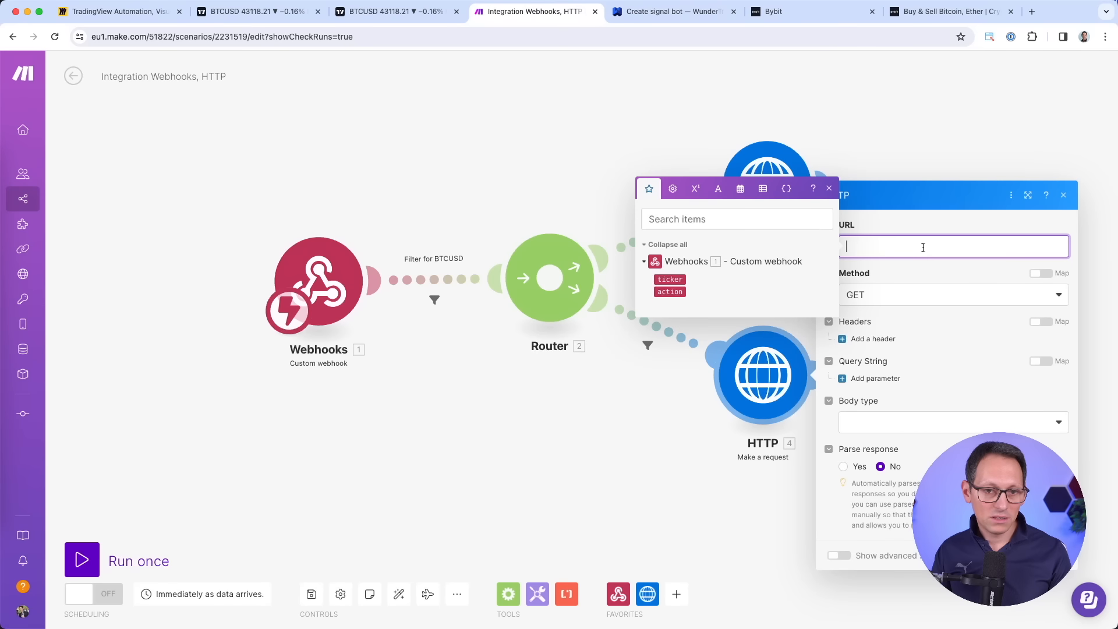
key("ctrl+v")
left_click(930, 295)
left_click(888, 358)
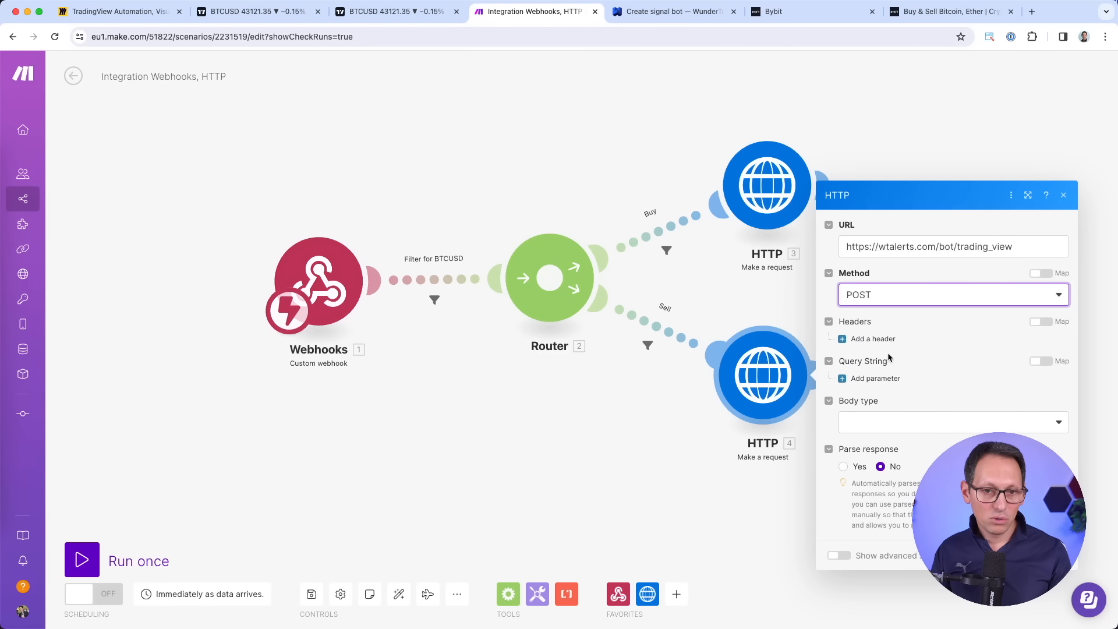
Give the request a Raw text/plain body holding the Enter Short message, then save.
left_click(875, 420)
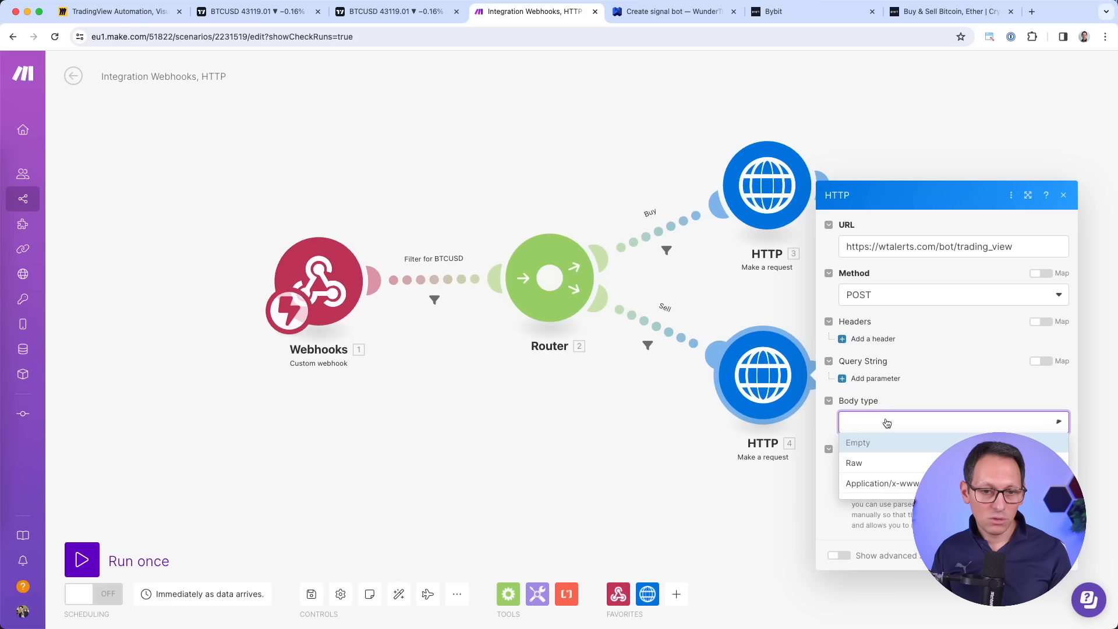
left_click(900, 463)
left_click(902, 464)
left_click(905, 454)
key("ctrl+Tab")
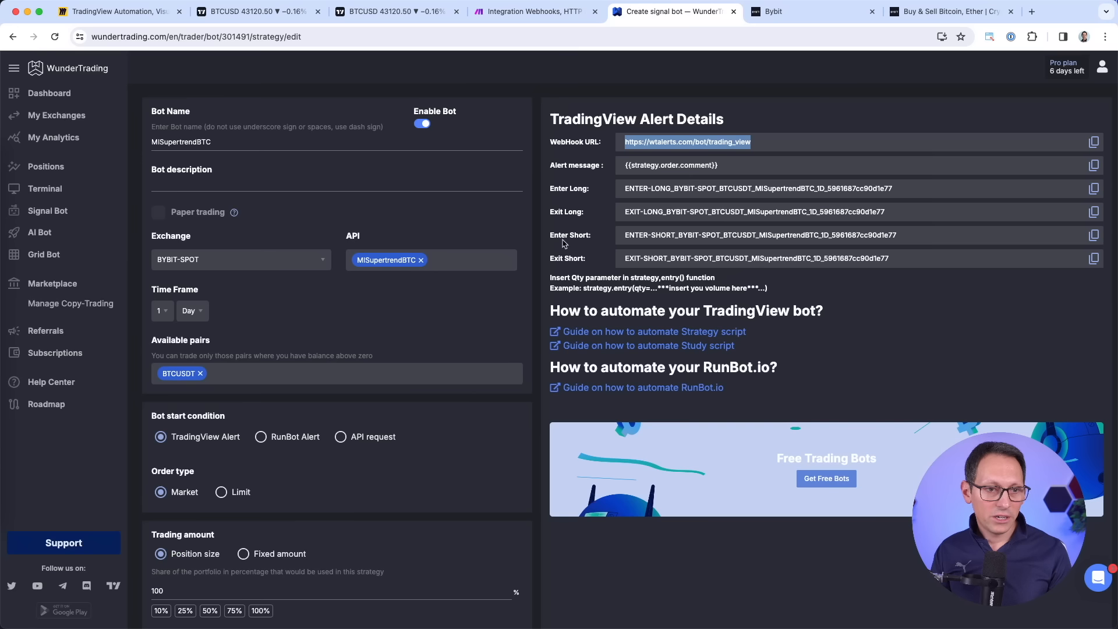
left_click(1094, 235)
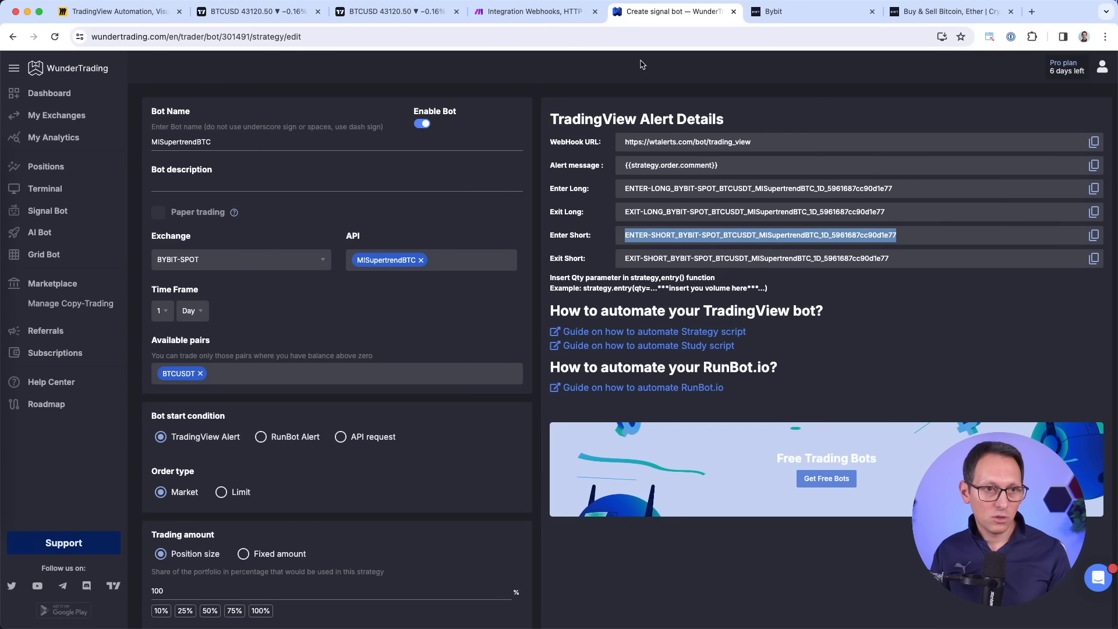
left_click(575, 18)
left_click(907, 472)
key("super+v")
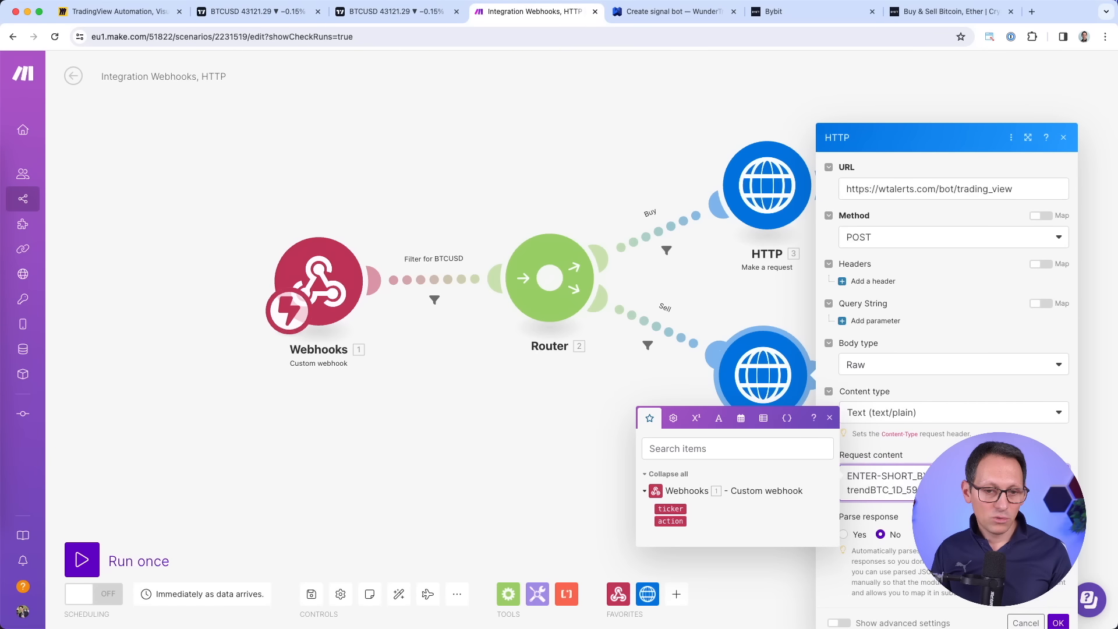
left_click(1057, 623)
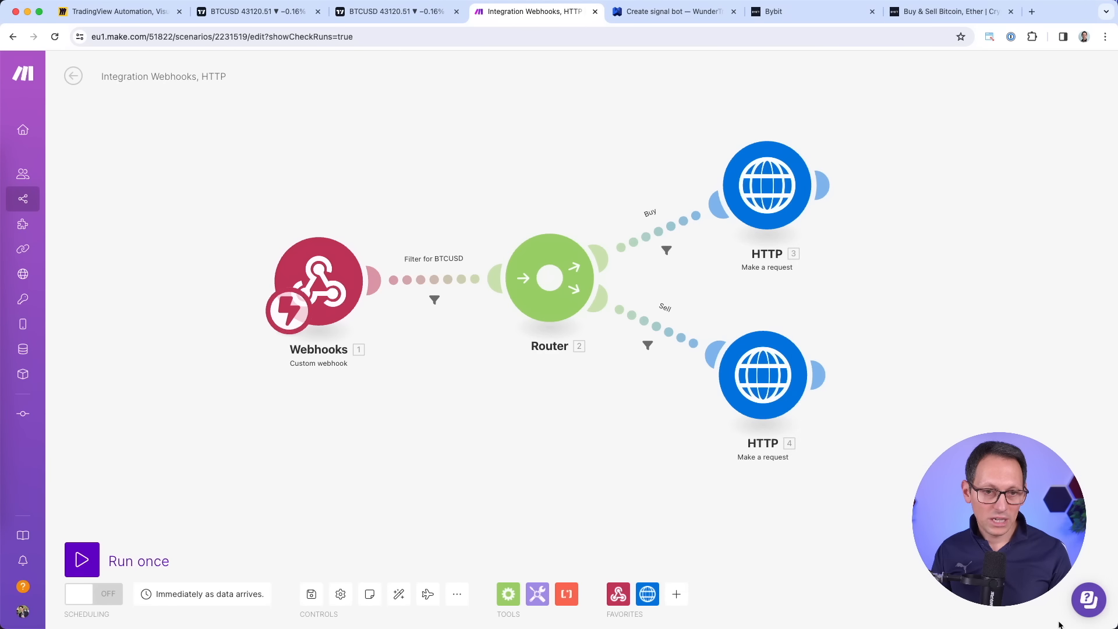
Review the BTCUSD, Buy route and Sell route filter settings without changing them.
left_click(767, 187)
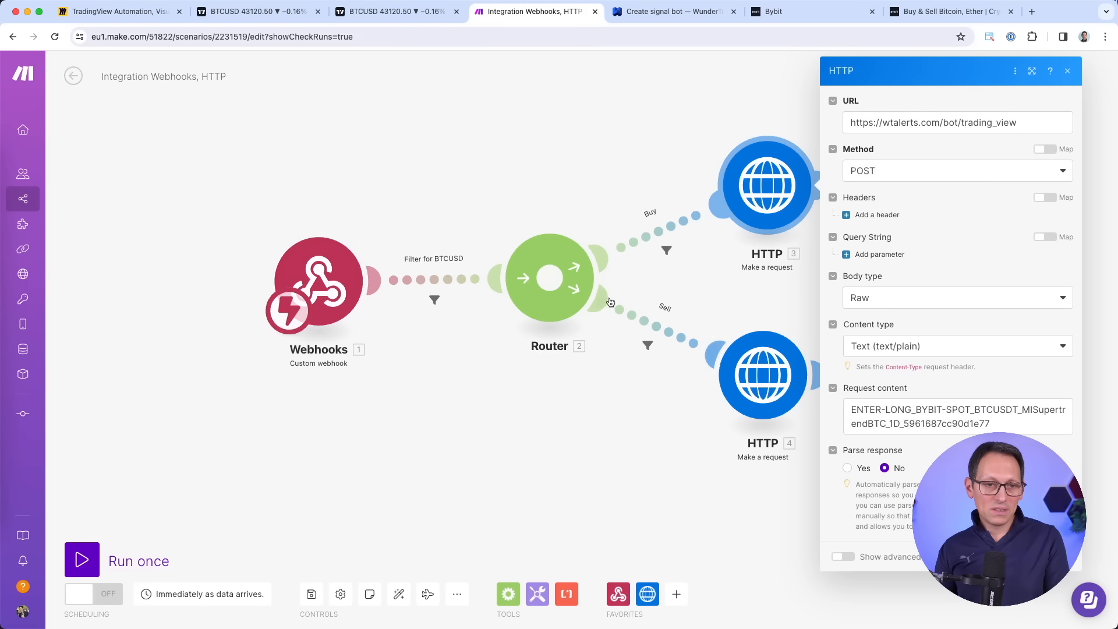
left_click(434, 300)
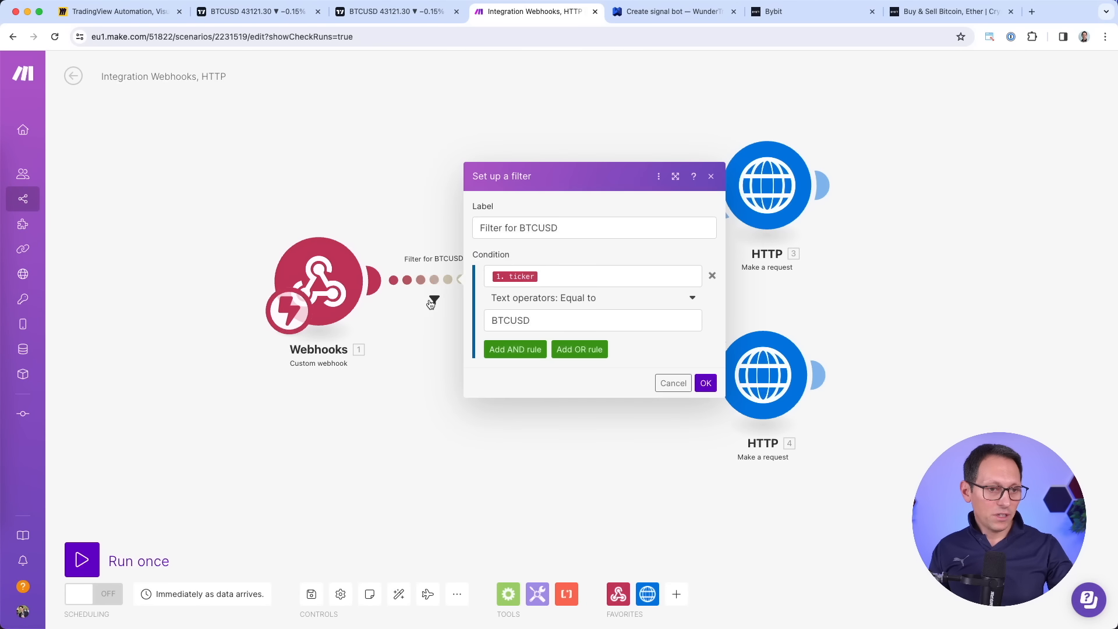
left_click_drag(559, 323, 482, 321)
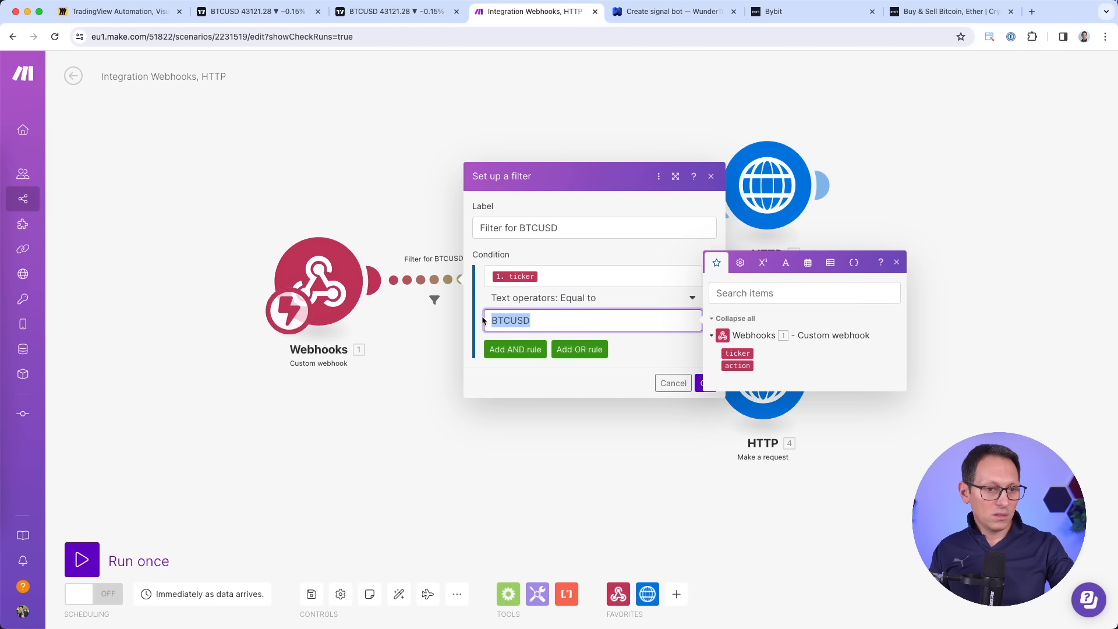
left_click(633, 380)
left_click(705, 383)
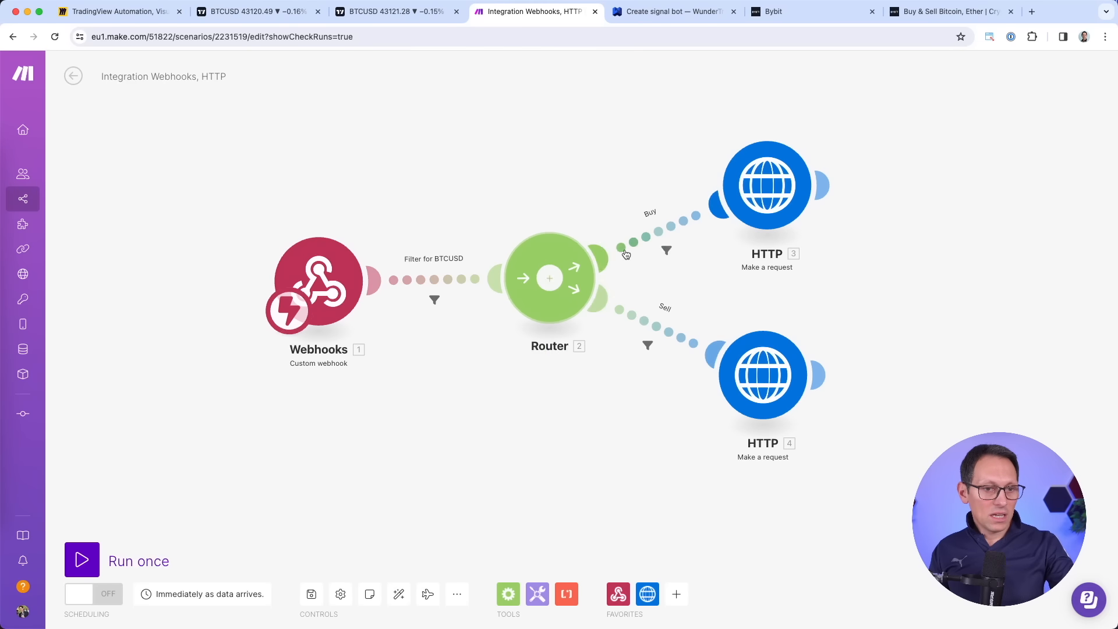
left_click(668, 254)
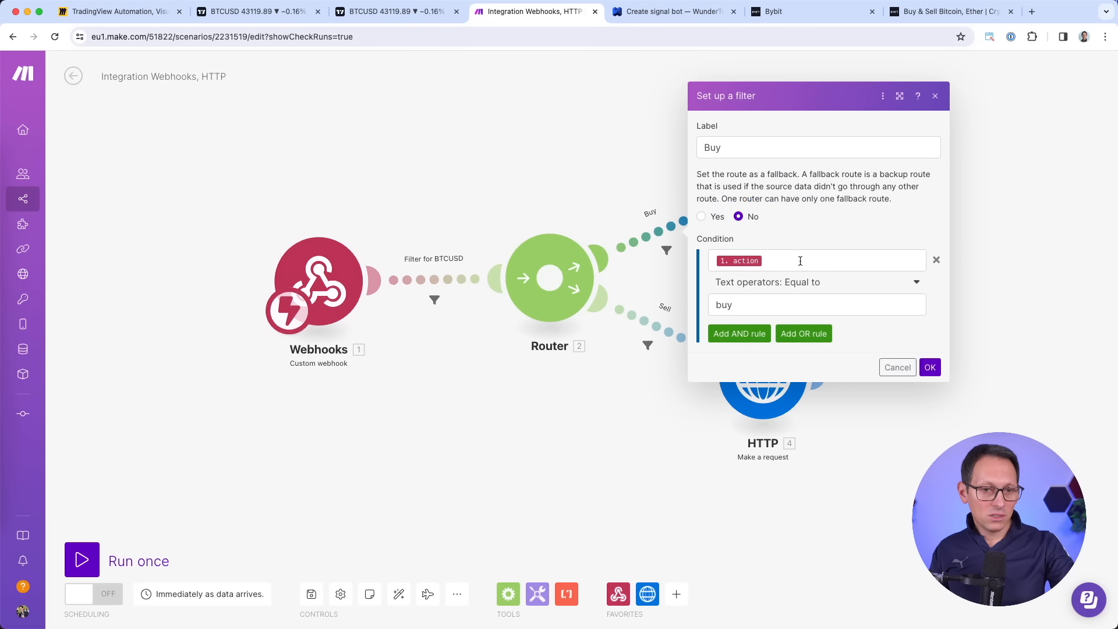
left_click(929, 367)
left_click(648, 345)
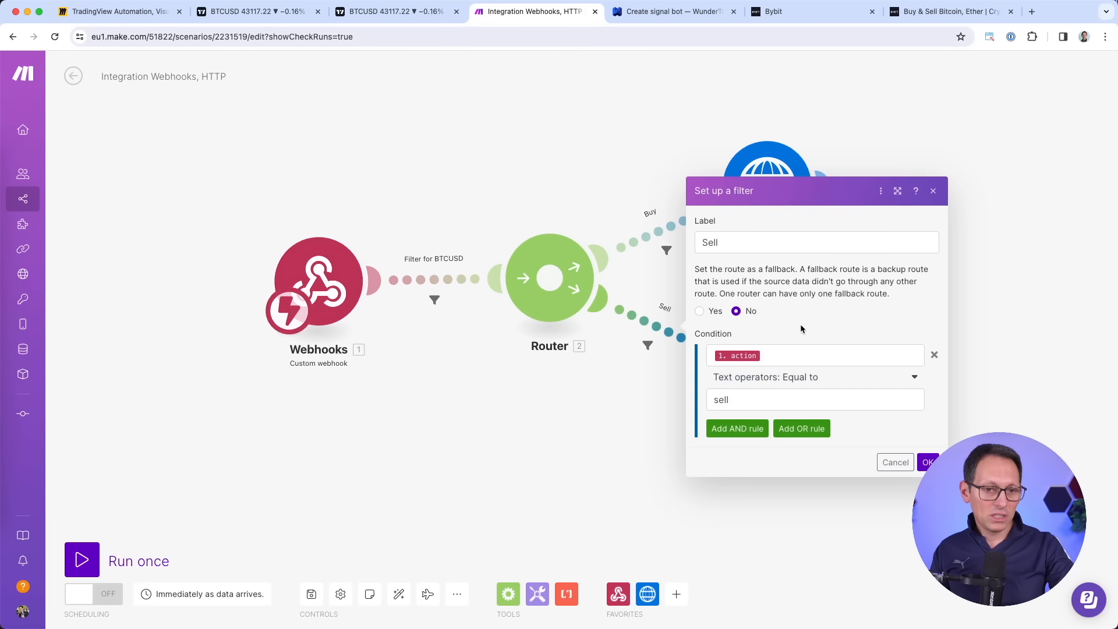
left_click(897, 462)
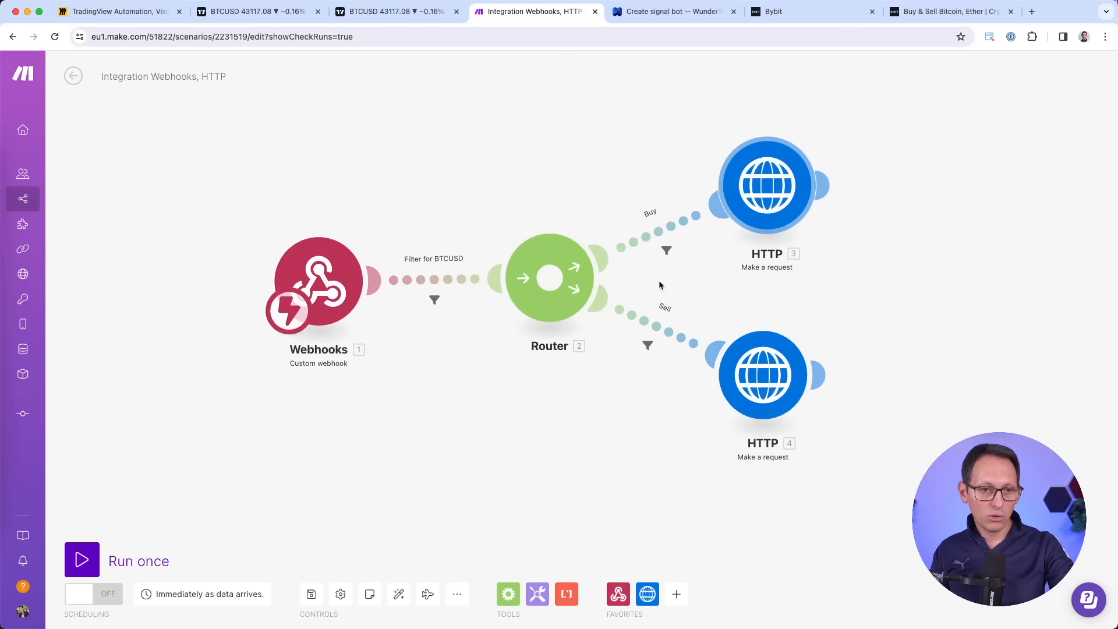
Check the Buy HTTP 3 ENTER-LONG request content, then the Sell HTTP 4 request content.
left_click(773, 211)
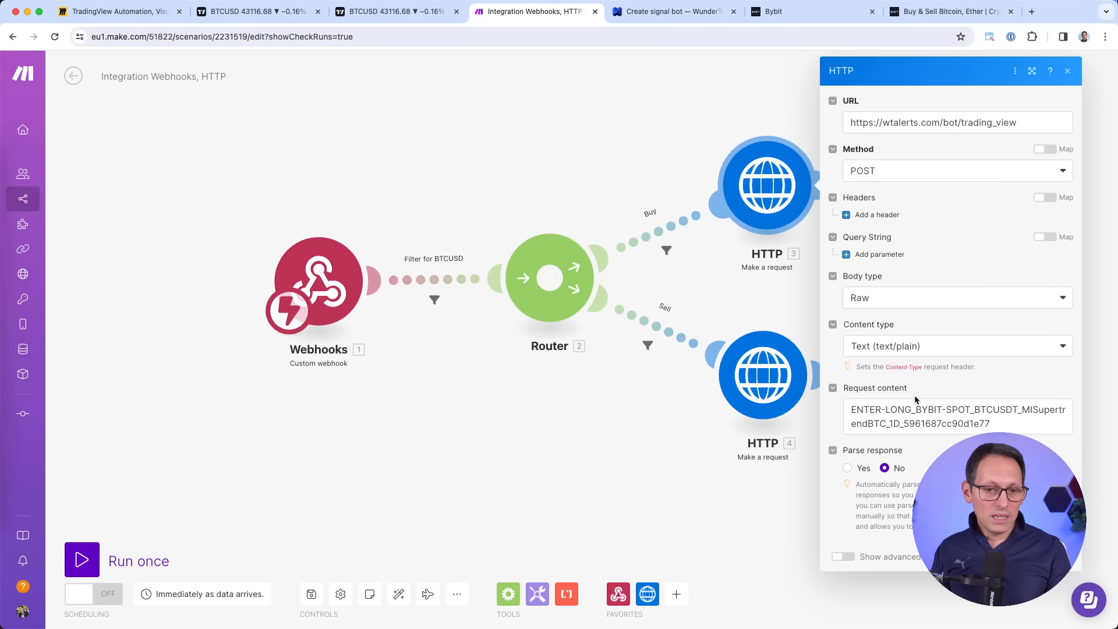
left_click_drag(850, 408, 890, 409)
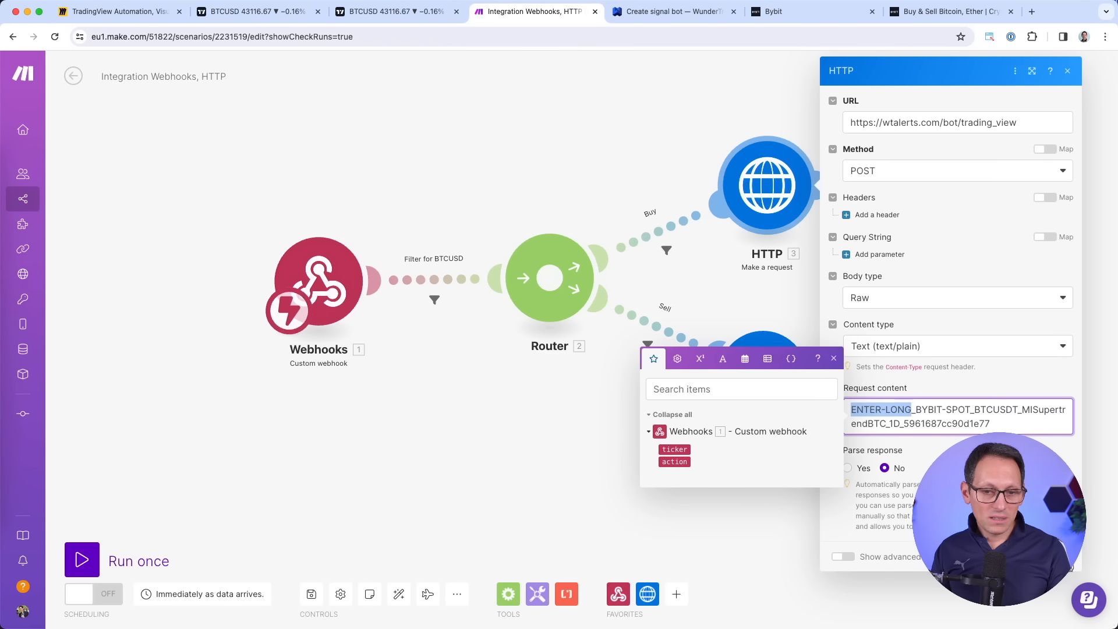
left_click(1057, 556)
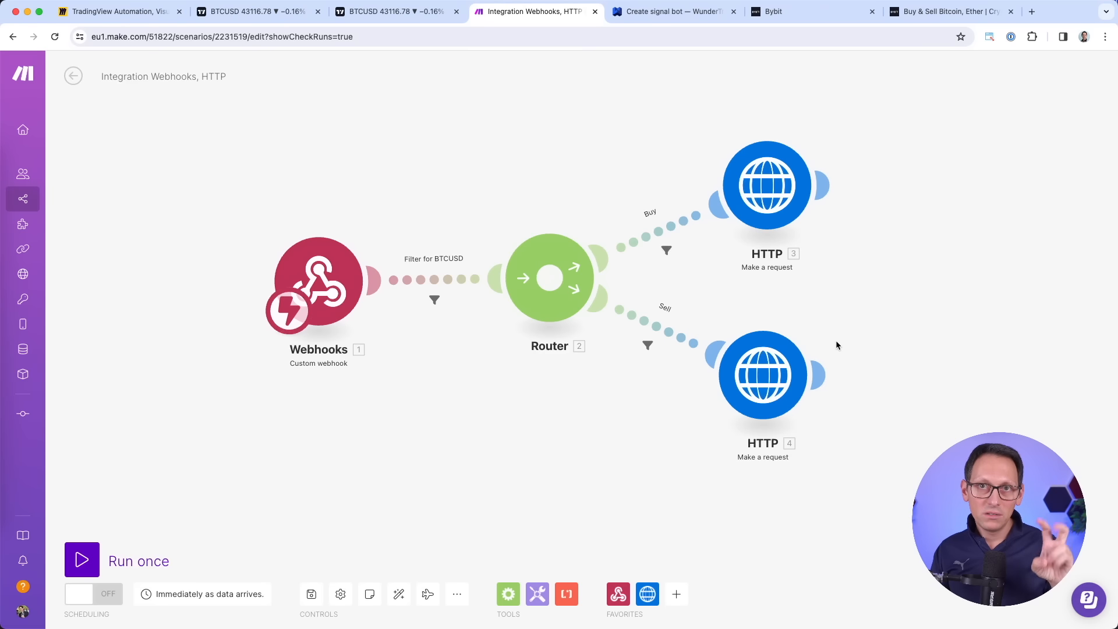
left_click(775, 374)
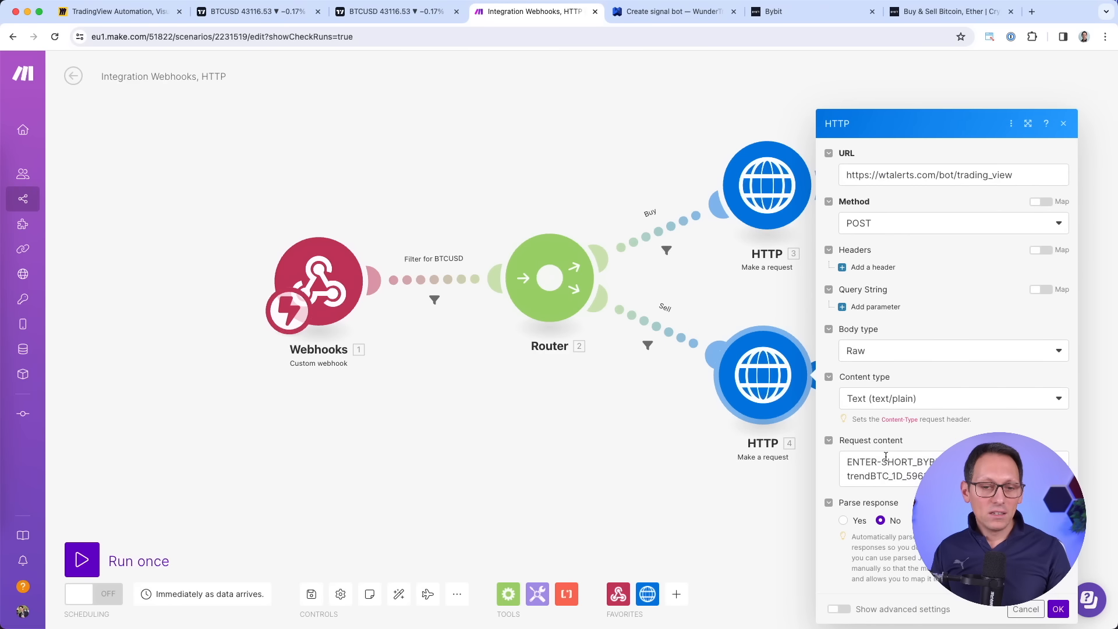
left_click_drag(847, 465, 897, 467)
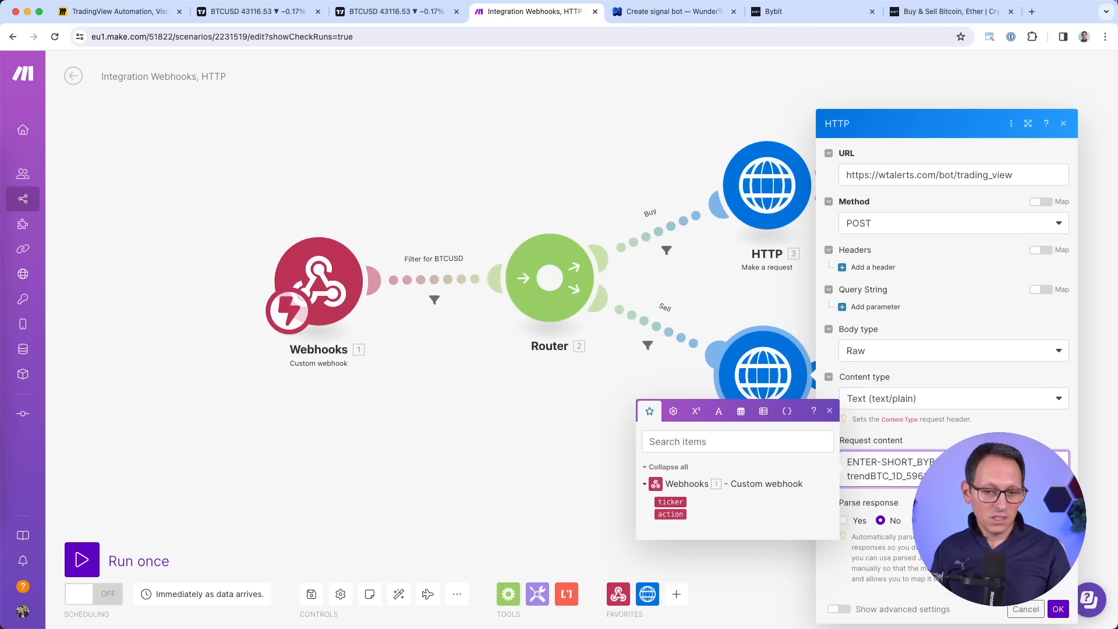
left_click(1057, 609)
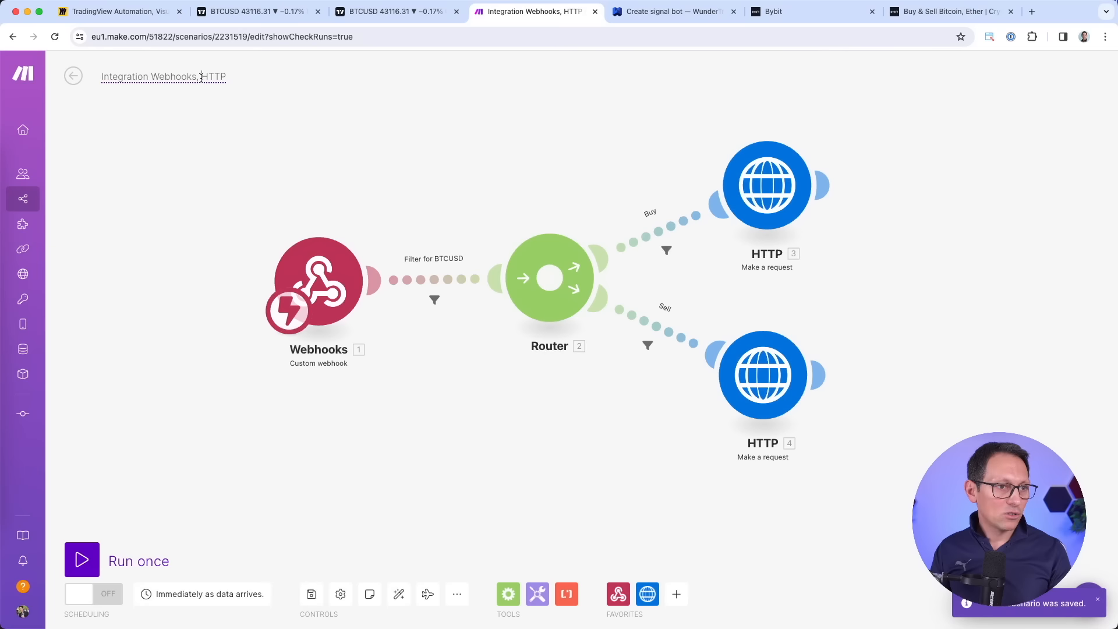
Replace the scenario title with the Bybit nickname MISupertrendBTC and save the scenario.
left_click(210, 76)
key("BackSpace")
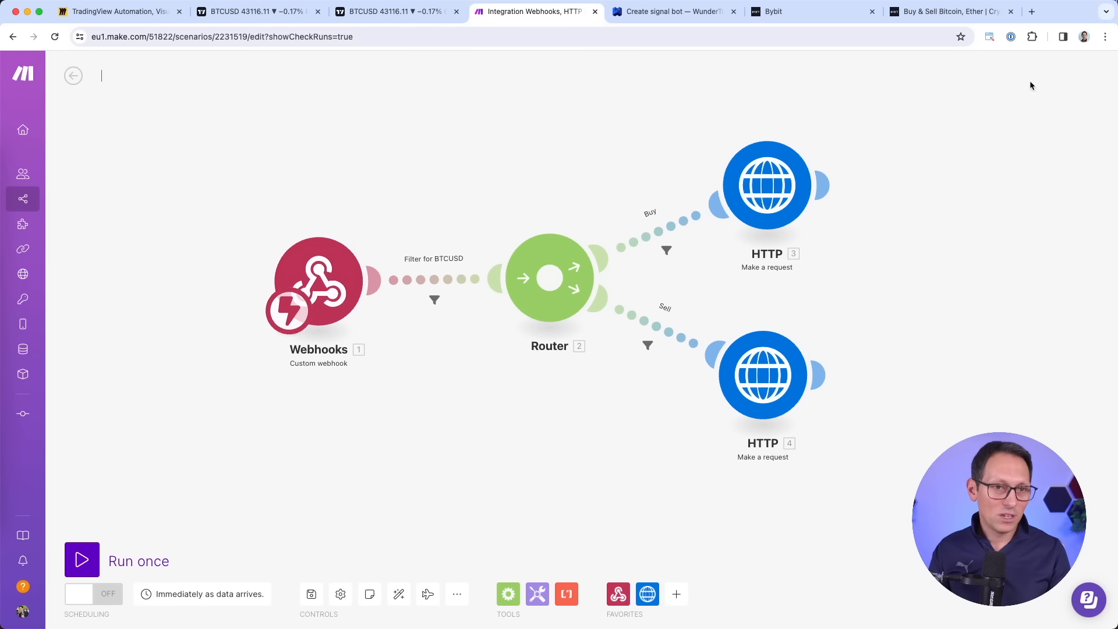
left_click(812, 12)
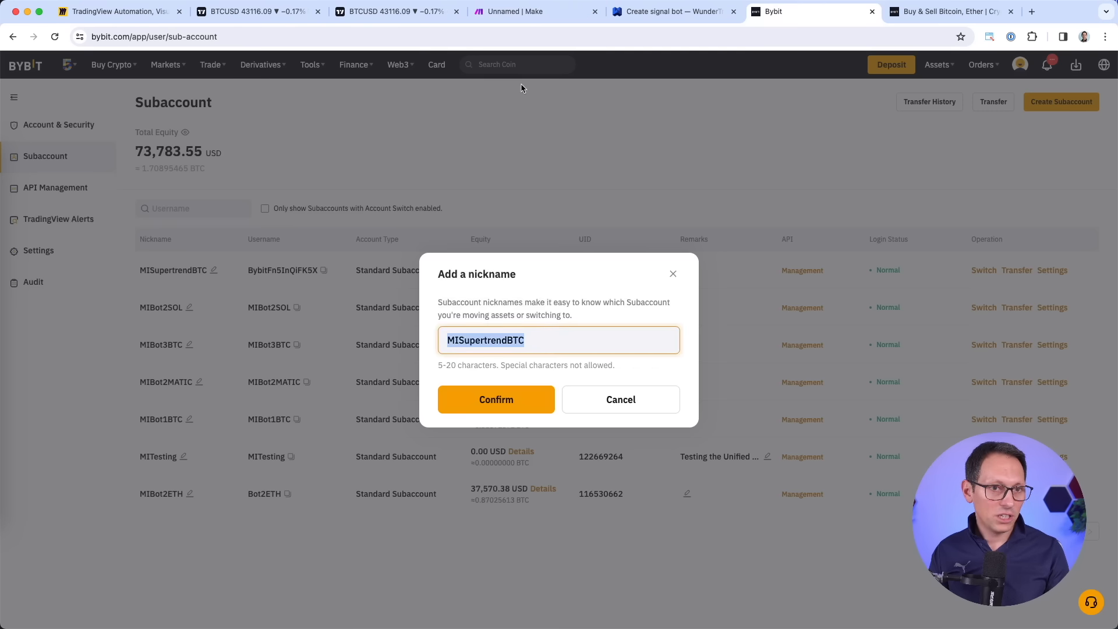
left_click(528, 20)
type("MISupertrendBTC")
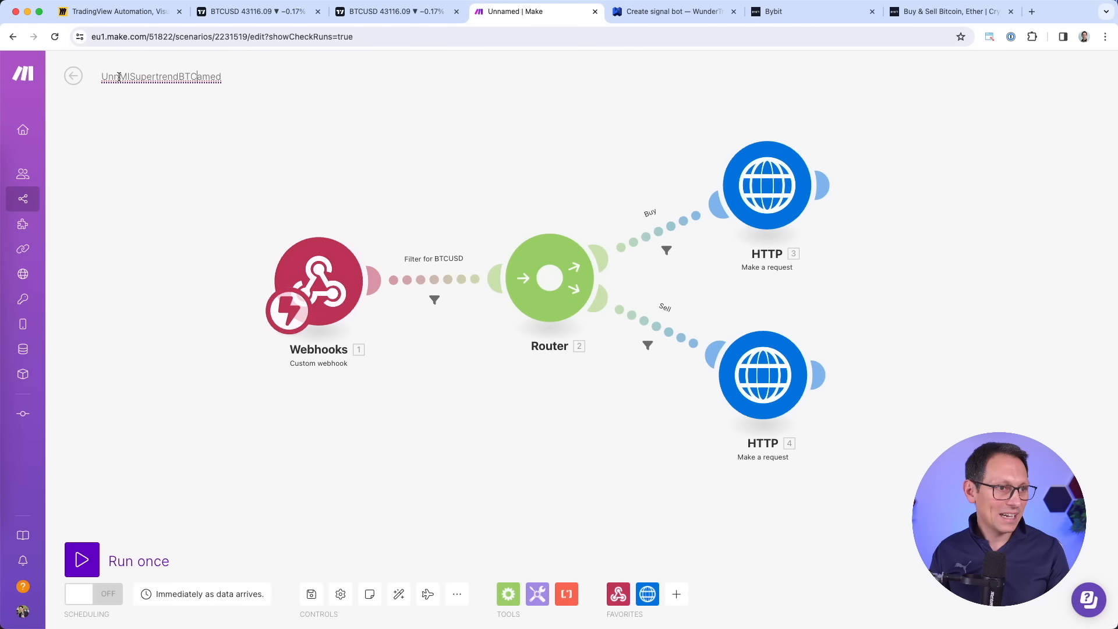
left_click(198, 94)
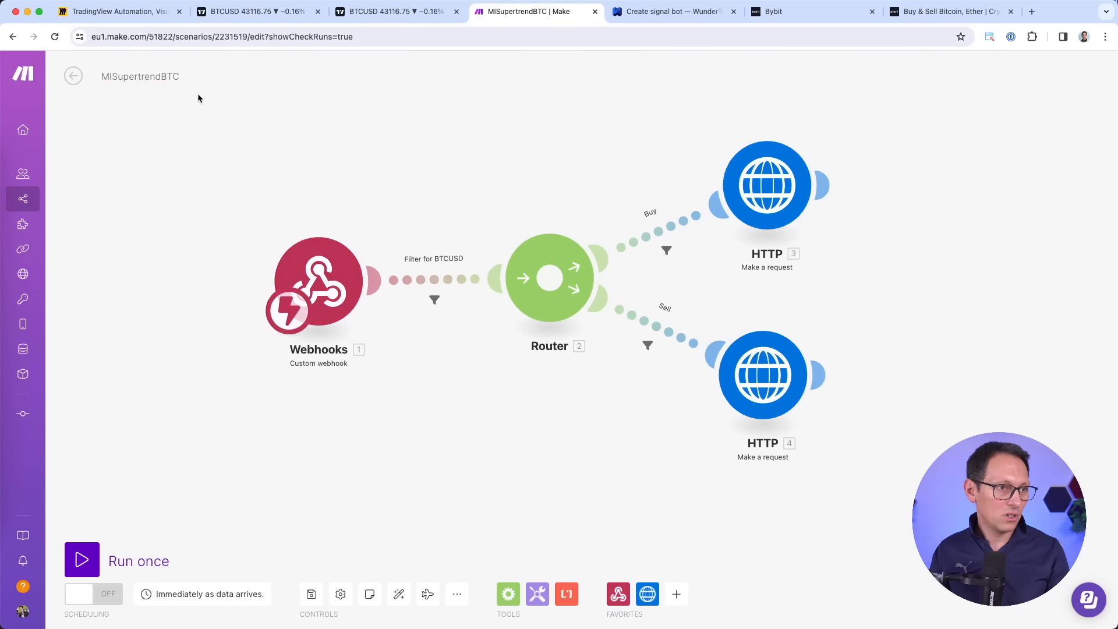
left_click(310, 596)
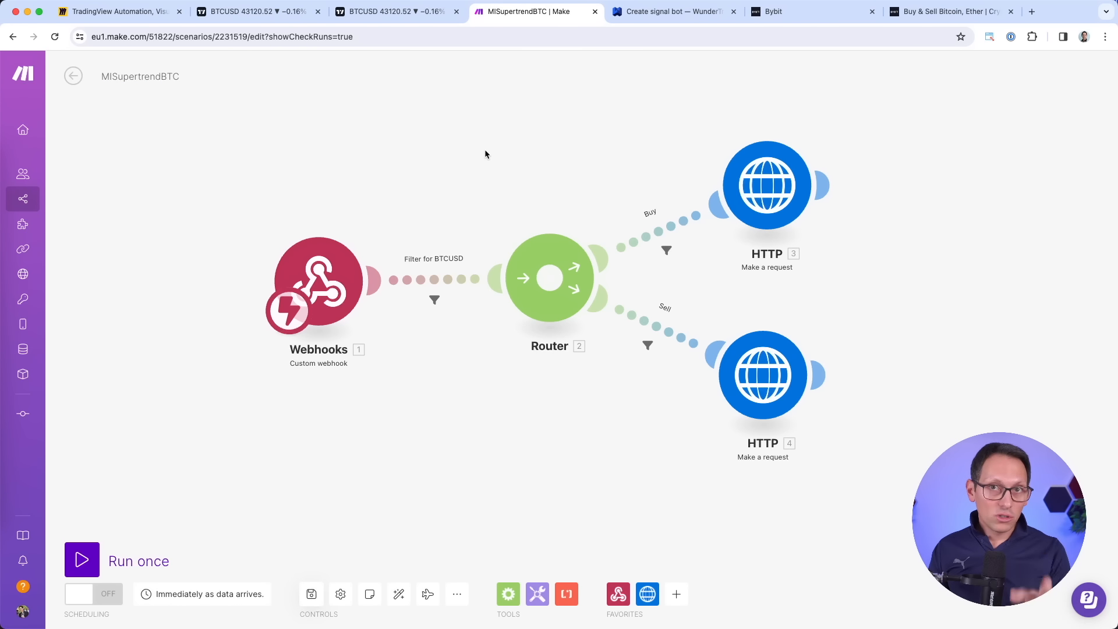
Switch MISupertrendBTC to ON in the Scenarios list and open its scenario page.
left_click(73, 77)
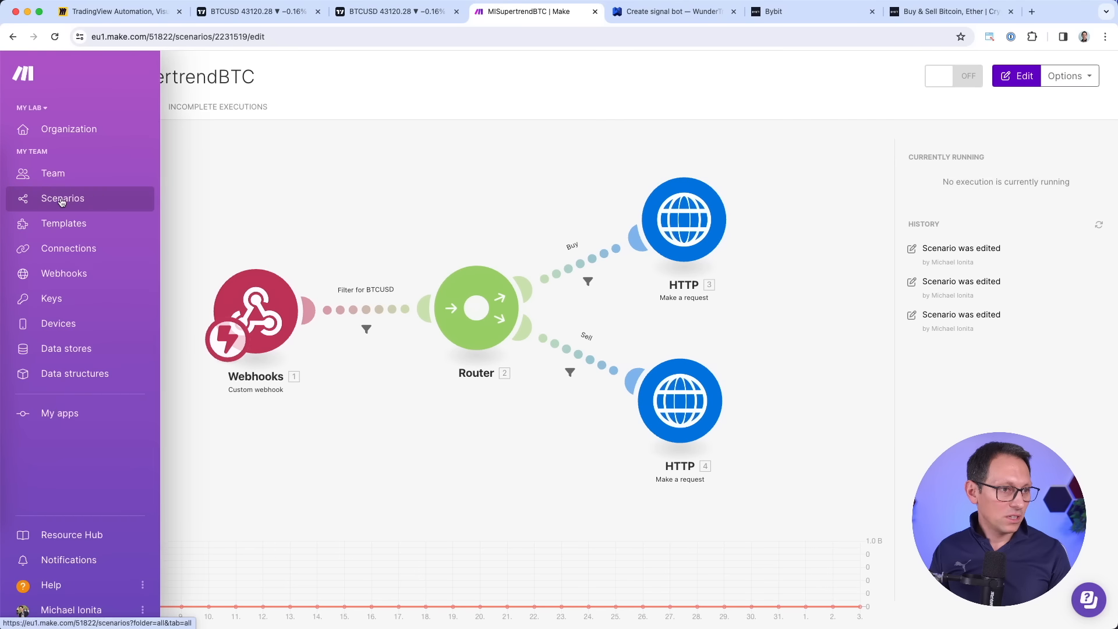
left_click(63, 202)
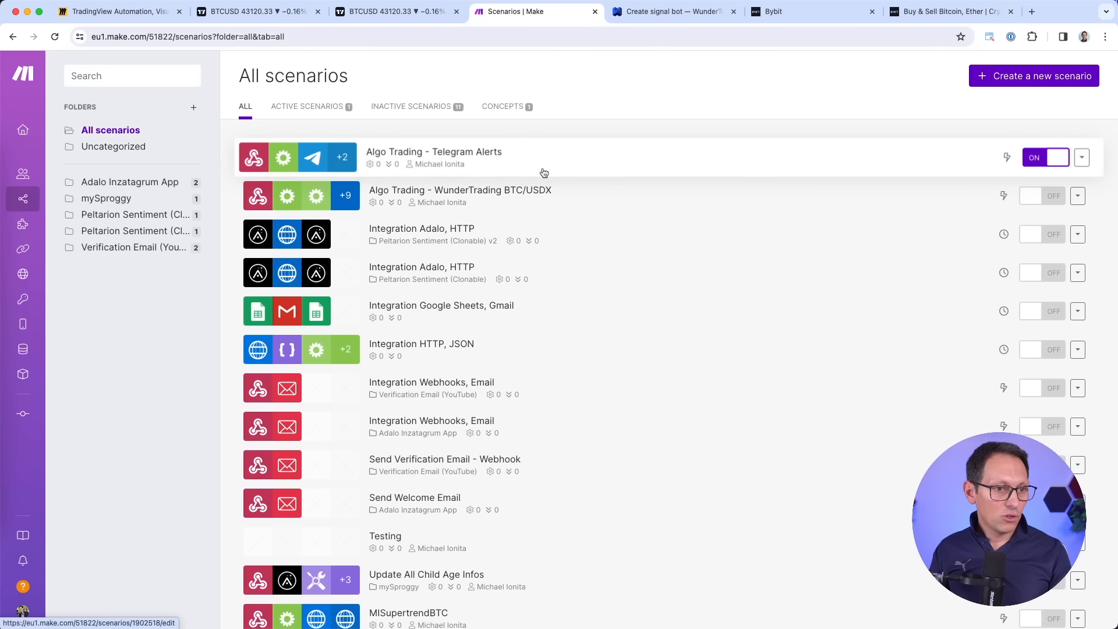
scroll(617, 378, "down", 1)
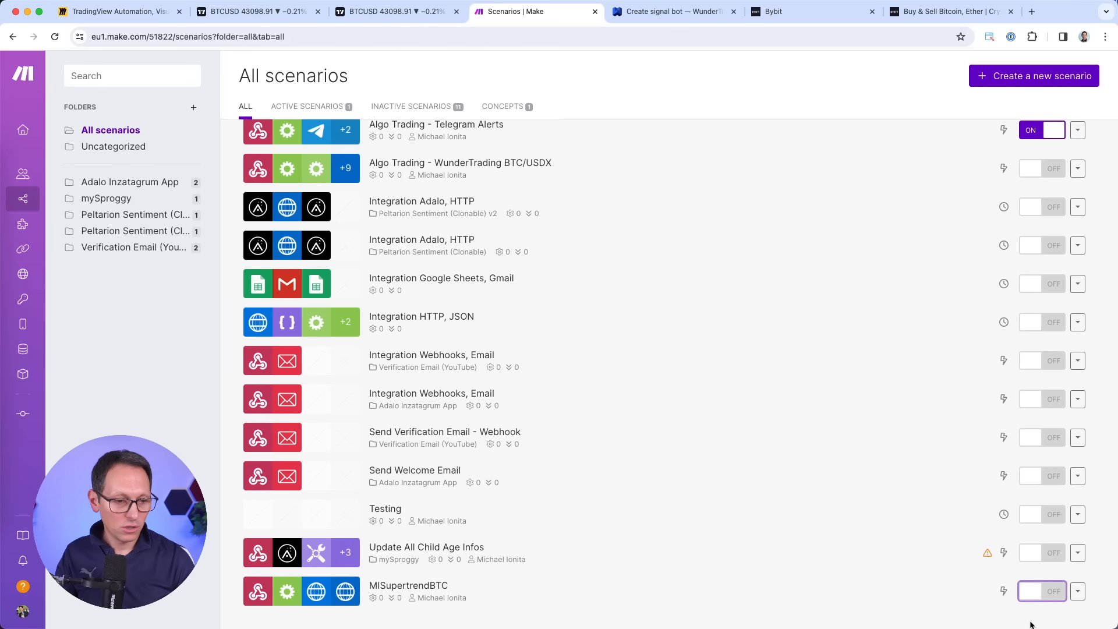
left_click(1049, 607)
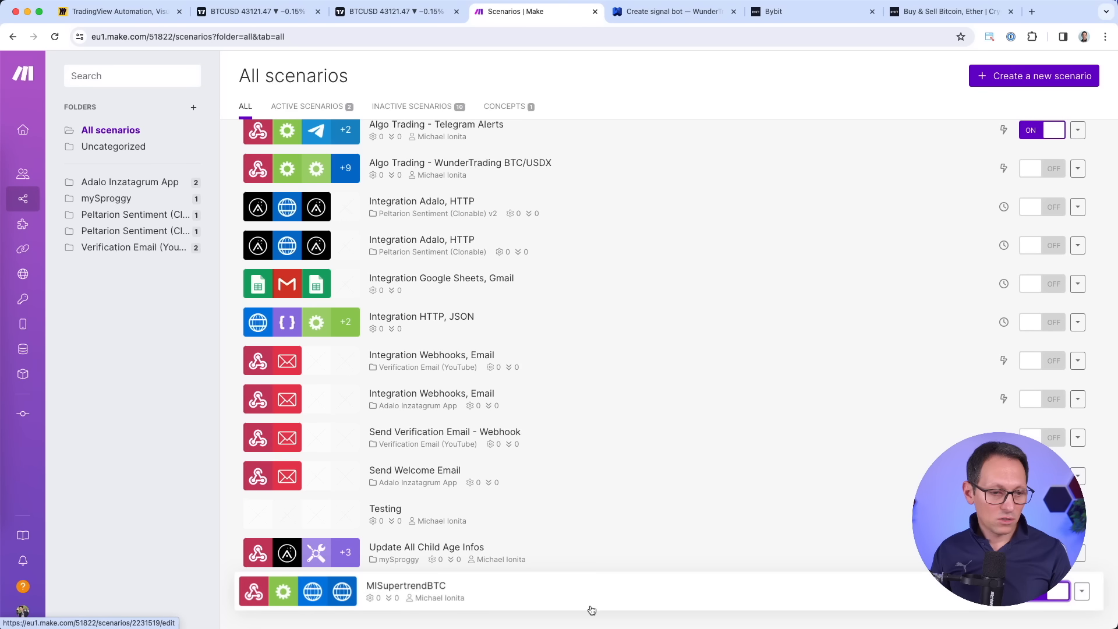
left_click(523, 599)
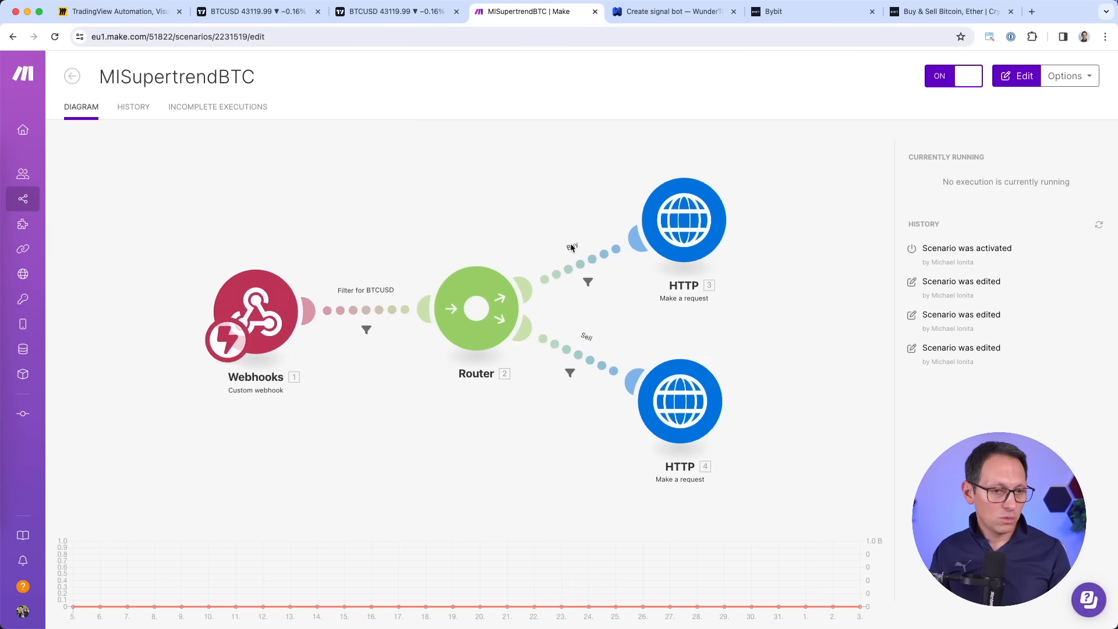
left_click(669, 13)
Draw red pen circles around the make and W logos on the TradingView Automation board.
left_click(942, 317)
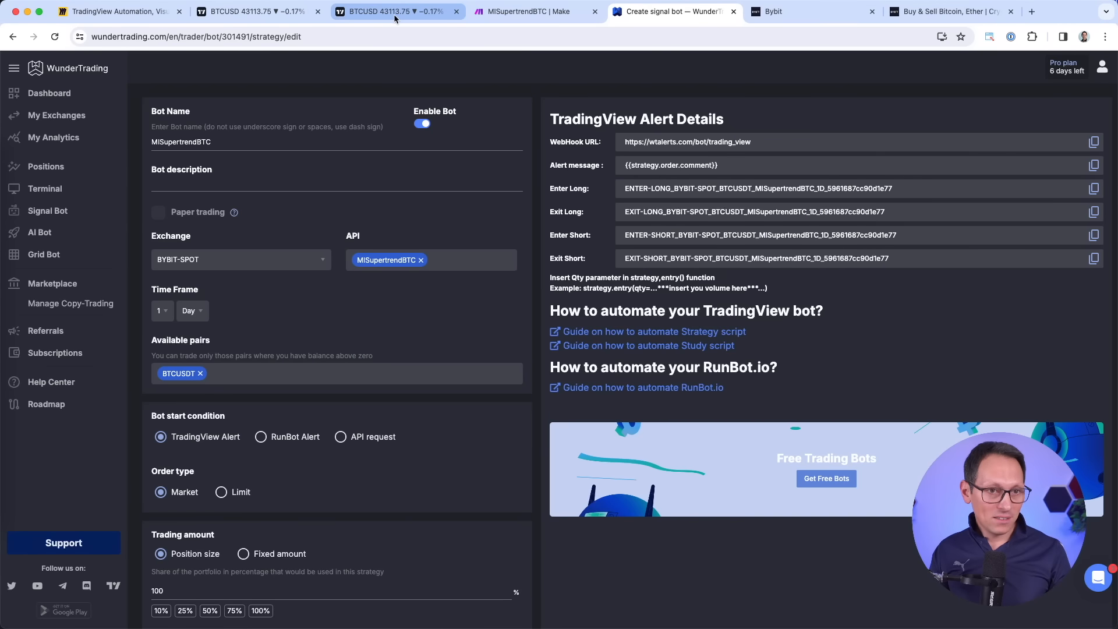
left_click(116, 11)
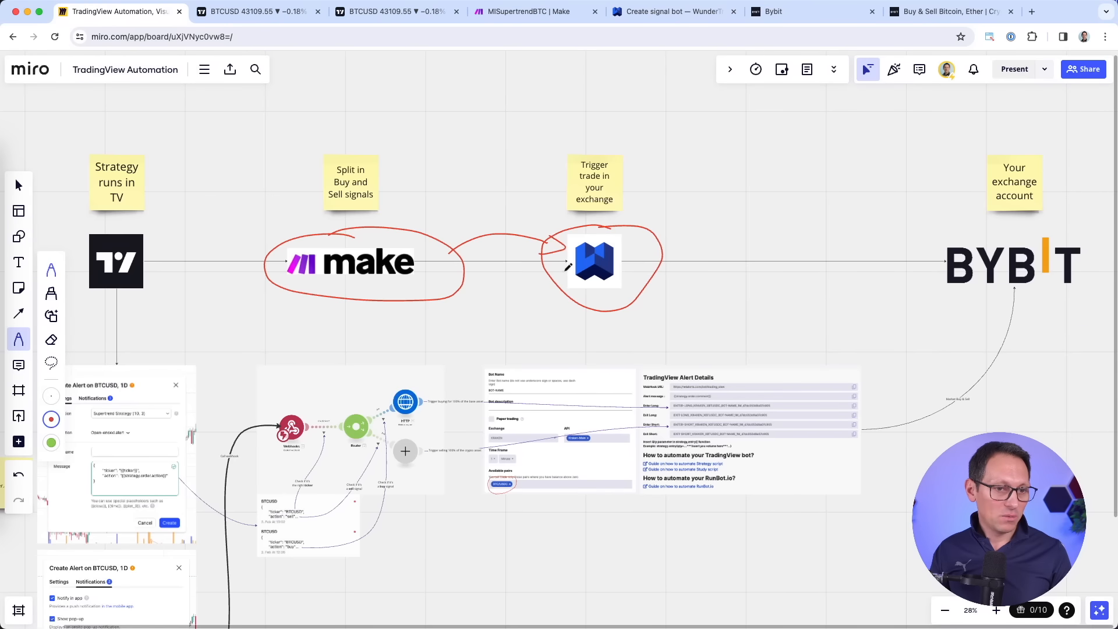
scroll(364, 233, "left", 2)
mouse_move(360, 229)
left_mouse_down()
mouse_move(481, 272)
mouse_move(347, 219)
left_mouse_up()
mouse_move(612, 222)
left_mouse_down()
mouse_move(601, 300)
mouse_move(625, 220)
left_mouse_up()
scroll(1004, 234, "right", 2)
Circle the BYBIT logo in red and draw a red curve from W to it.
scroll(1003, 234, "right", 2)
mouse_move(1011, 231)
left_mouse_down()
mouse_move(1027, 292)
mouse_move(946, 231)
left_mouse_up()
mouse_move(604, 253)
left_mouse_down()
mouse_move(702, 224)
mouse_move(910, 232)
left_mouse_up()
Circle the TradingView logo in red and link it to the make logo.
scroll(452, 272, "down", 2)
scroll(452, 273, "left", 1)
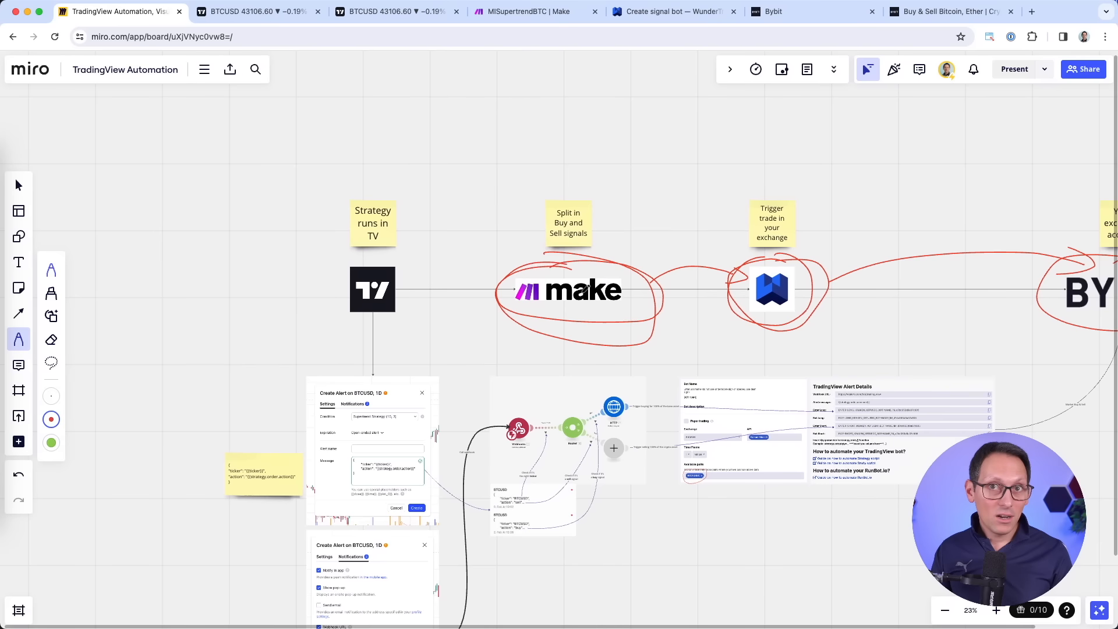
scroll(401, 264, "up", 3)
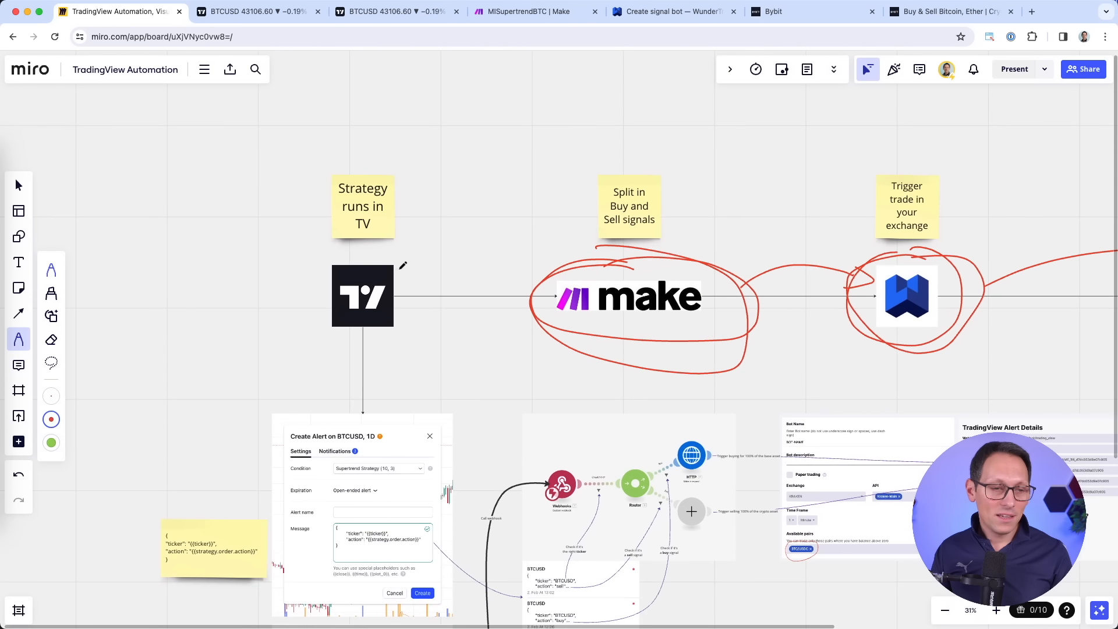
mouse_move(438, 252)
left_mouse_down()
mouse_move(359, 235)
mouse_move(434, 364)
mouse_move(420, 242)
left_mouse_up()
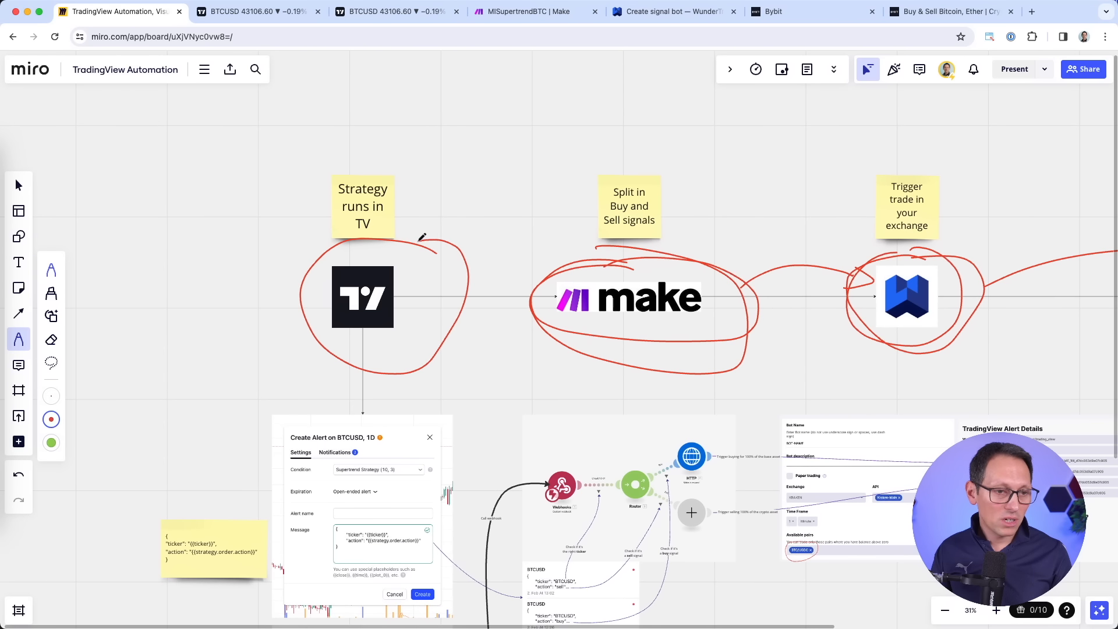
left_click_drag(447, 281, 573, 255)
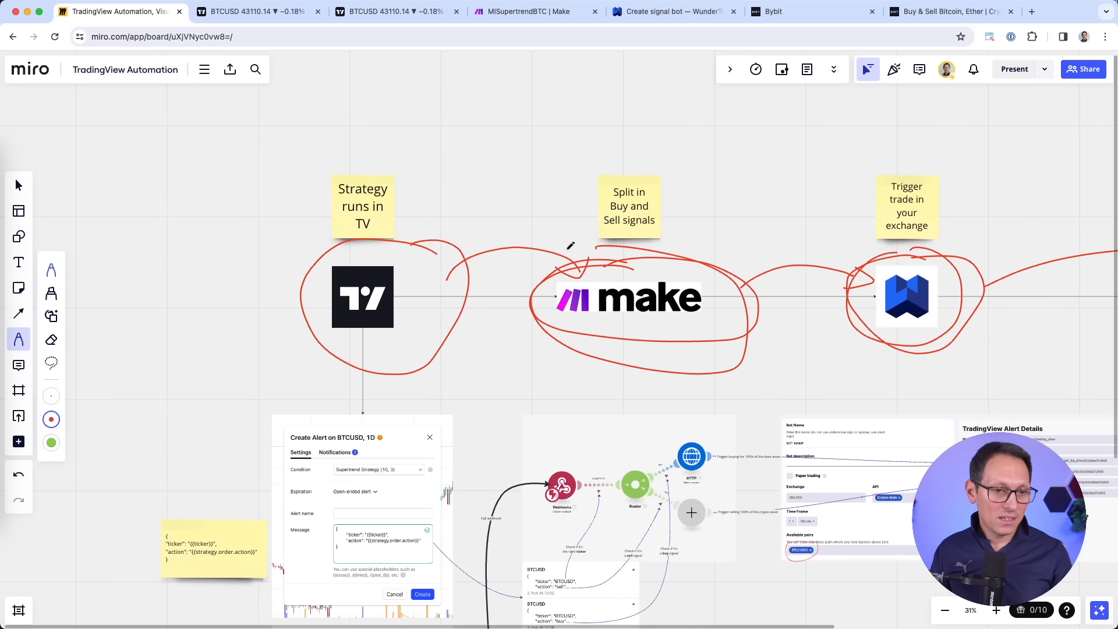
scroll(467, 225, "right", 1)
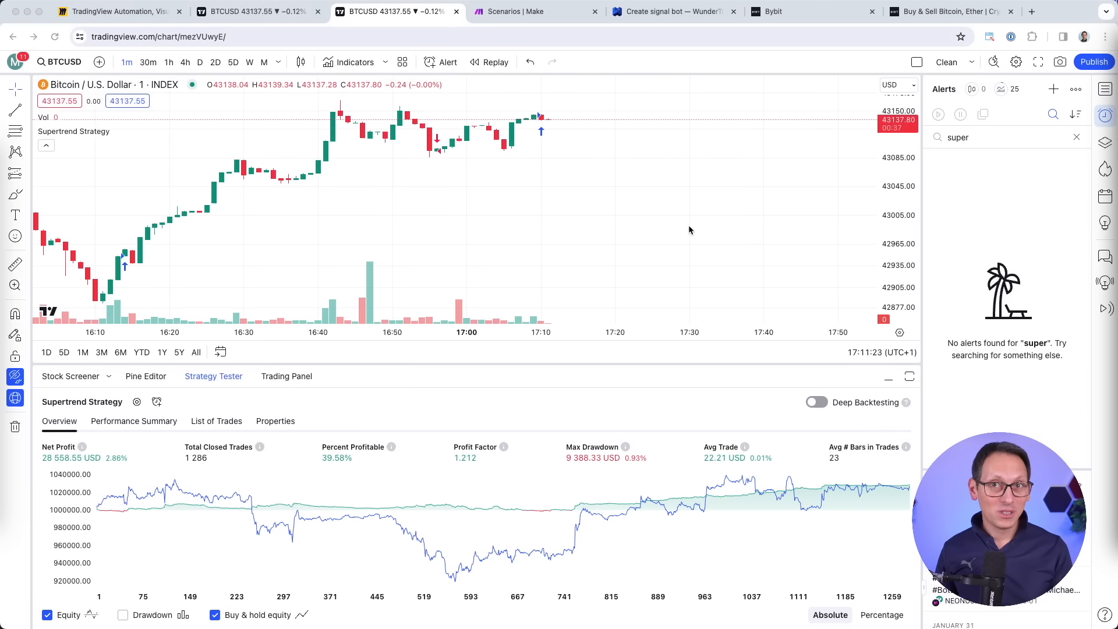
Put the BTCUSD Supertrend Strategy chart on the 1D timeframe, after briefly trying 1h.
scroll(690, 230, "up", 1)
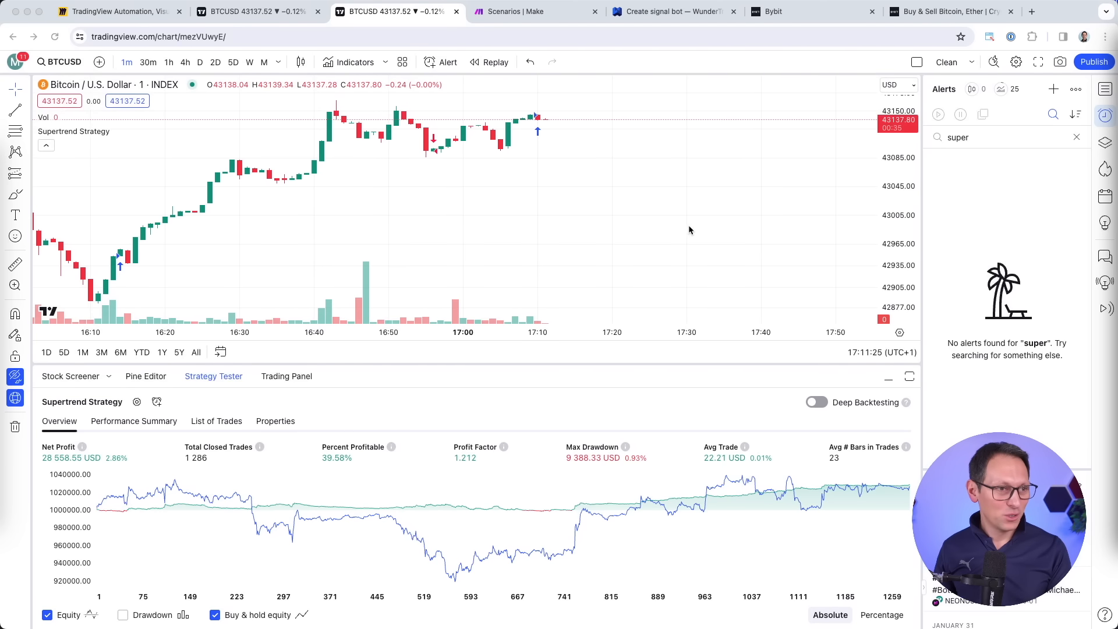
left_click(278, 68)
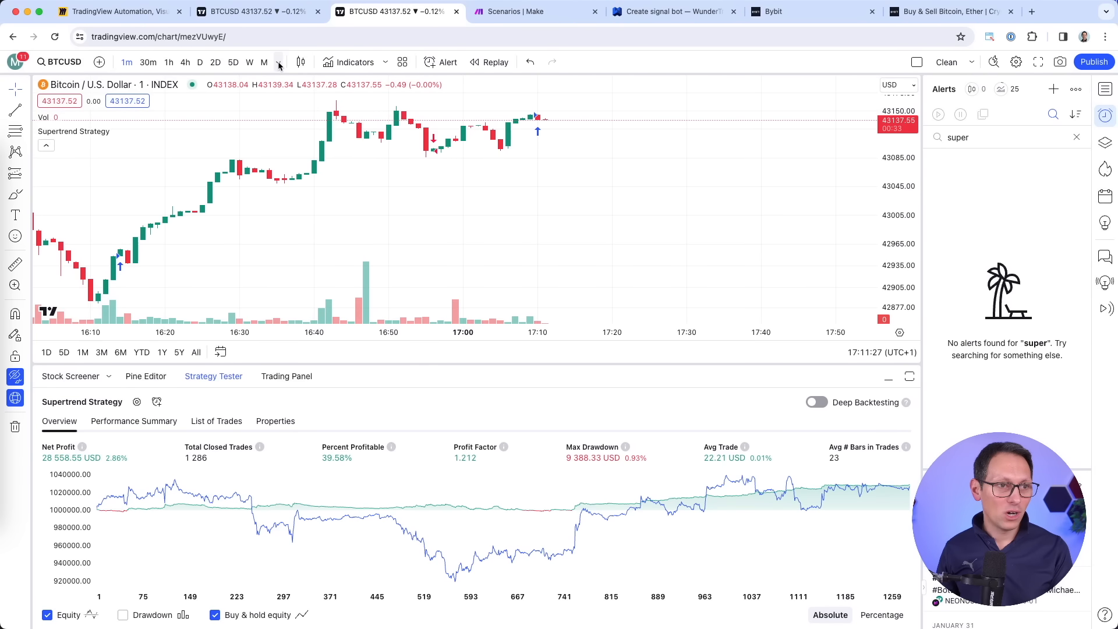
left_click(279, 66)
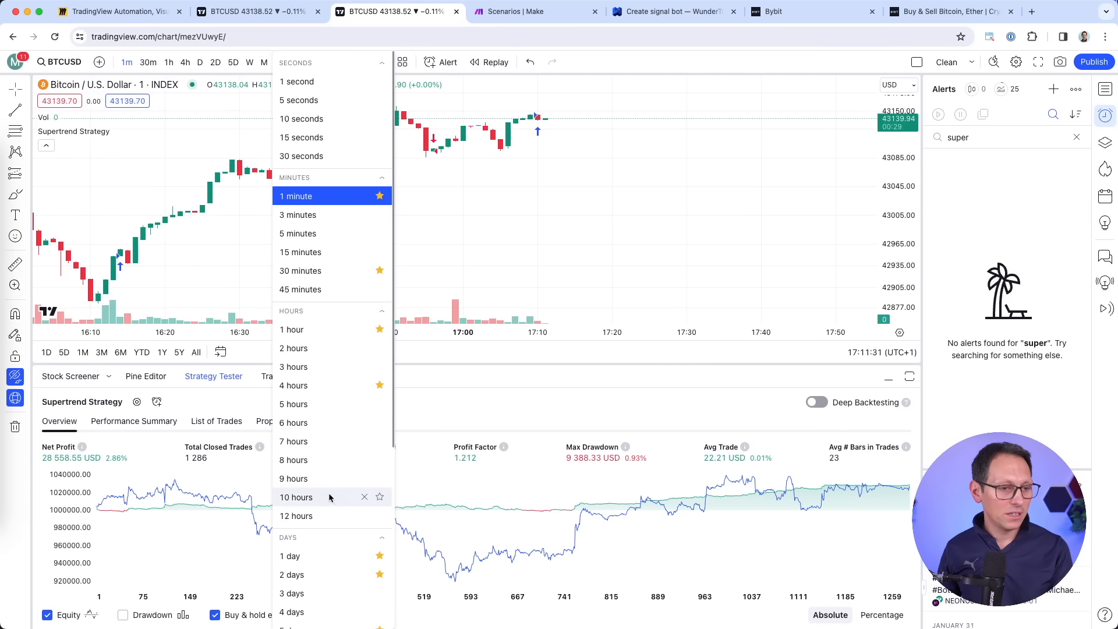
scroll(308, 542, "down", 5)
left_click(310, 393)
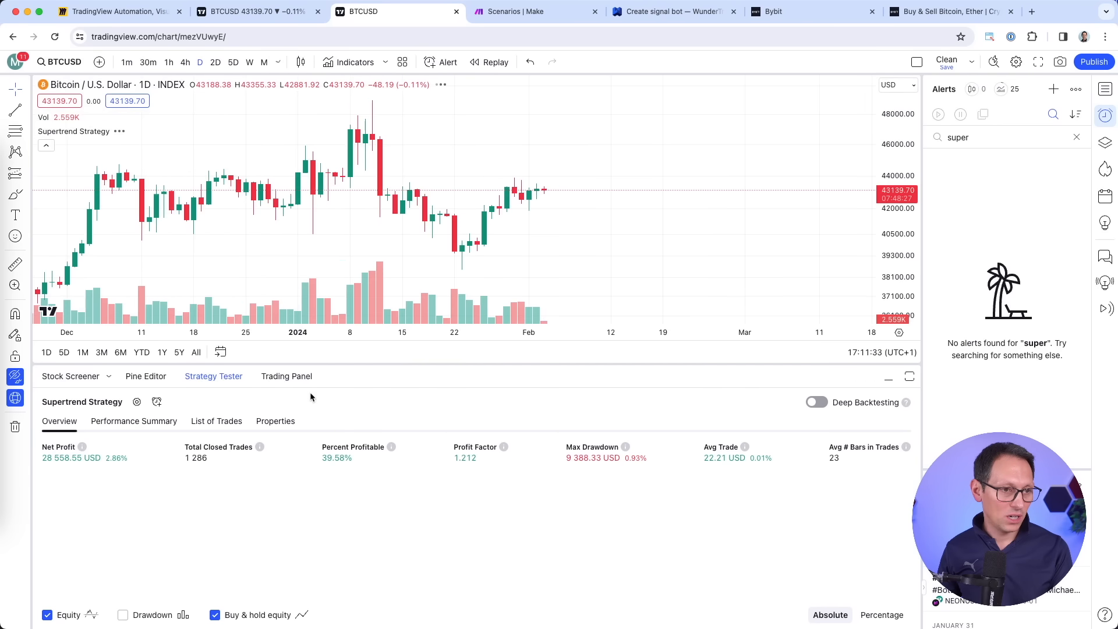
scroll(730, 191, "down", 10)
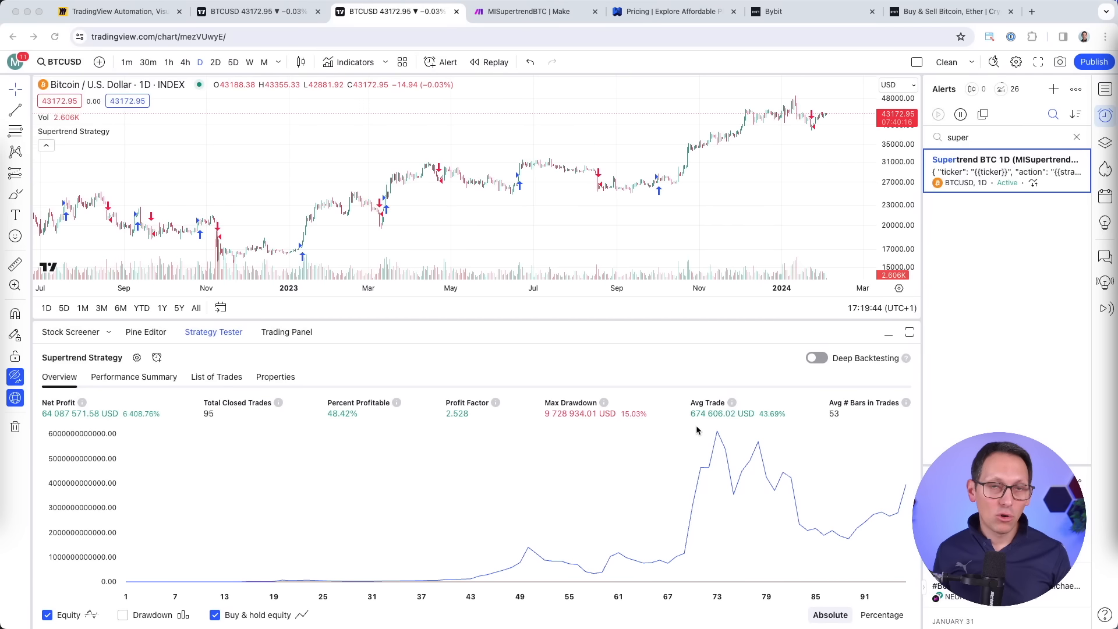
left_click(169, 62)
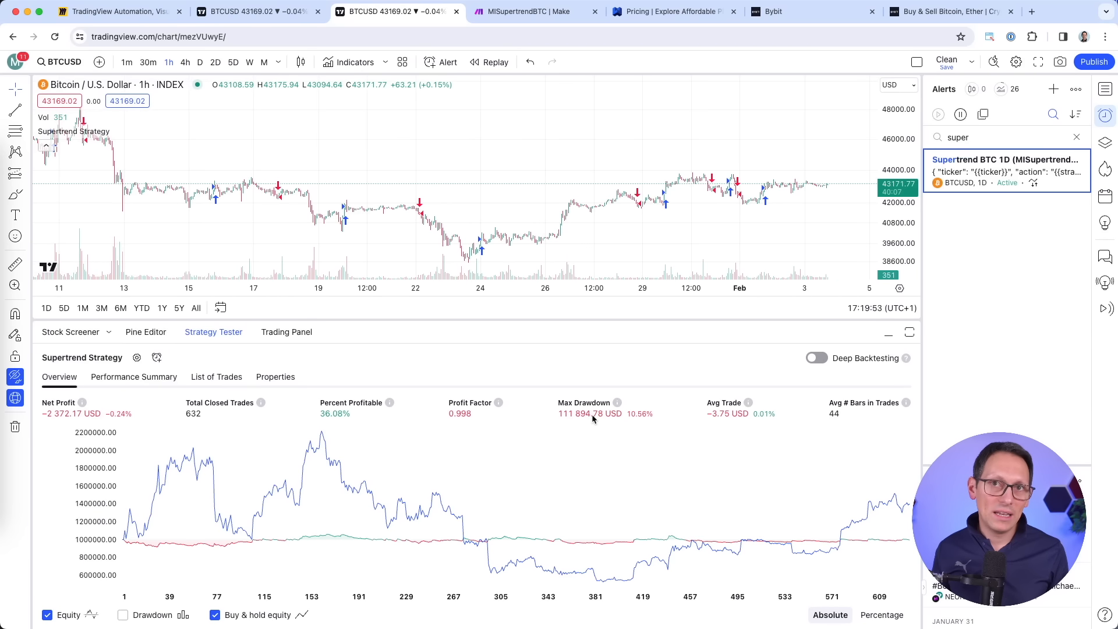
left_click(200, 63)
left_click(65, 67)
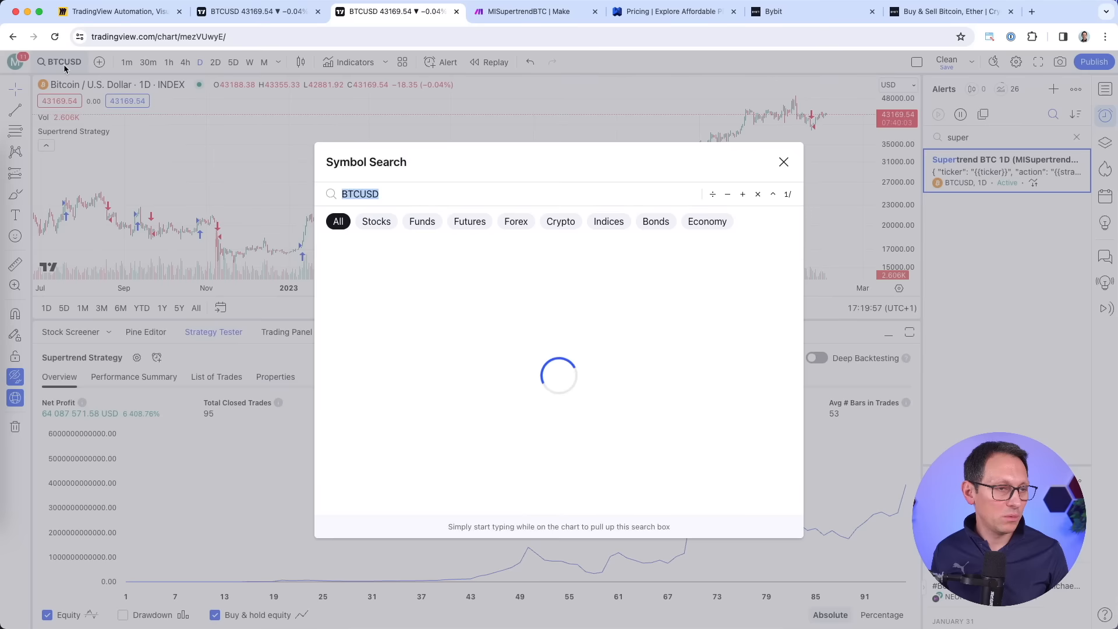
key("Escape")
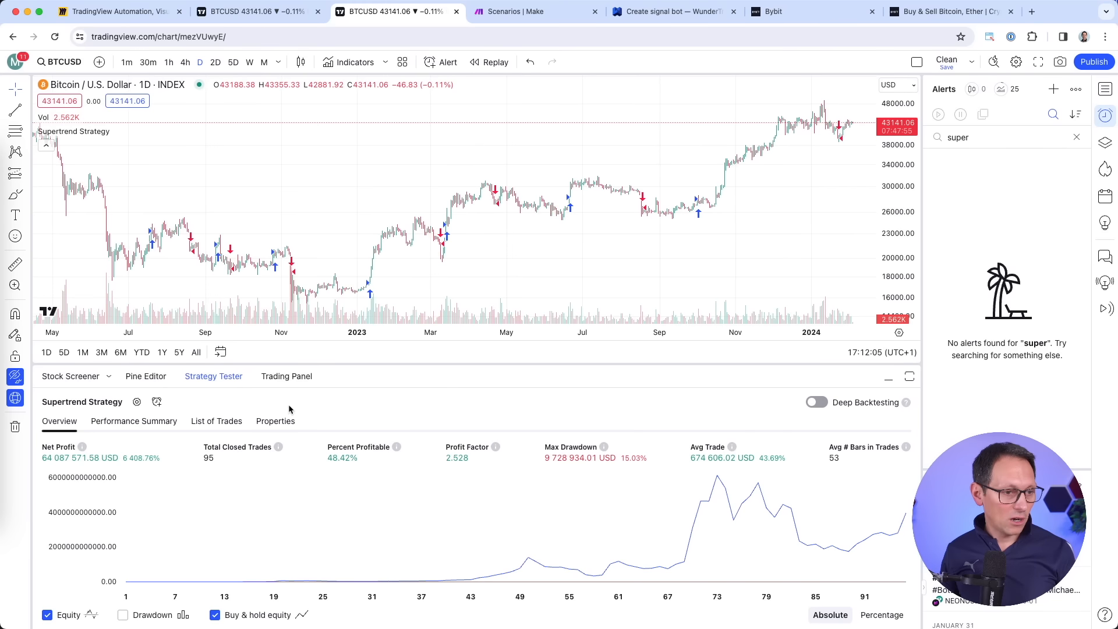
Create a Supertrend Strategy alert named 'Supertrend BTC 1D' with the pasted JSON ticker-and-action message.
left_click(156, 402)
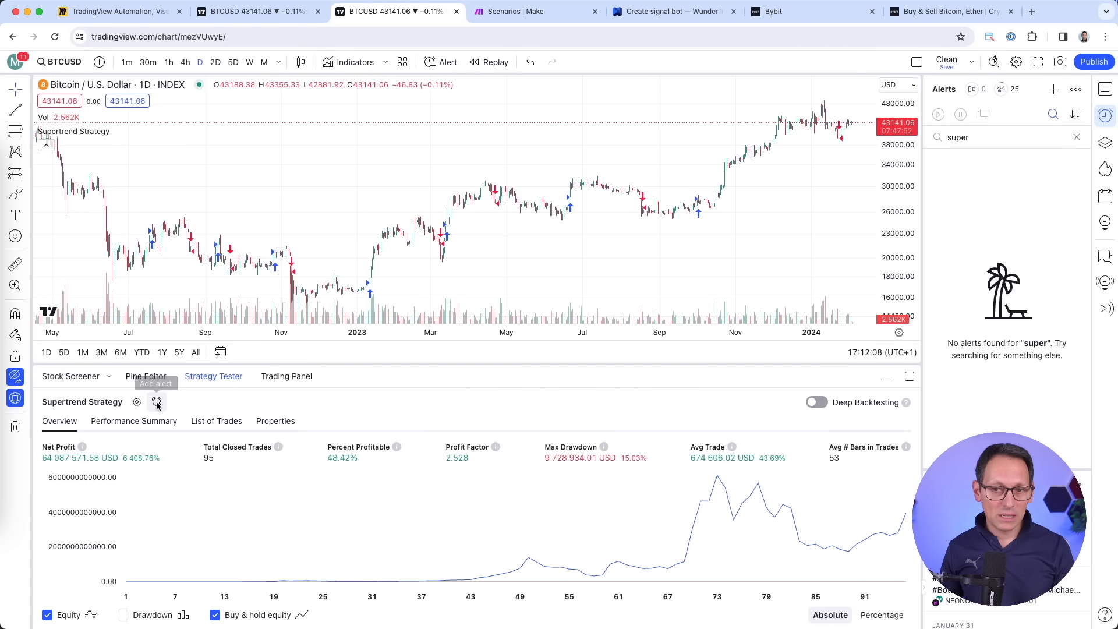
left_click(587, 339)
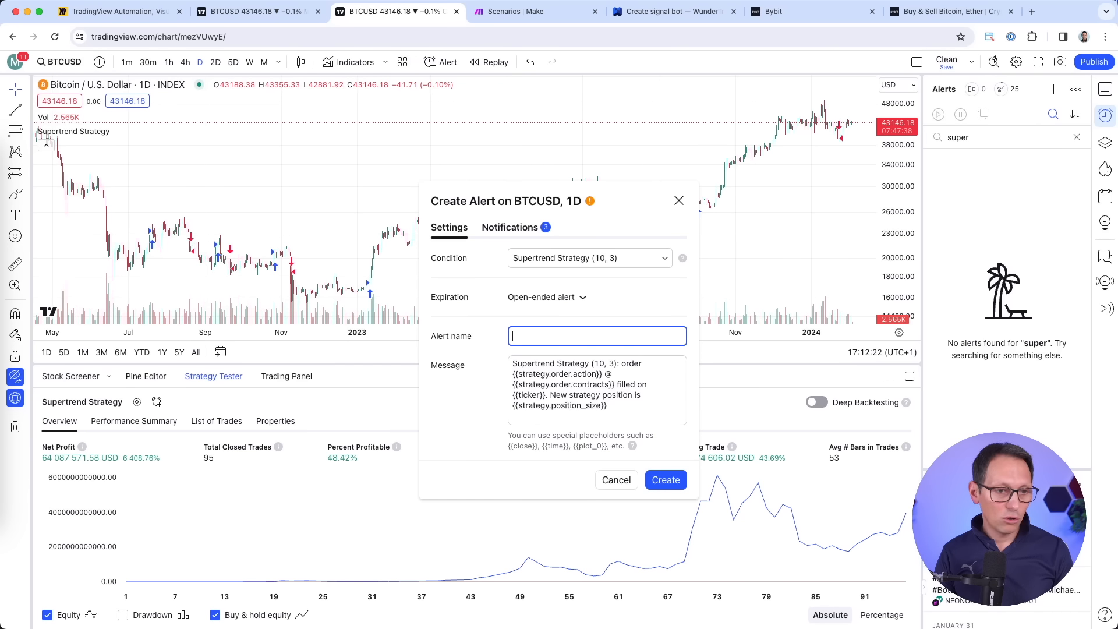
type("Supertrend ")
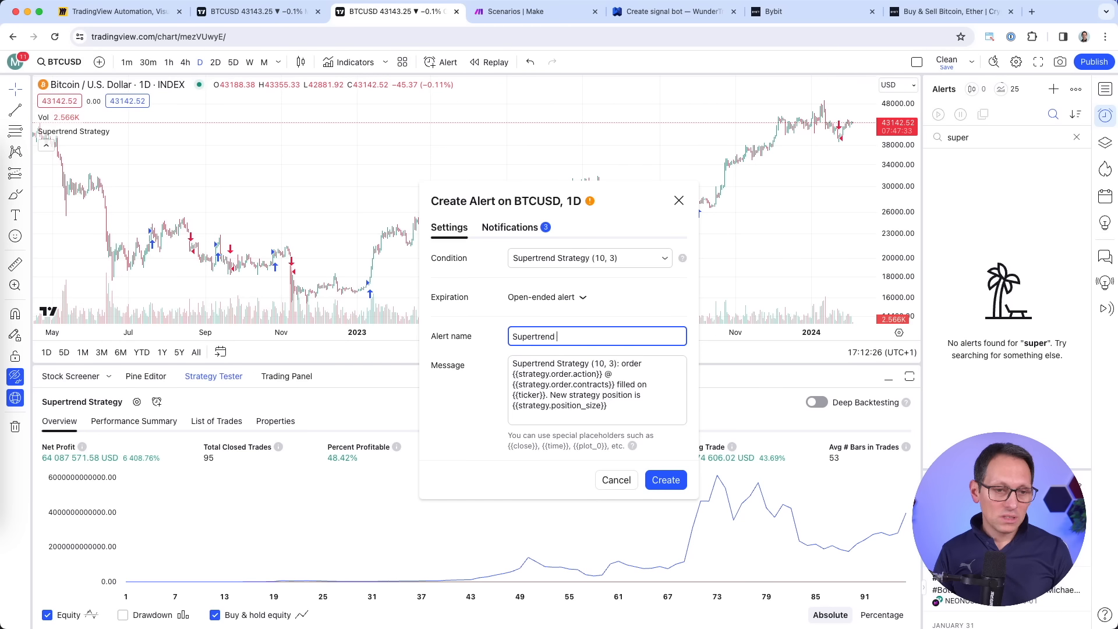
type("BTC")
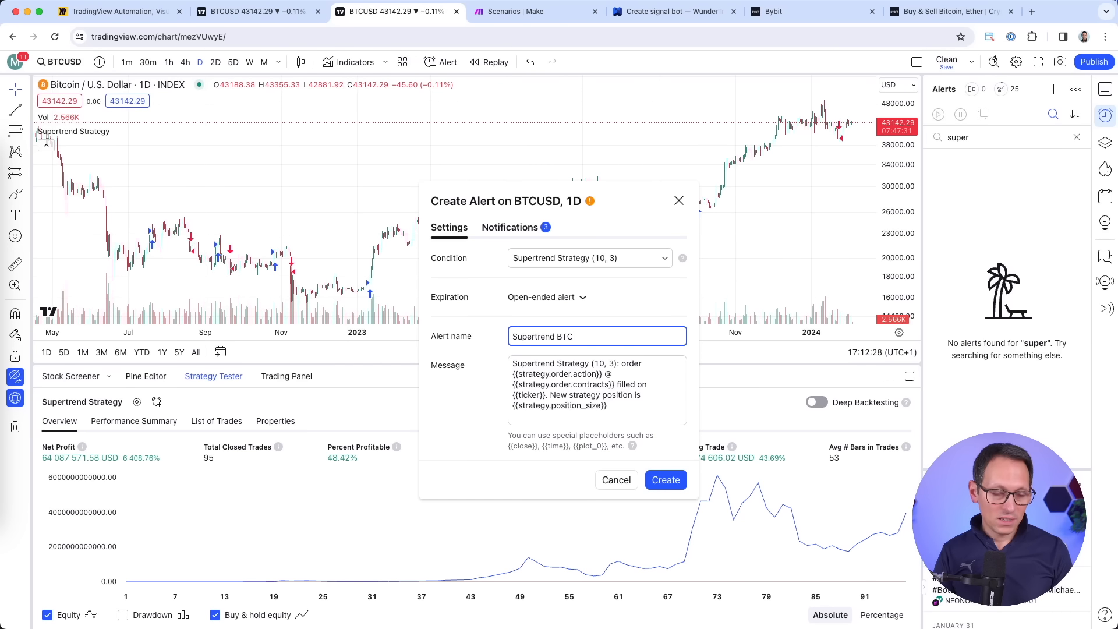
type(" 1D")
key("Tab")
key("super+a")
key("BackSpace")
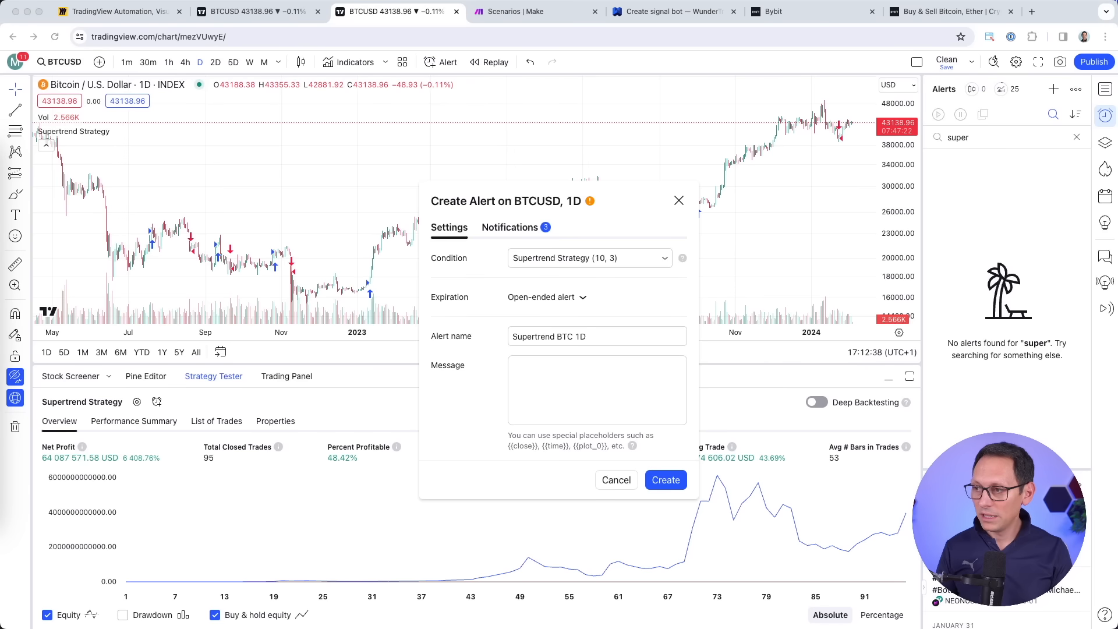
left_click(598, 380)
type("{ \t\"ticker\": \"{{ticker}}\", \t\"action\": \"{{strategy.order.action}}\" }")
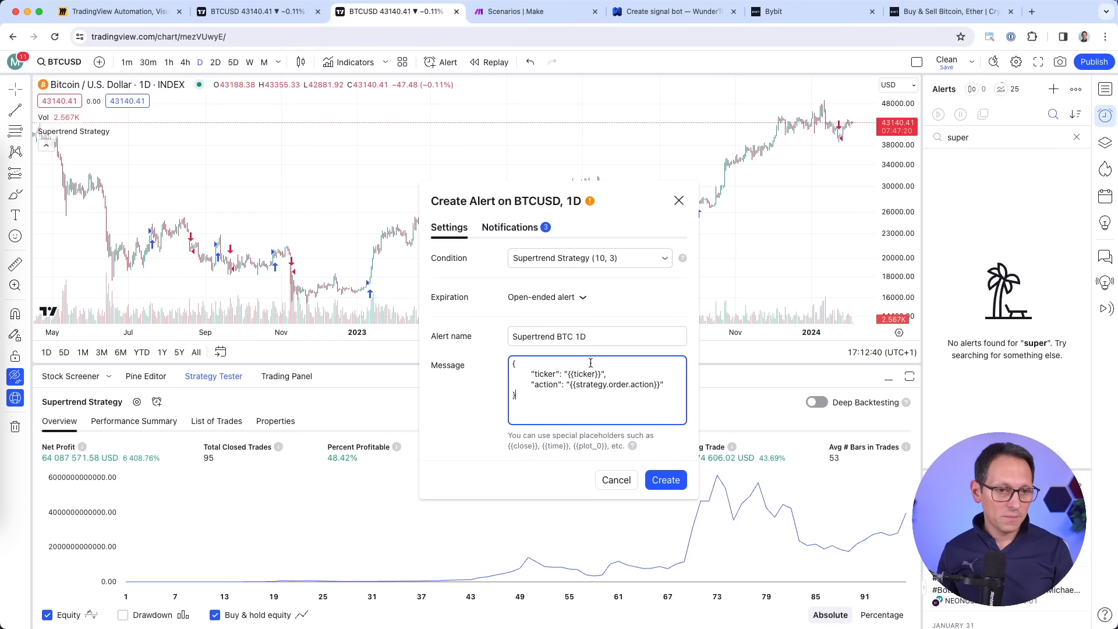
Select the existing webhook URL in the alert's Notifications, then bring up Make's scenarios list.
left_click(520, 231)
left_click_drag(435, 425, 691, 428)
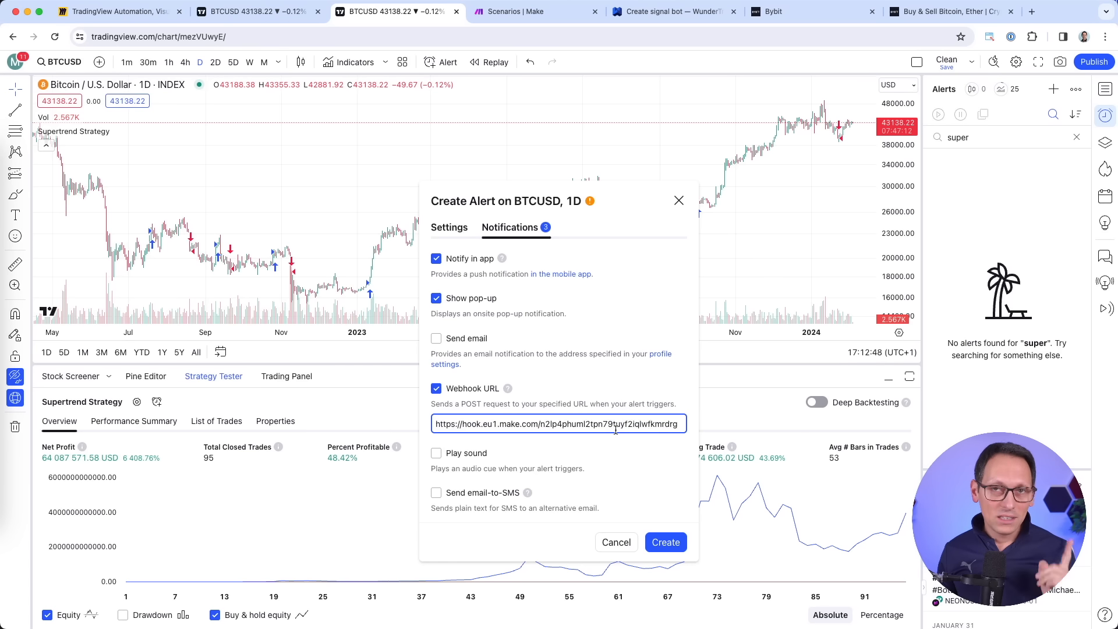
left_click(536, 16)
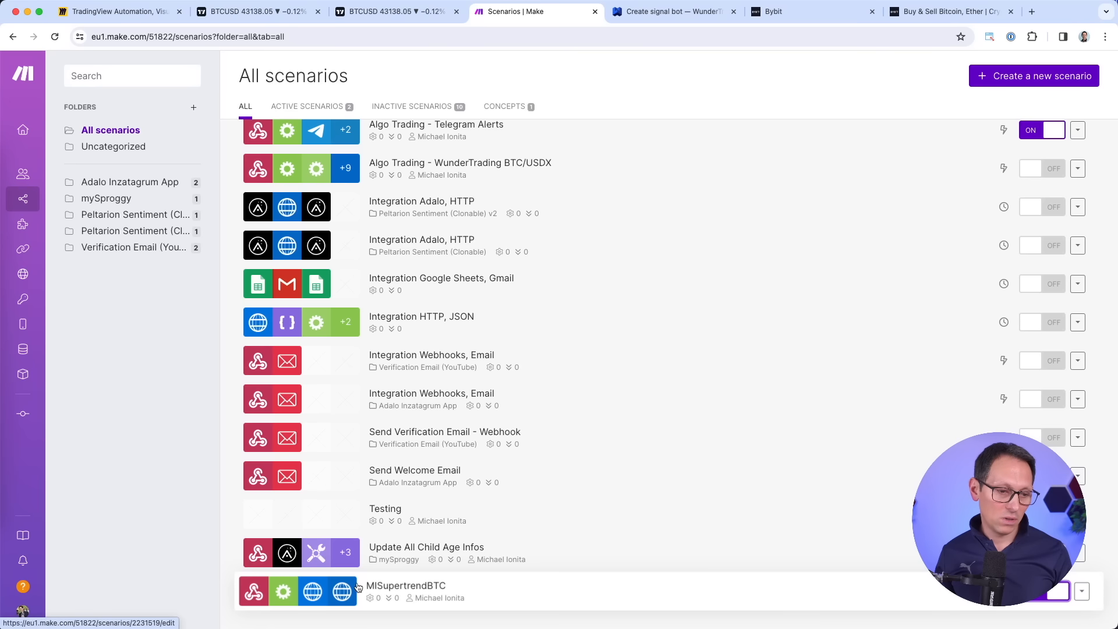
Copy MISupertrendBTC's webhook address and paste it over the TradingView alert's Webhook URL.
left_click(508, 597)
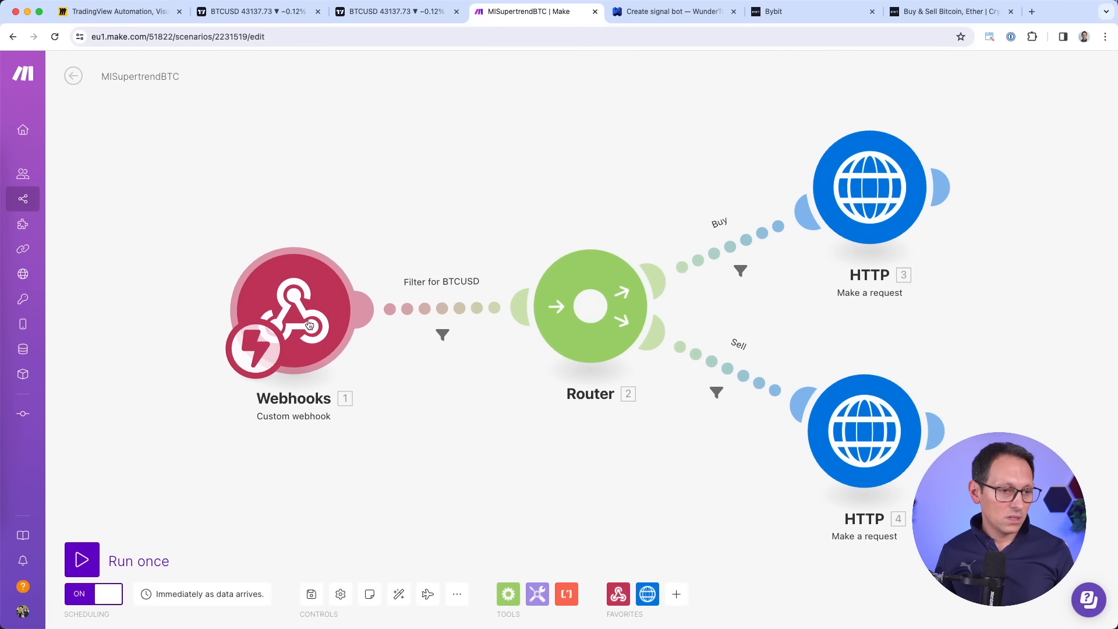
left_click(269, 317)
left_click(589, 340)
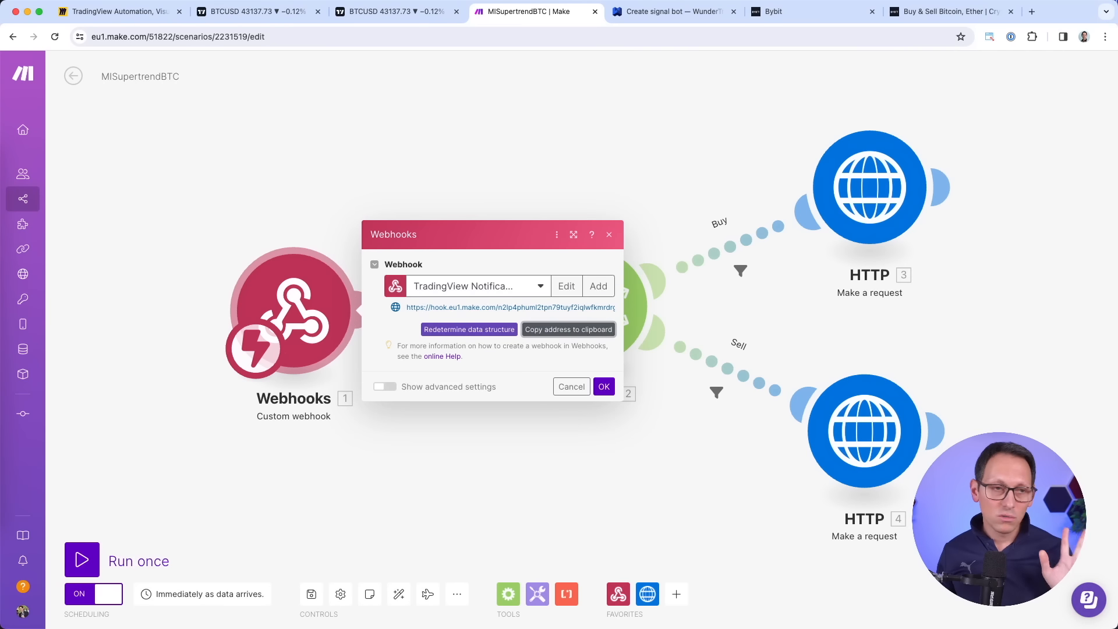
left_click(396, 11)
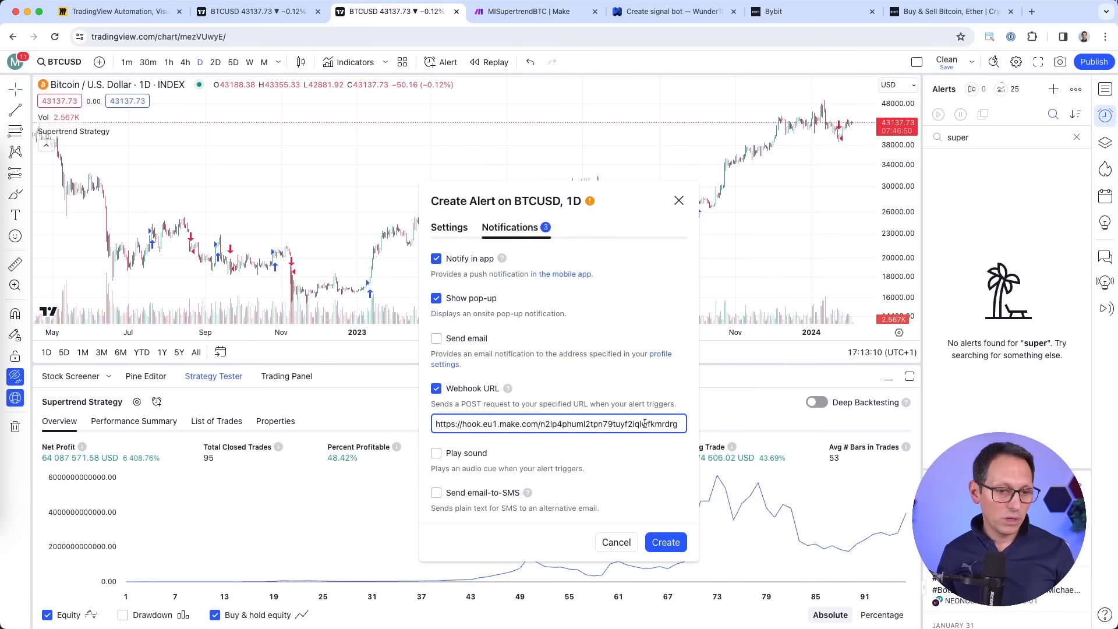
triple_click(645, 424)
key("BackSpace")
key("super+v")
left_click(452, 229)
left_click(629, 344)
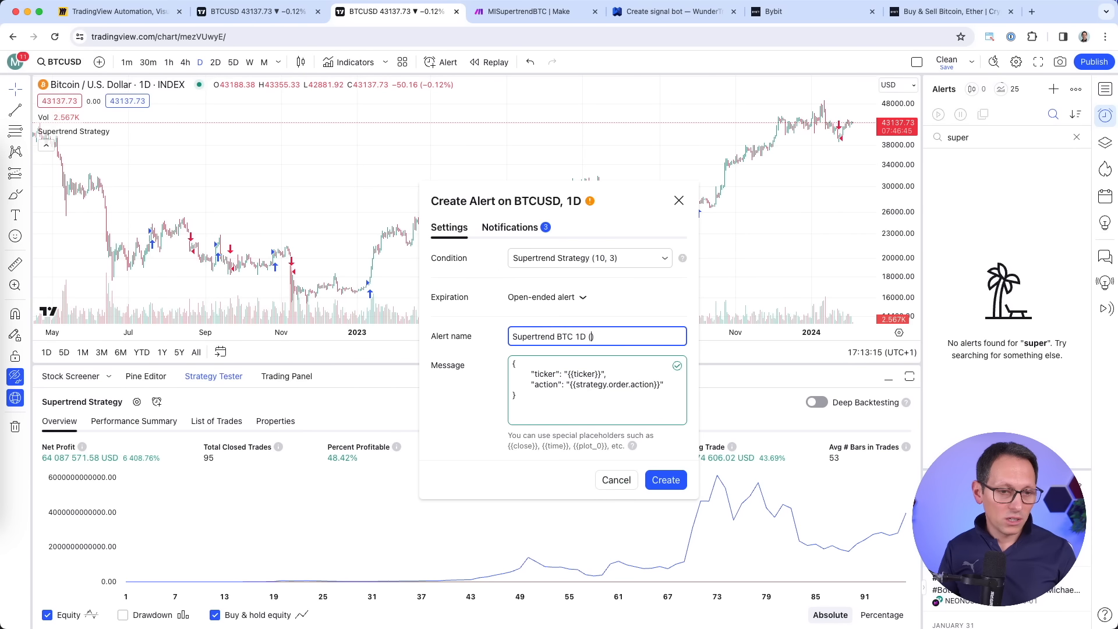
Add the Bybit nickname MISupertrendBTC in parentheses to the alert name, then create the alert.
left_click(816, 11)
key("super+c")
key("super+3")
key("super+v")
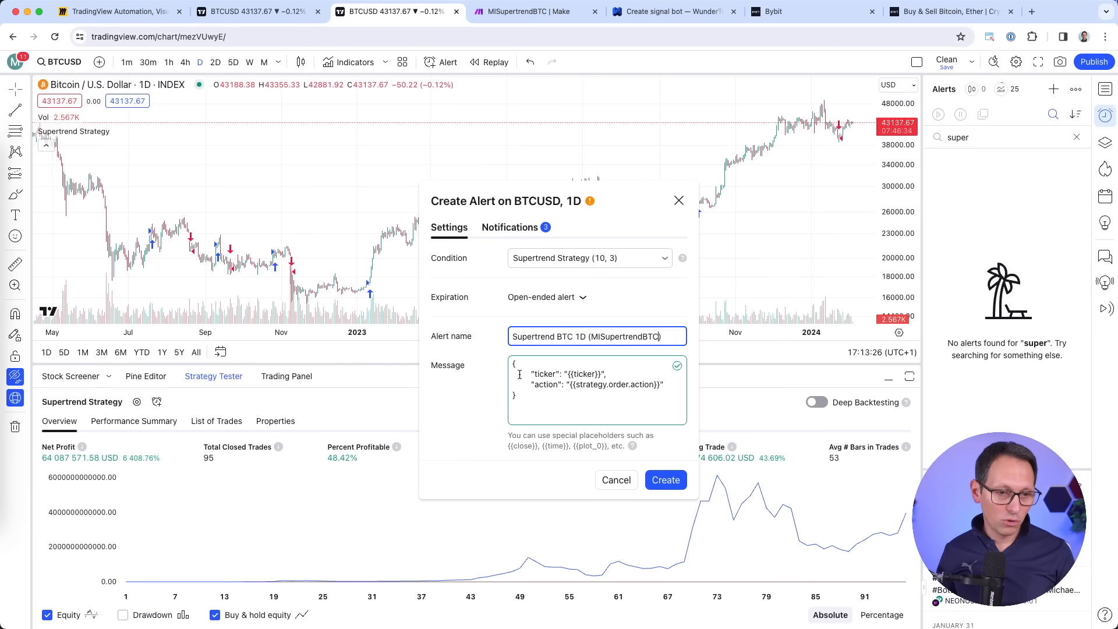
double_click(628, 338)
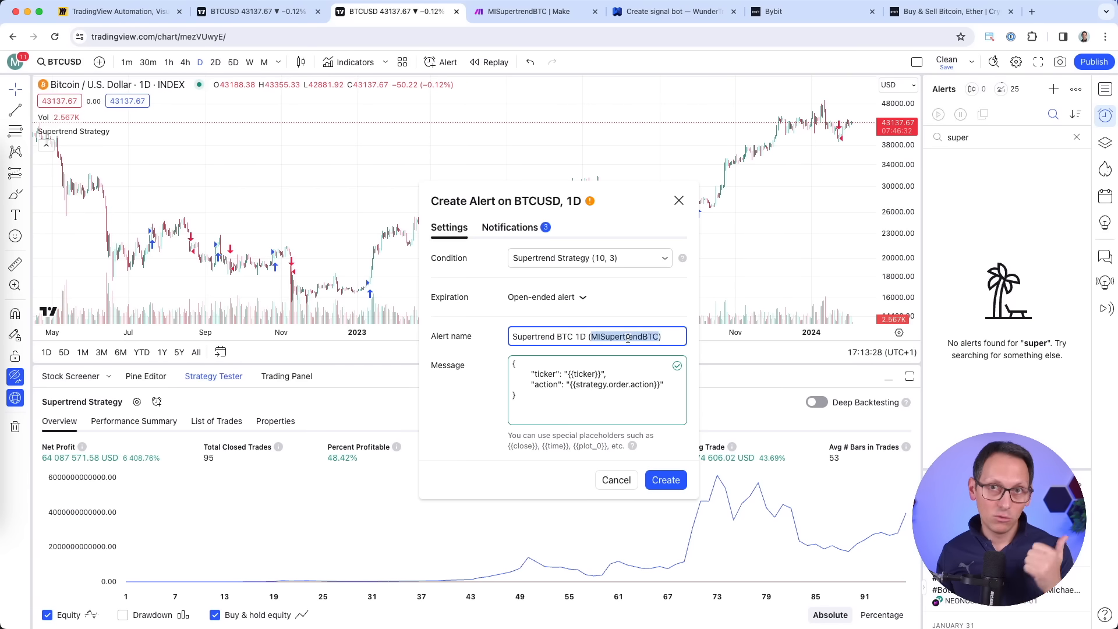
left_click(536, 232)
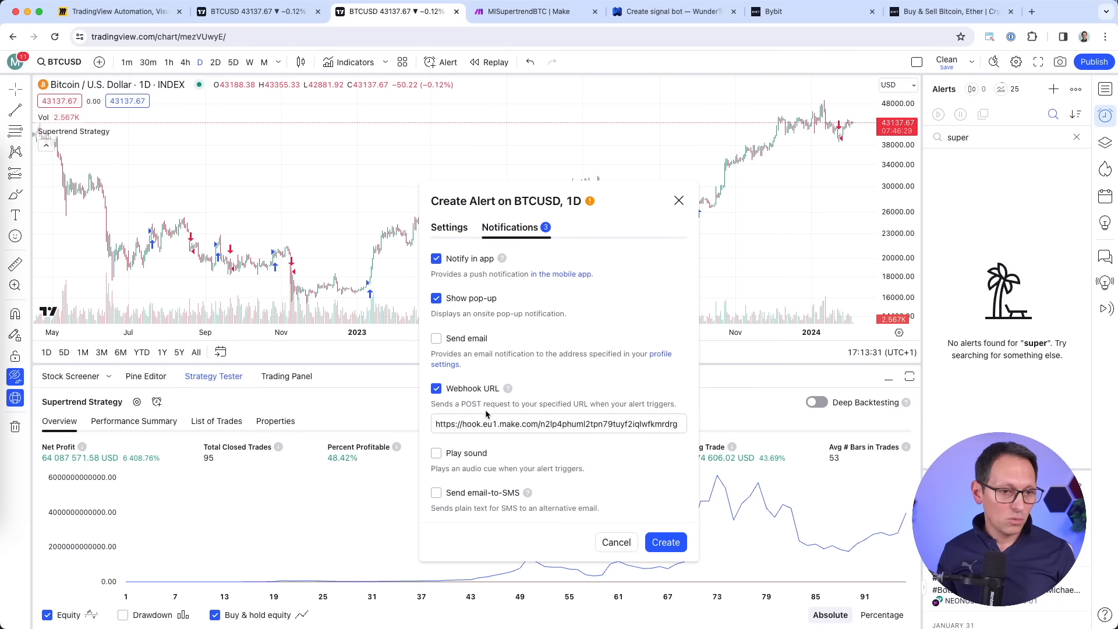
left_click(670, 542)
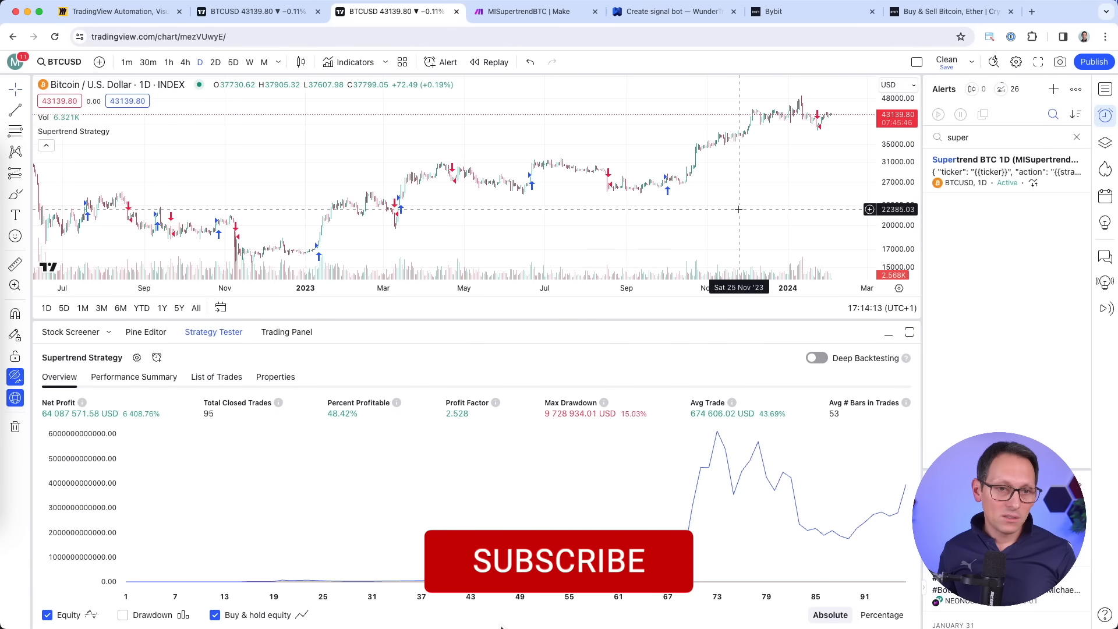
Collapse the Strategy Tester panel below the BTCUSD chart.
scroll(734, 191, "up", 5)
scroll(733, 189, "up", 3)
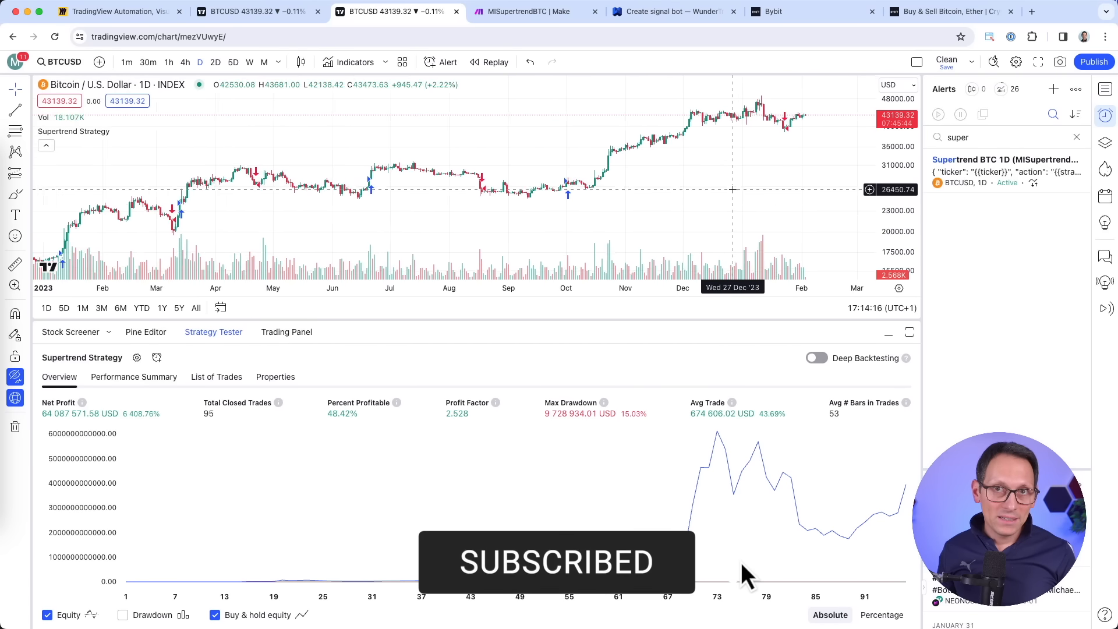
left_click(889, 333)
scroll(738, 279, "up", 3)
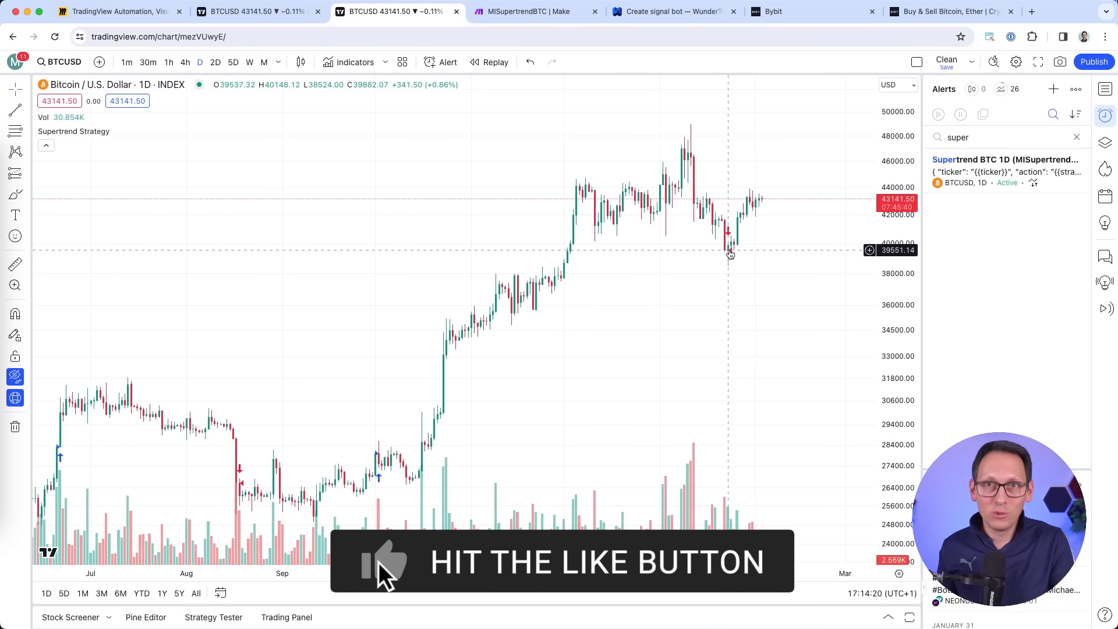
scroll(730, 255, "down", 10)
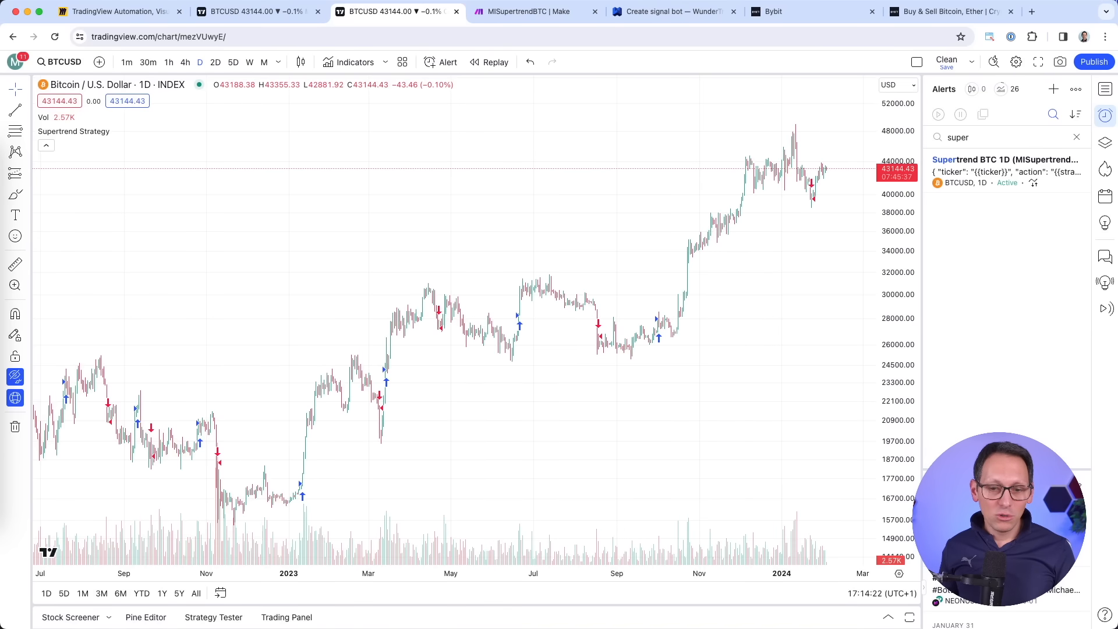
Set the Supertrend alert to open-ended so it never expires, save it, then return to Make.
left_click(578, 299)
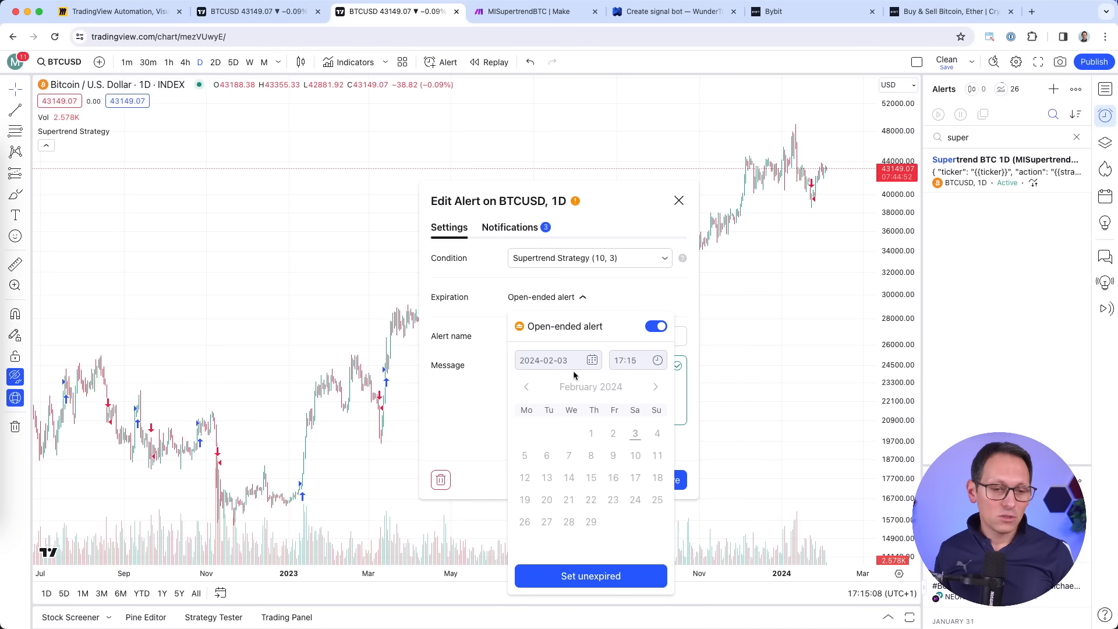
left_click(622, 582)
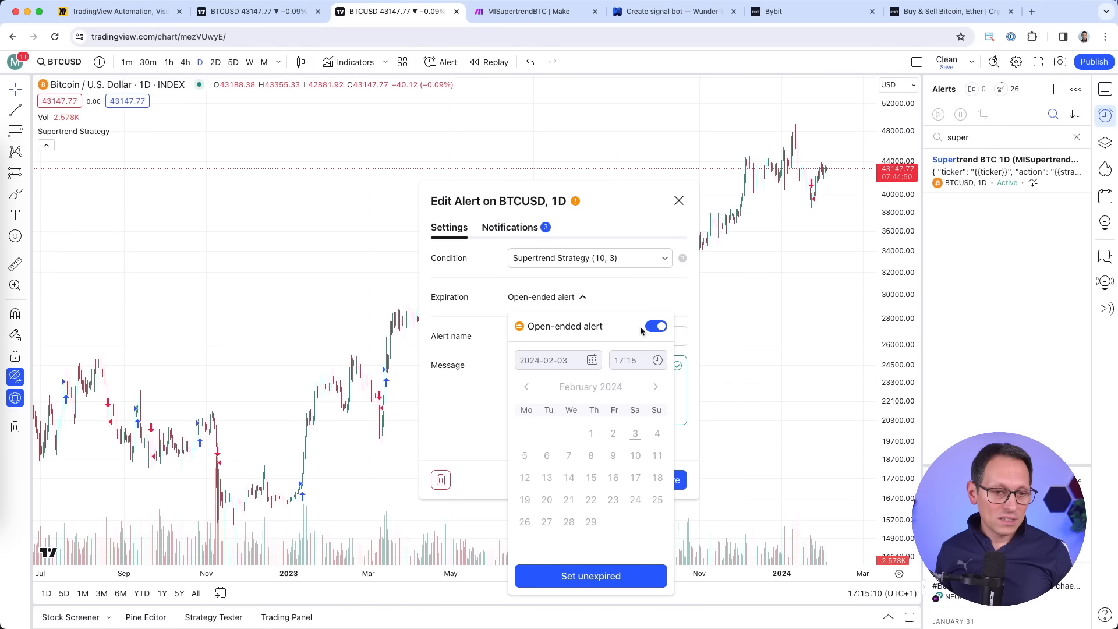
left_click(676, 479)
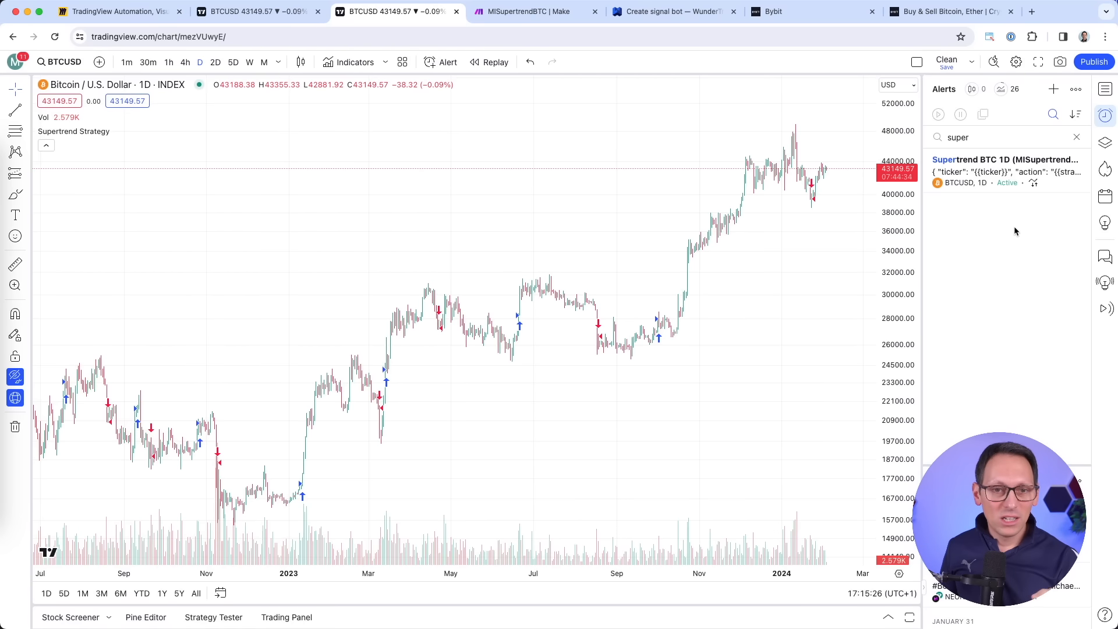
left_click(1007, 176)
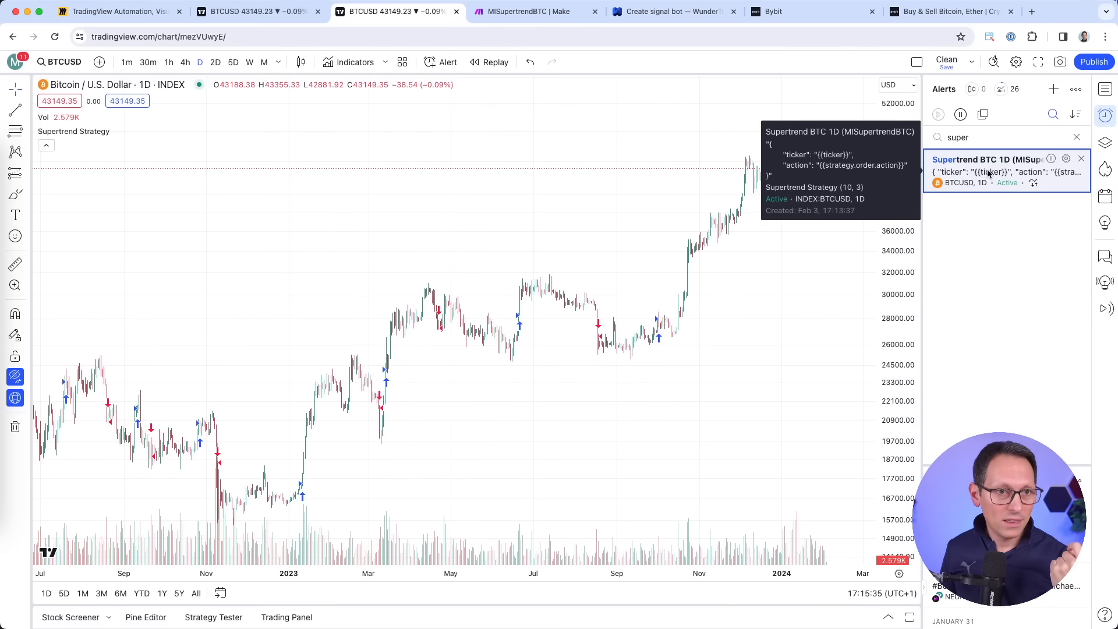
left_click(540, 13)
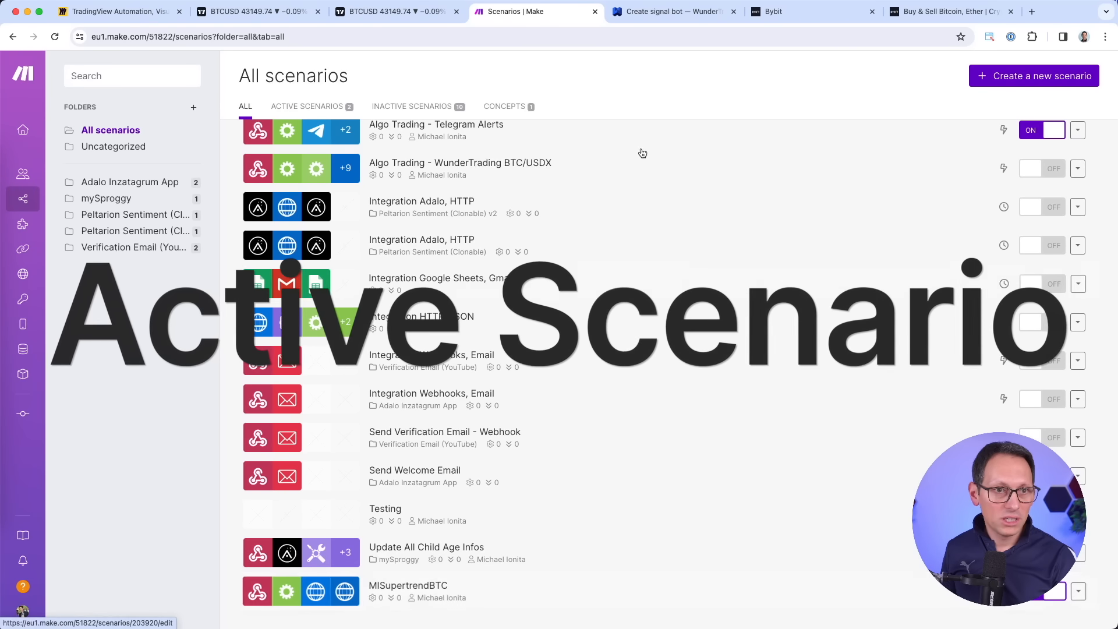
View WunderTrading's subscription billing, showing the Pro plan active until 2024-02-10.
left_click(677, 19)
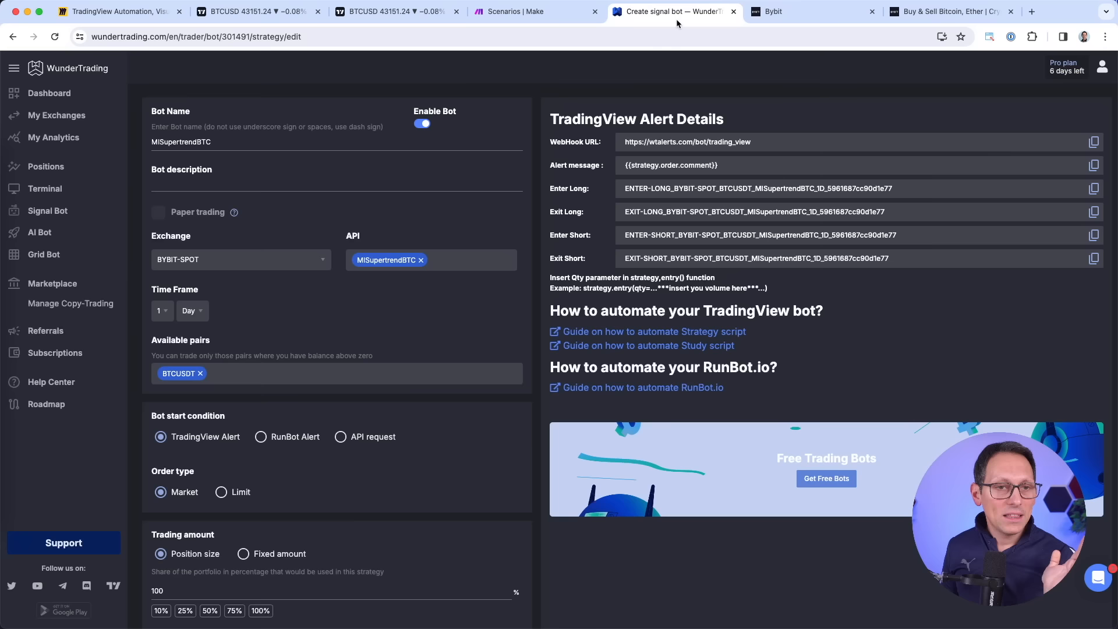
left_click(1064, 69)
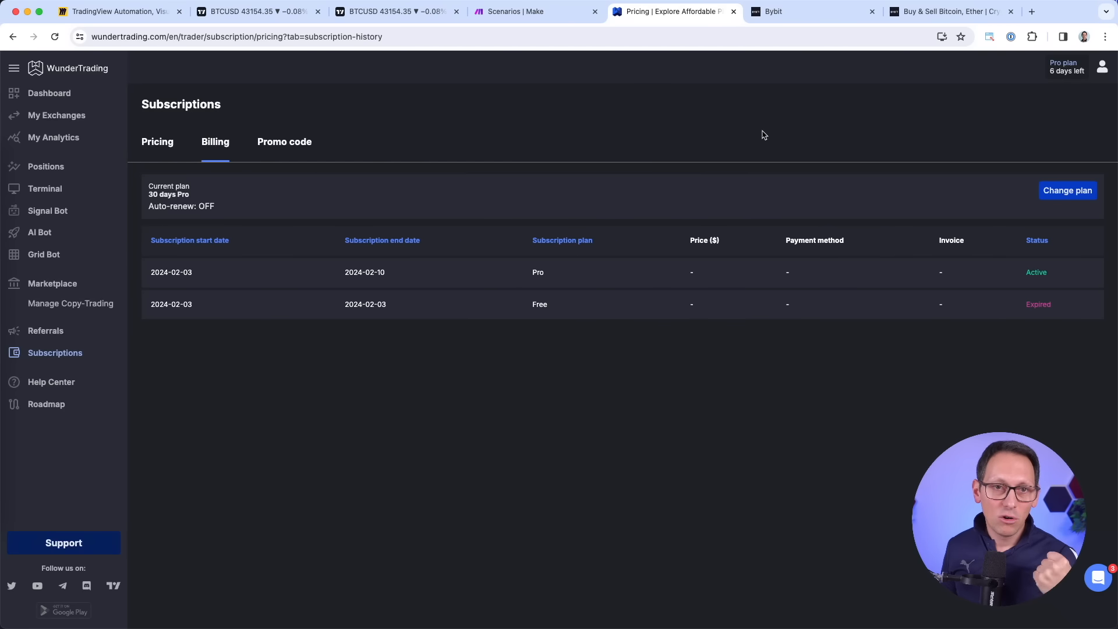
left_click(825, 17)
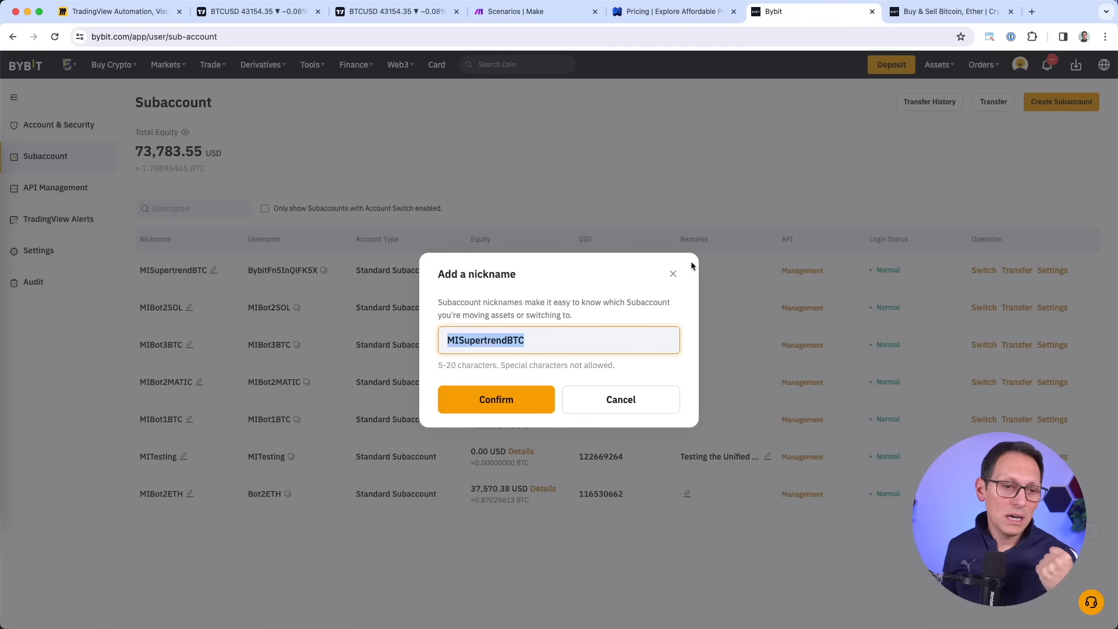
Dismiss the nickname dialog and view the MISupertrendBTC subaccount's API keys, including the Permanent WunderTrading key.
left_click(643, 399)
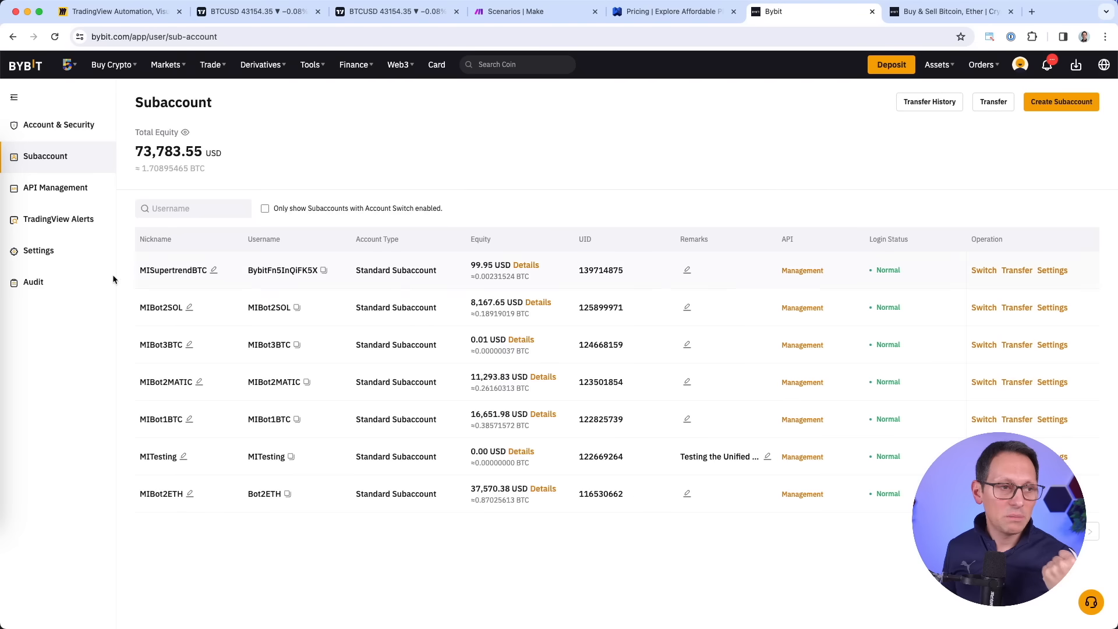
left_click(50, 190)
left_click(64, 160)
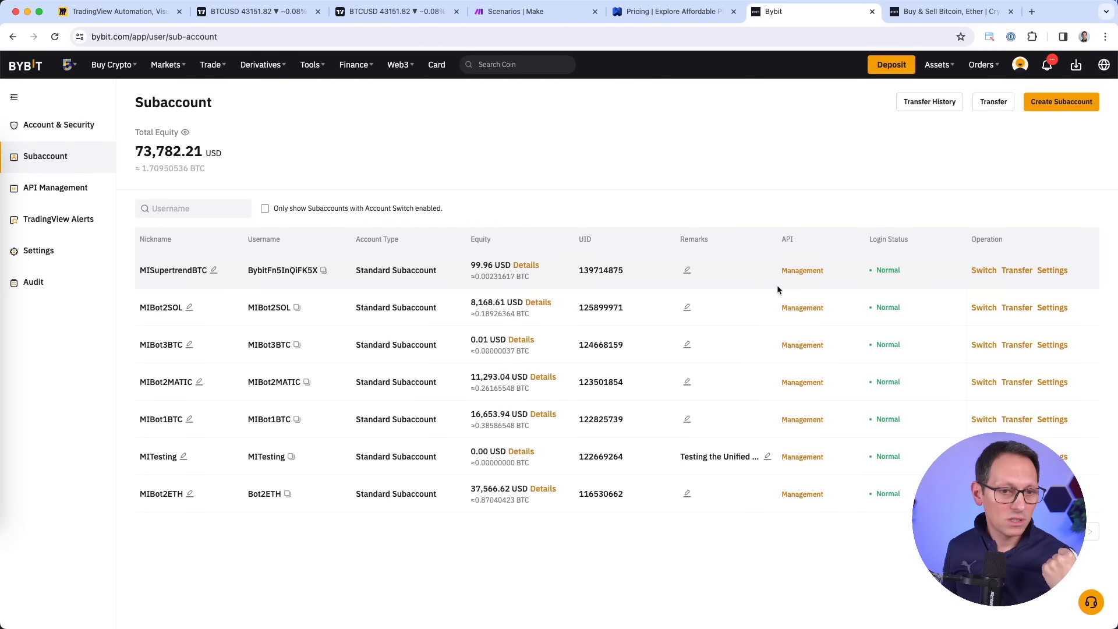
left_click(796, 272)
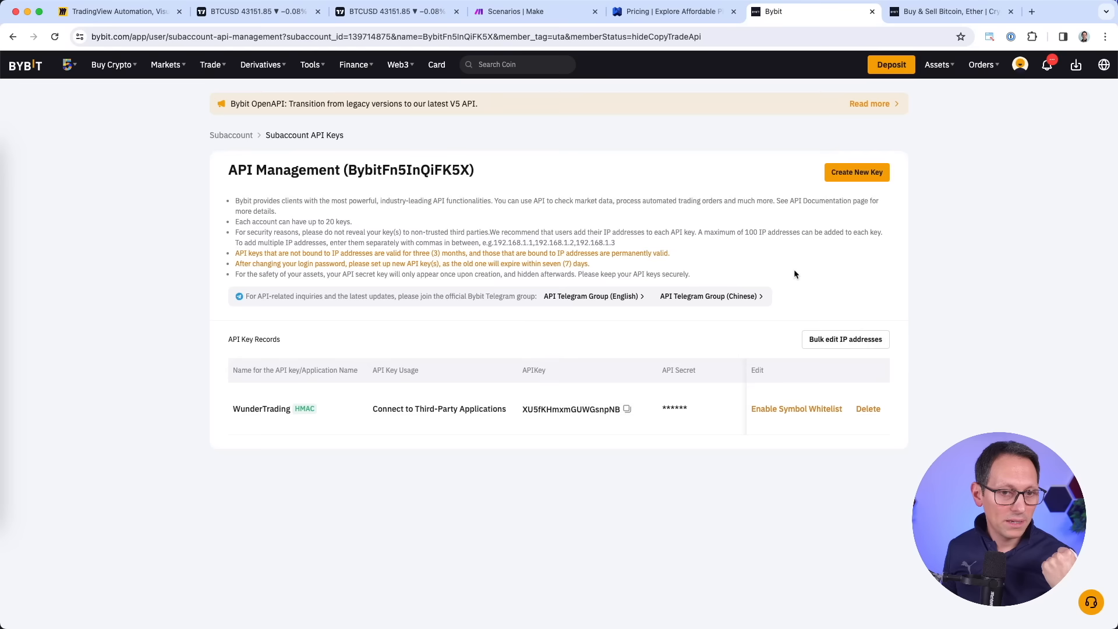
scroll(634, 417, "right", 5)
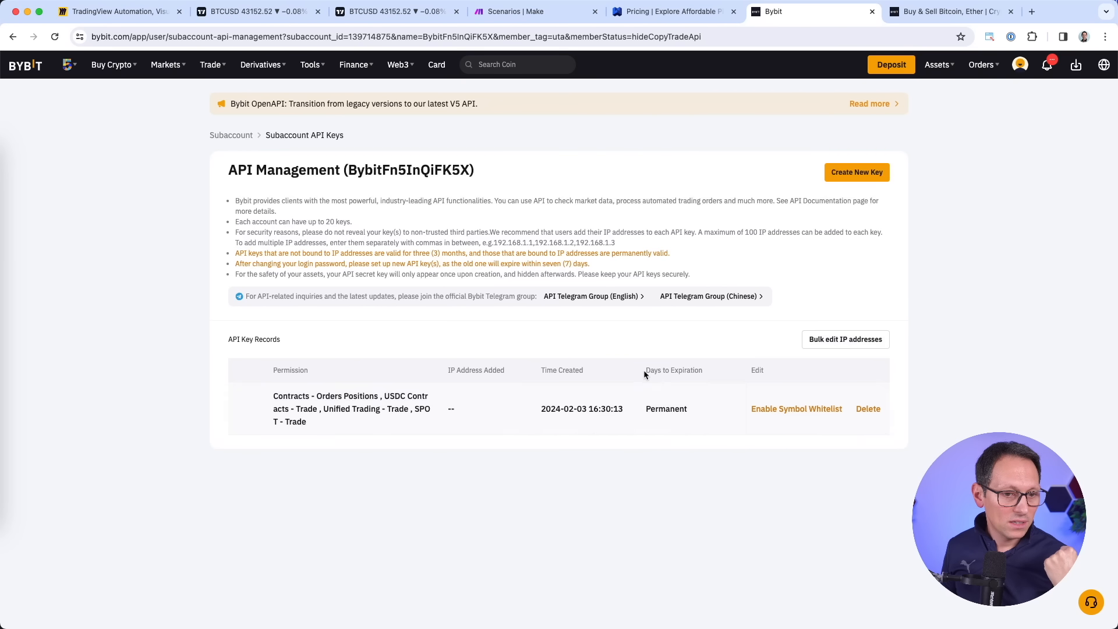
left_click_drag(645, 409, 672, 408)
left_click(699, 405)
scroll(699, 406, "left", 1)
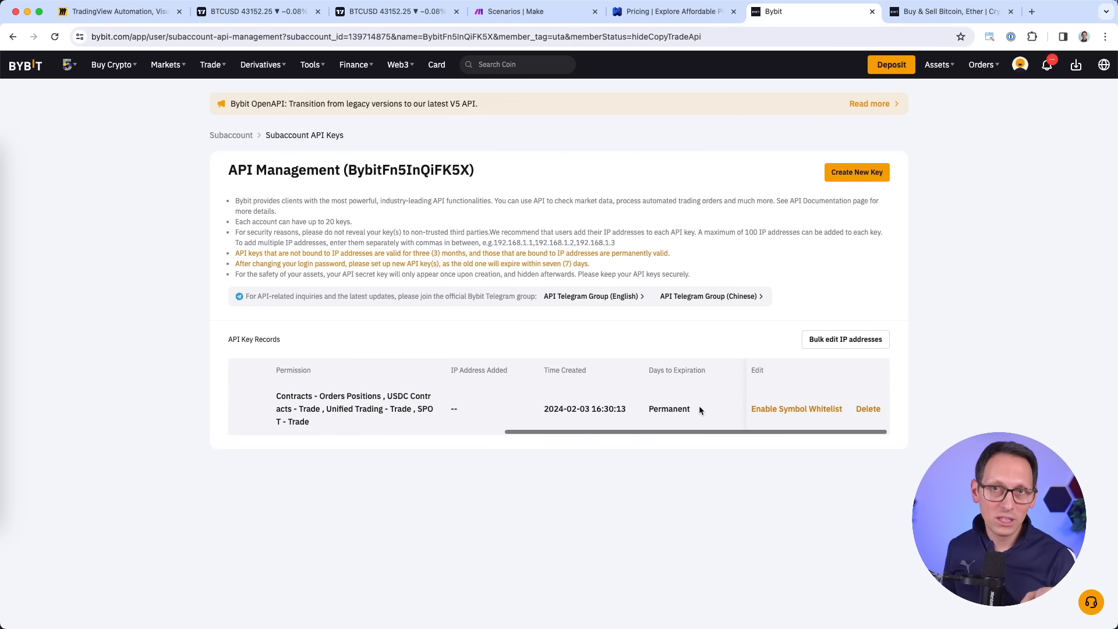
scroll(690, 411, "left", 5)
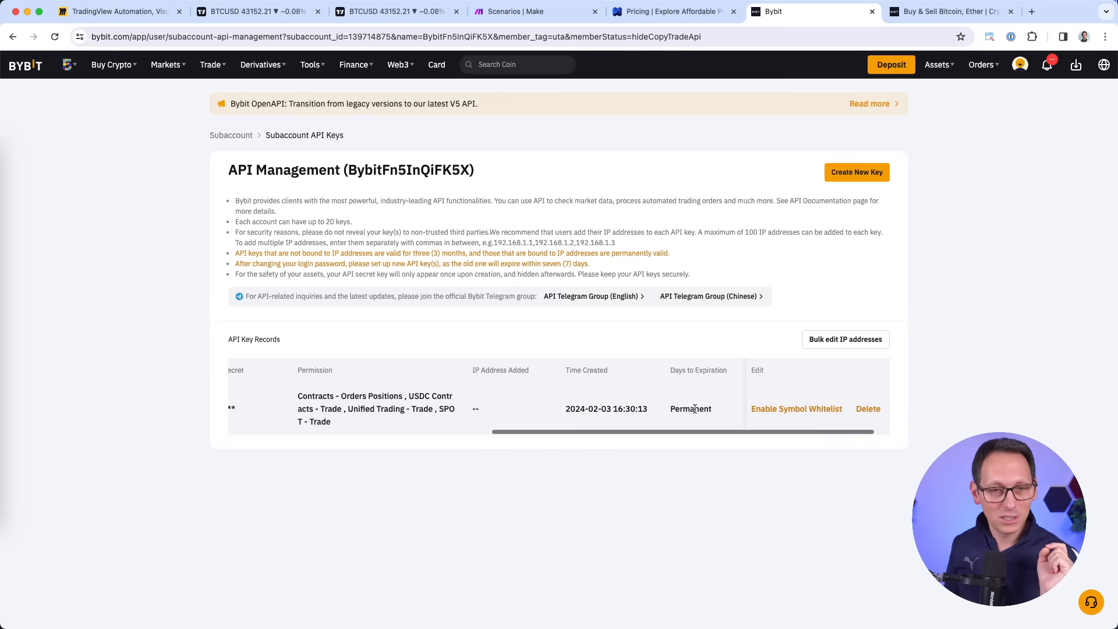